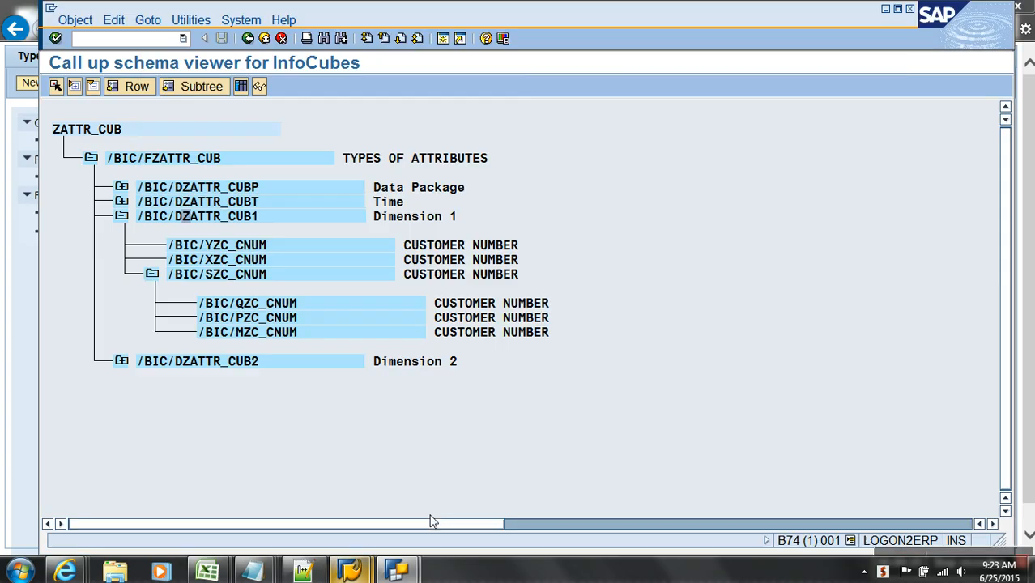
- Search for query ZATTR_CUB_01 using the copied cube name and open Types of Attributes
click(197, 159)
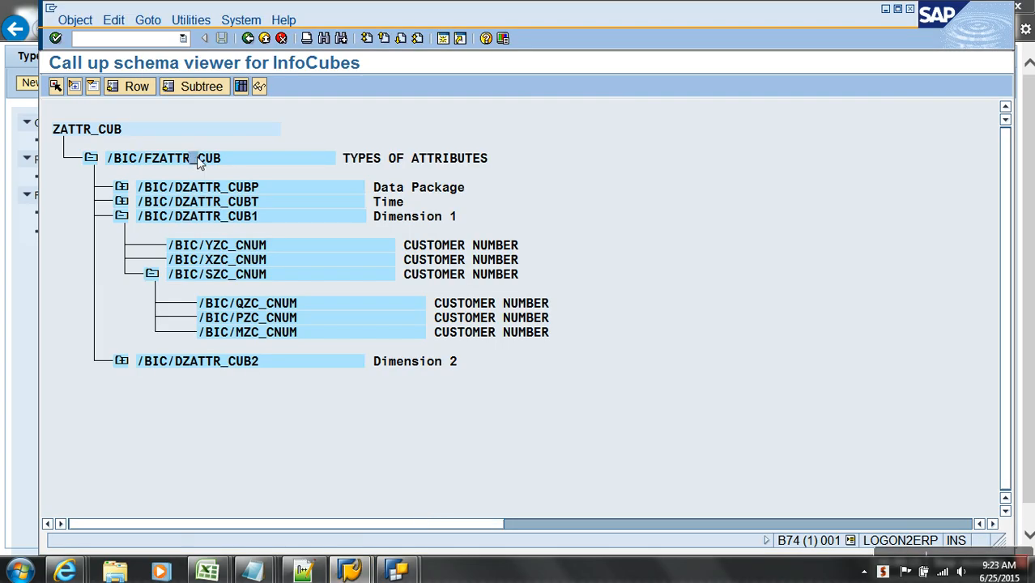
drag(165, 165, 254, 166)
key(ctrl+c)
key(alt+Tab)
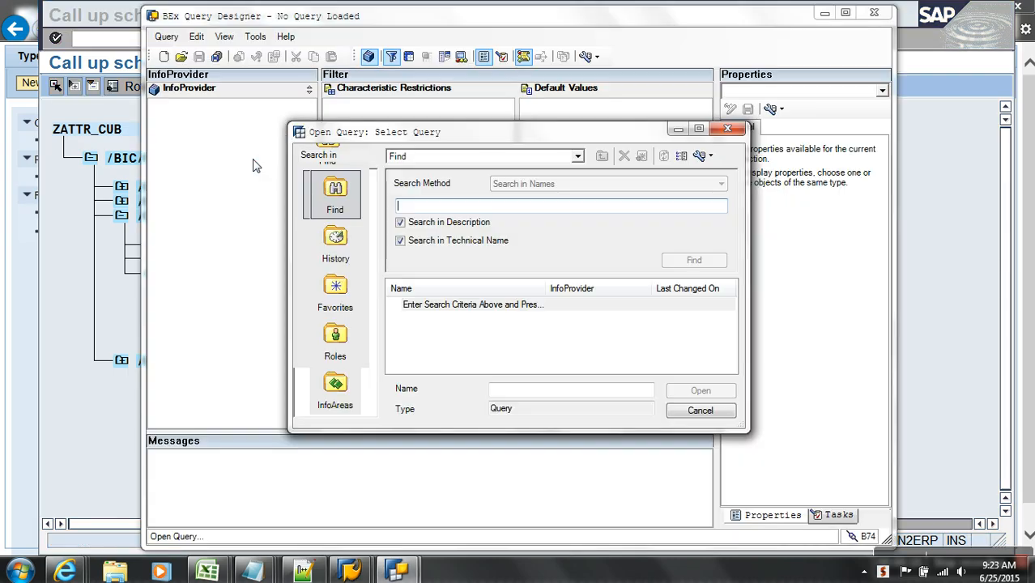
key(ctrl+v)
text(01)
key(Return)
click(476, 213)
key(BackSpace)
text(1)
key(Return)
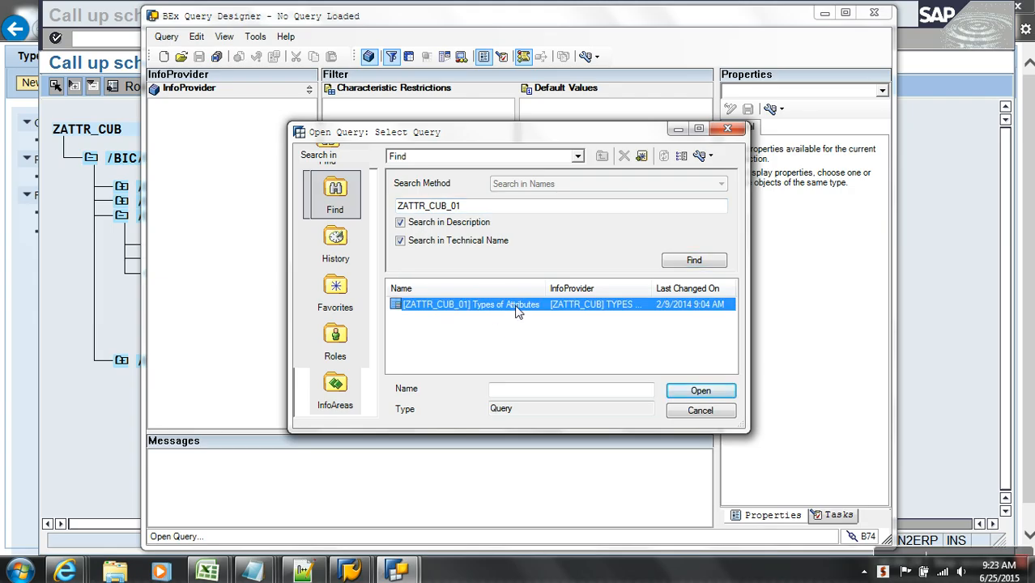
double_click(516, 312)
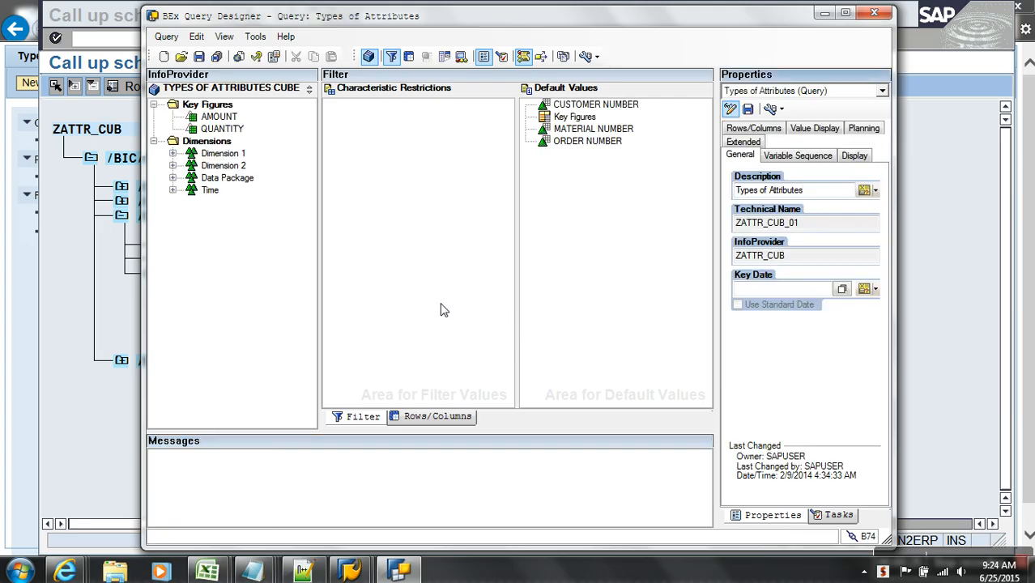
- Remove CUSTOMER NUMBER from the query rows and bring up the ZATTR_CUB schema viewer
click(433, 416)
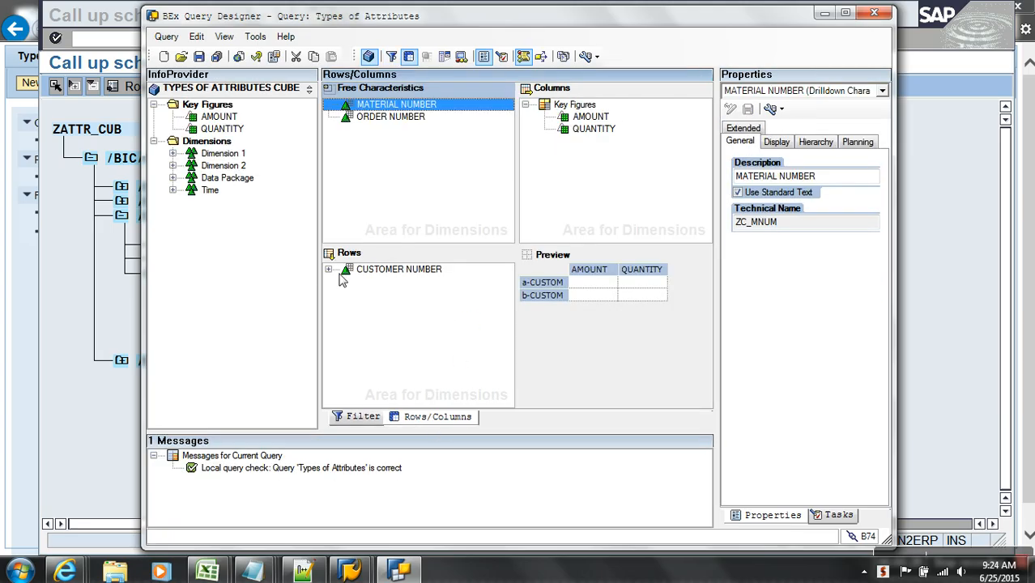
drag(348, 274, 237, 227)
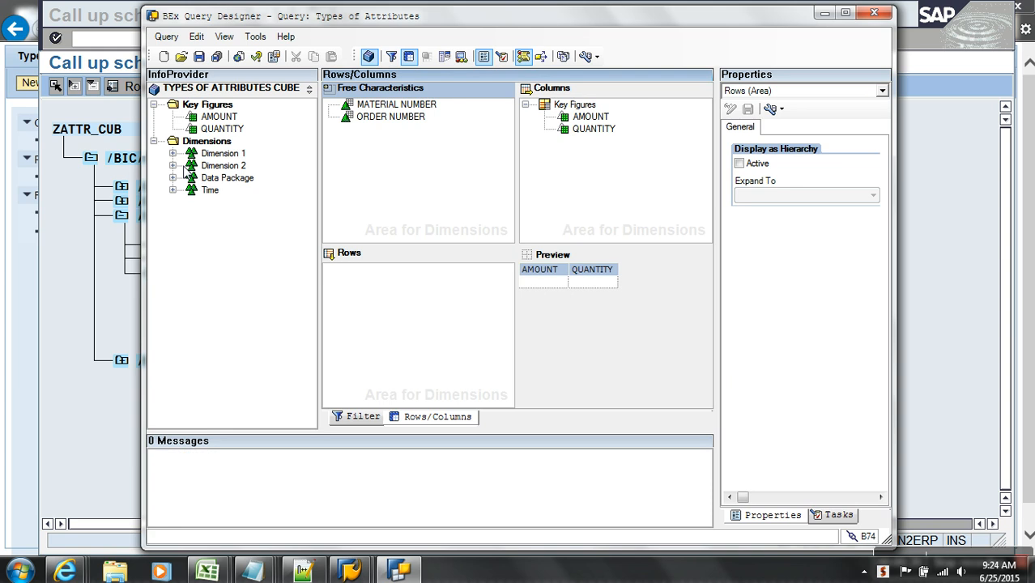
click(172, 153)
double_click(462, 18)
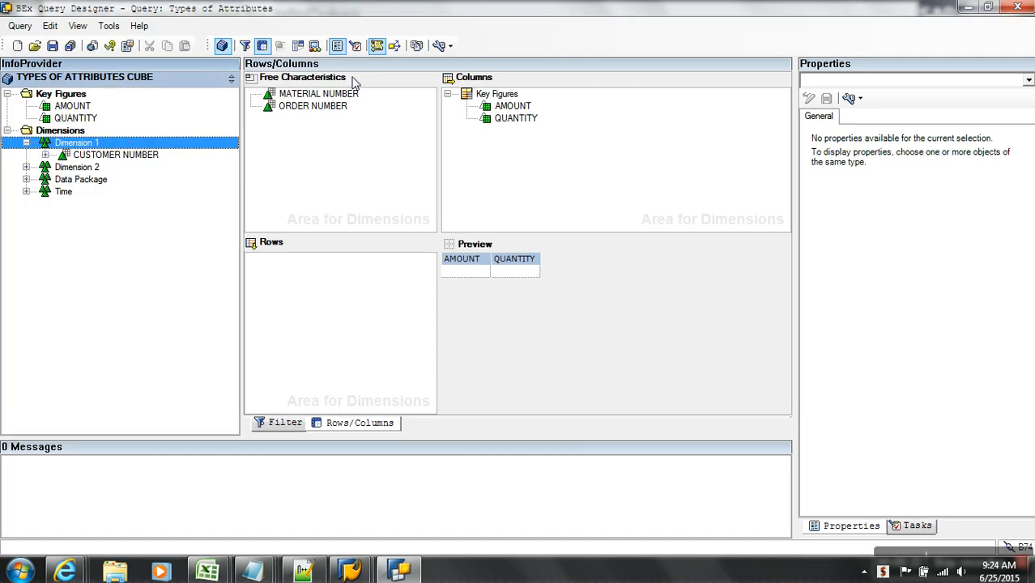
click(46, 155)
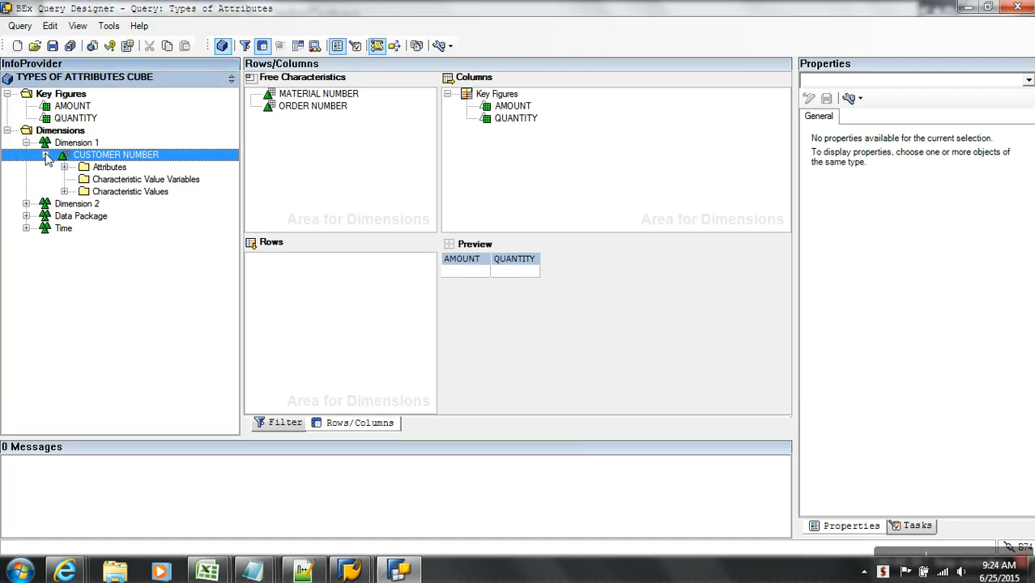
click(45, 154)
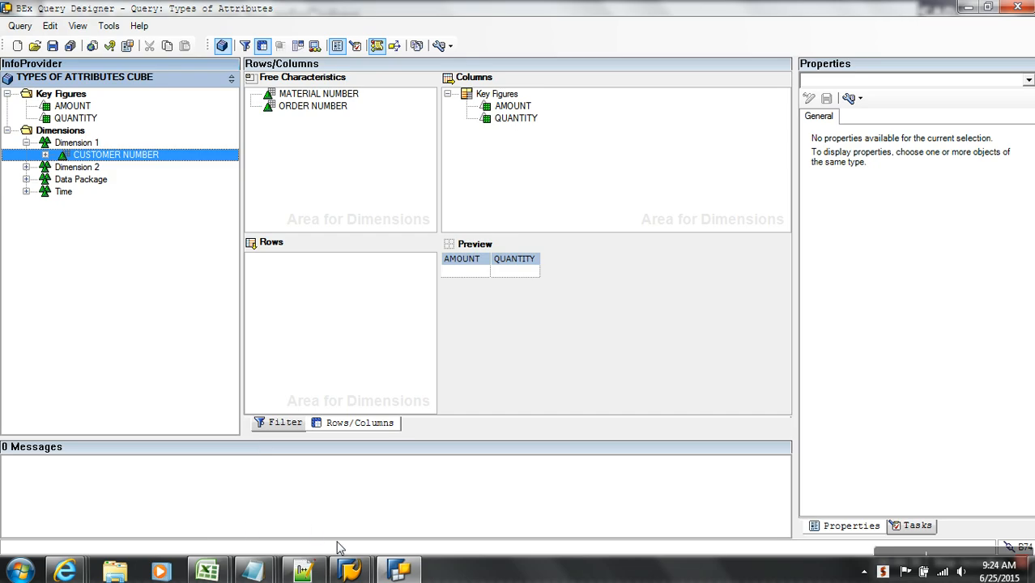
click(361, 573)
click(415, 519)
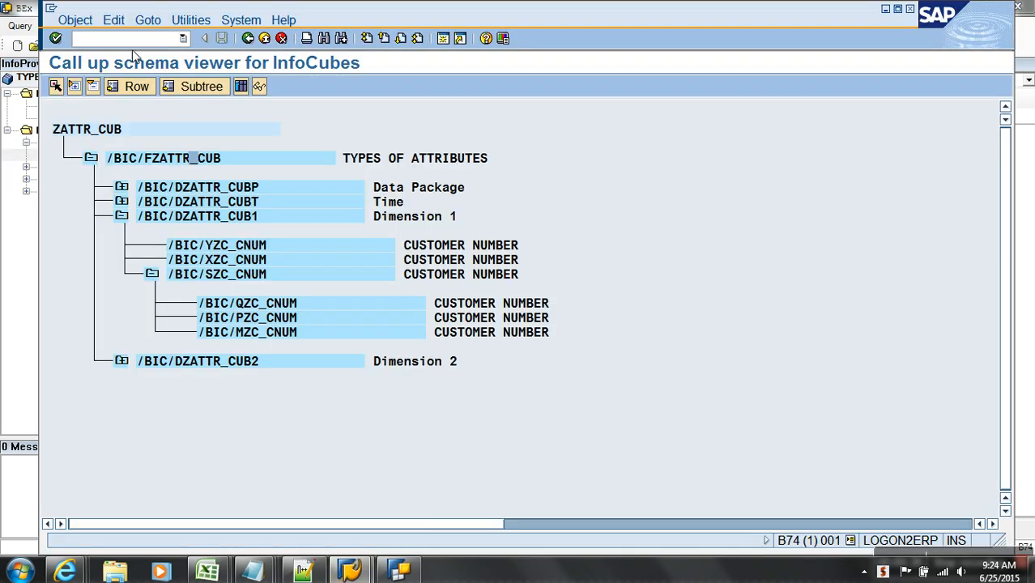
- Open TYPES OF ATTRIBUTES CUBE for editing from the Qbex Research favourites via /nrsa1
text(/nrsa1)
key(Return)
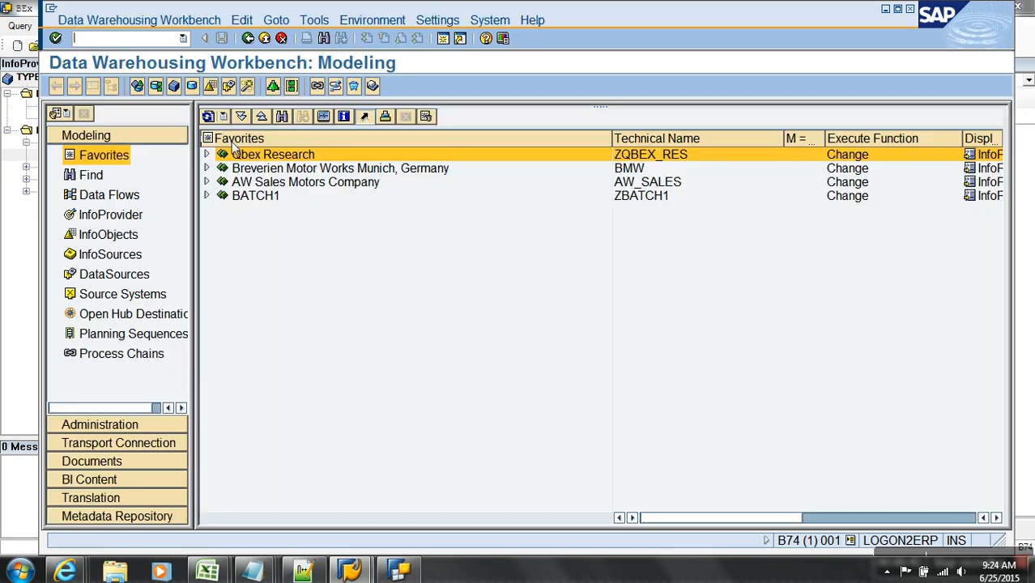
click(206, 155)
click(222, 182)
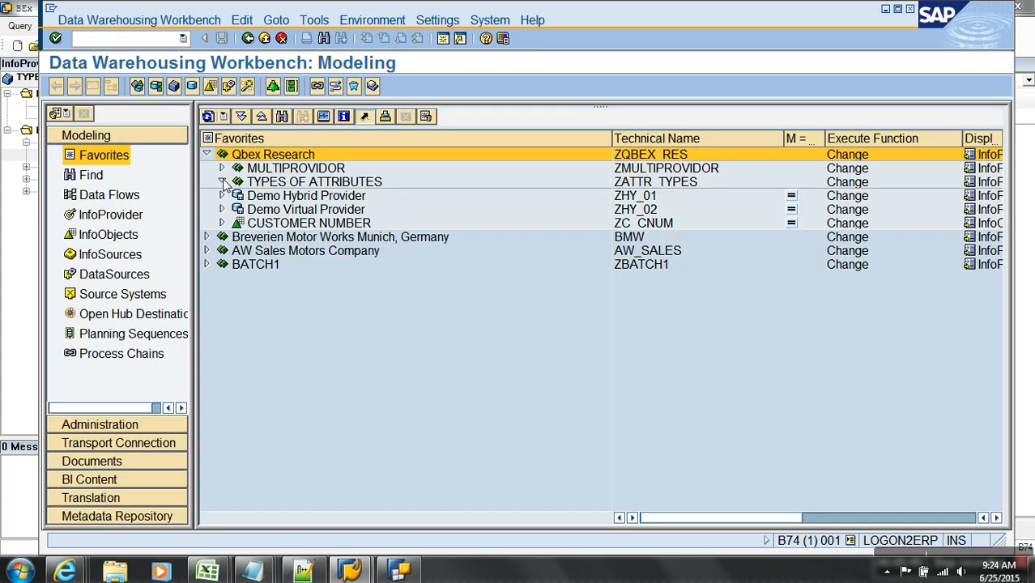
right_click(319, 197)
click(373, 225)
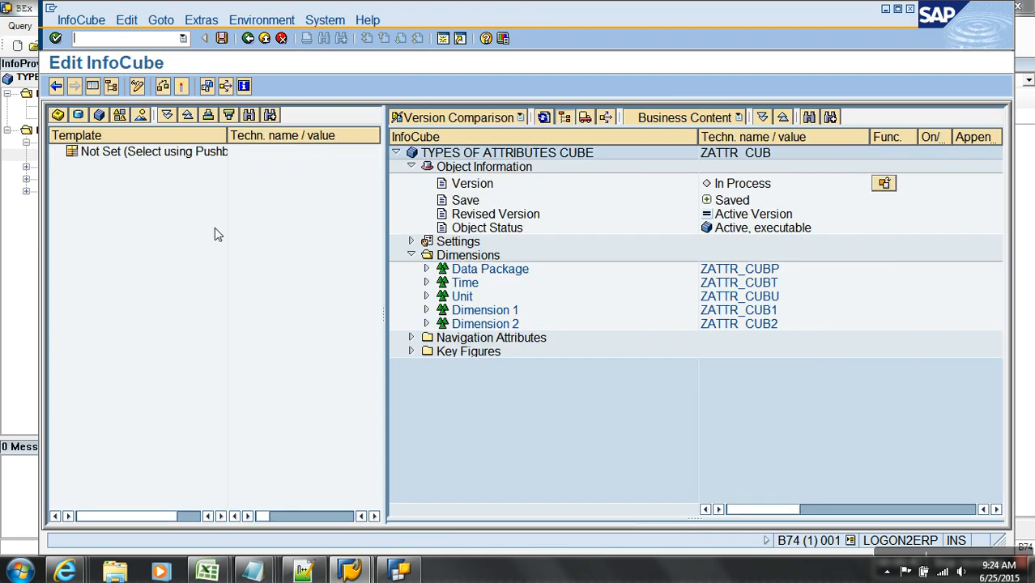
- Switch on CITY as a navigation attribute and activate the cube
click(426, 310)
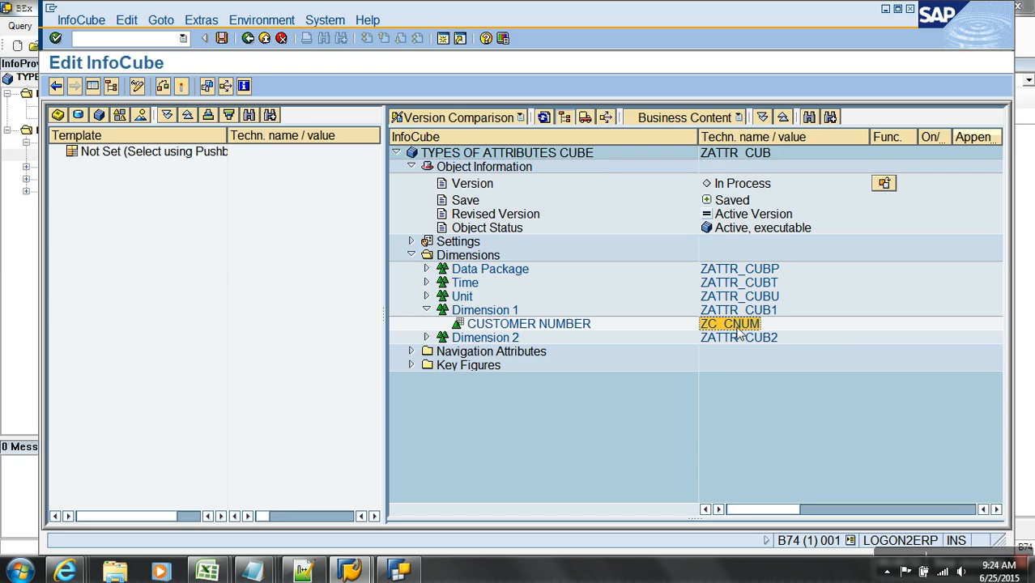
click(411, 351)
click(713, 364)
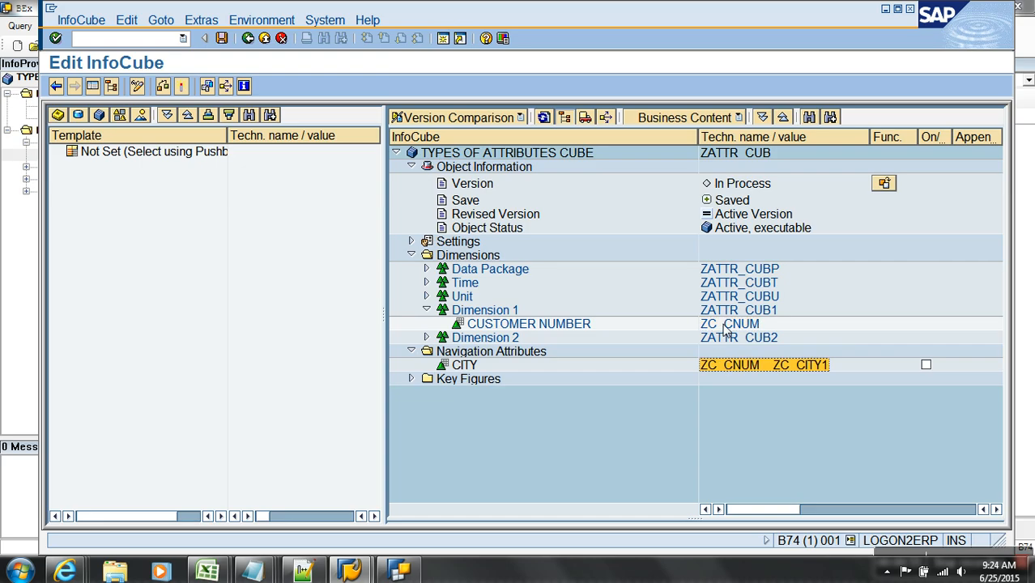
click(731, 364)
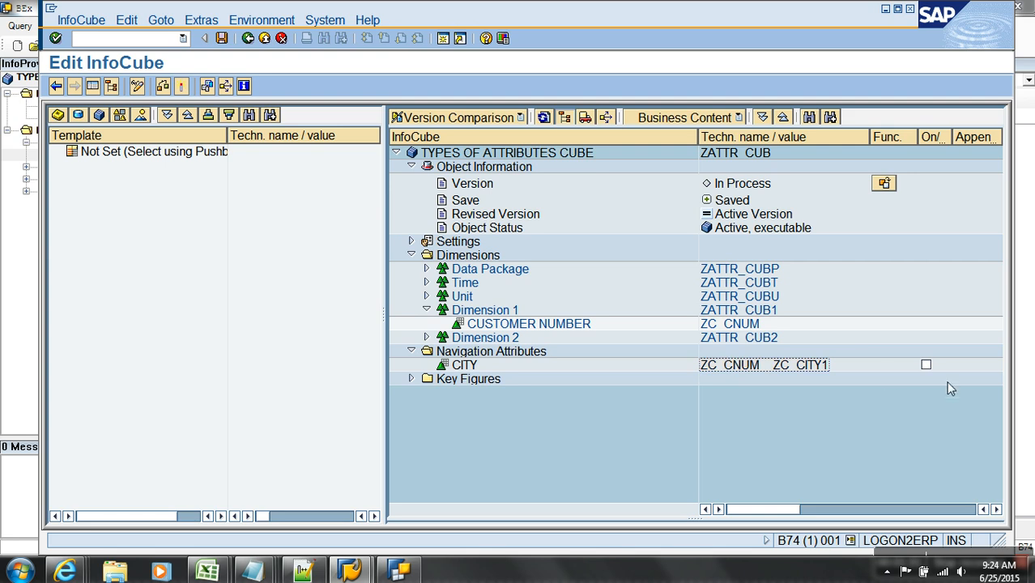
click(926, 365)
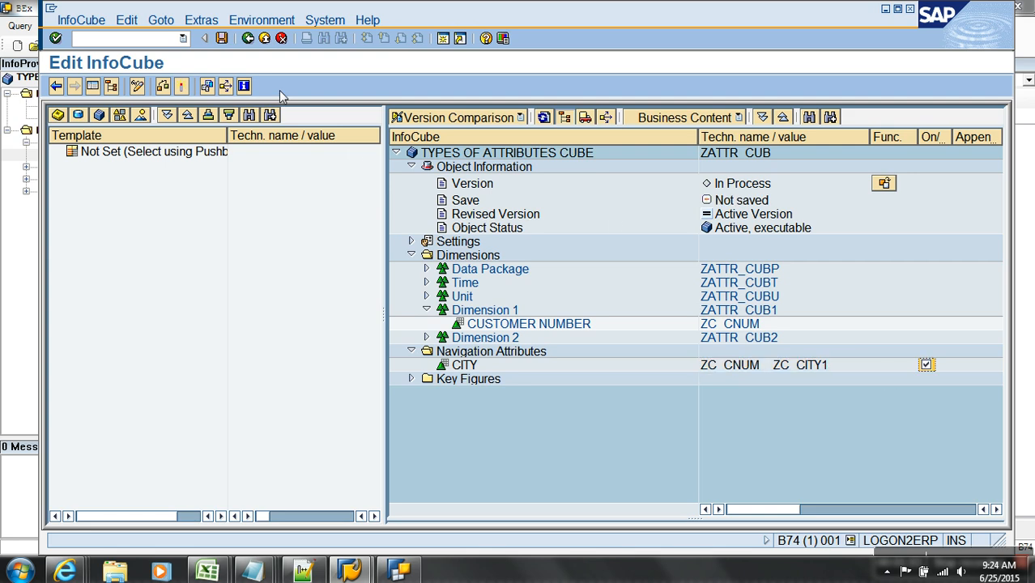
click(180, 87)
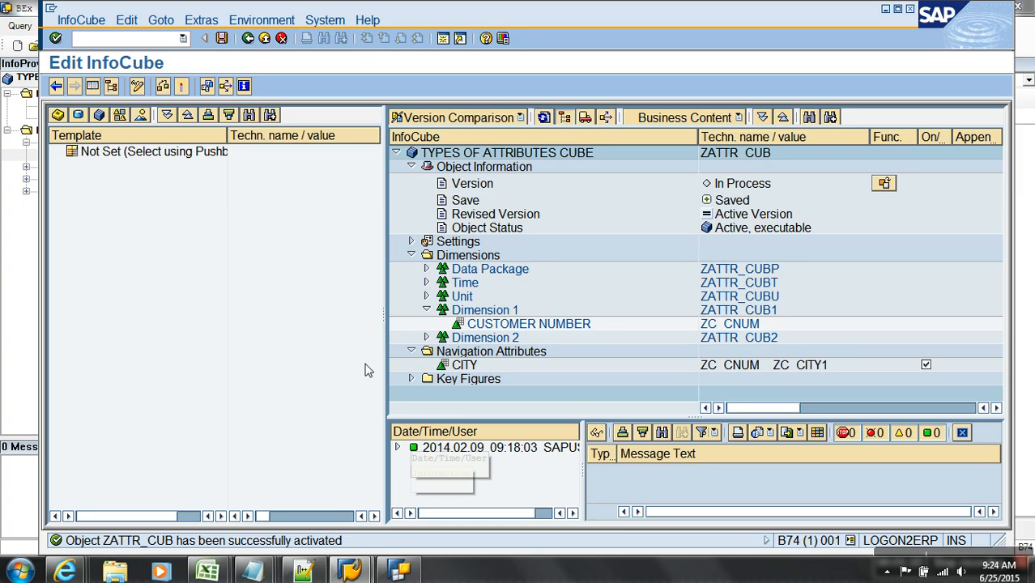
- Reopen the Types of Attributes query, discarding unsaved changes, and expand Dimension 1
key(alt+Tab)
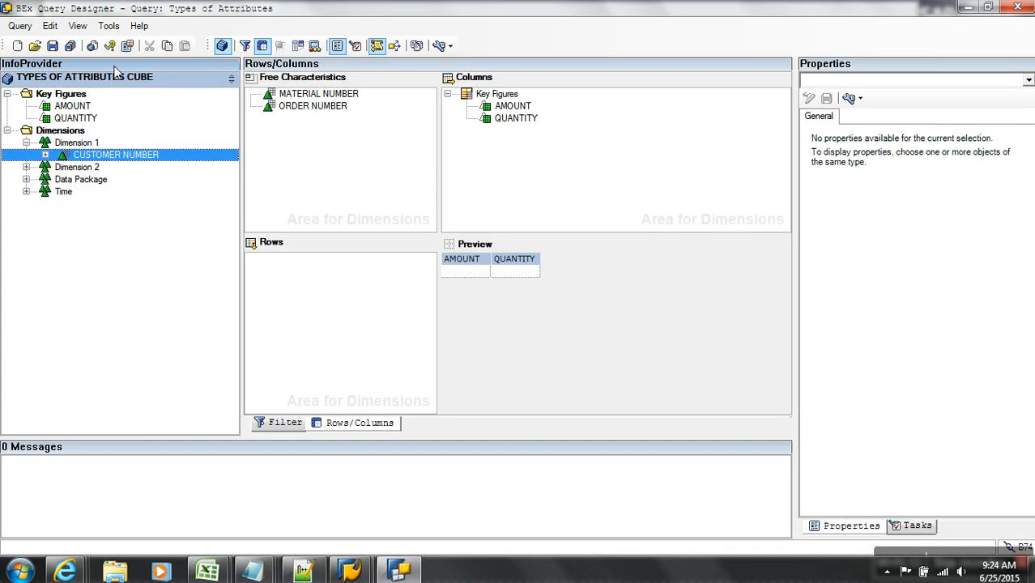
click(35, 46)
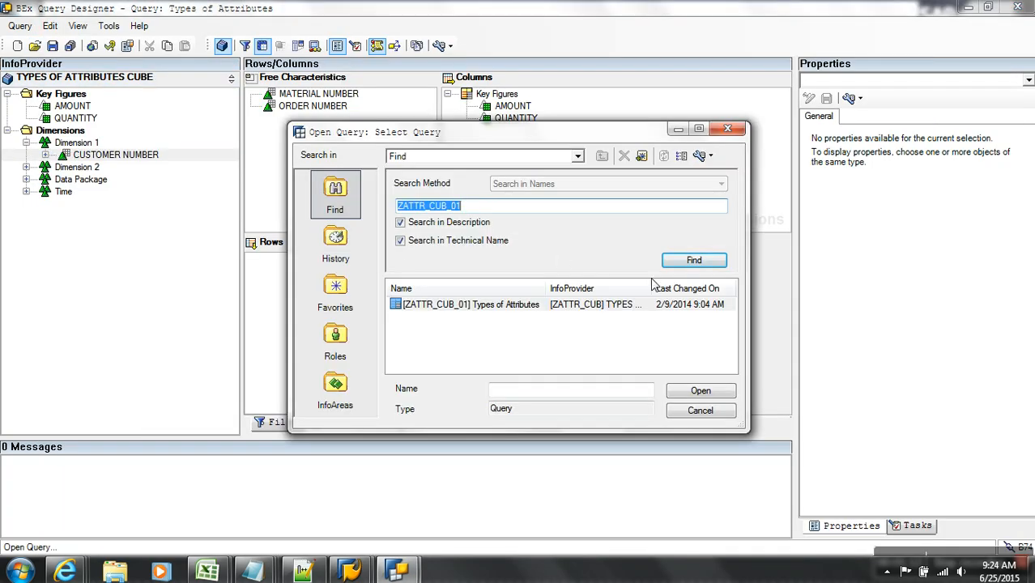
click(508, 311)
double_click(496, 315)
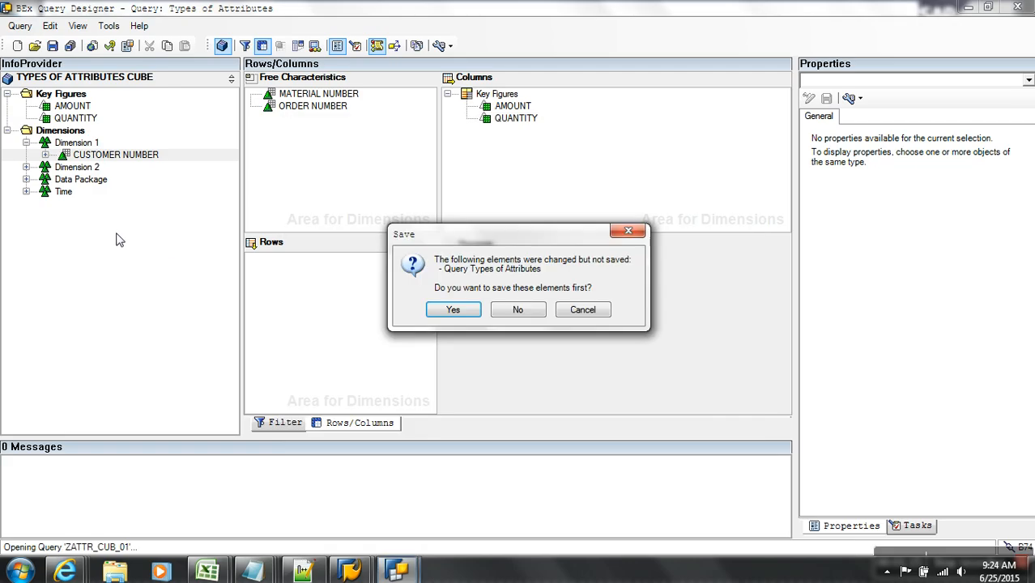
click(511, 312)
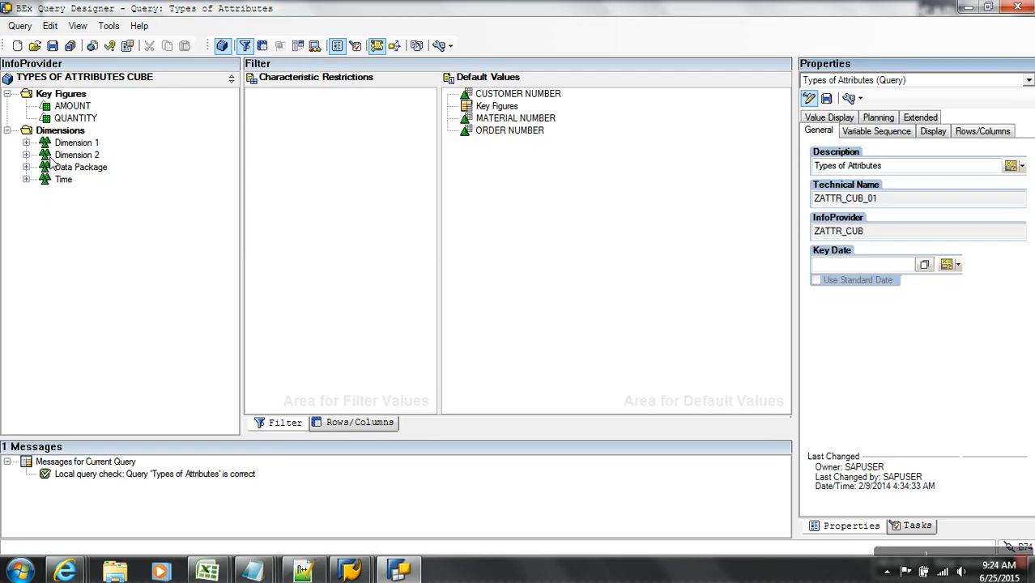
click(27, 143)
- Restart BEx Query Designer and log on to the SAP BW system with the account password
click(1017, 8)
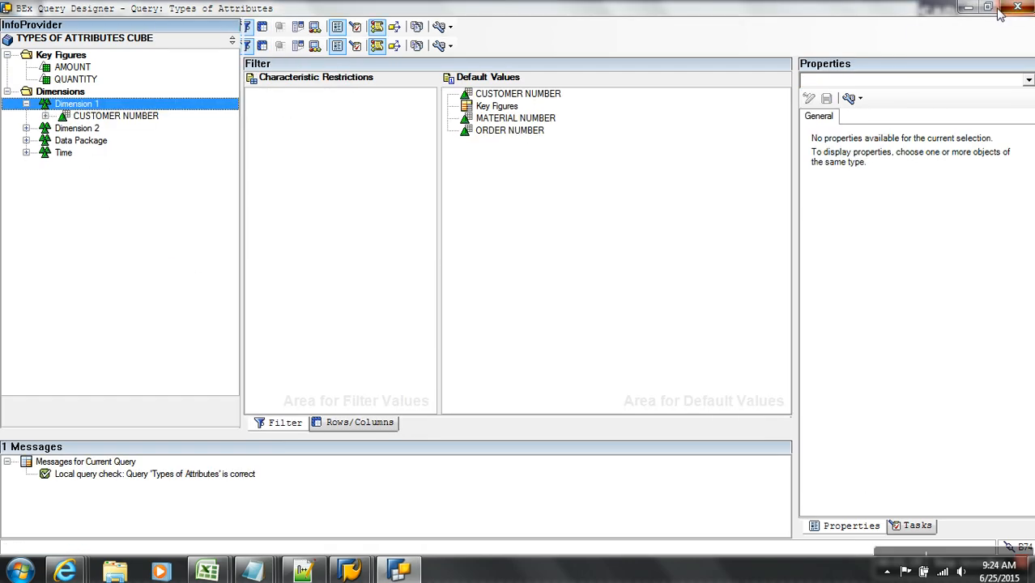
click(20, 571)
click(83, 275)
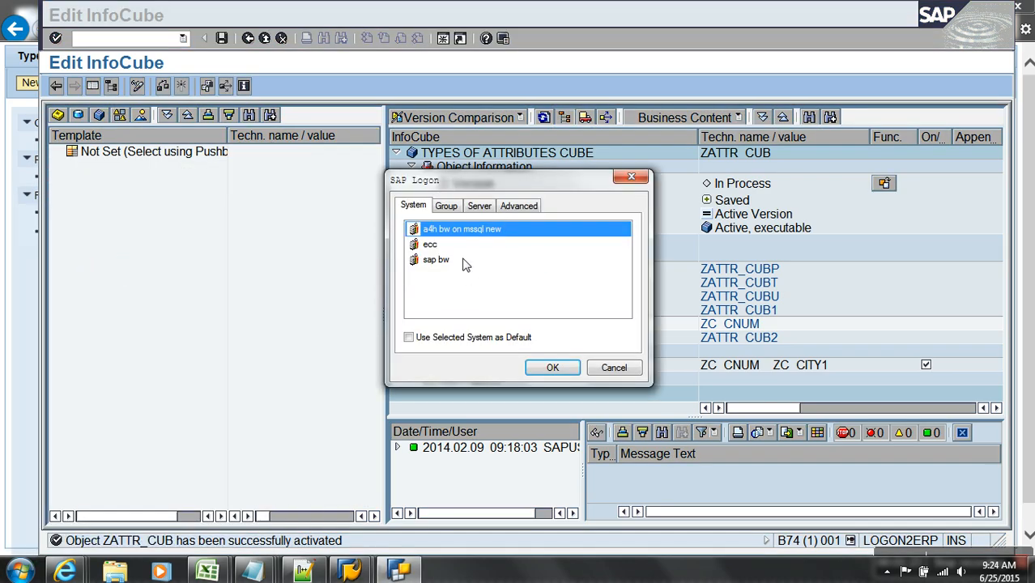
click(466, 262)
click(550, 367)
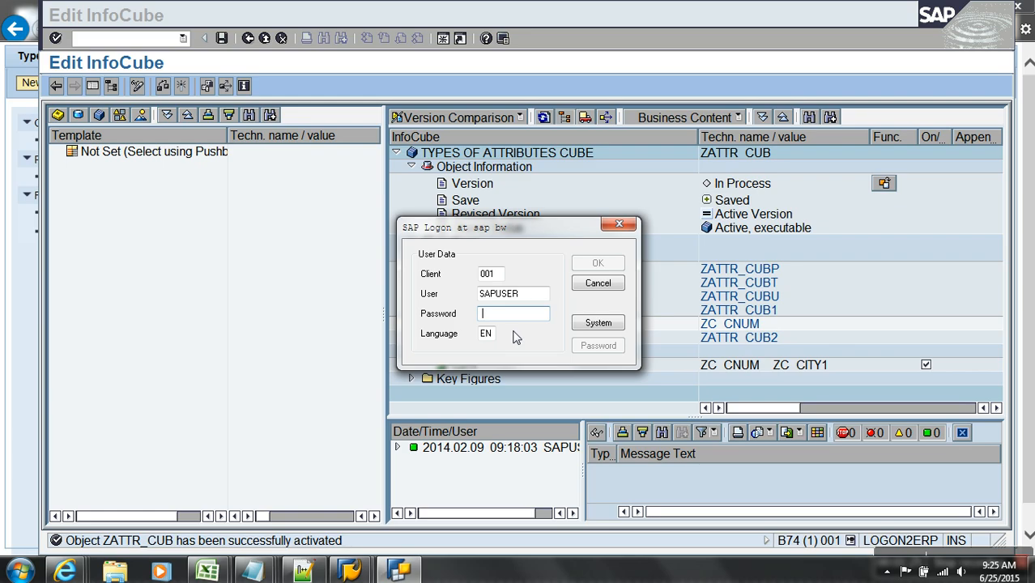
text(••)
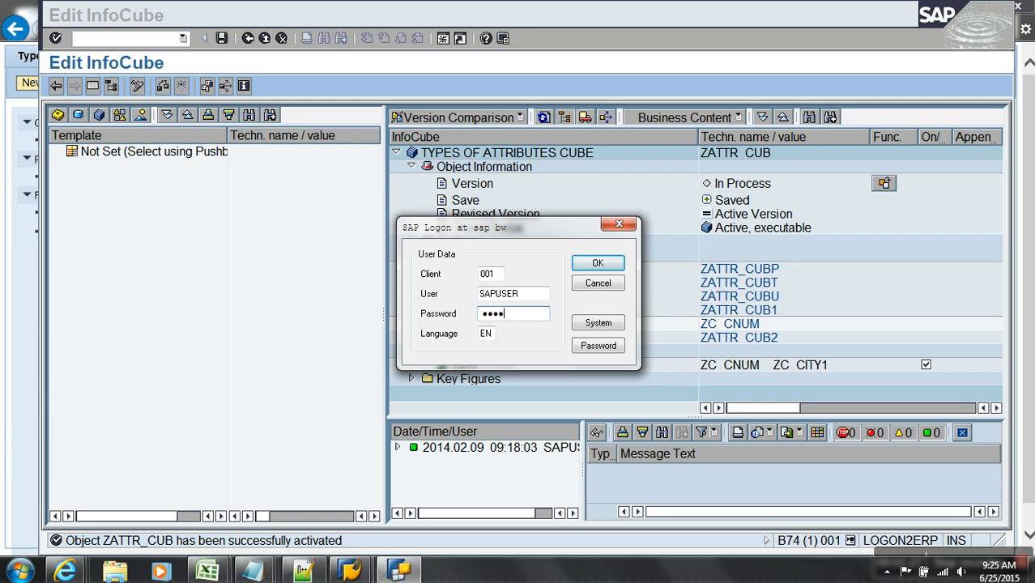
key(Return)
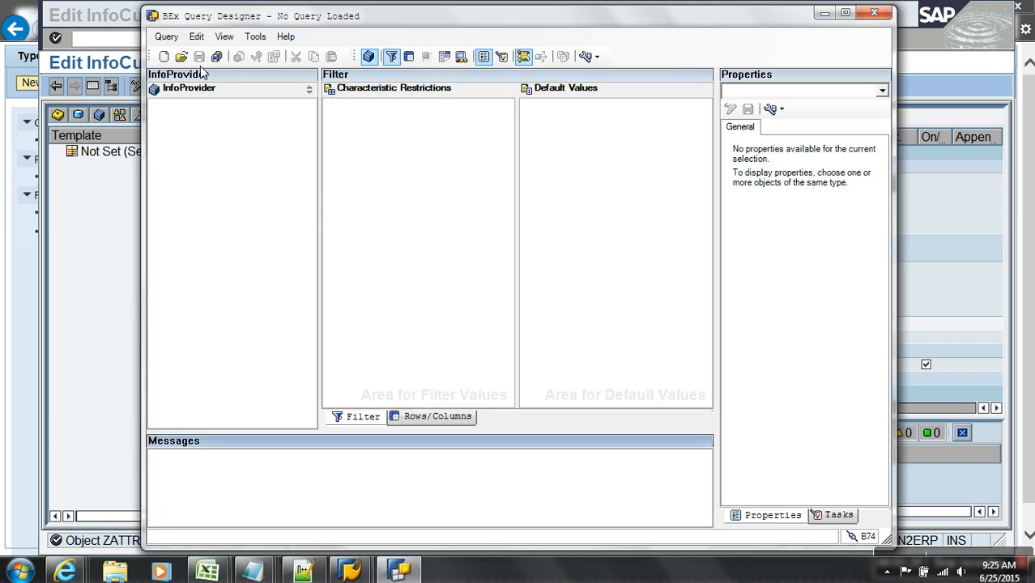
- Find and open Types of Attributes by ZATTR_CUB, drop CUSTOMER NUMBER from rows, maximize the window
click(181, 56)
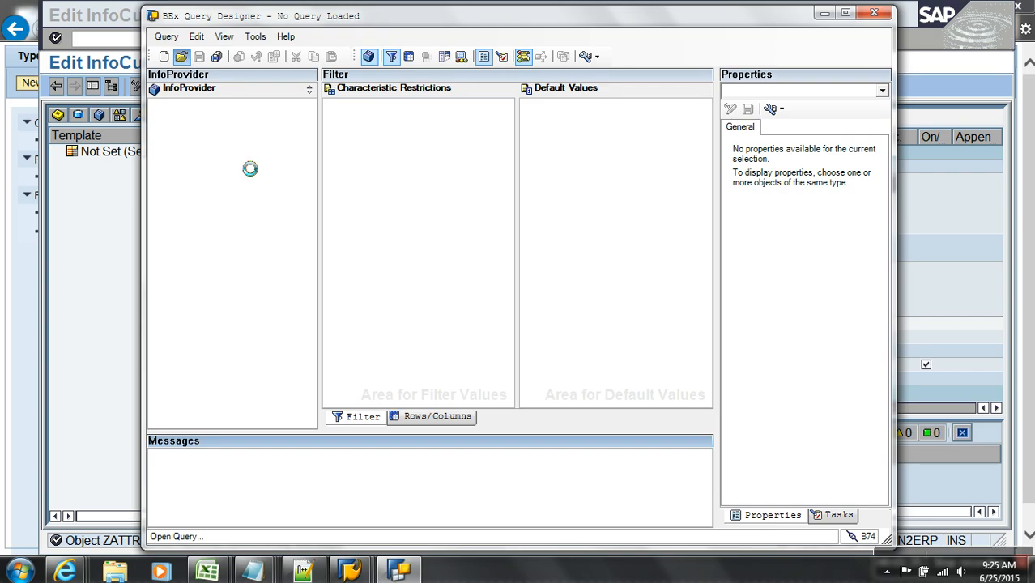
click(336, 199)
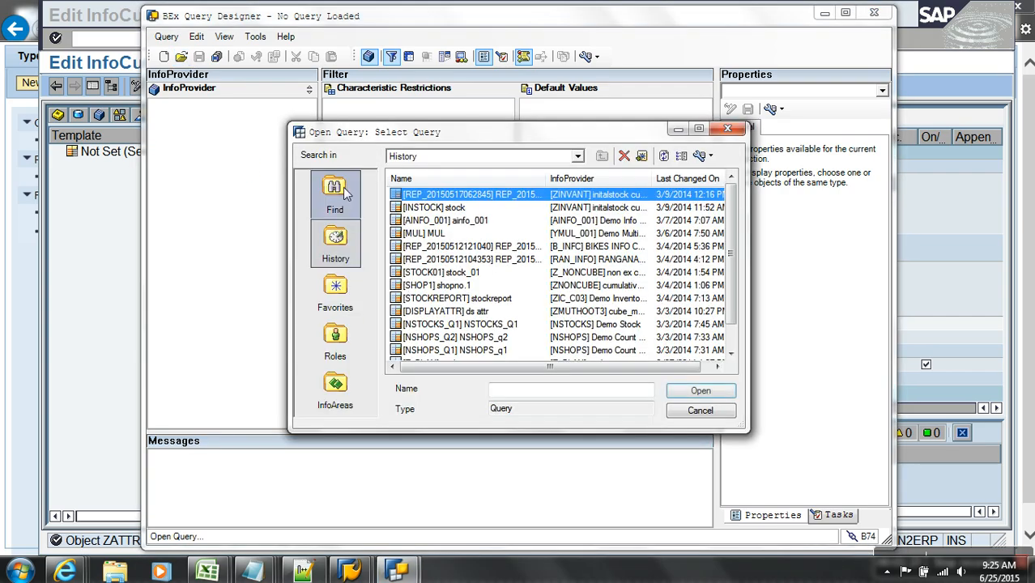
text(ZATTR_CUB)
key(Return)
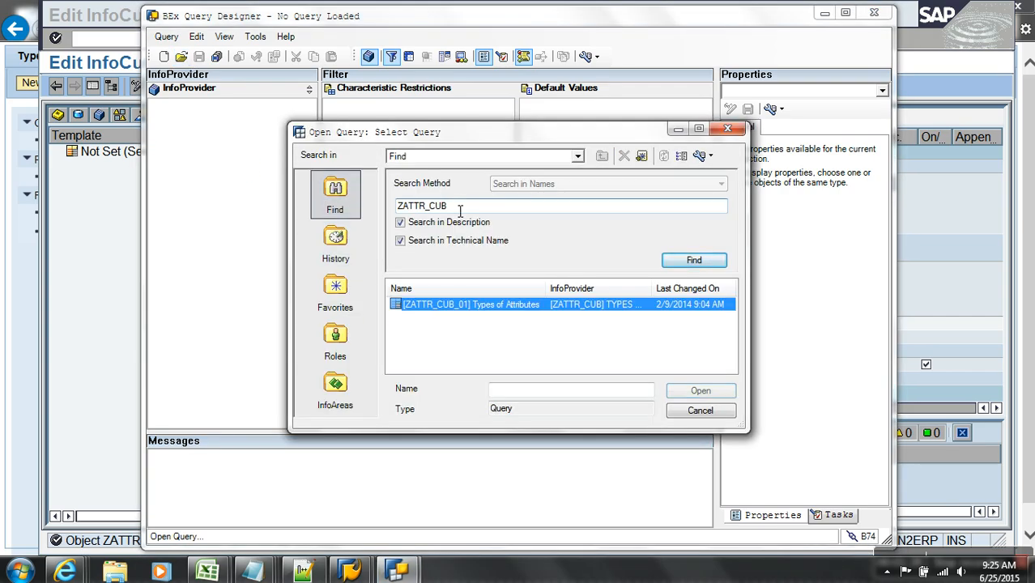
double_click(502, 306)
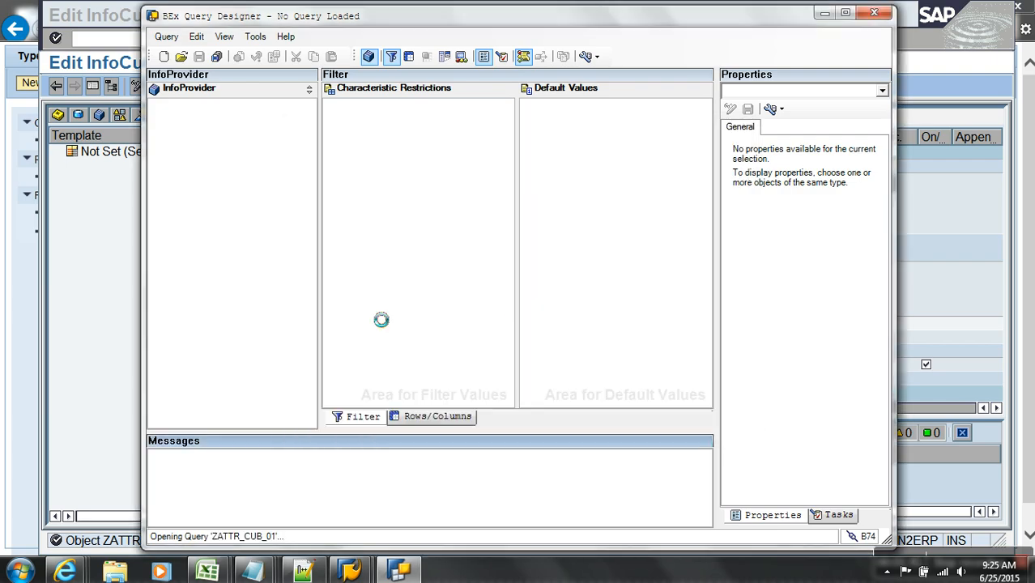
drag(397, 272, 184, 161)
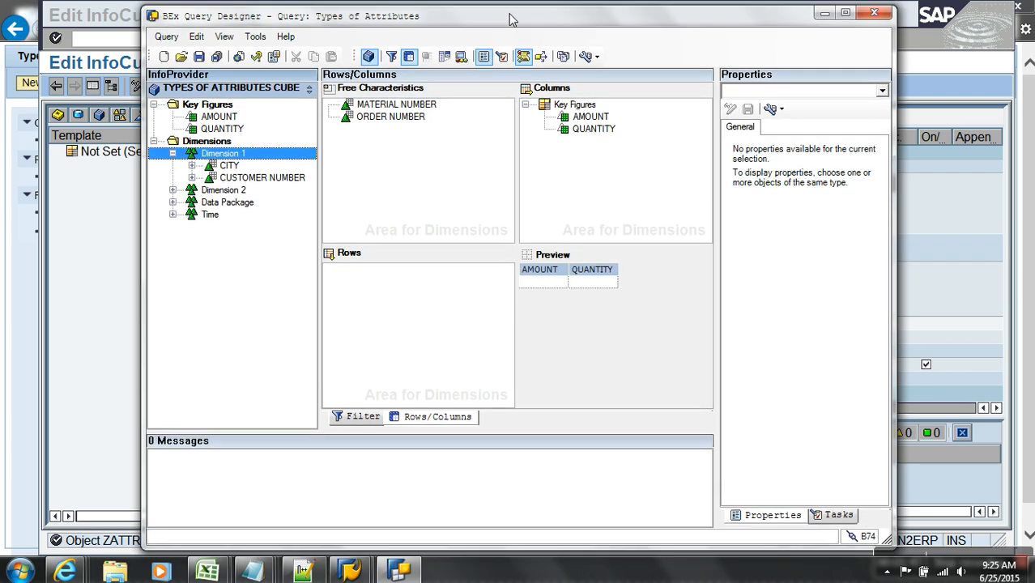
double_click(468, 24)
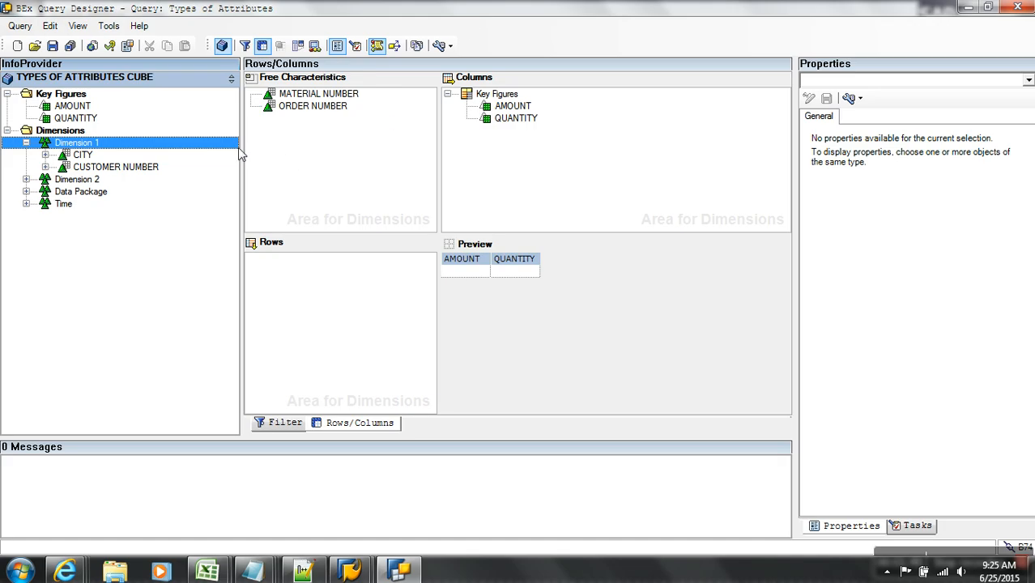
- Label objects as [Key] Text and expand CUSTOMER NUMBER's Attributes to show CITY, COUNTRY, REGION
drag(254, 151, 315, 138)
click(450, 46)
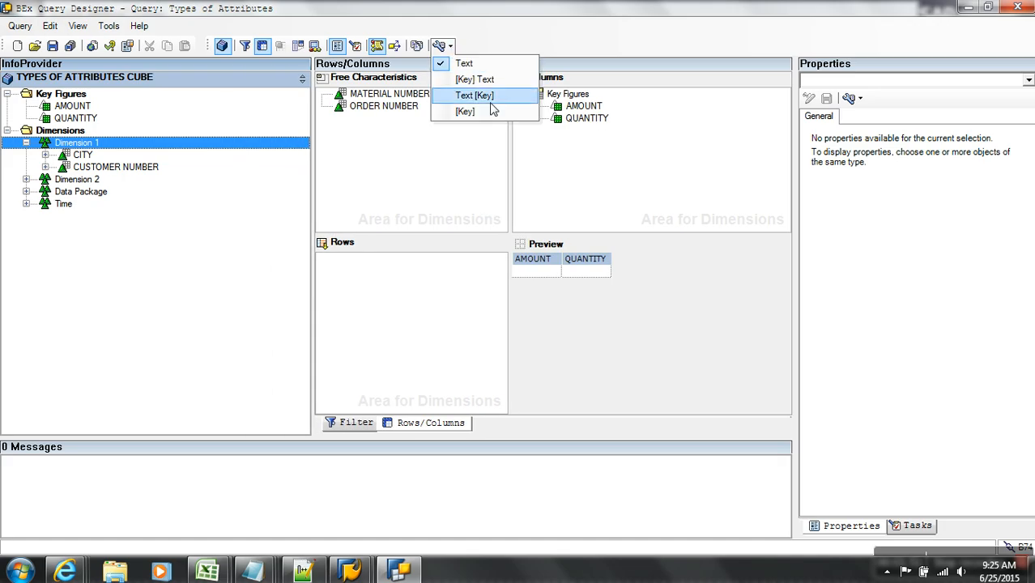
click(489, 111)
click(450, 46)
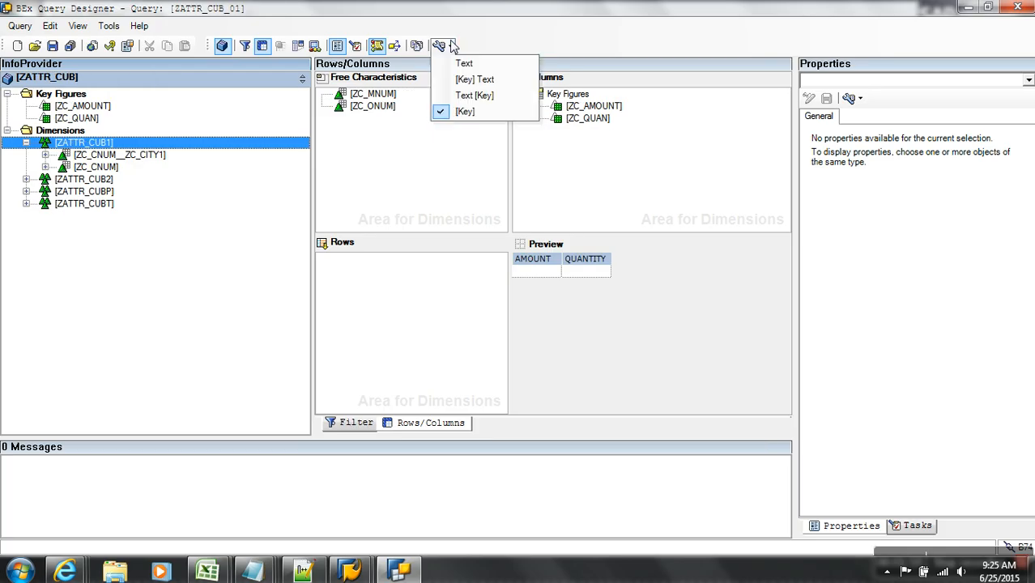
click(477, 78)
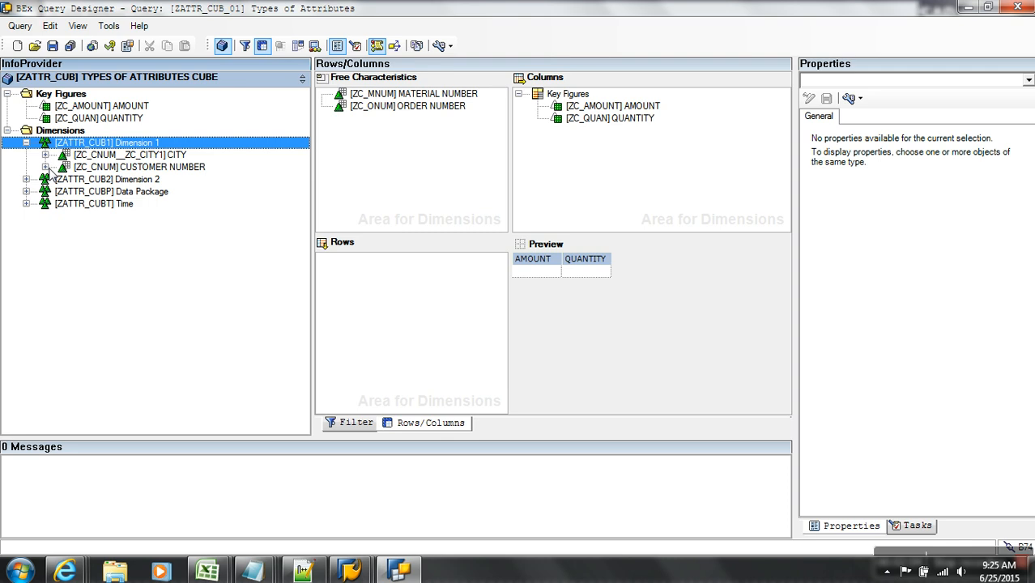
click(45, 167)
click(64, 179)
click(136, 192)
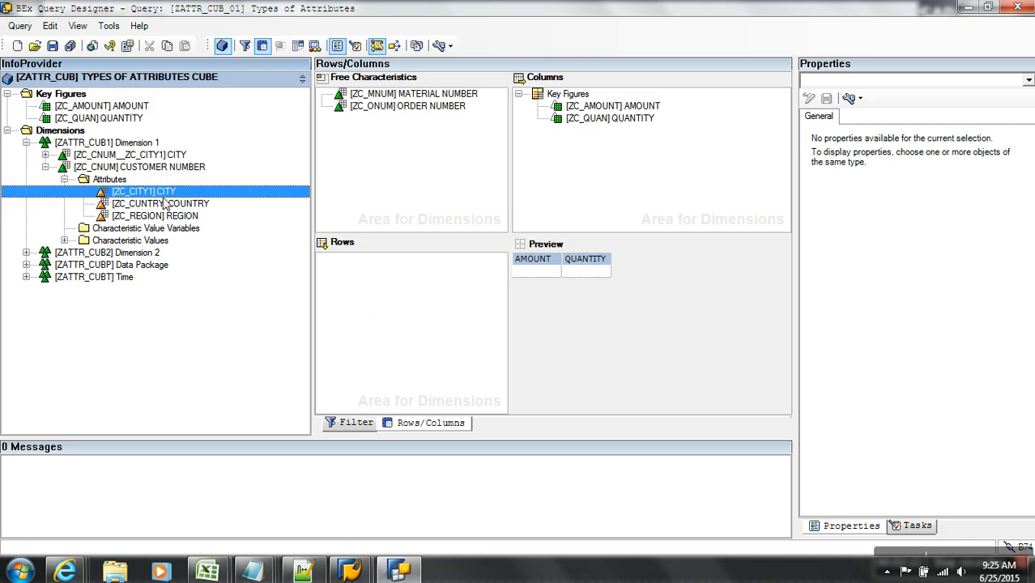
- Add CUSTOMER NUMBER, its CITY attribute and the navigational CITY to the query rows
drag(127, 171, 364, 260)
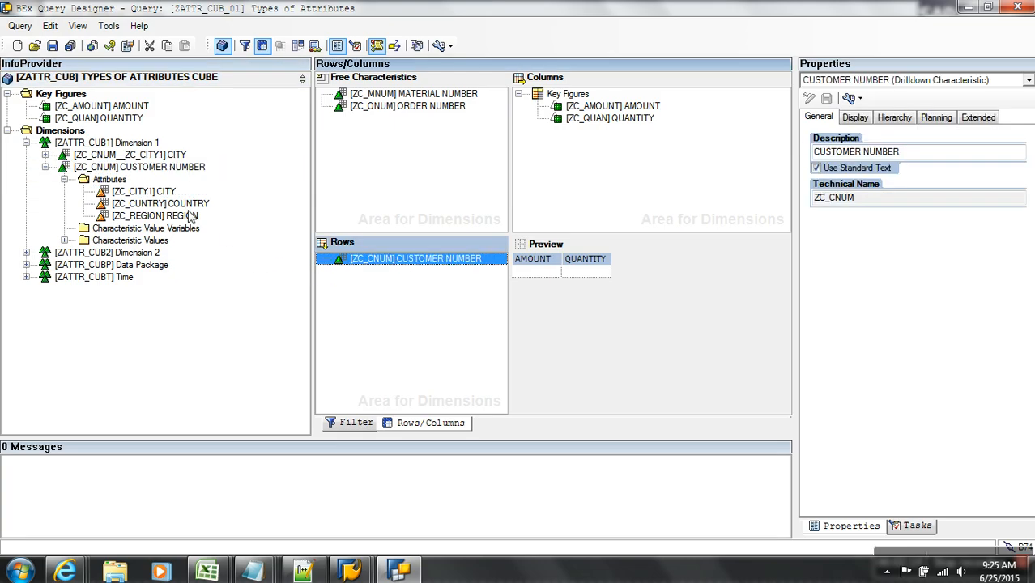
drag(167, 194, 365, 263)
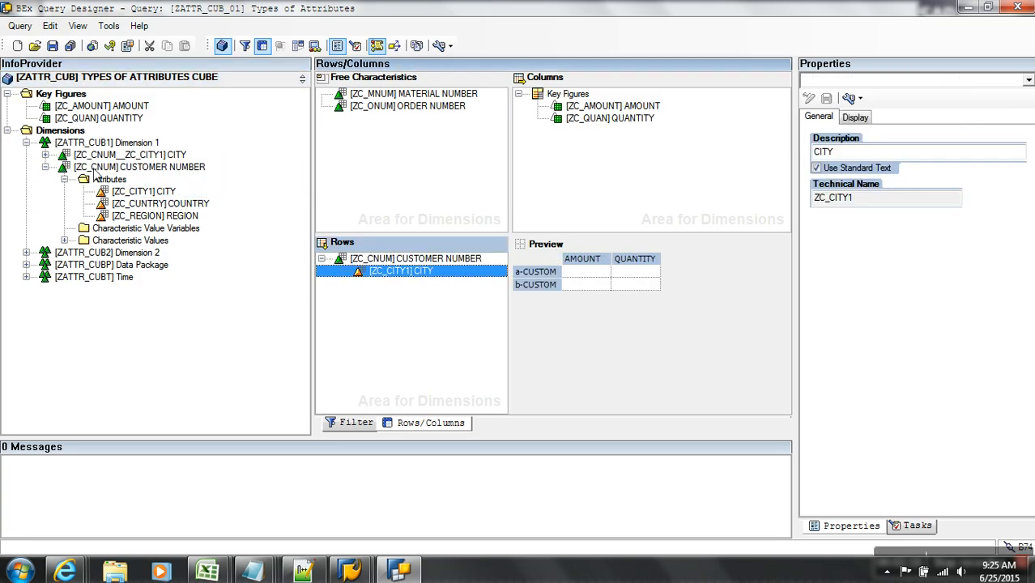
drag(114, 162, 372, 289)
- Rename the descriptions to 'nav CITY' and 'dis CITY'
click(817, 152)
text(nav)
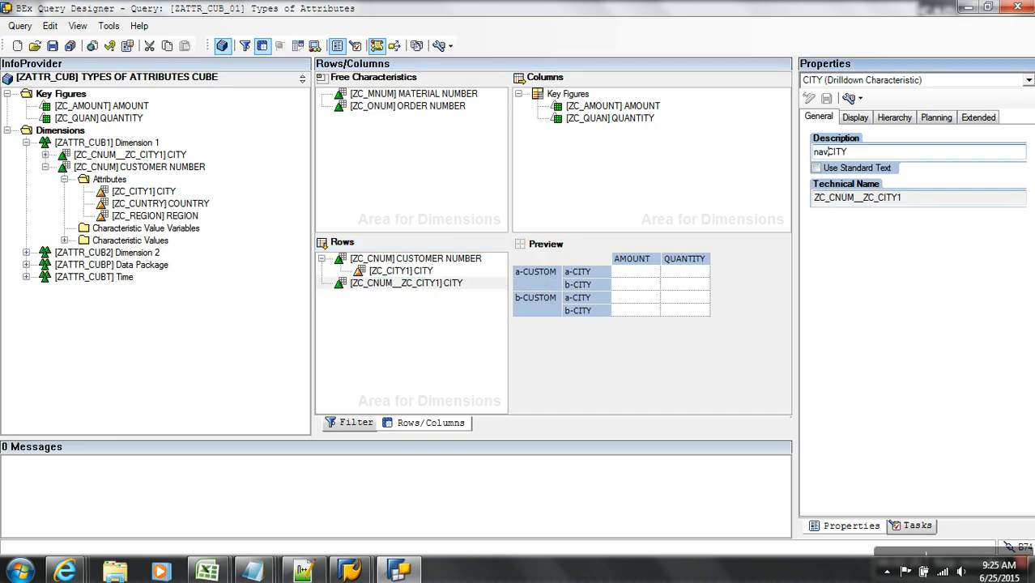
click(423, 272)
click(818, 152)
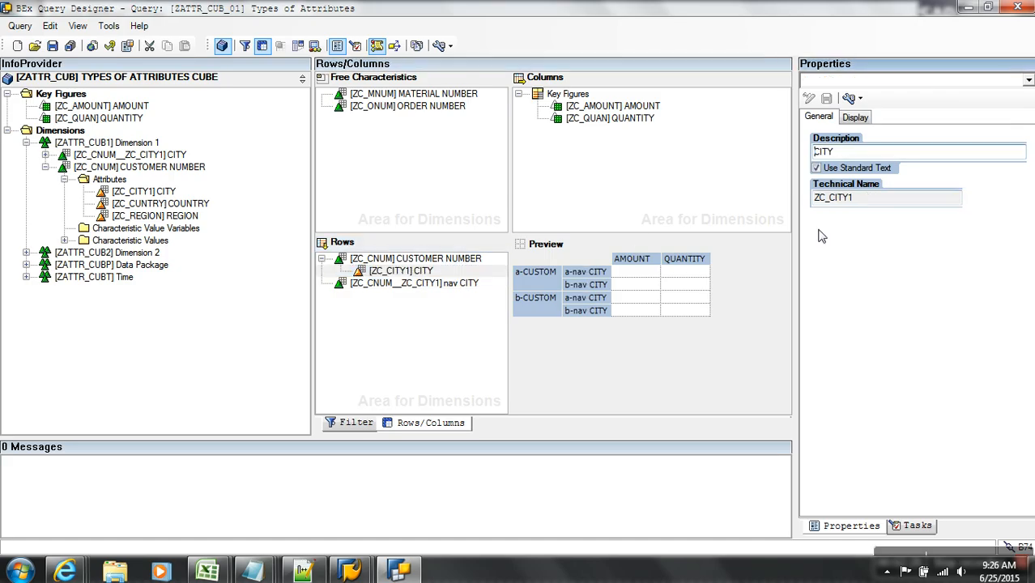
text(dis)
click(419, 359)
- Save the query and bring up the web report
click(53, 47)
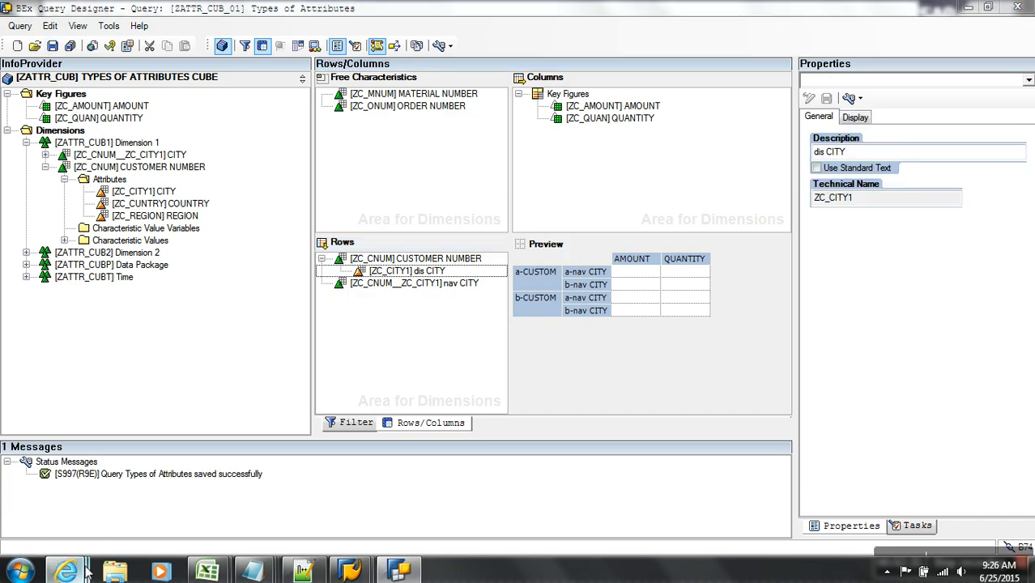
mouse_move(65, 571)
click(966, 517)
- Refresh the report and move CUSTOMER NUMBER to free characteristics, leaving AGRA 100.00 and HYDERABAD 500.00
click(963, 30)
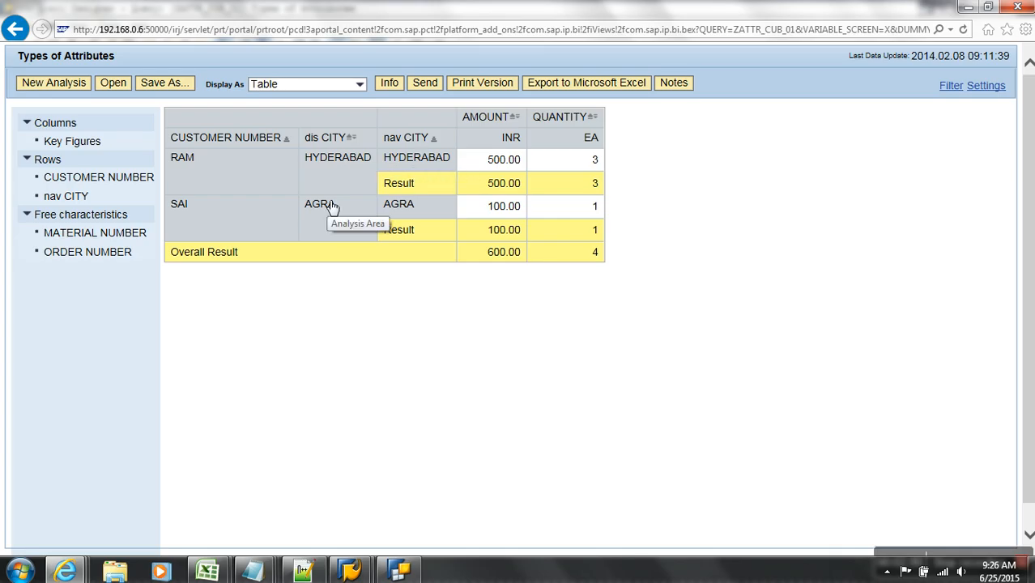
drag(231, 144, 121, 341)
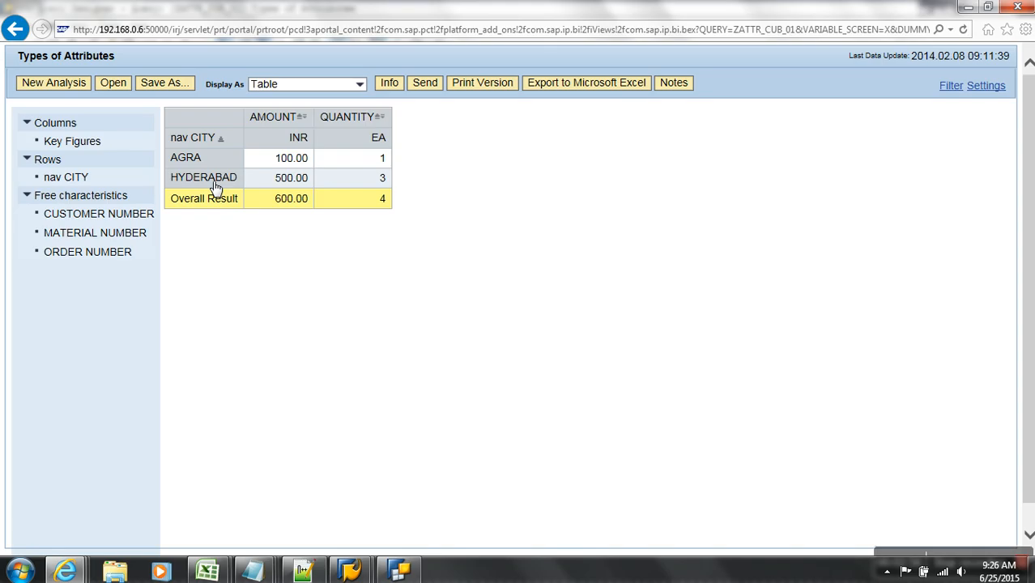
- In the Filter tab, restrict nav CITY with Show set to Variables, then view the notes
click(398, 572)
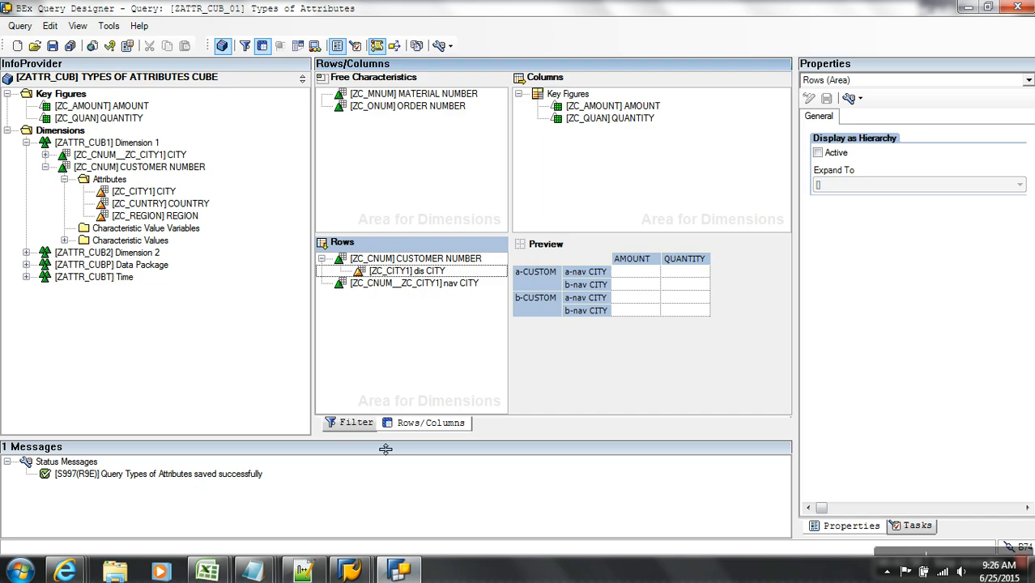
click(353, 422)
click(616, 143)
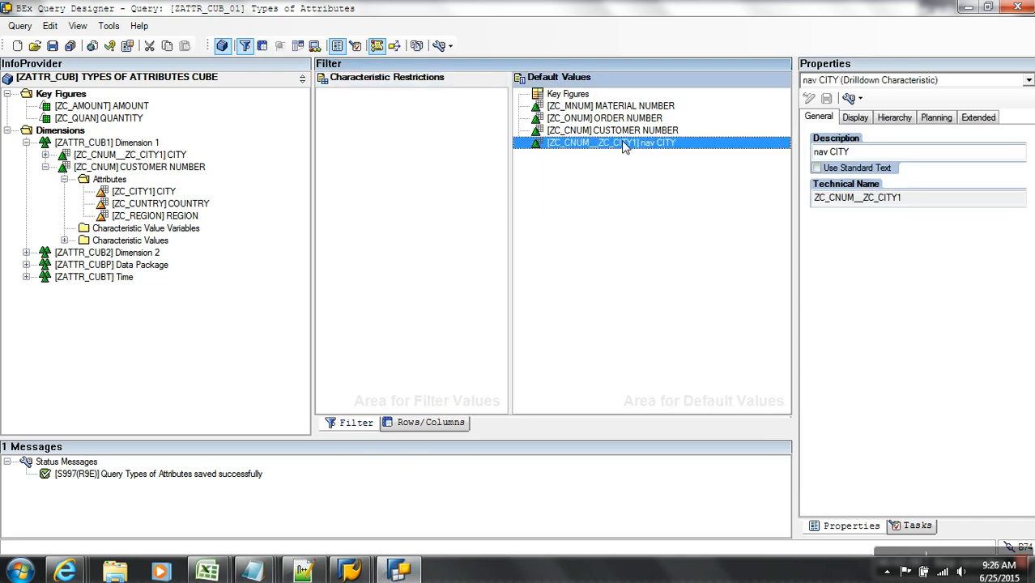
right_click(621, 143)
click(660, 152)
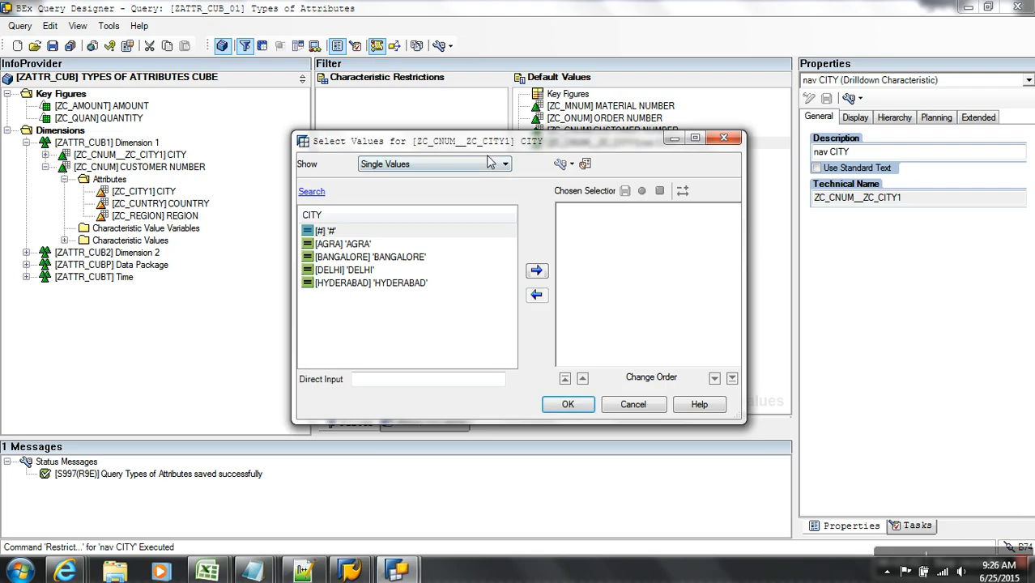
click(489, 163)
click(403, 221)
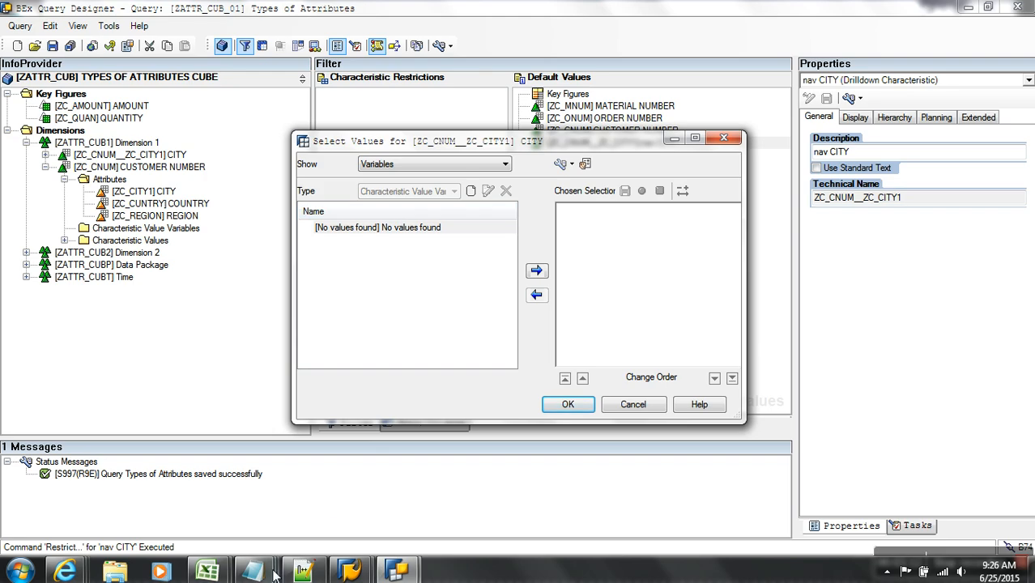
mouse_move(254, 571)
click(753, 498)
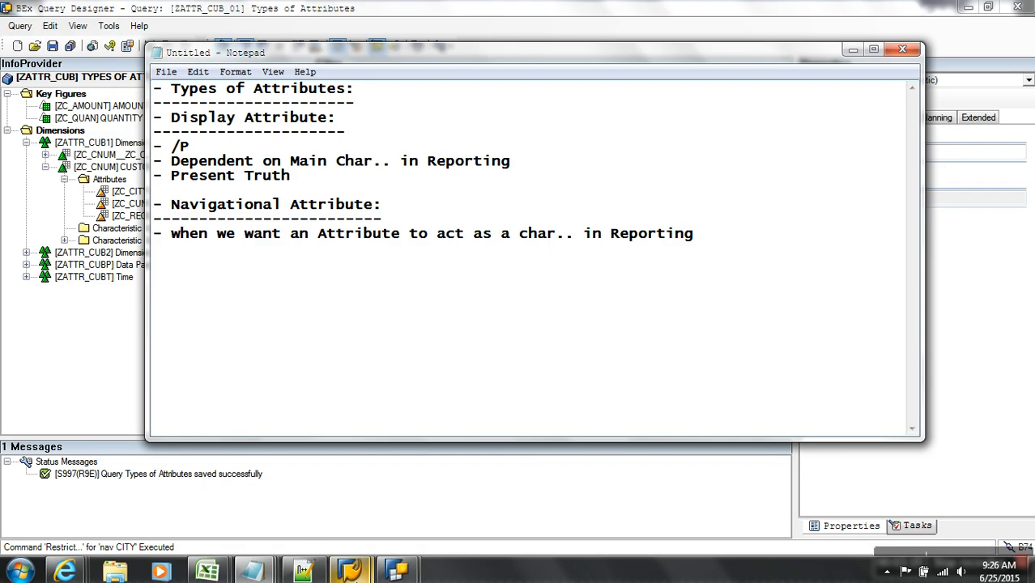
- Open master data maintenance for CUSTOMER NUMBER in RSA1 and list its records
mouse_move(350, 570)
click(364, 469)
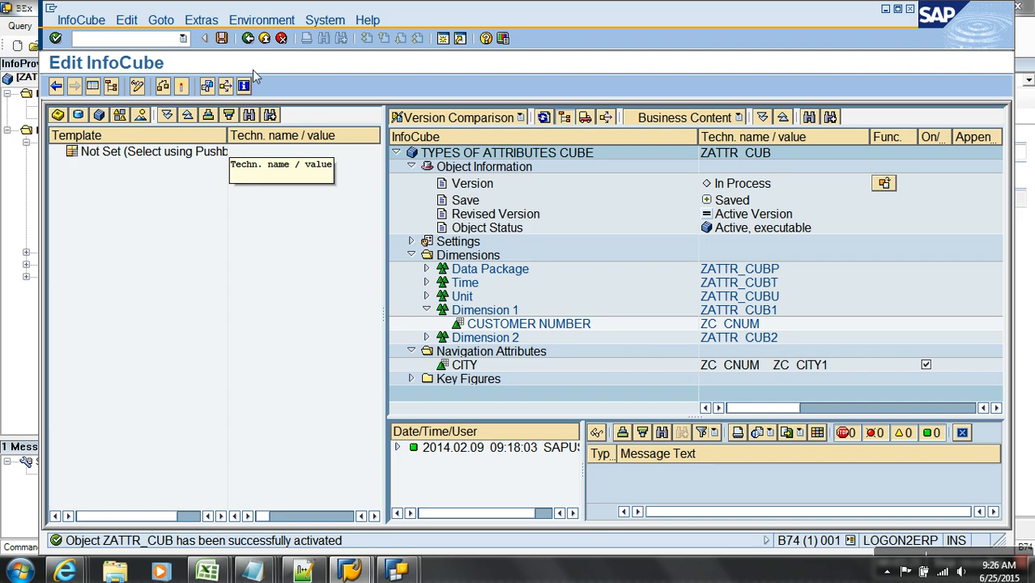
click(264, 38)
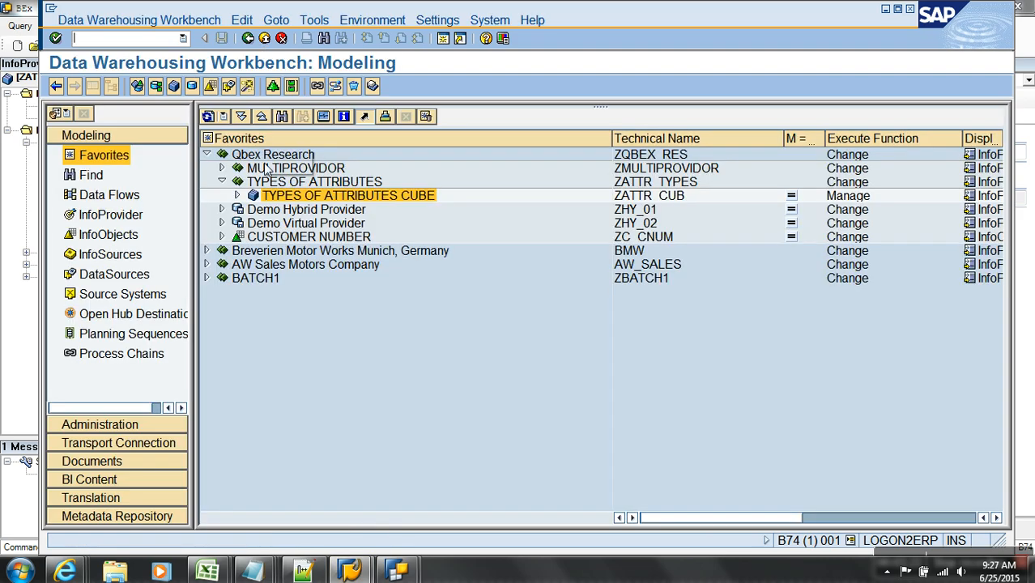
right_click(264, 237)
click(335, 349)
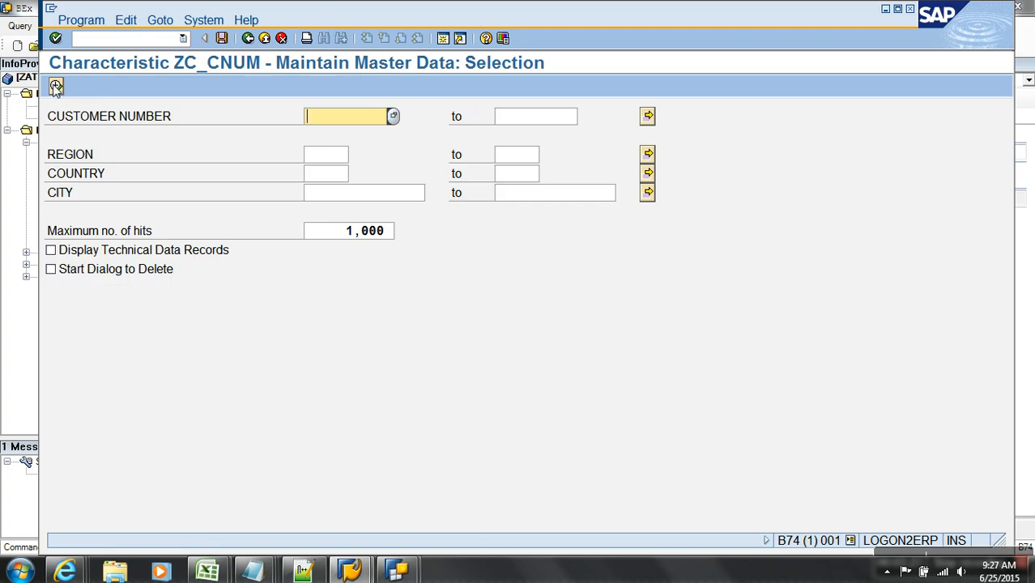
click(56, 87)
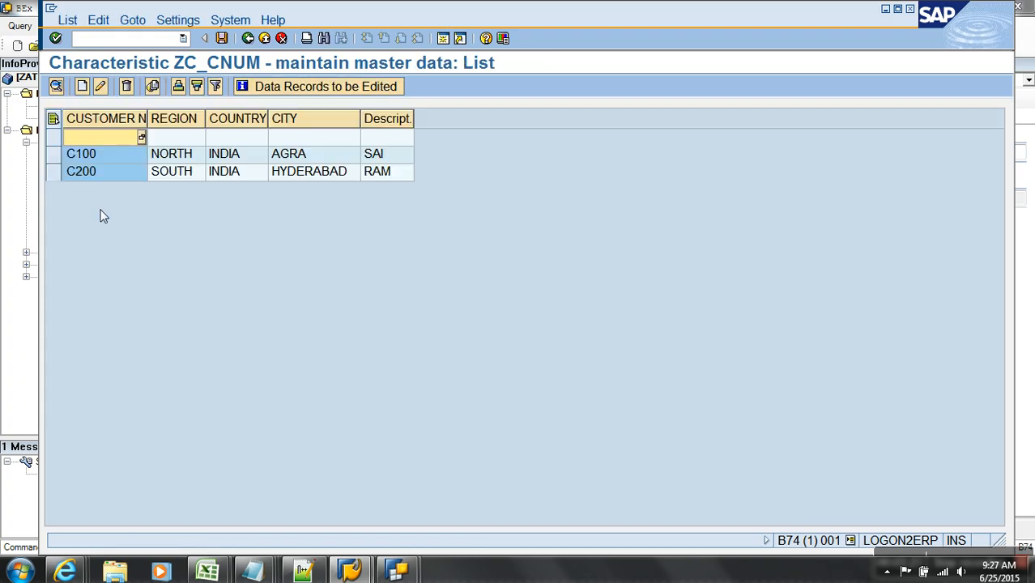
- Change the selected customer's CITY from AGRA to DELHI and save the master data
click(69, 153)
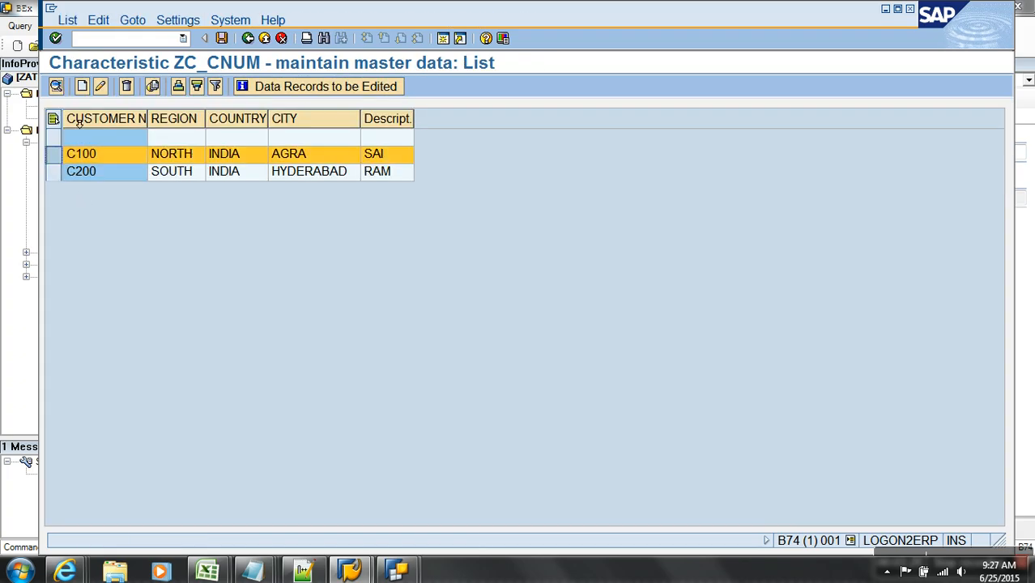
click(100, 87)
click(283, 274)
drag(284, 273, 164, 273)
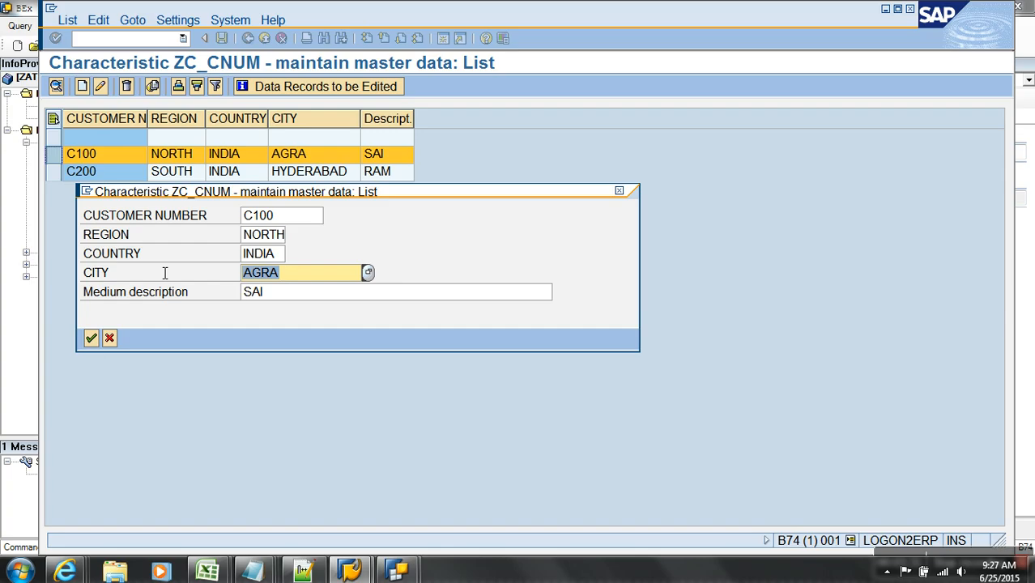
text(DELHI)
key(Return)
click(224, 38)
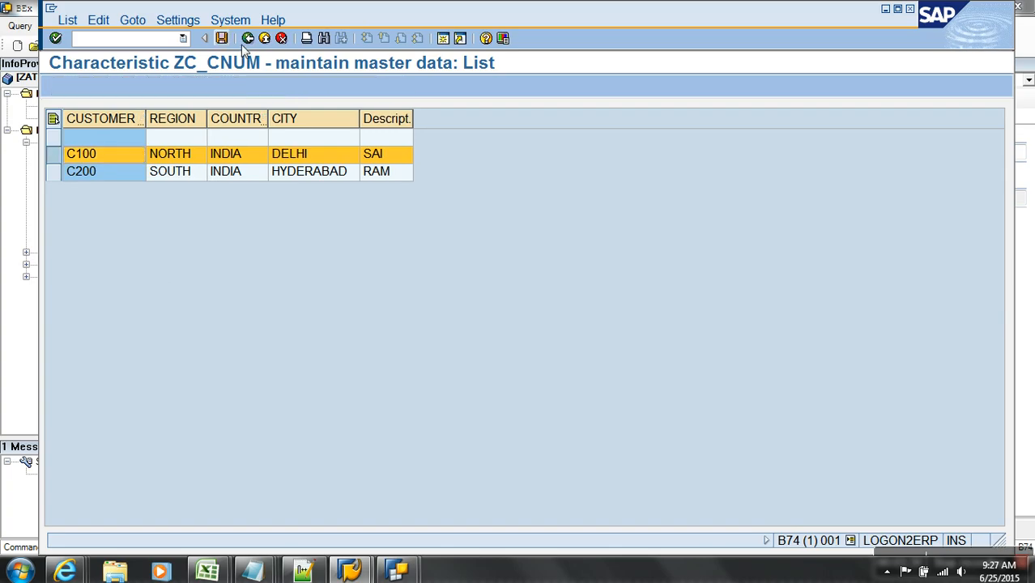
click(248, 38)
click(248, 38)
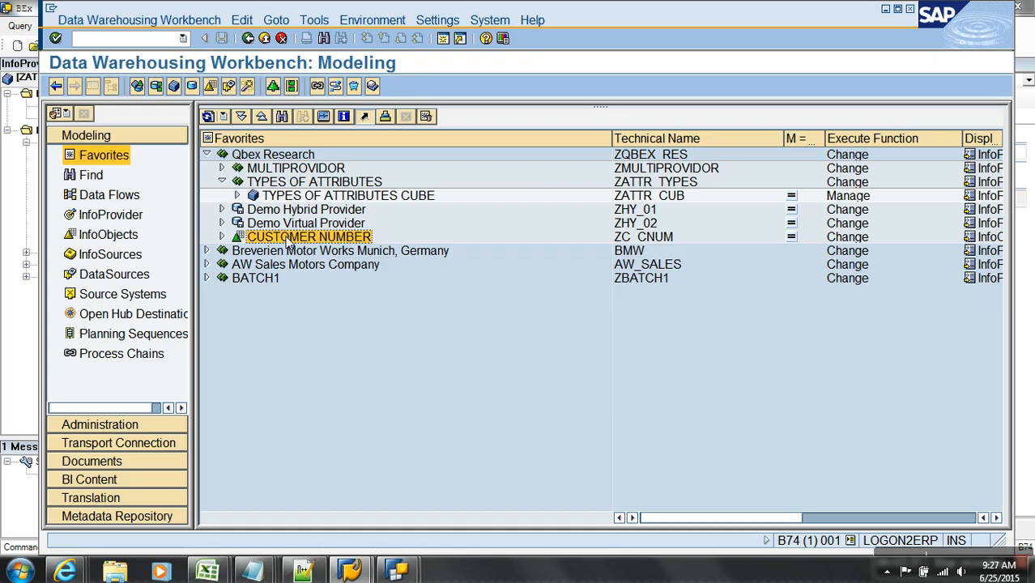
- Activate the CUSTOMER NUMBER master data and check DELHI in the master data table contents
right_click(288, 240)
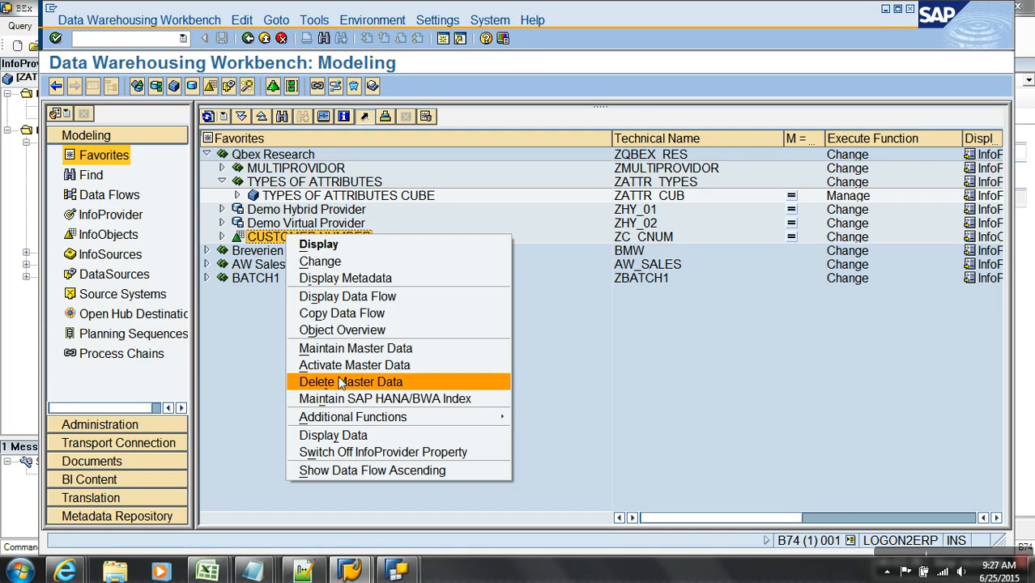
click(342, 365)
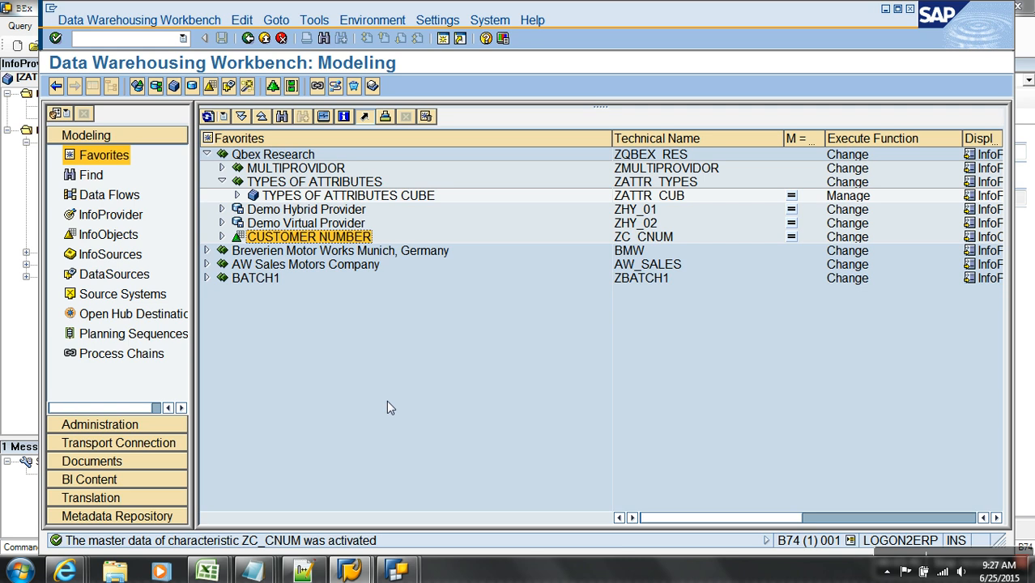
double_click(316, 242)
click(869, 236)
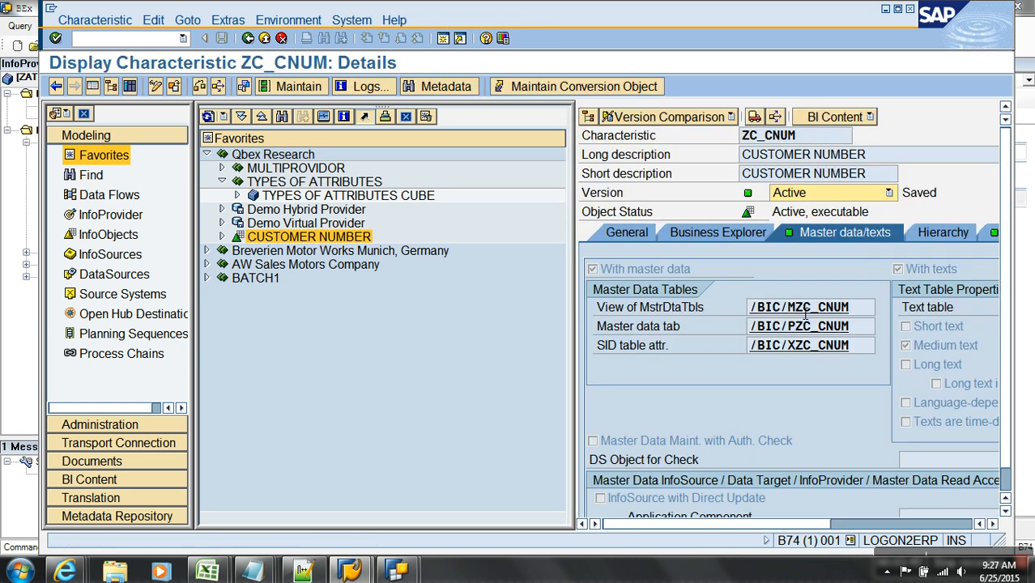
double_click(793, 326)
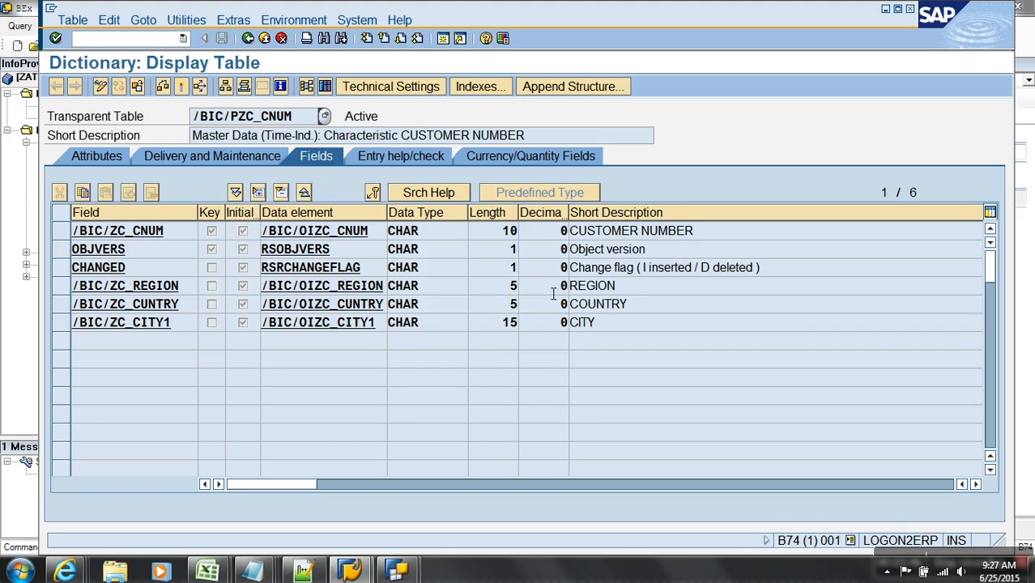
click(306, 86)
key(F8)
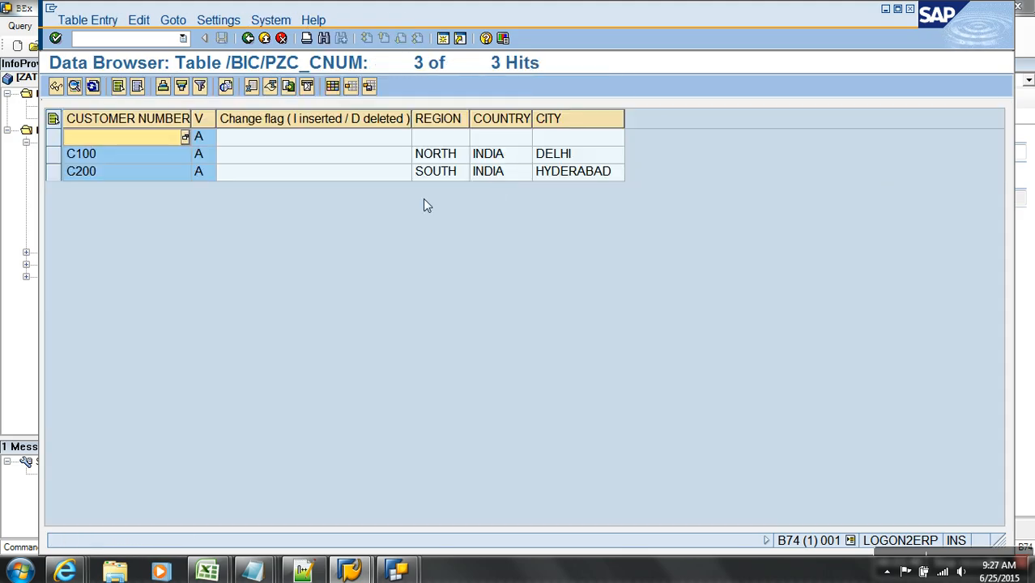
click(578, 155)
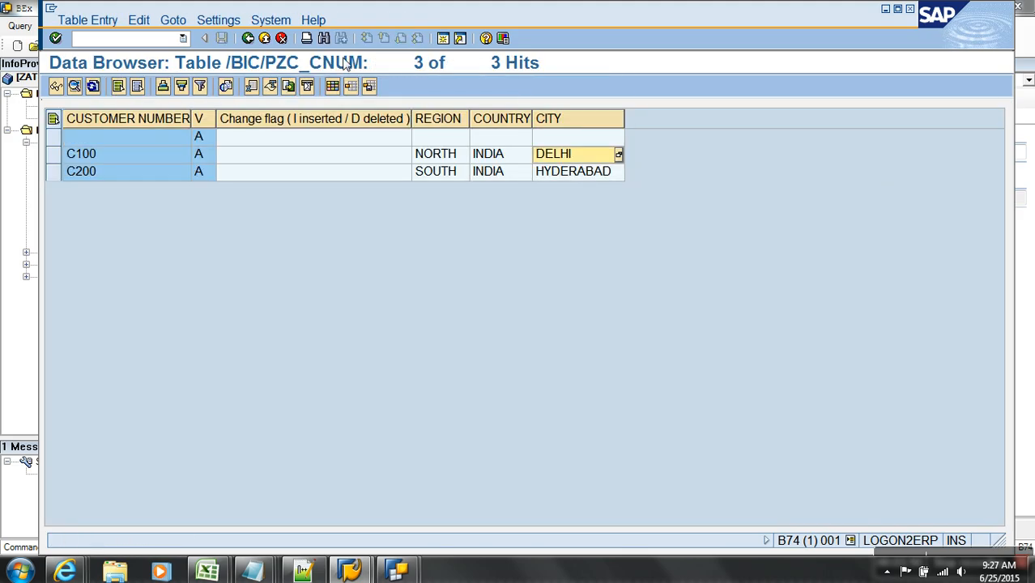
click(264, 39)
click(265, 39)
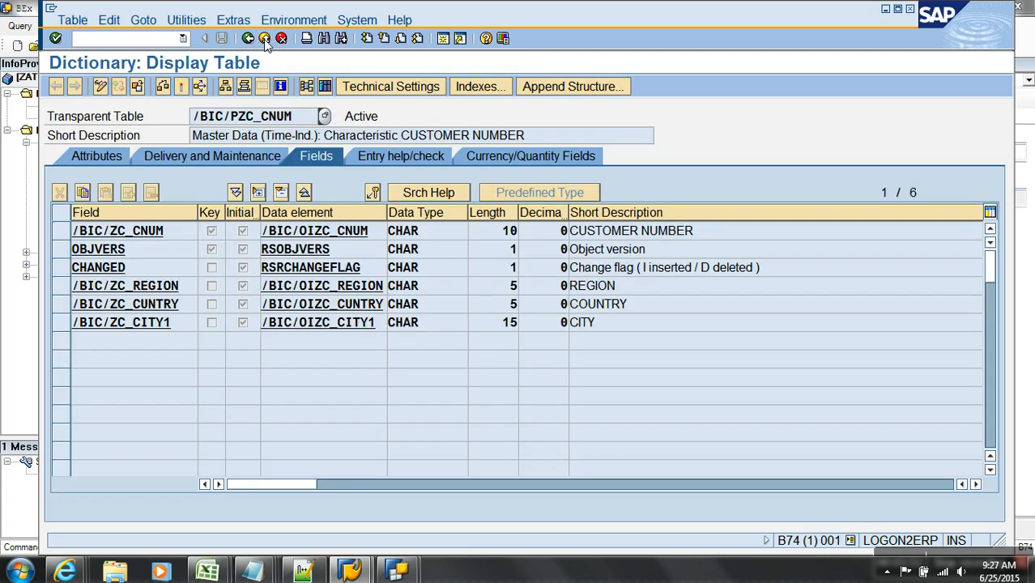
click(265, 39)
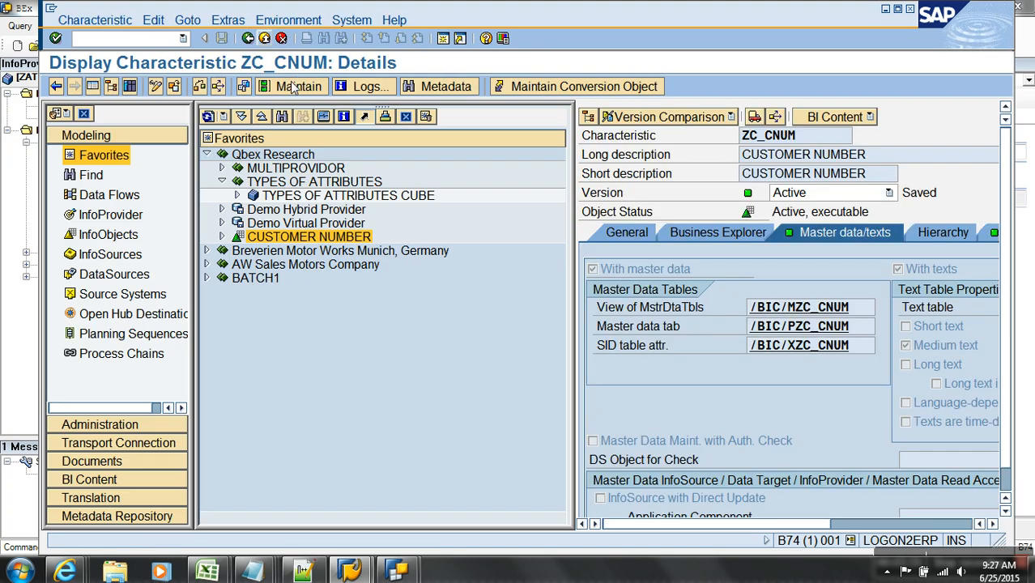
- List the SID table /BIC/XZC_CNUM entries, then return to the browser windows
double_click(831, 348)
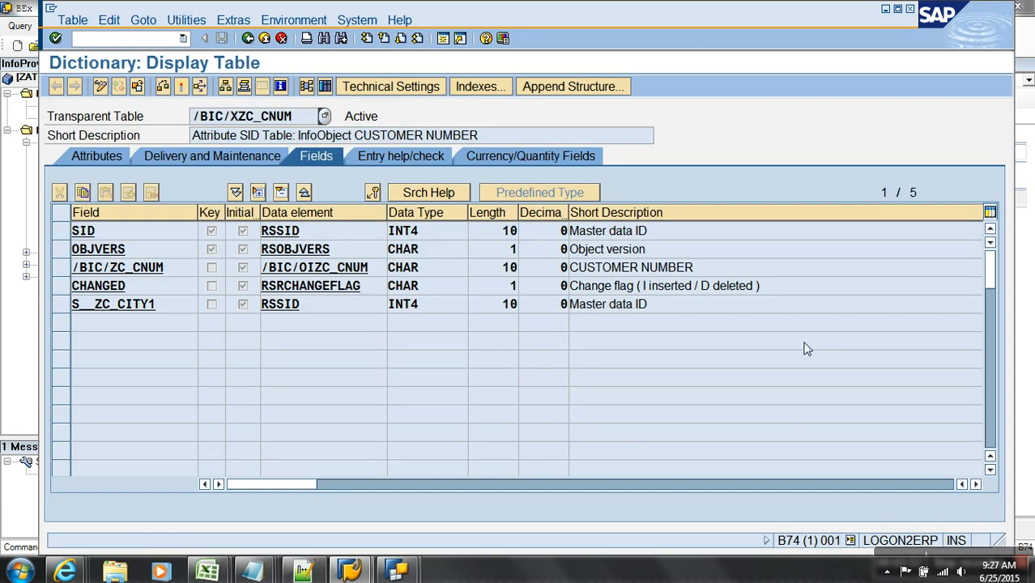
click(330, 88)
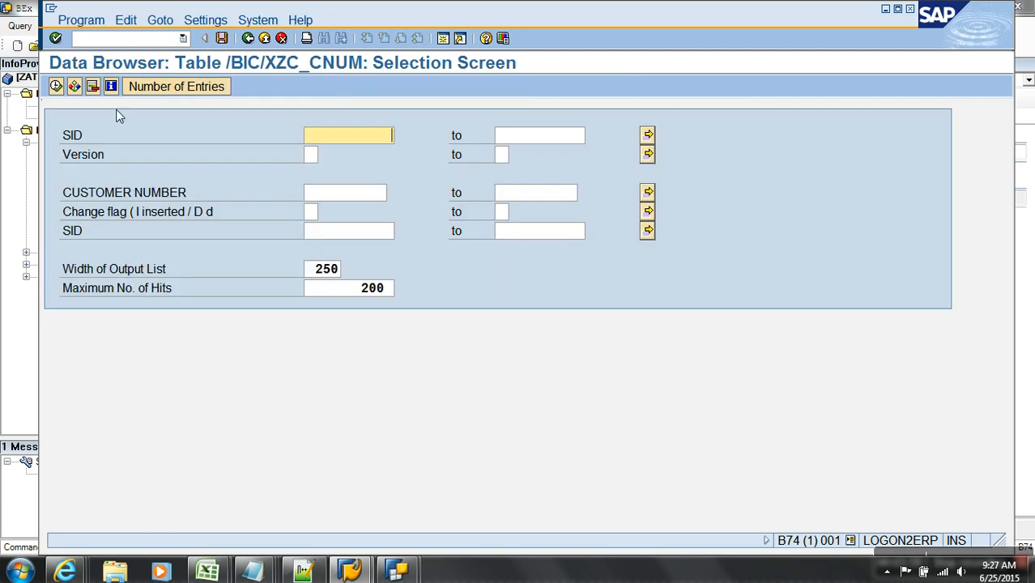
click(56, 85)
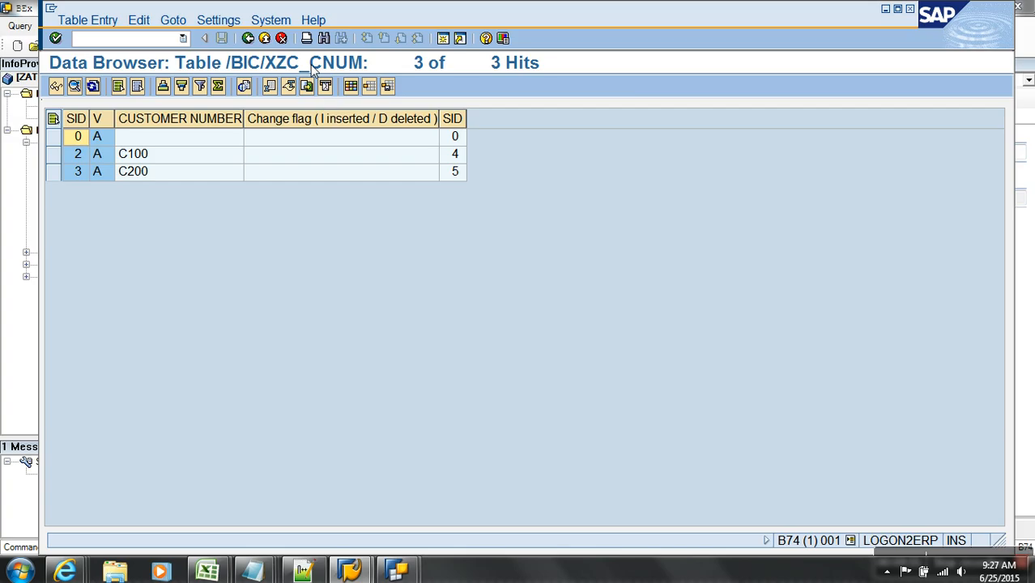
click(265, 38)
click(265, 38)
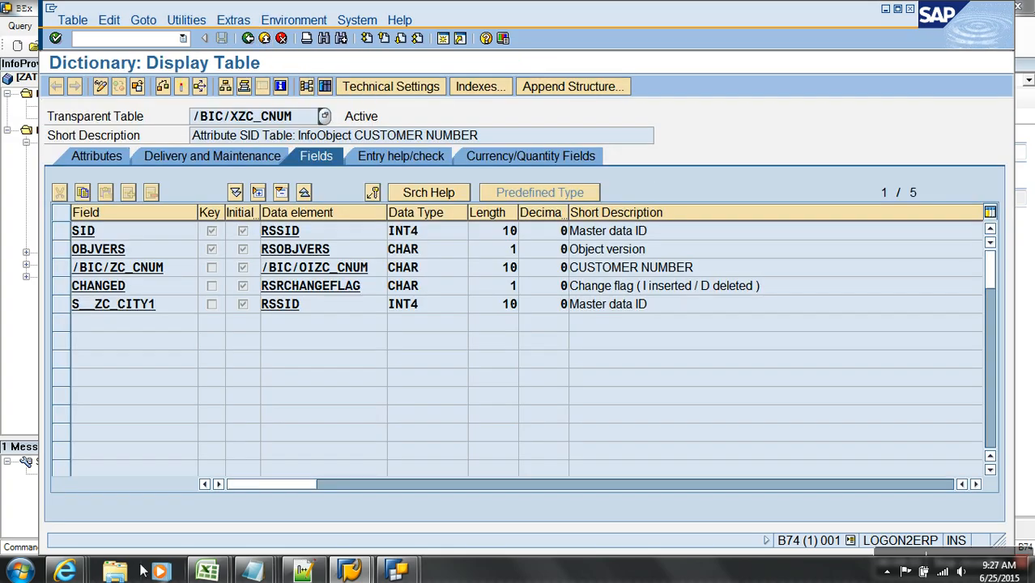
click(65, 570)
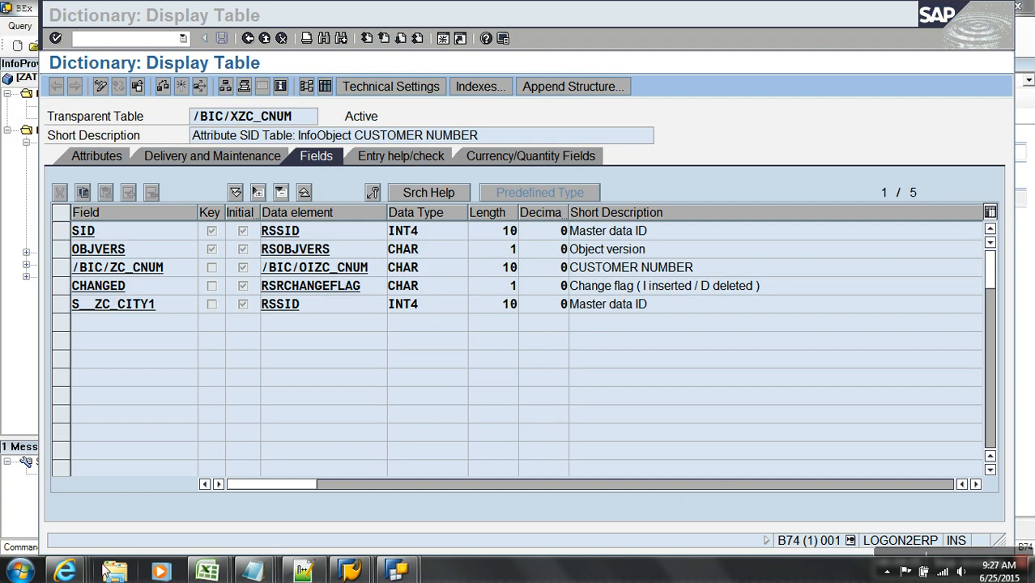
- Rerun the BEx web report so nav CITY now shows DELHI 100.00
mouse_move(65, 570)
click(944, 515)
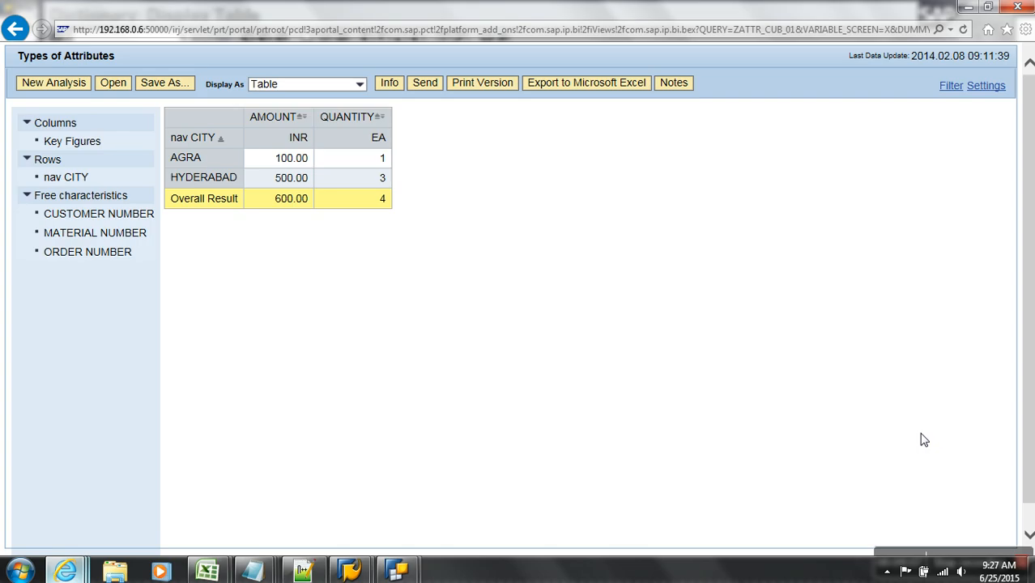
click(963, 30)
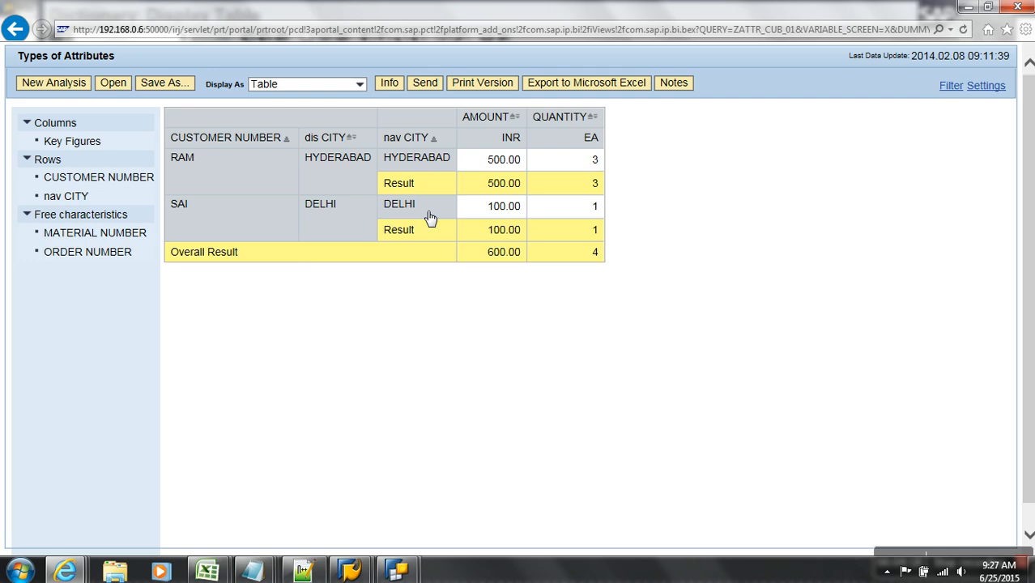
- Add the lines '- /P, /X' and '- Present Truth' to the Navigational Attribute notes in Notepad
mouse_move(254, 571)
click(783, 502)
text(- /P)
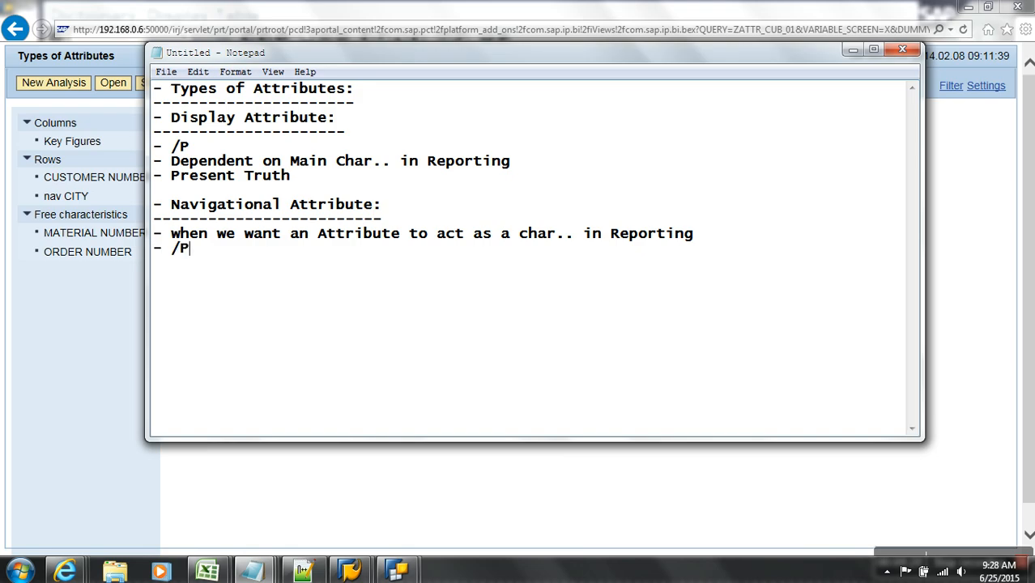
text(, /X)
key(Return)
text(- Present Truth)
key(Return)
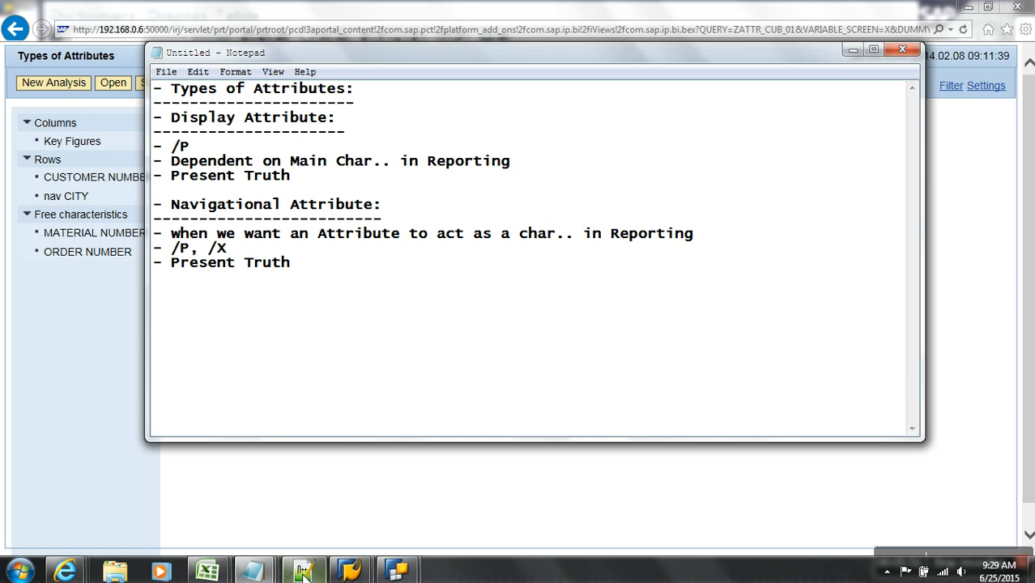
- Return to the Modeling overview and review the CUSTOMER NUMBER characteristic's attribute list
mouse_move(356, 557)
click(402, 514)
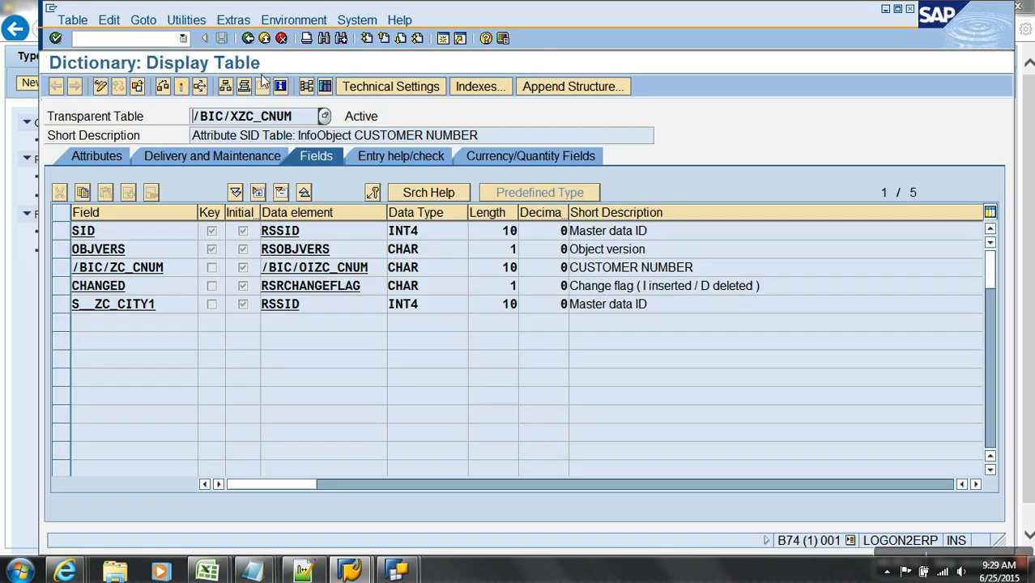
click(264, 41)
click(265, 42)
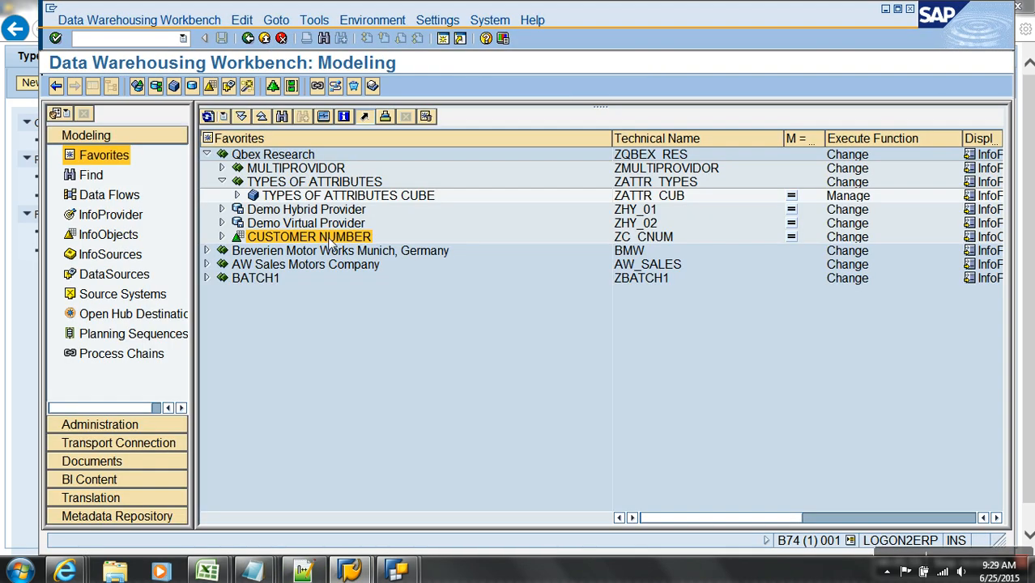
double_click(327, 236)
click(994, 232)
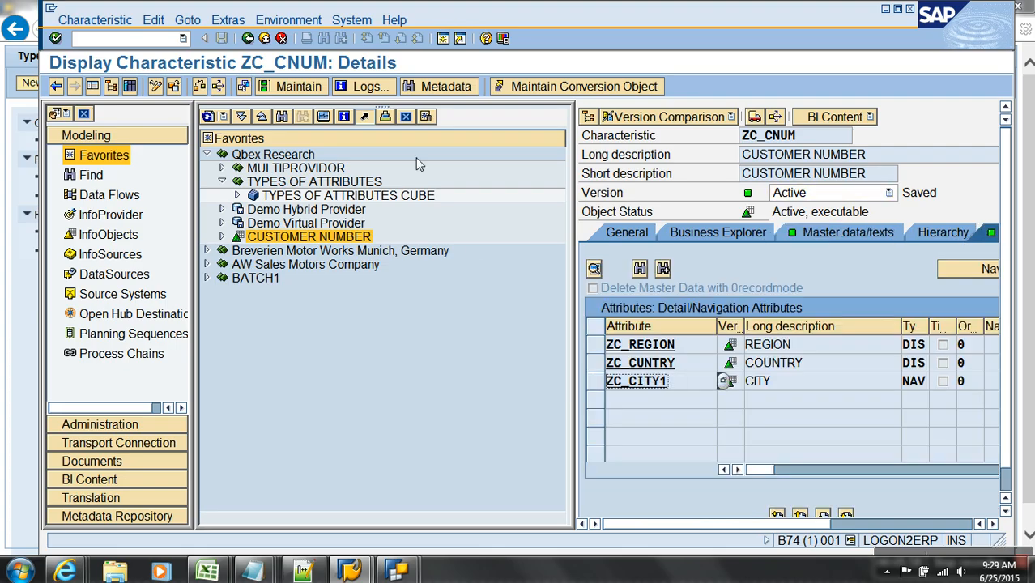
click(265, 39)
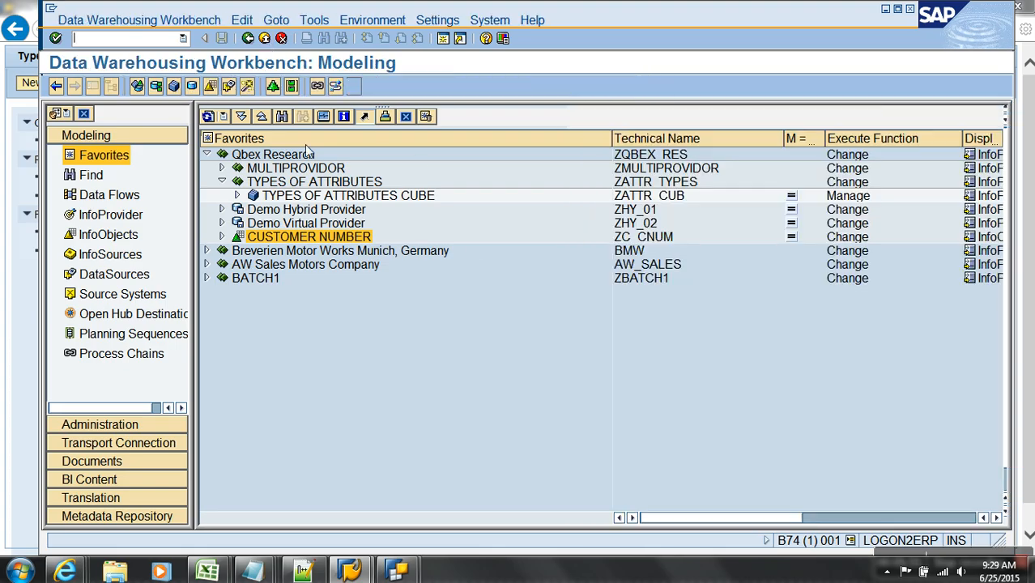
- Add CITY (ZC_CITY1) to Dimension 1 of the TYPES OF ATTRIBUTES CUBE and activate the cube
right_click(297, 196)
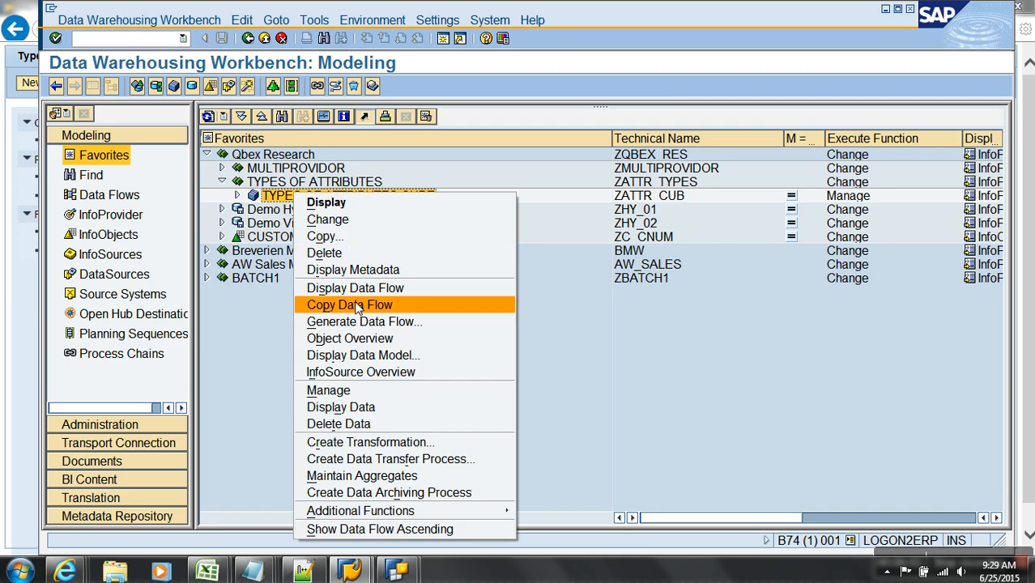
click(331, 235)
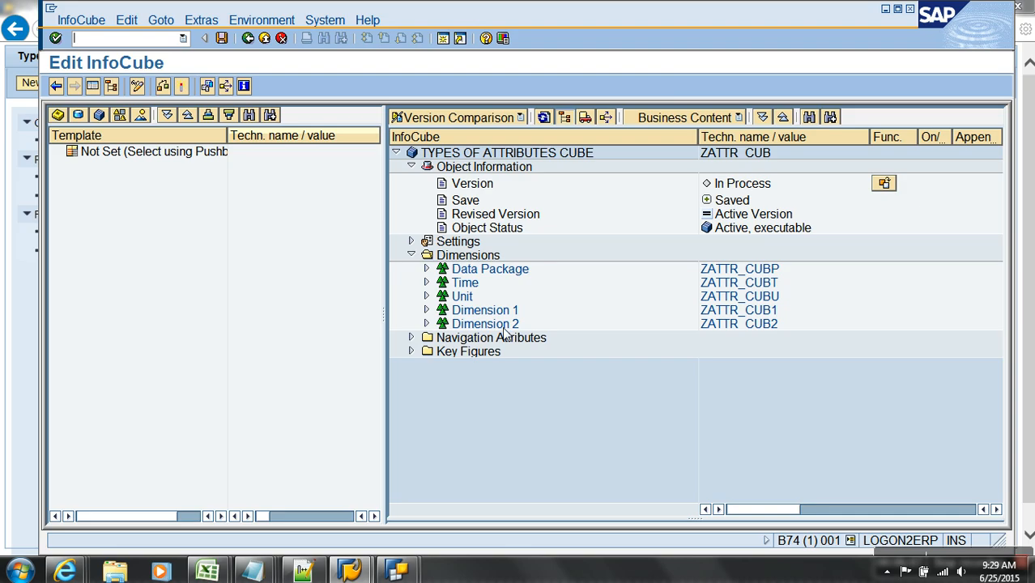
right_click(505, 313)
click(559, 395)
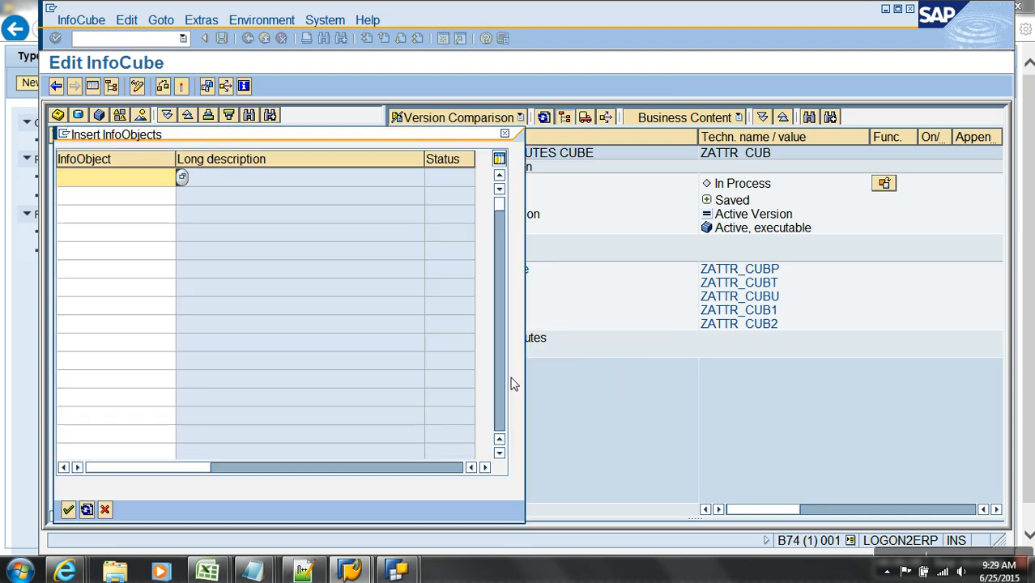
text(ZC_CITY1)
key(Return)
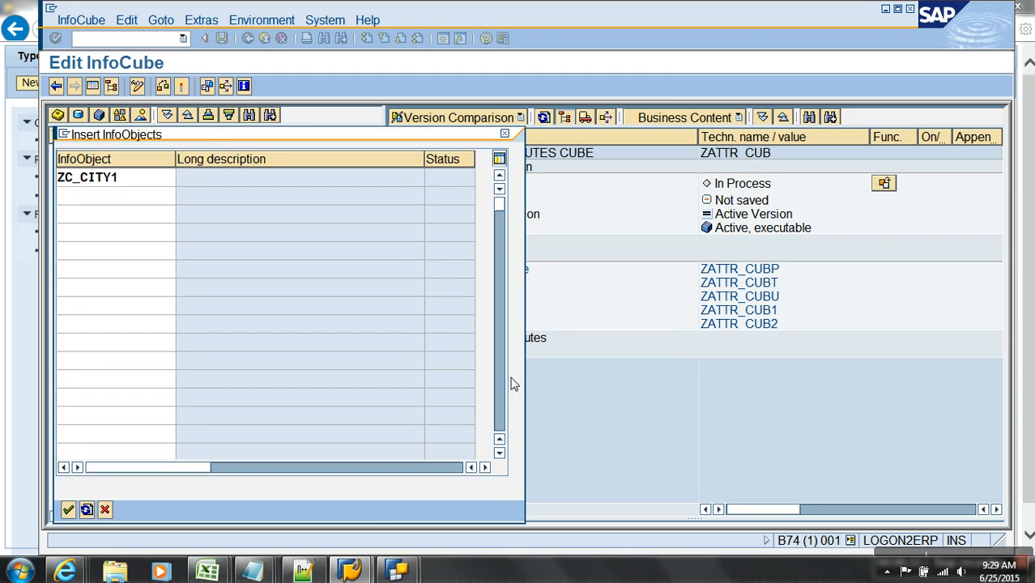
click(427, 310)
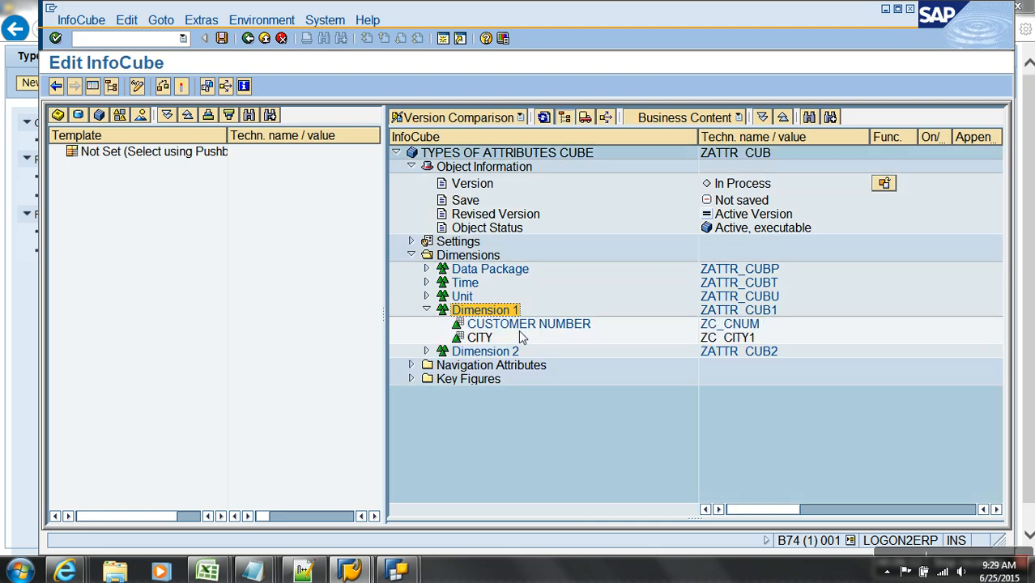
click(243, 85)
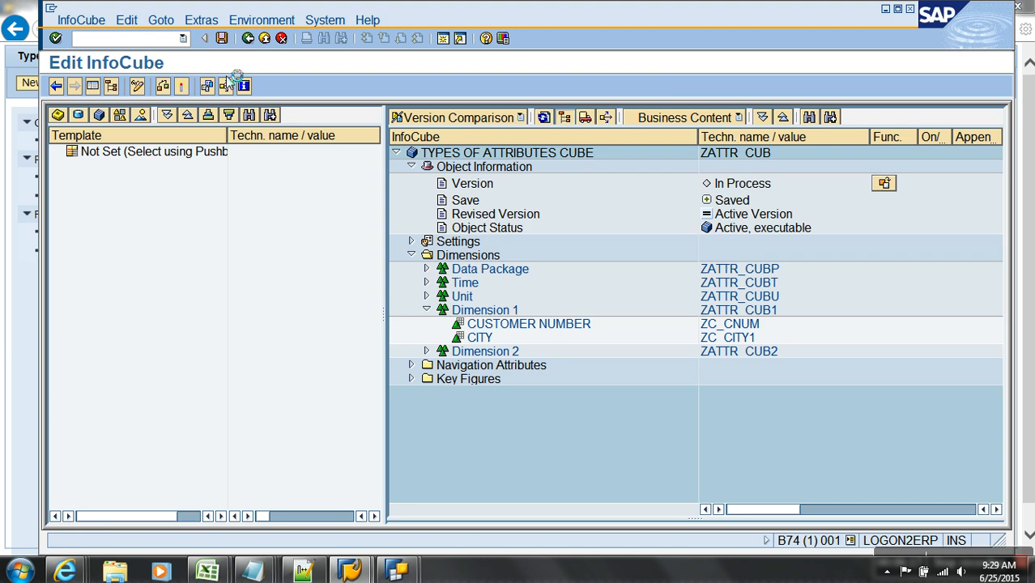
click(264, 39)
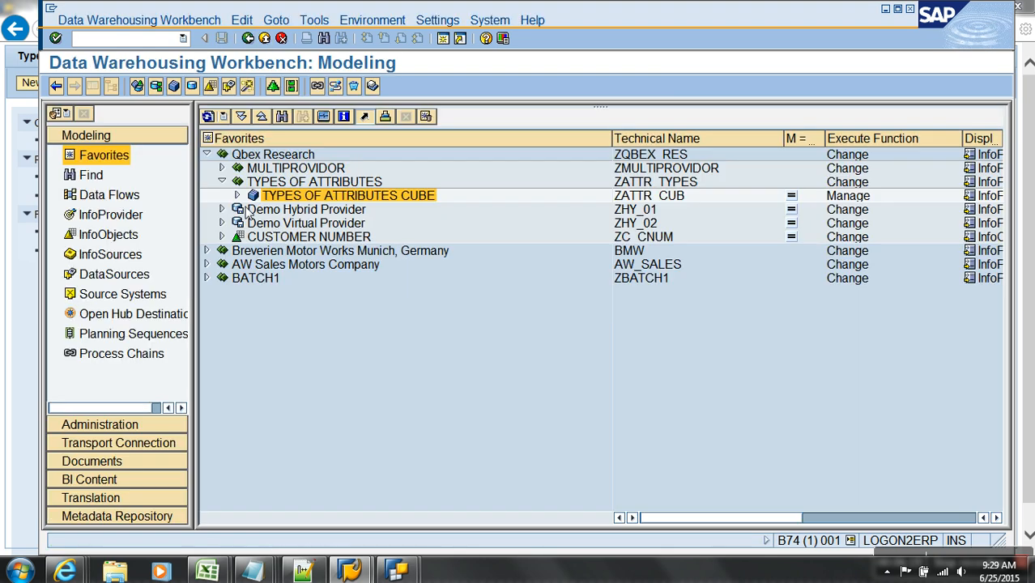
- Open the transformation feeding ZATTR_CUB and bring up the ZC_CITY1 CITY rule details
click(237, 195)
click(340, 213)
right_click(339, 212)
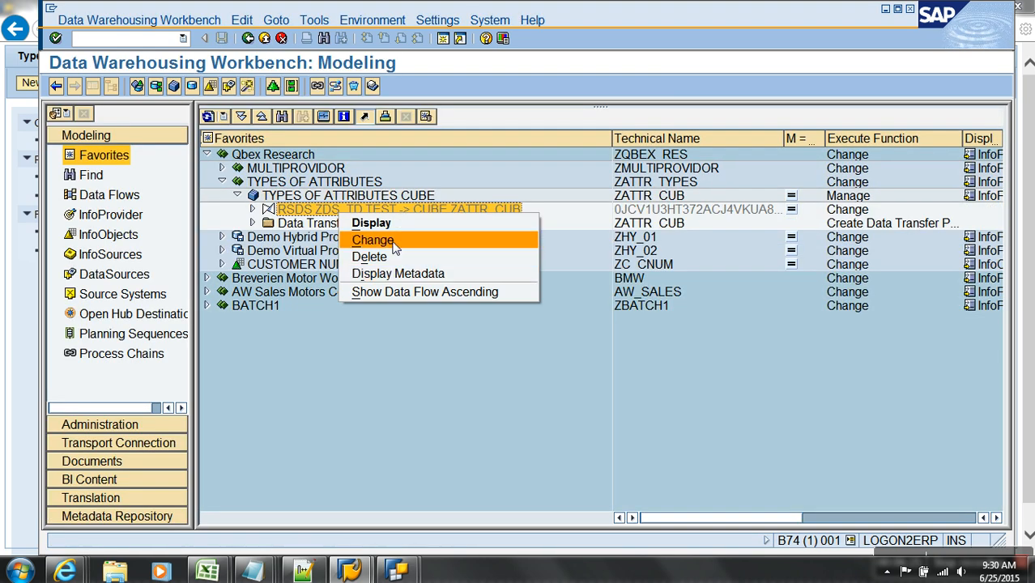
click(392, 241)
click(110, 91)
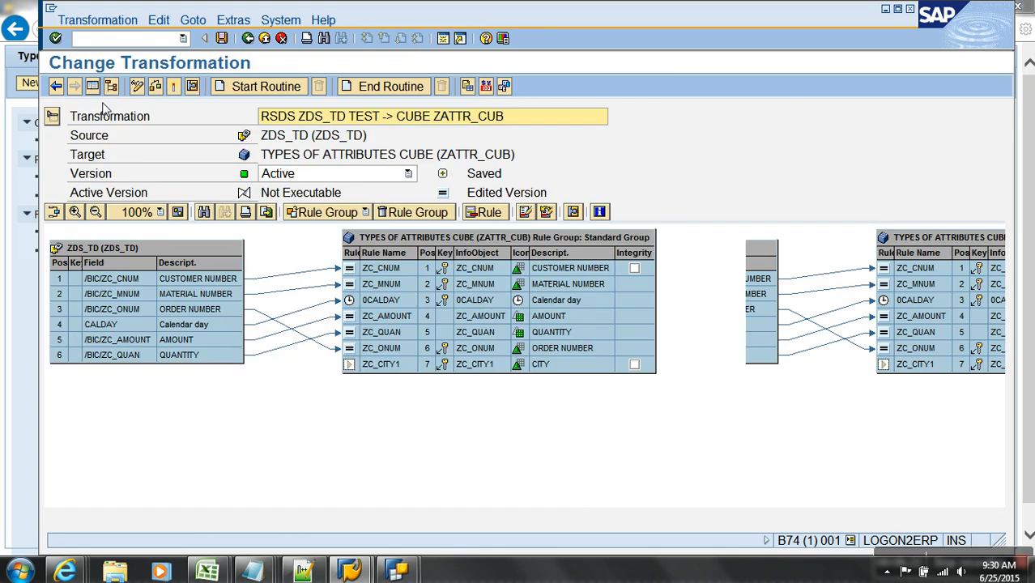
click(402, 369)
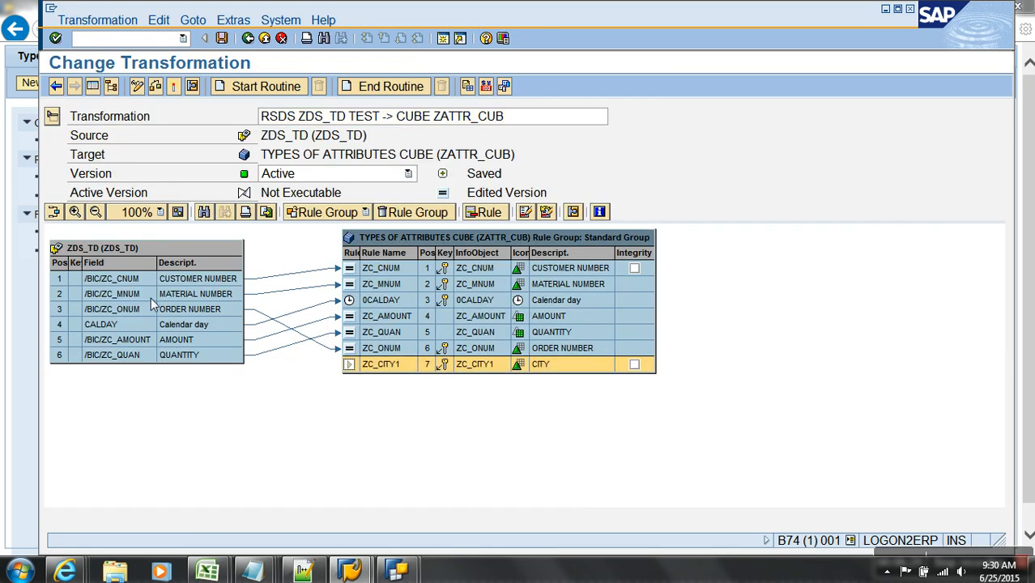
right_click(350, 364)
click(396, 371)
- Give the CITY rule source field /BIC/ZC_CNUM and rule type Read Master Data
click(453, 191)
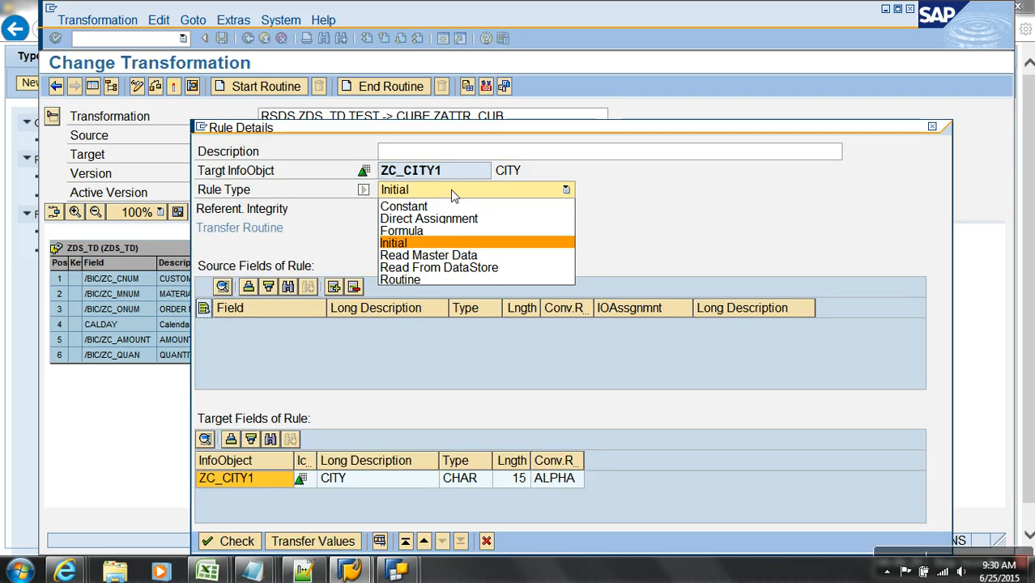
click(330, 249)
click(334, 286)
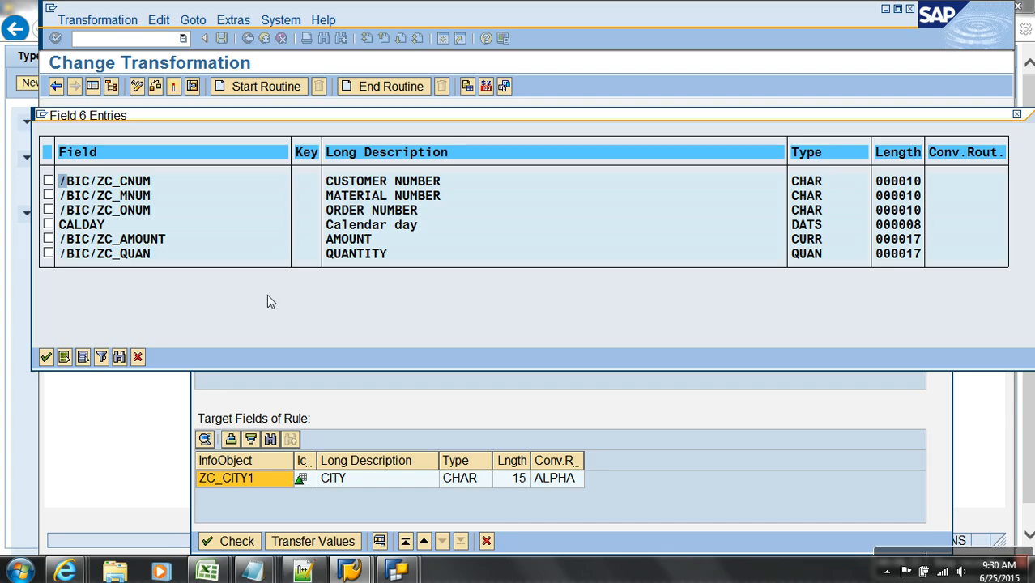
click(48, 181)
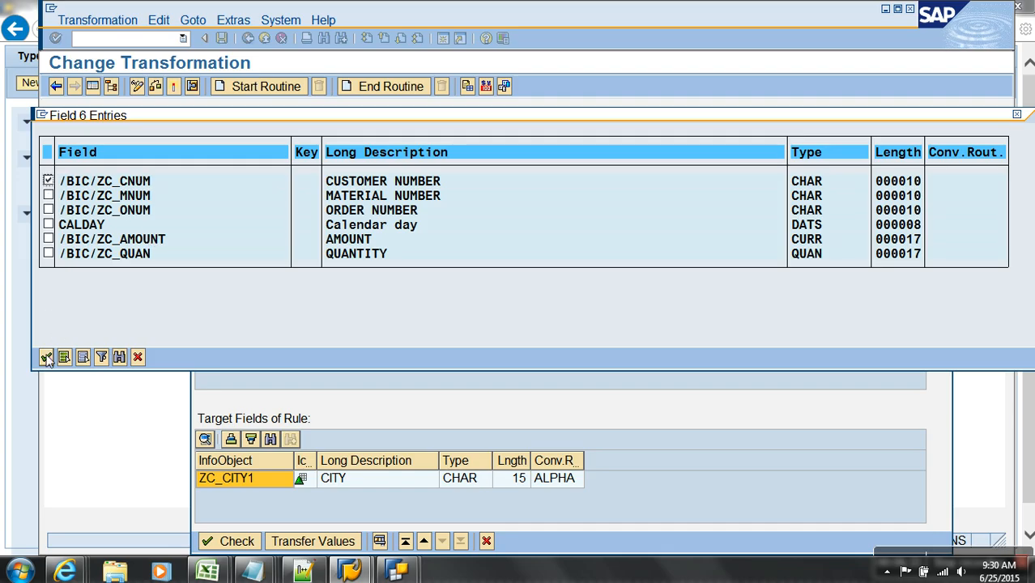
key(Return)
click(486, 189)
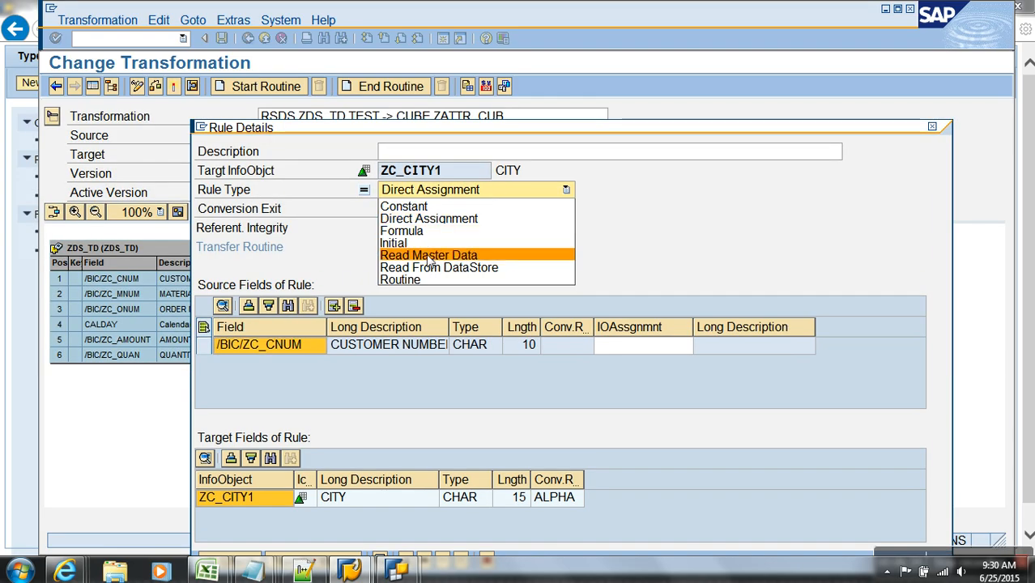
click(531, 254)
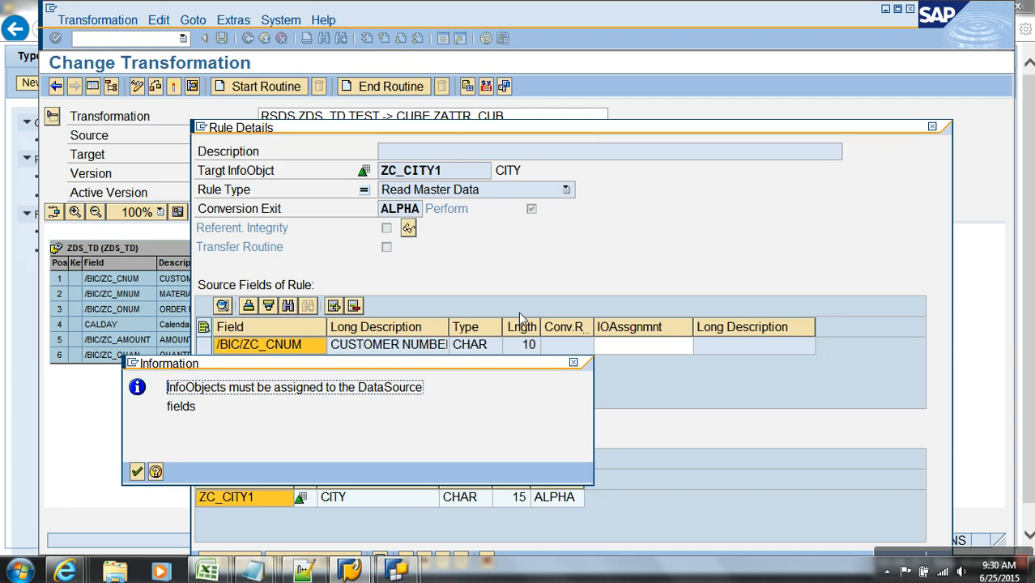
key(Return)
- Read CITY as an attribute of ZC_CNUM, transfer the rule values and activate the transformation
click(668, 352)
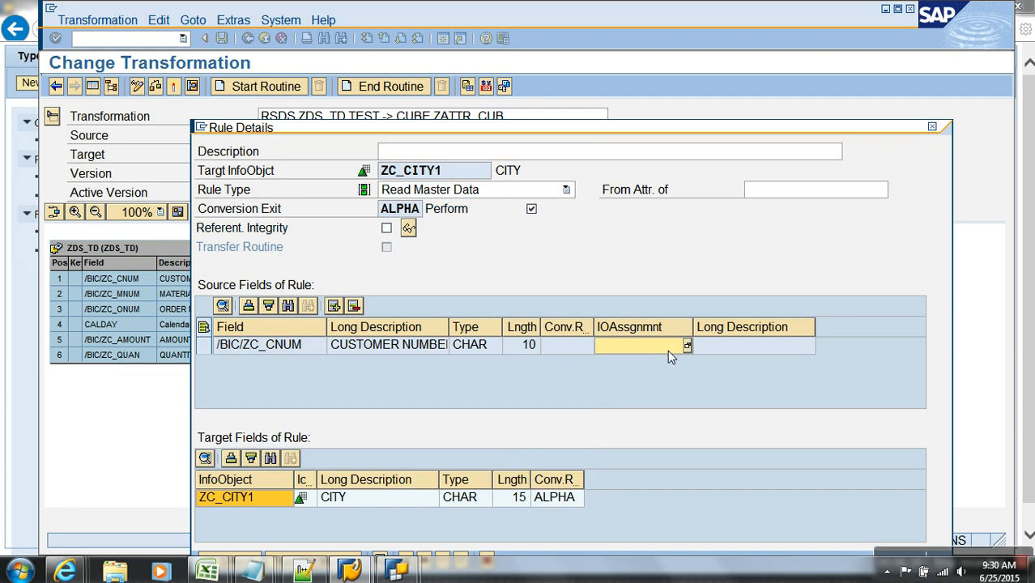
text(zc_cnum)
key(Return)
click(813, 189)
key(F4)
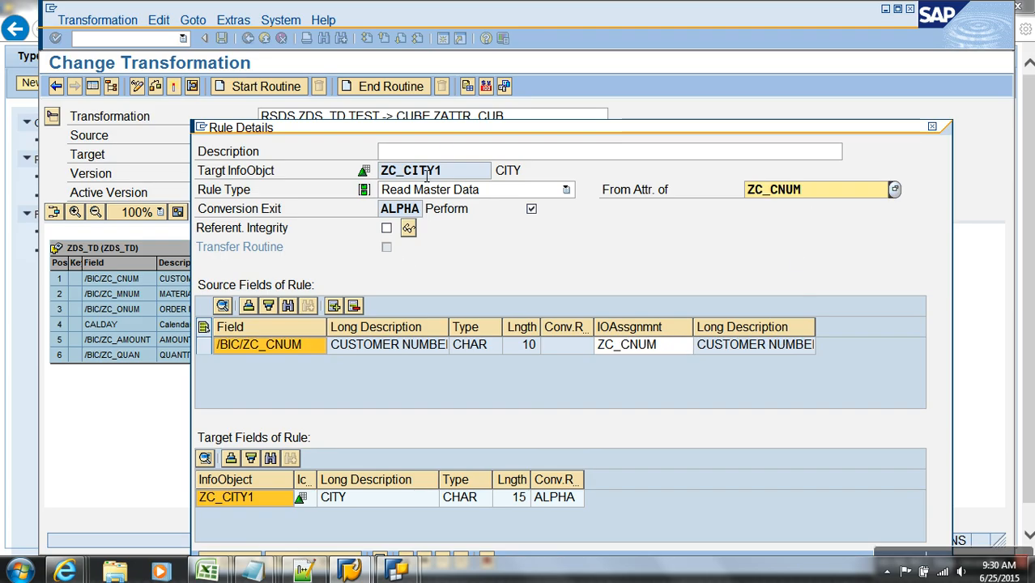
drag(444, 140, 452, 105)
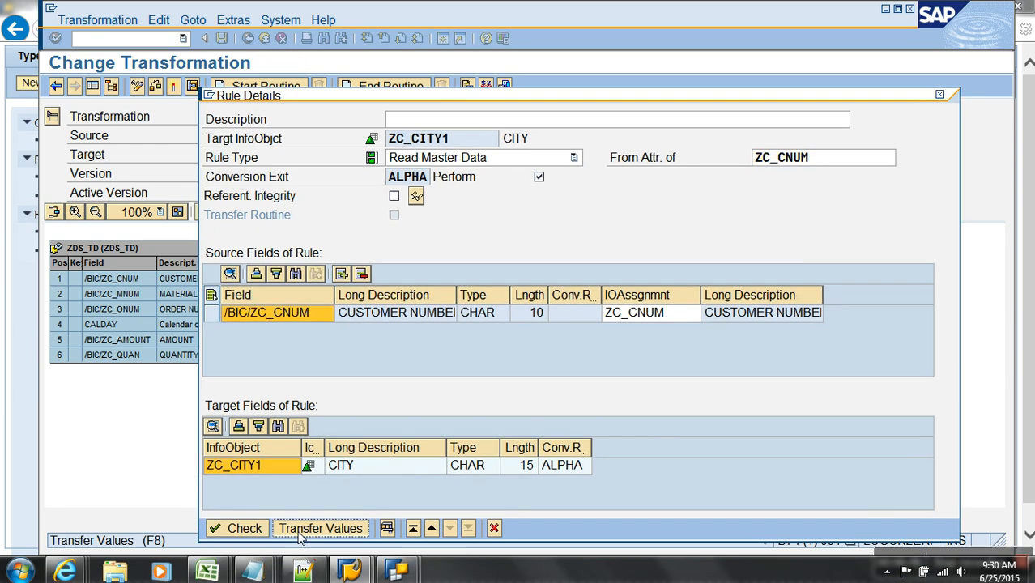
click(311, 528)
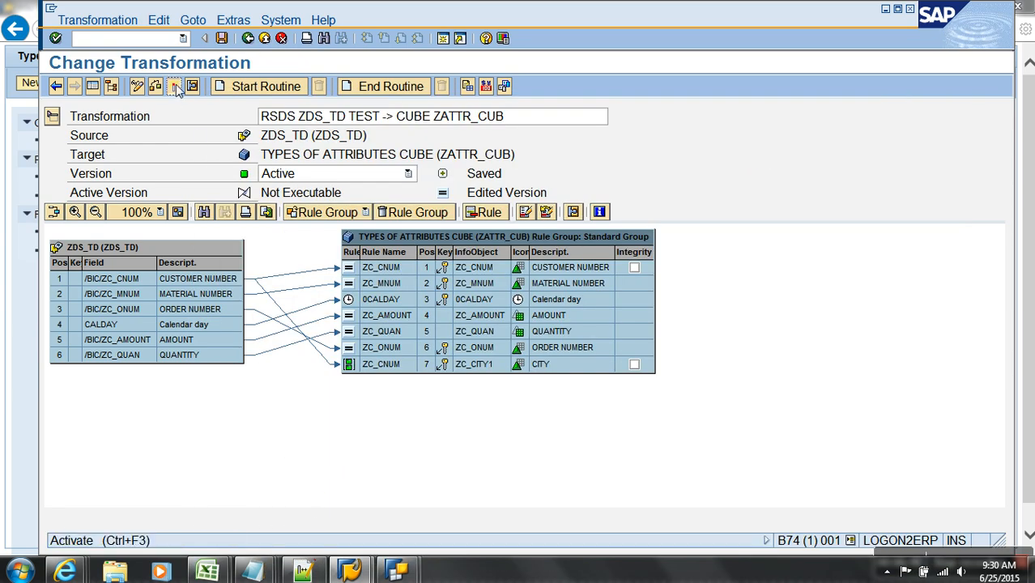
click(264, 39)
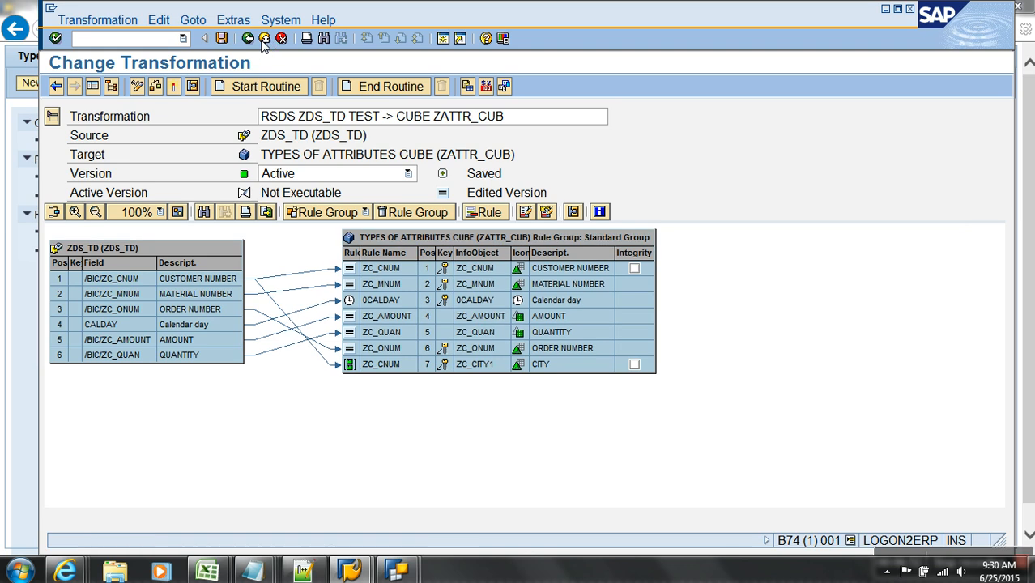
click(265, 38)
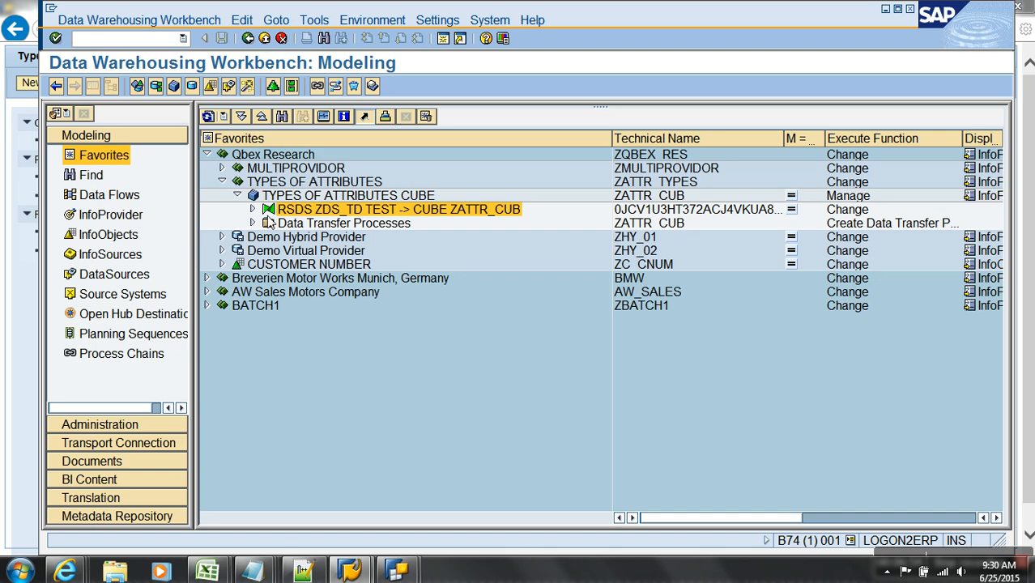
- Delete all data from the ZATTR_CUB cube
right_click(288, 196)
click(346, 425)
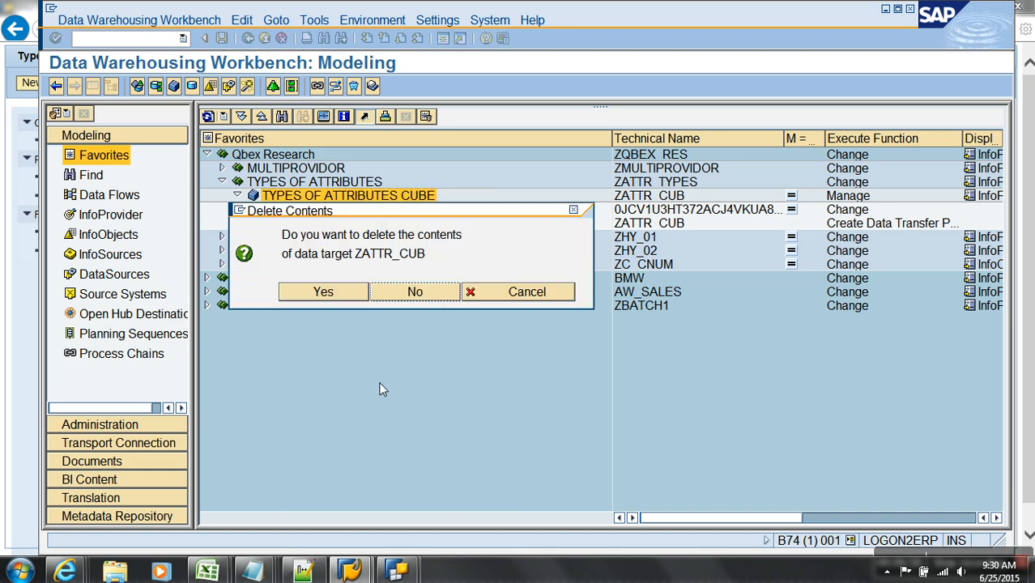
click(341, 293)
click(447, 313)
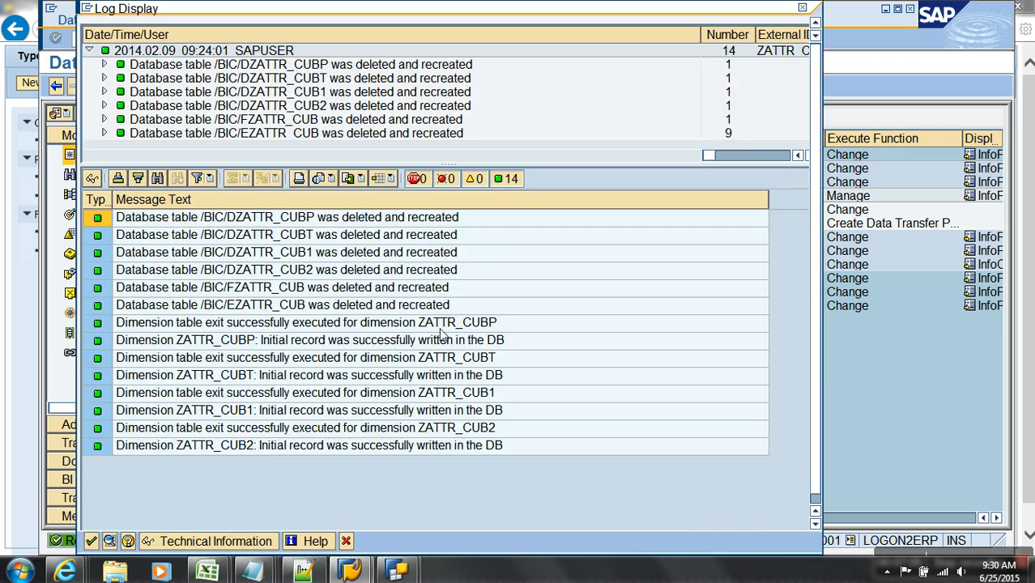
click(91, 541)
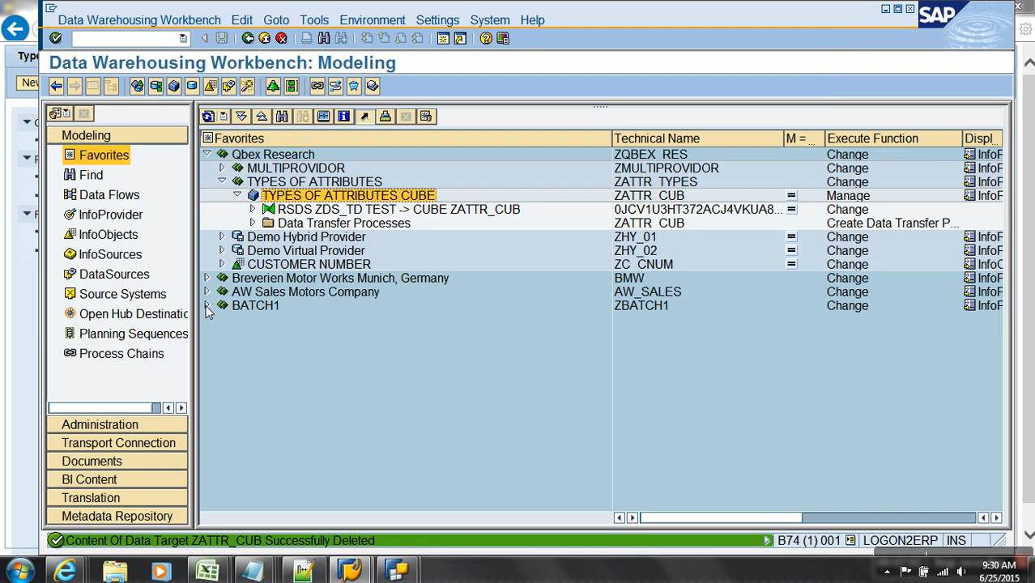
- Activate and execute the ZDS_TD / TEST → ZATTR_CUB DTP, confirming 3 records loaded in the monitor
click(251, 223)
double_click(376, 237)
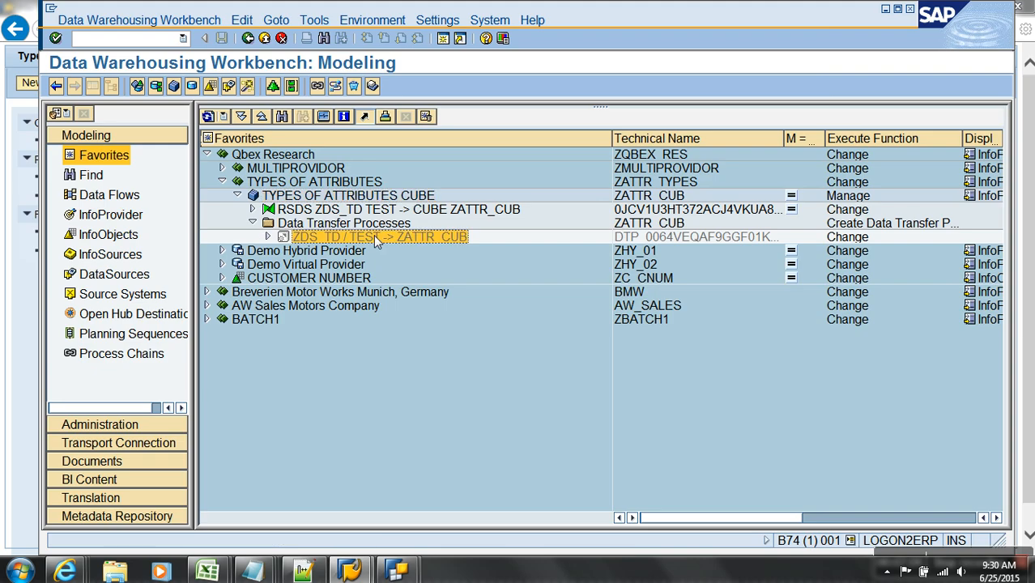
click(220, 85)
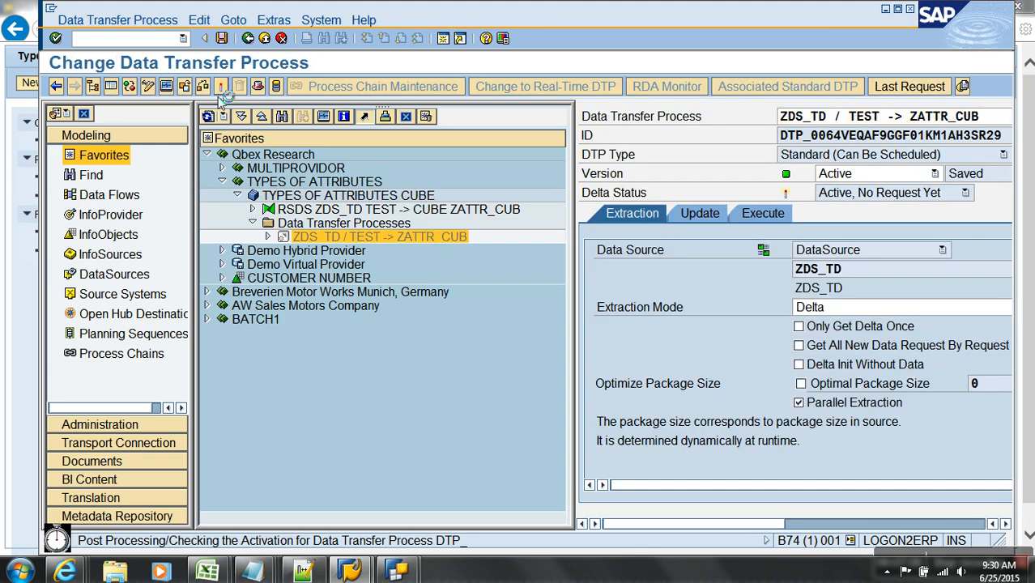
click(111, 86)
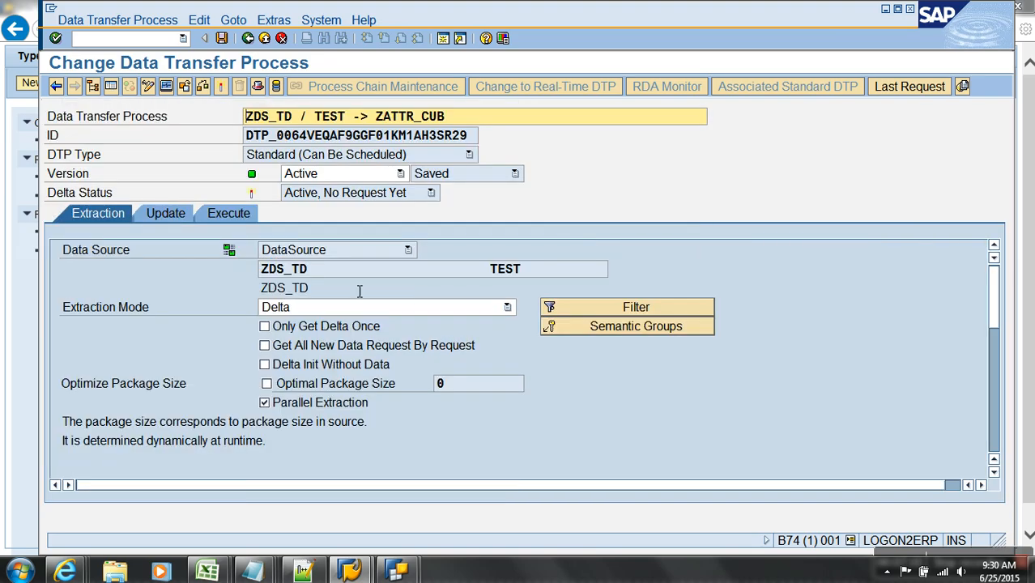
click(235, 214)
click(522, 383)
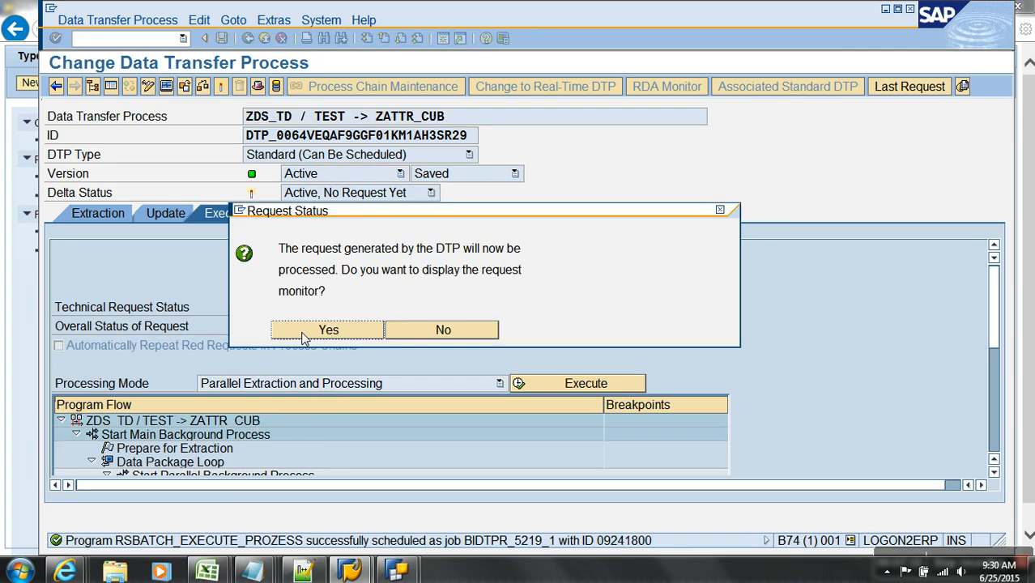
click(305, 336)
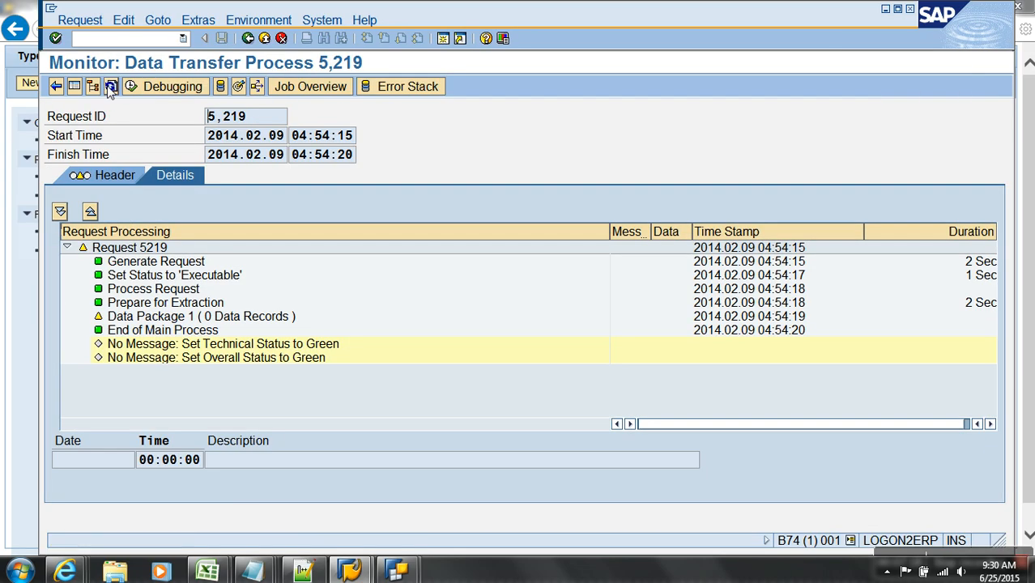
click(111, 86)
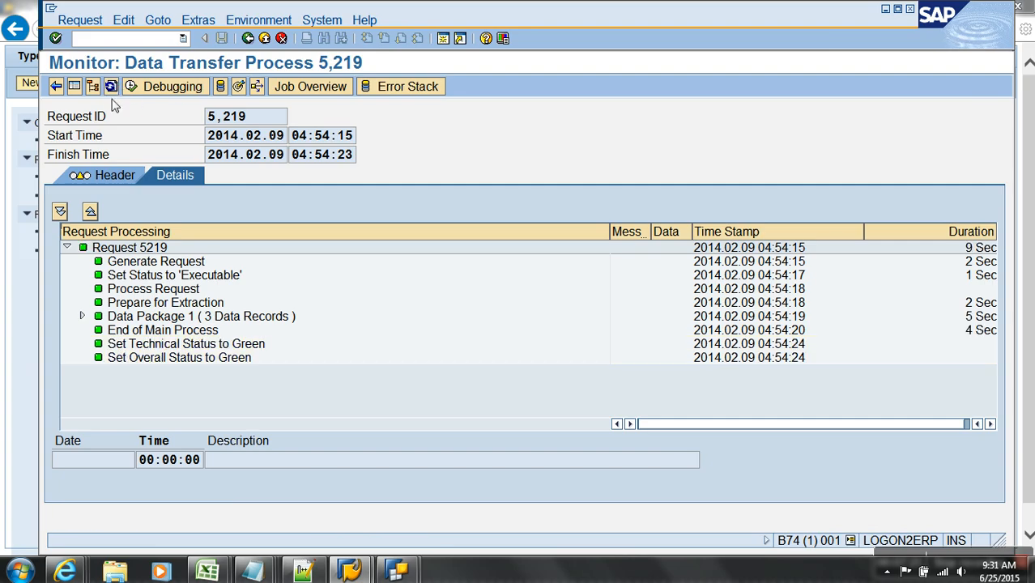
click(264, 38)
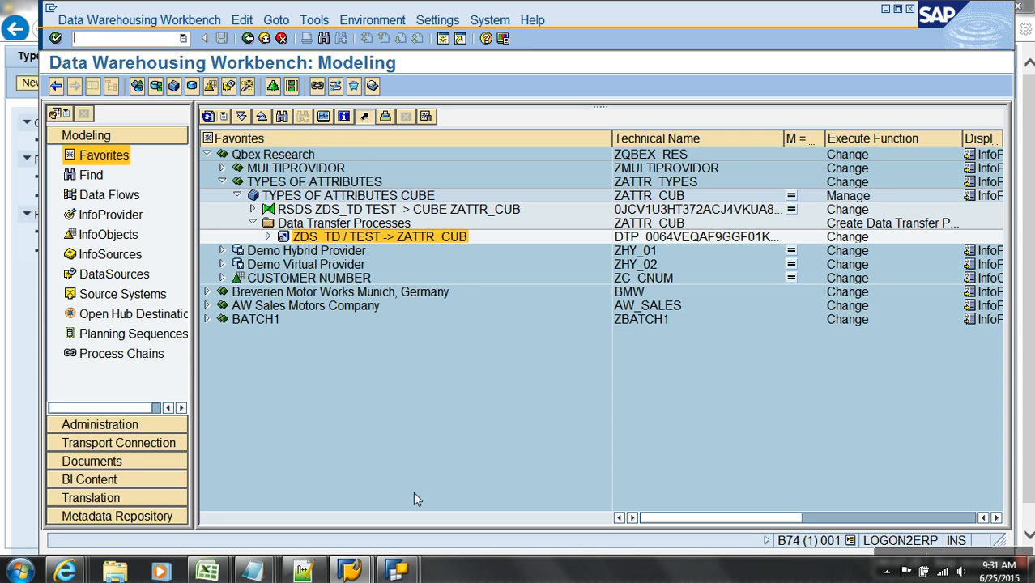
- Display ZATTR_CUB data with all characteristics, showing C100 with DELHI and C200 with HYDERABAD
right_click(319, 183)
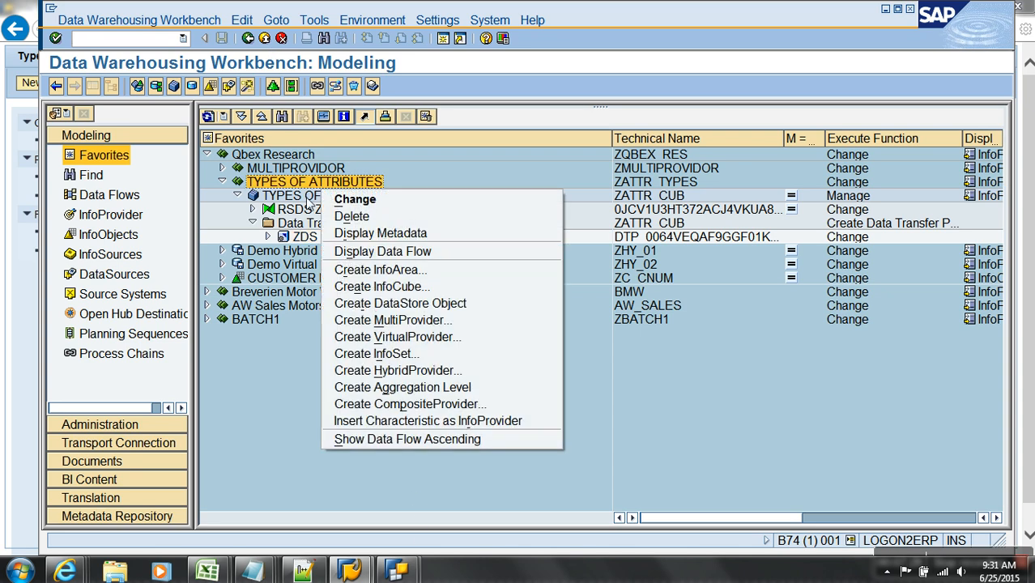
right_click(308, 196)
click(356, 413)
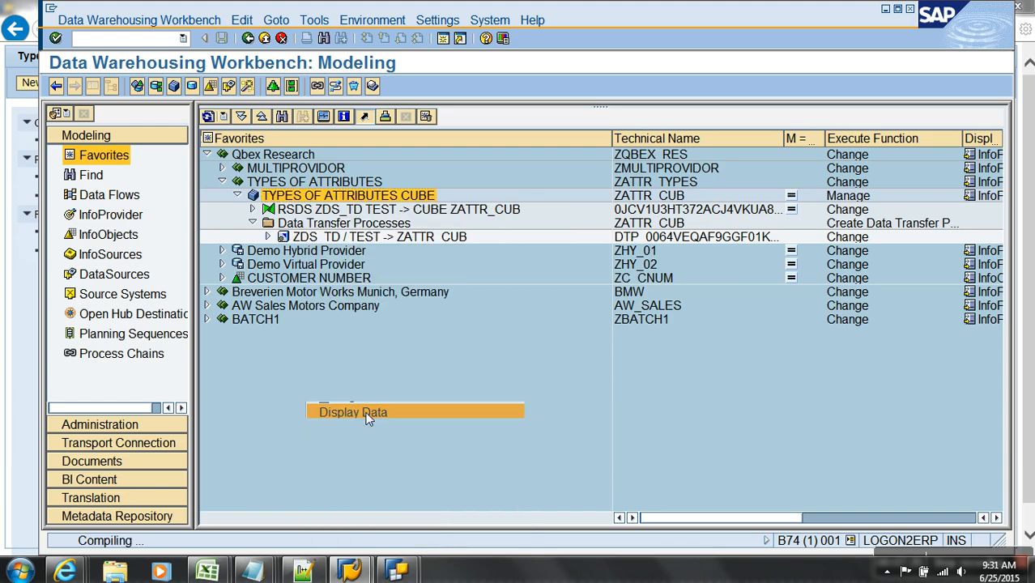
click(130, 86)
click(374, 89)
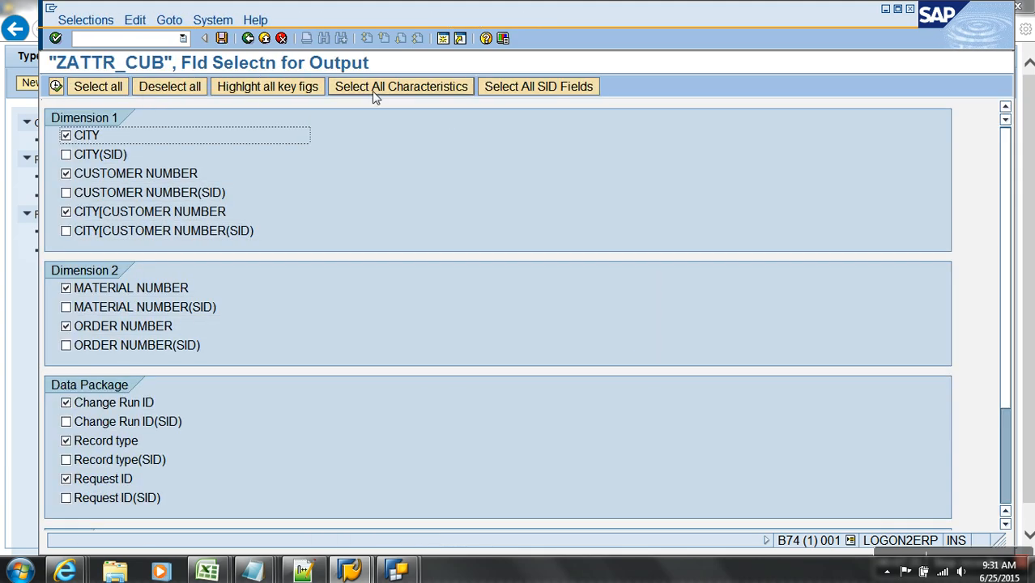
click(56, 86)
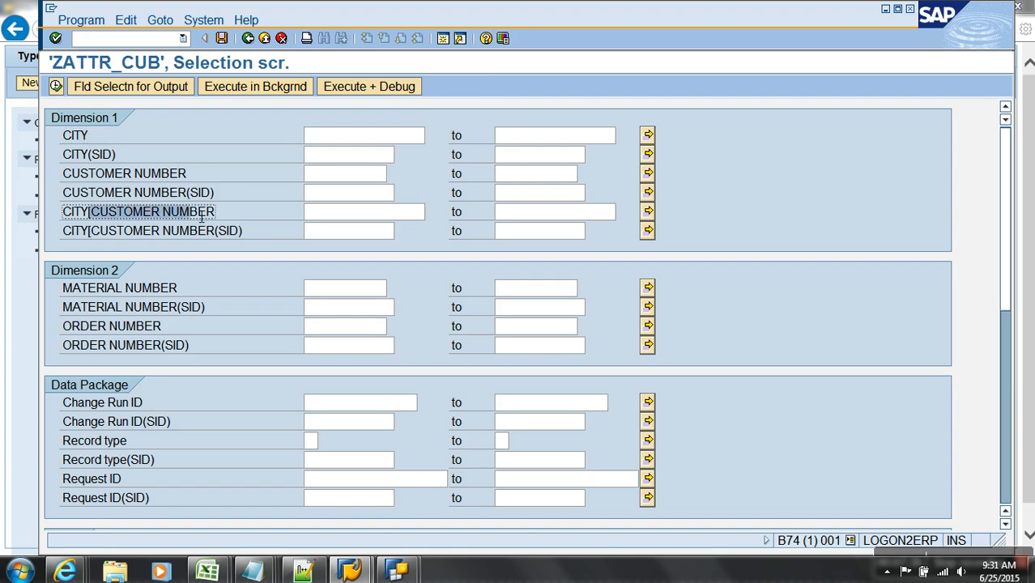
click(58, 82)
double_click(81, 136)
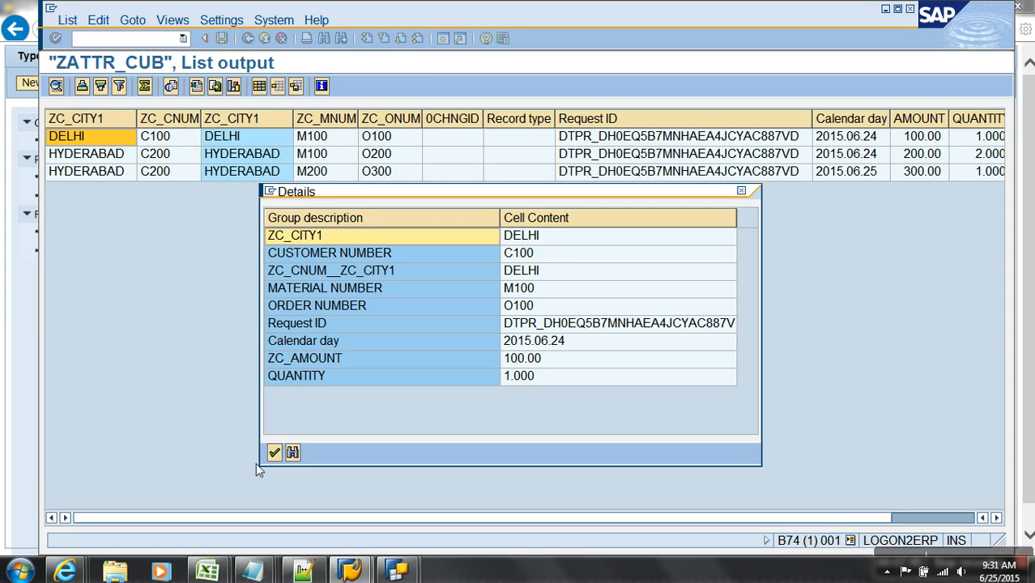
click(274, 452)
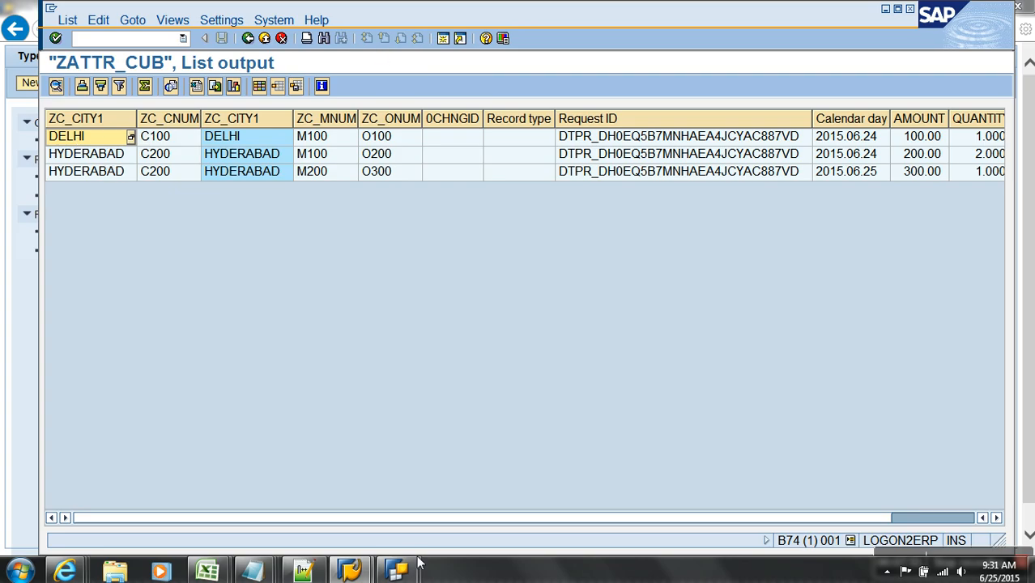
click(397, 571)
- Cancel the value selection and close the old Query Designer window
click(460, 502)
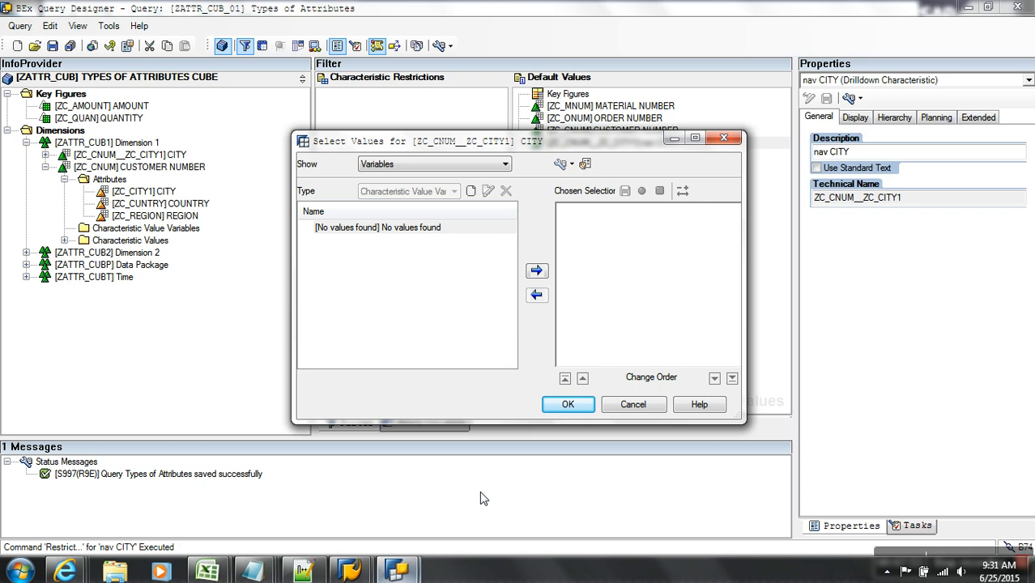
click(639, 407)
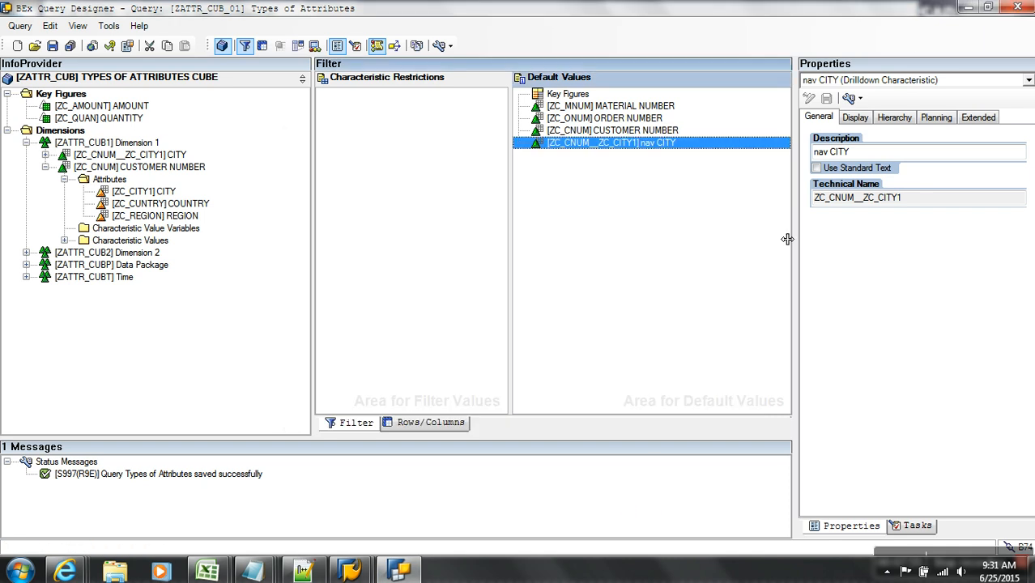
click(1017, 8)
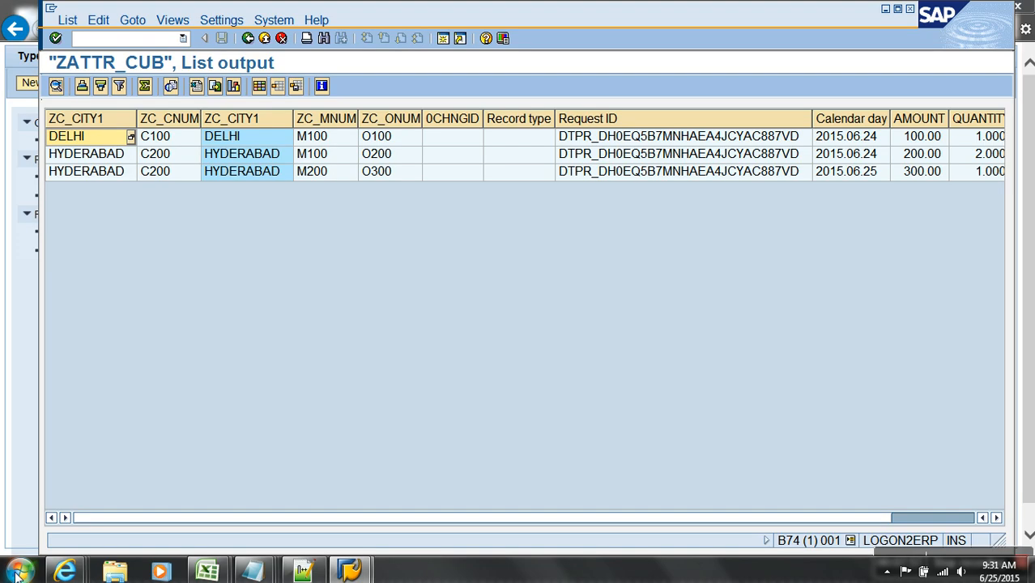
- Relaunch BEx Query Designer and log on to the sap bw system with the password
click(19, 571)
click(92, 274)
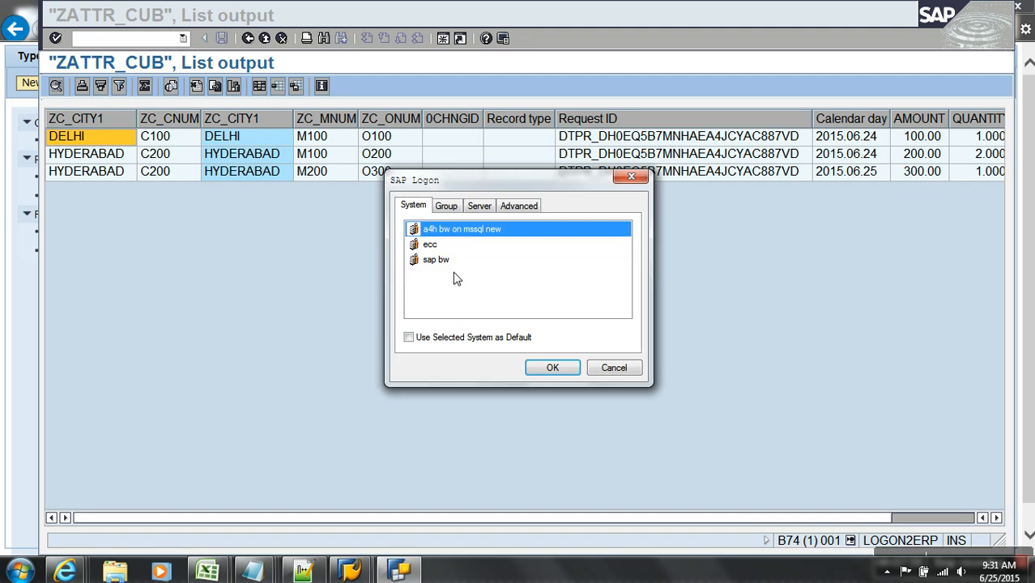
click(451, 262)
click(551, 368)
text(••)
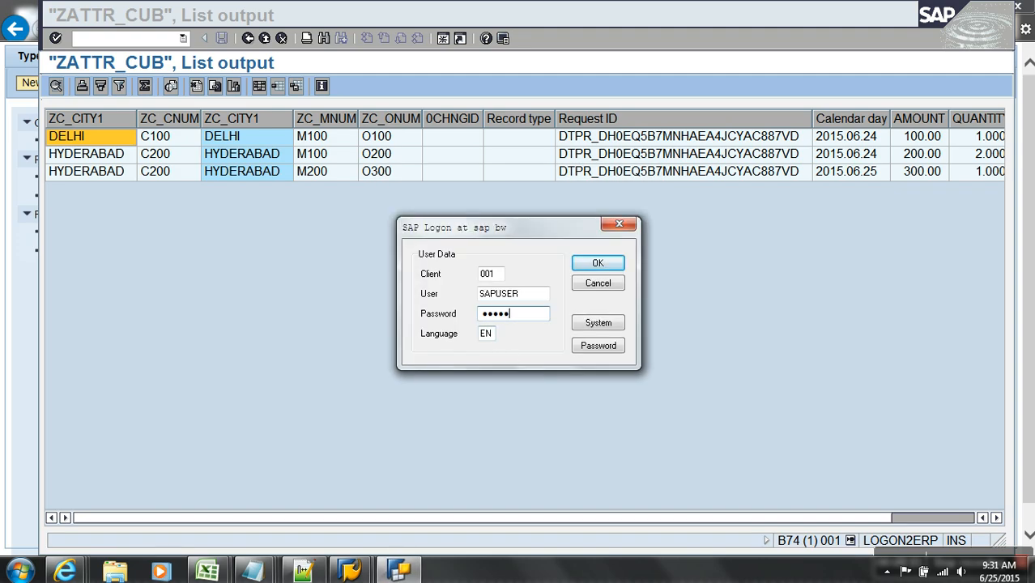
click(597, 263)
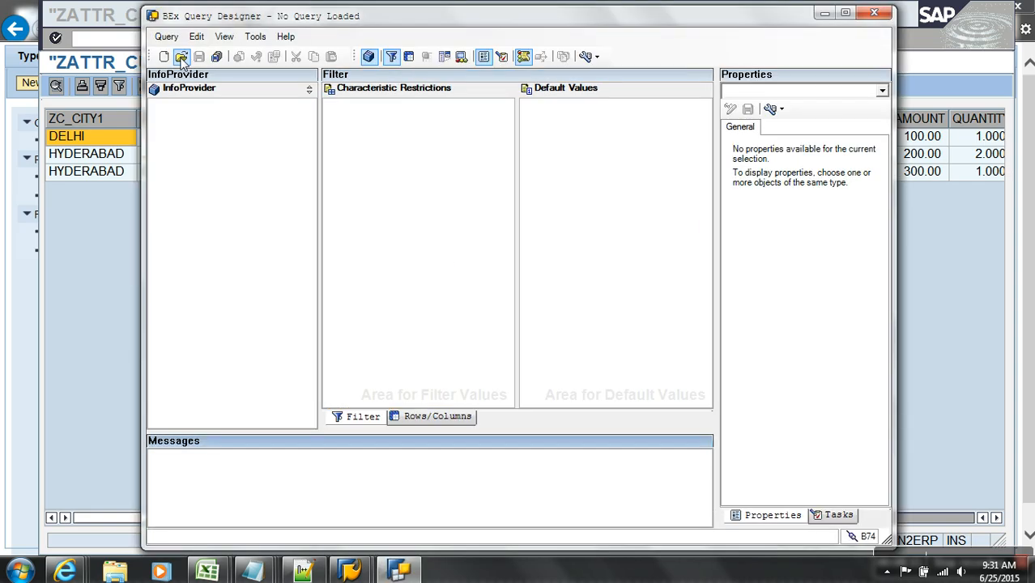
- Open the Types of Attributes query found by searching for 'zattr'
click(181, 58)
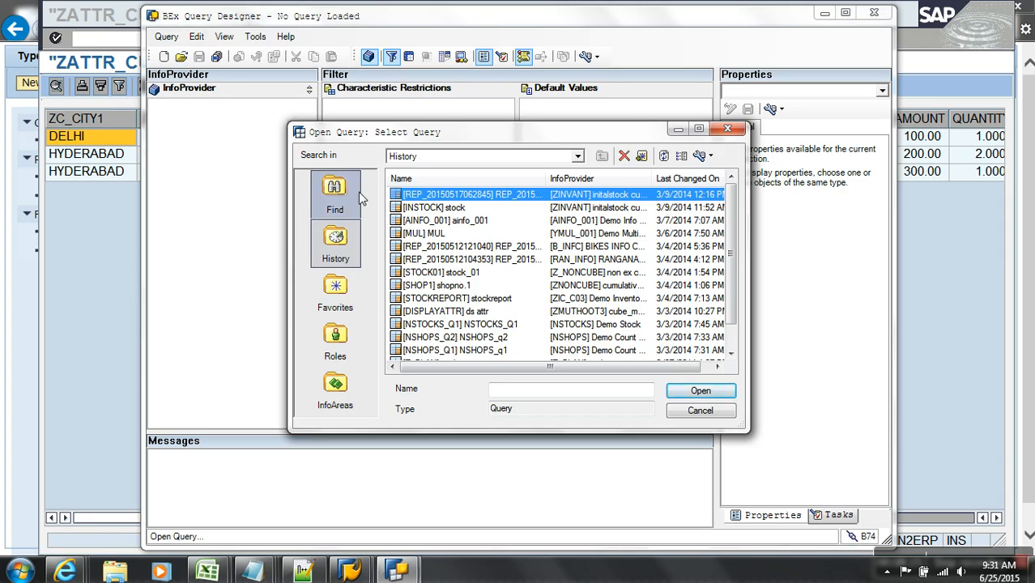
click(356, 198)
text(ZC_CITY1)
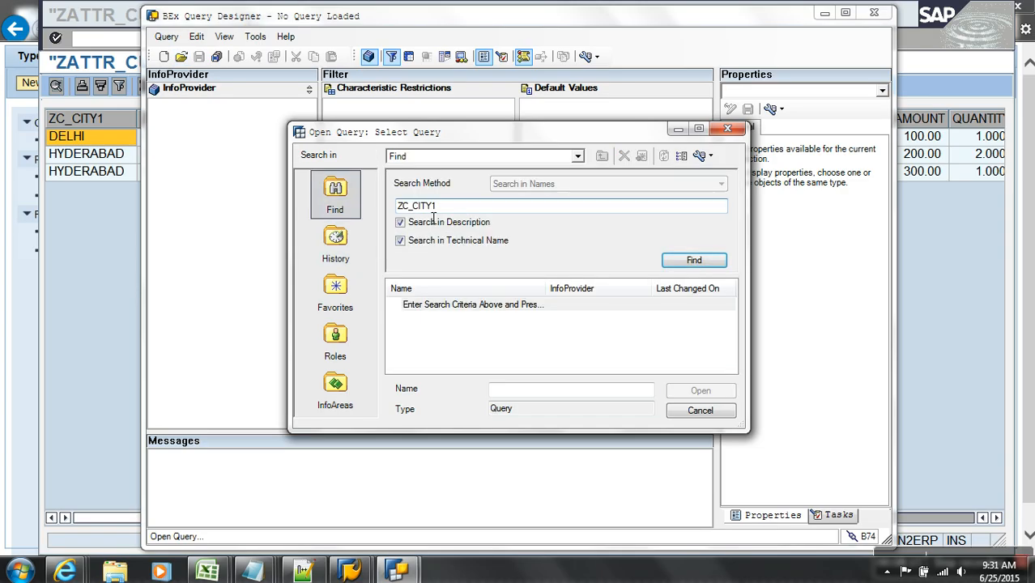
key(BackSpace)
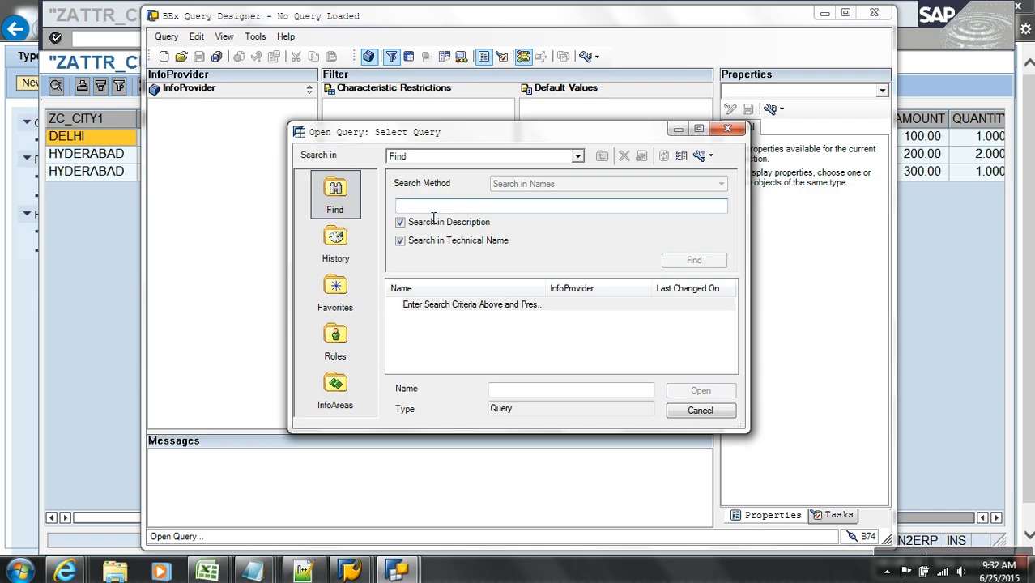
text(za)
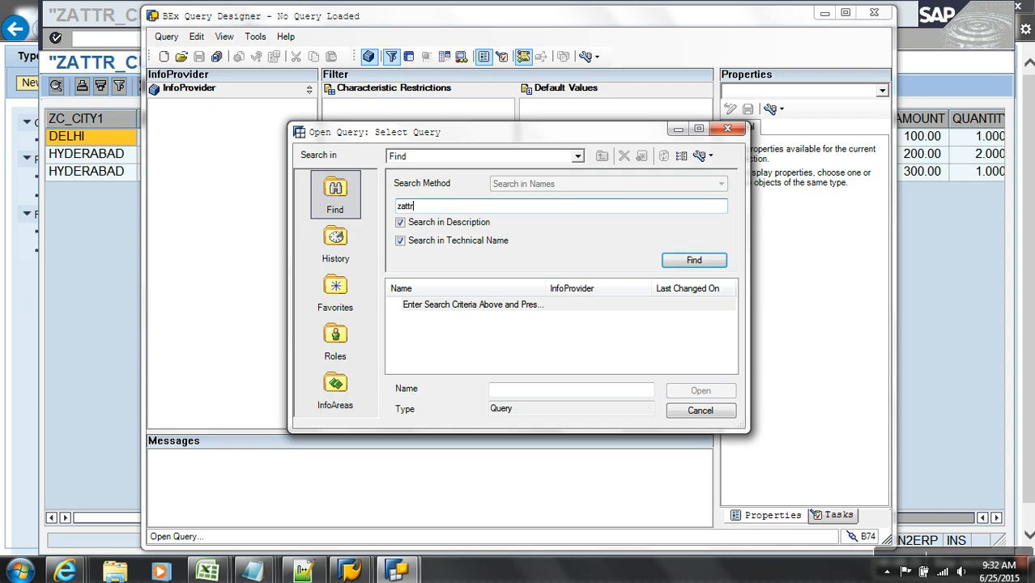
text(ttr)
key(Return)
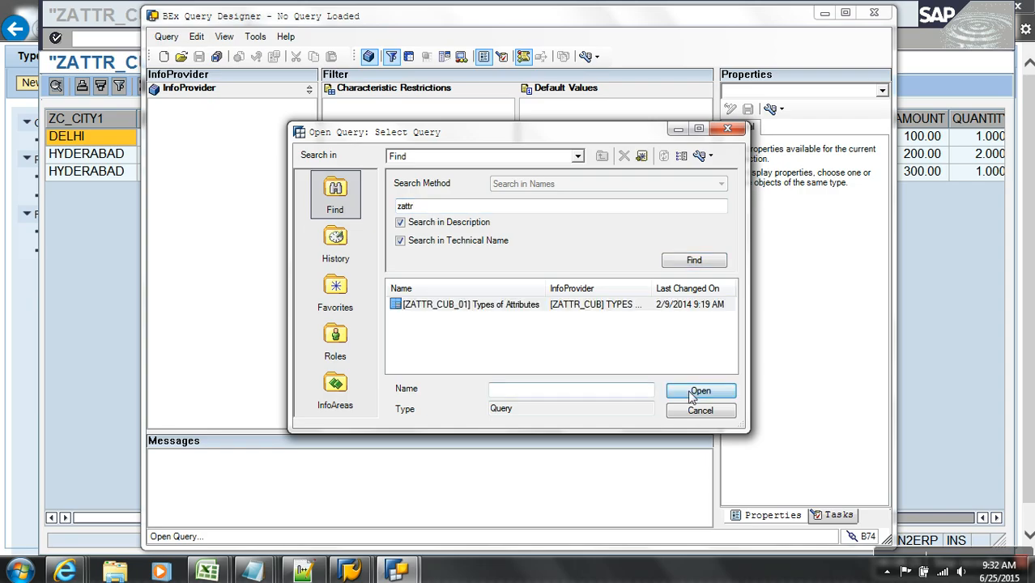
click(697, 394)
- Remove CUSTOMER NUMBER and nav CITY from the rows and turn on technical names
click(454, 416)
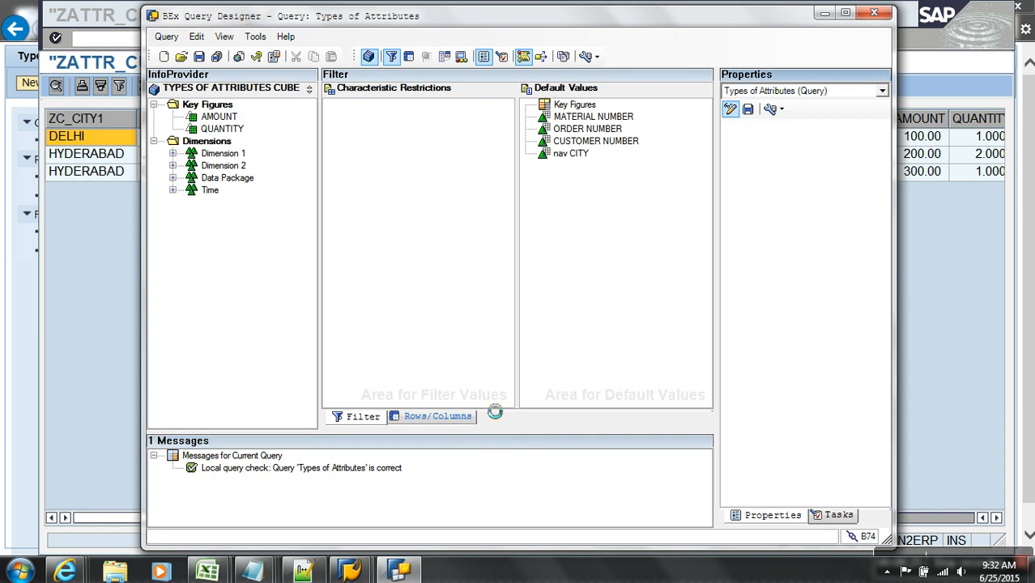
click(845, 12)
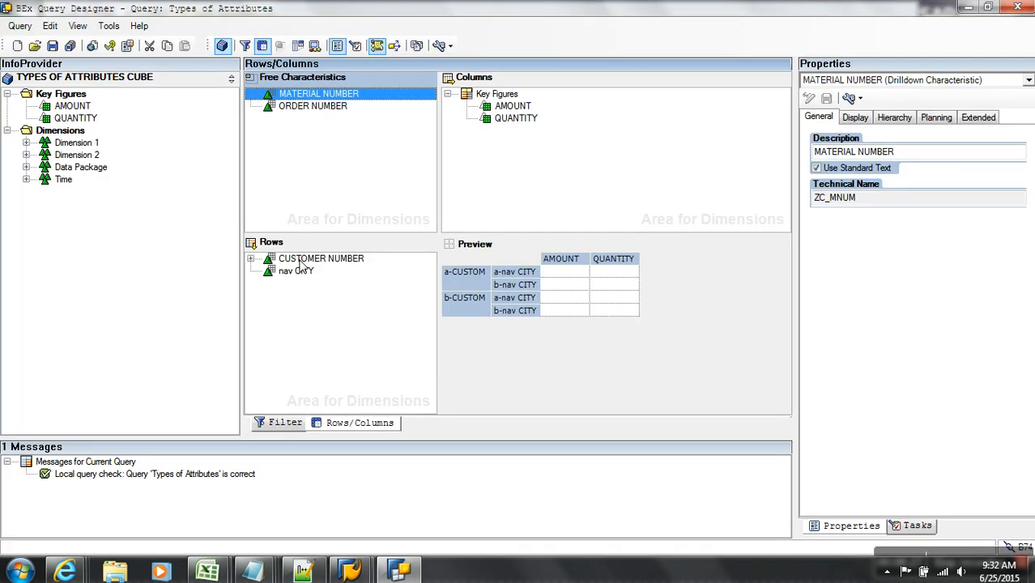
drag(303, 267, 66, 196)
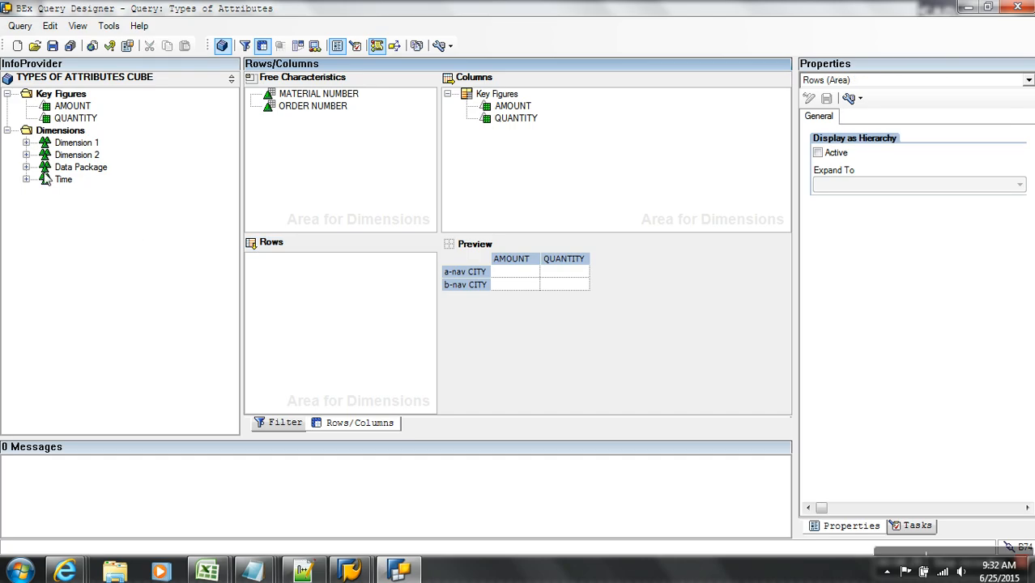
click(27, 143)
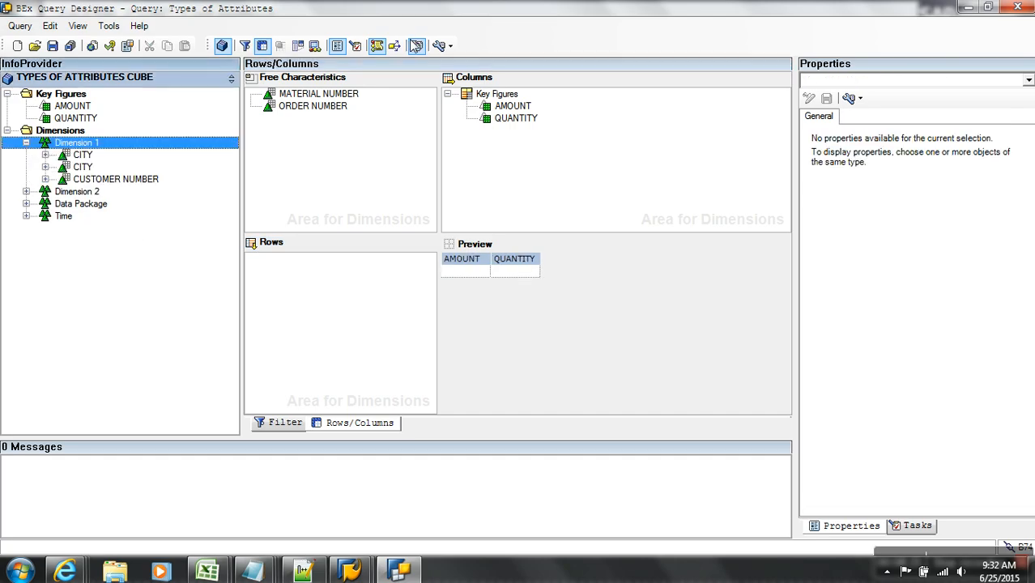
click(438, 47)
drag(253, 165, 362, 150)
- Add CUSTOMER NUMBER and the ZC_CITY1 characteristic, described as 'char CITY', to the rows
click(45, 179)
click(64, 192)
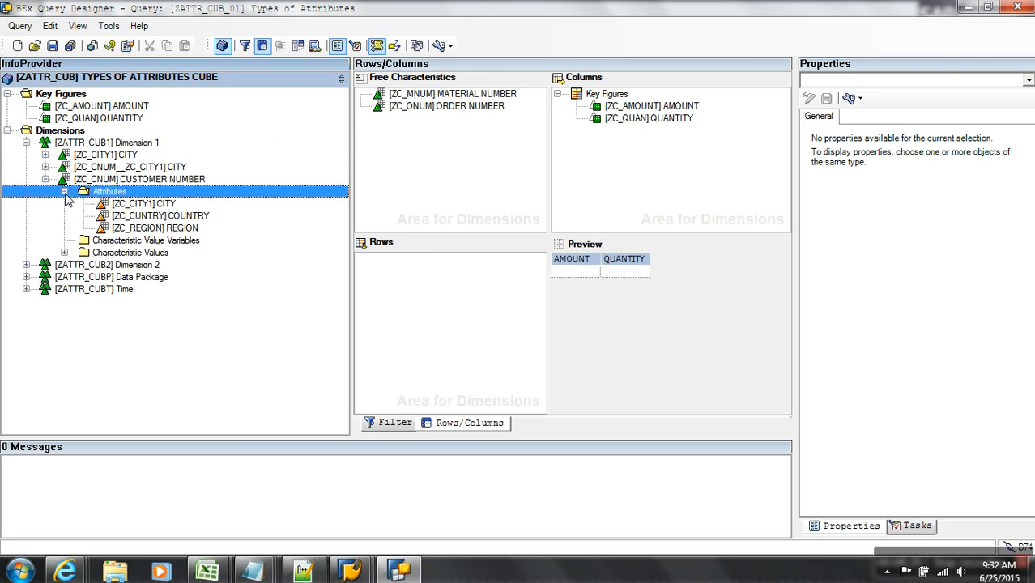
click(126, 206)
drag(144, 180, 381, 275)
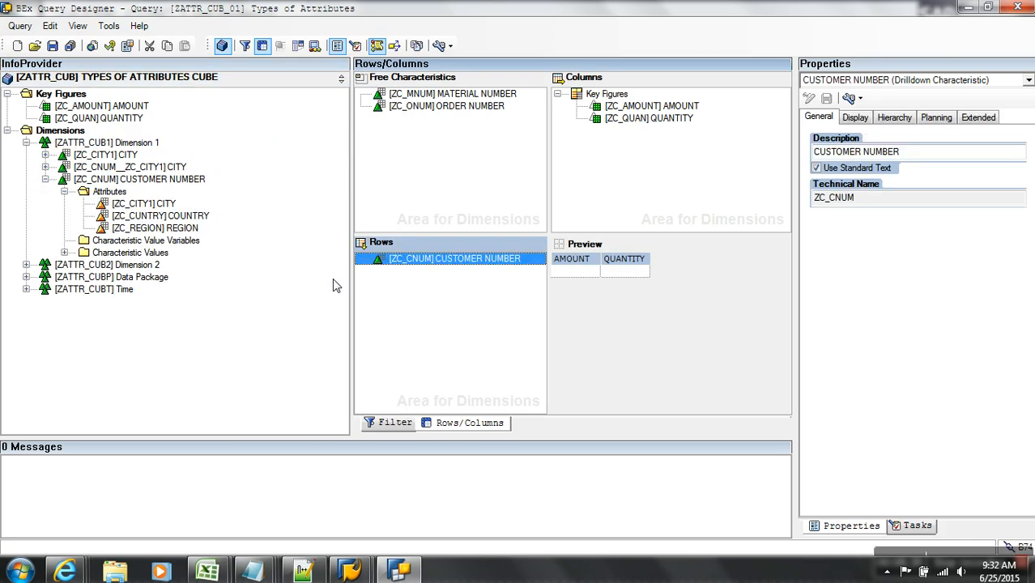
click(128, 155)
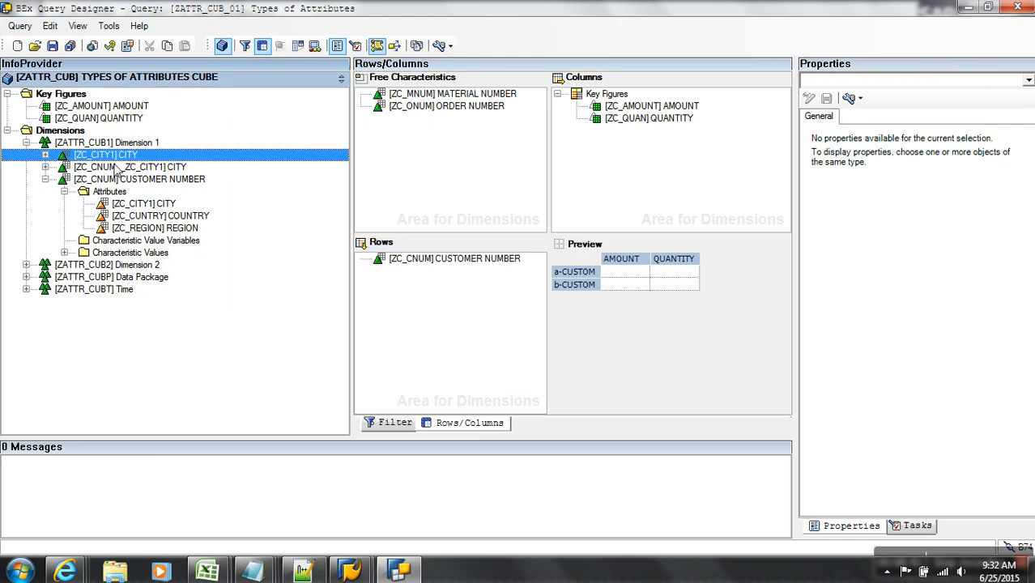
drag(119, 160, 438, 274)
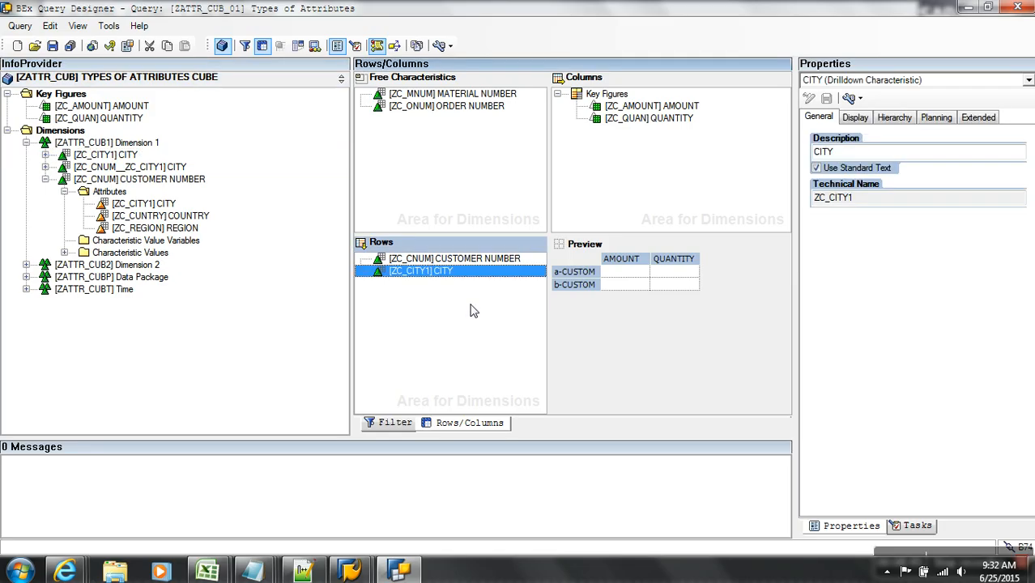
click(816, 153)
text(char)
click(460, 343)
- Add the navigational CITY and the dis CITY display attribute to the rows, then save the query
drag(131, 167, 381, 282)
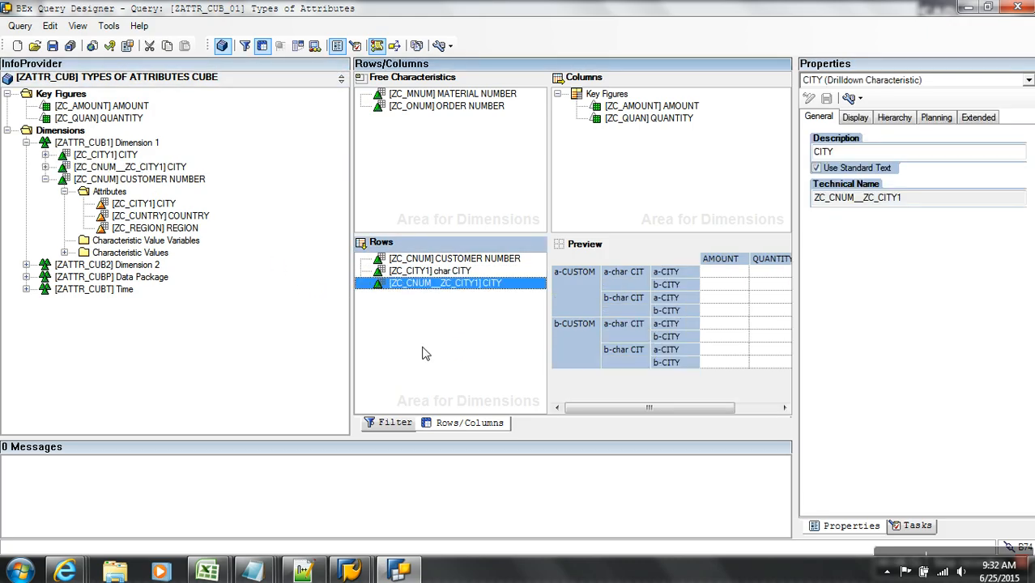
click(816, 154)
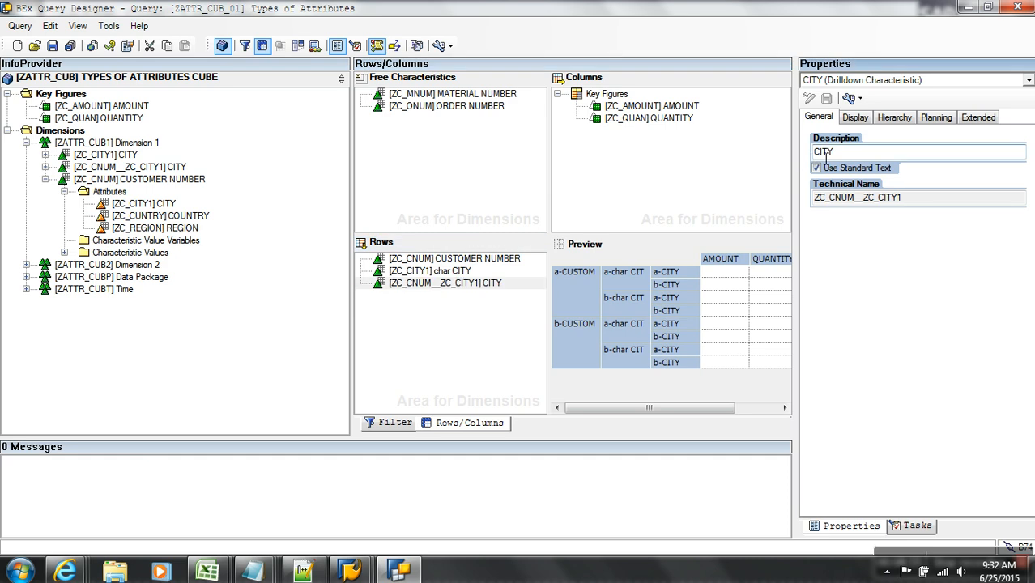
text(nav)
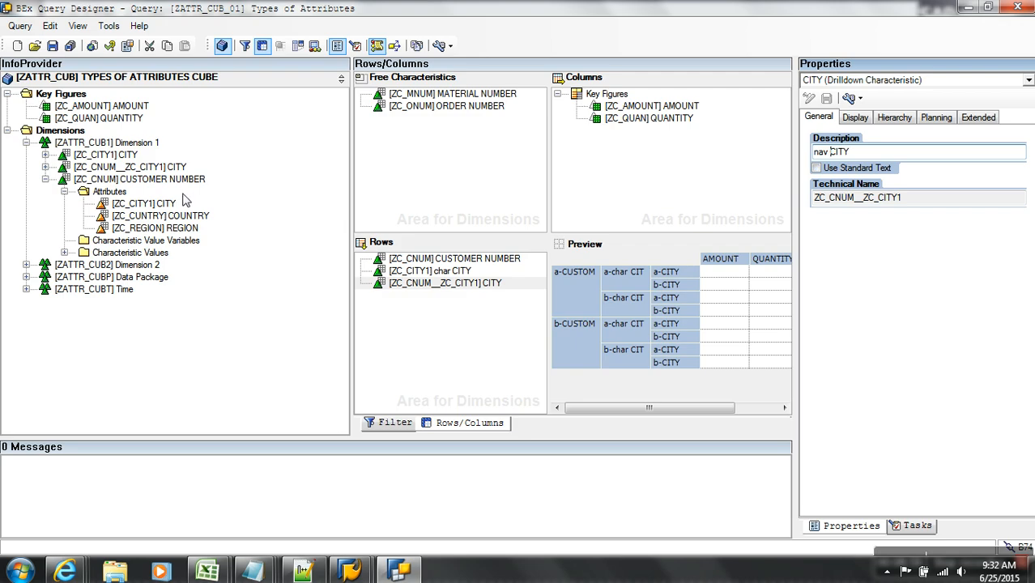
drag(146, 205, 407, 272)
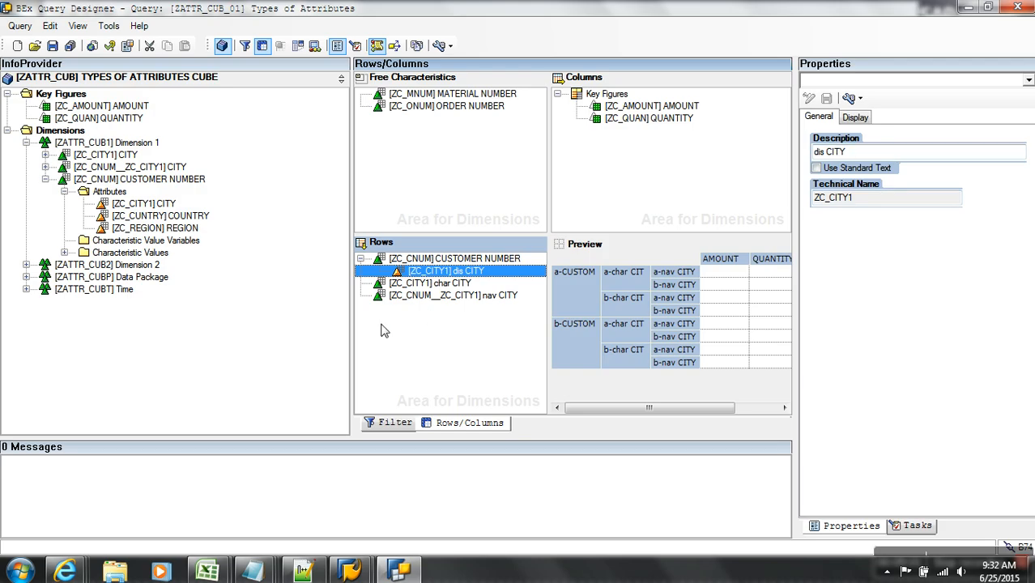
click(416, 345)
click(52, 46)
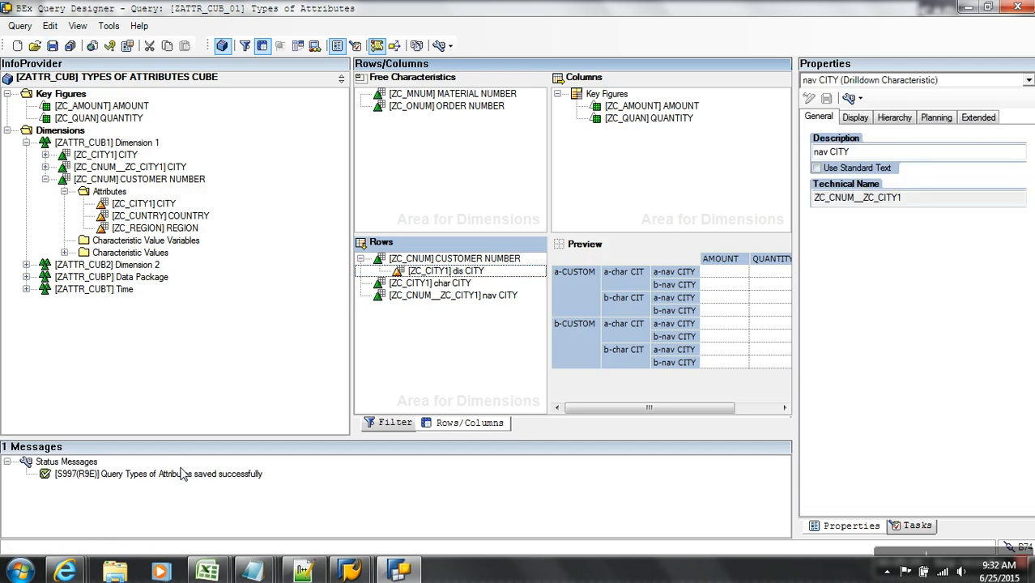
- Refresh the web report and make CUSTOMER NUMBER free, totalling DELHI 100.00 and HYDERABAD 500.00
click(349, 570)
key(alt+Tab)
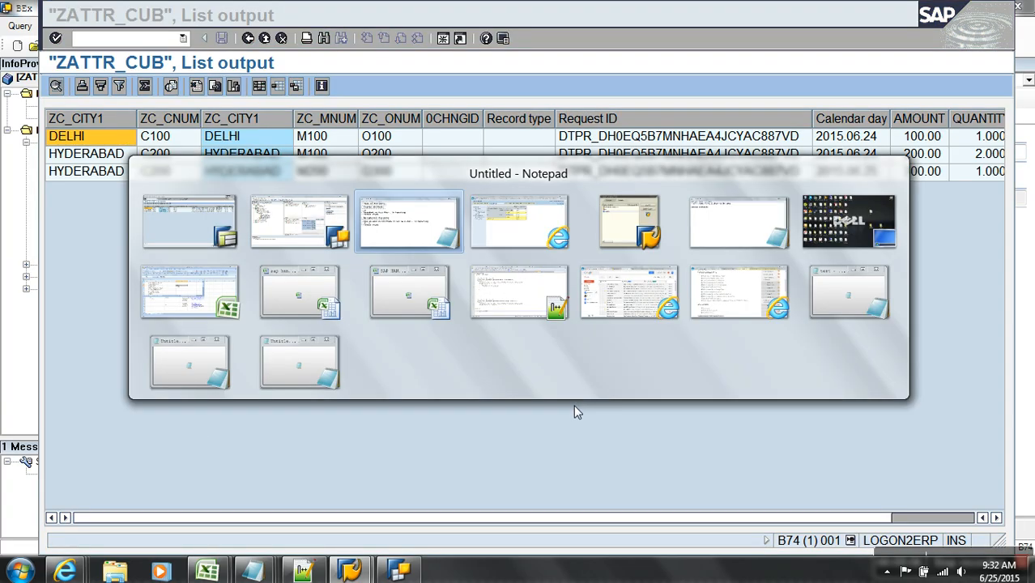
key(alt+Tab)
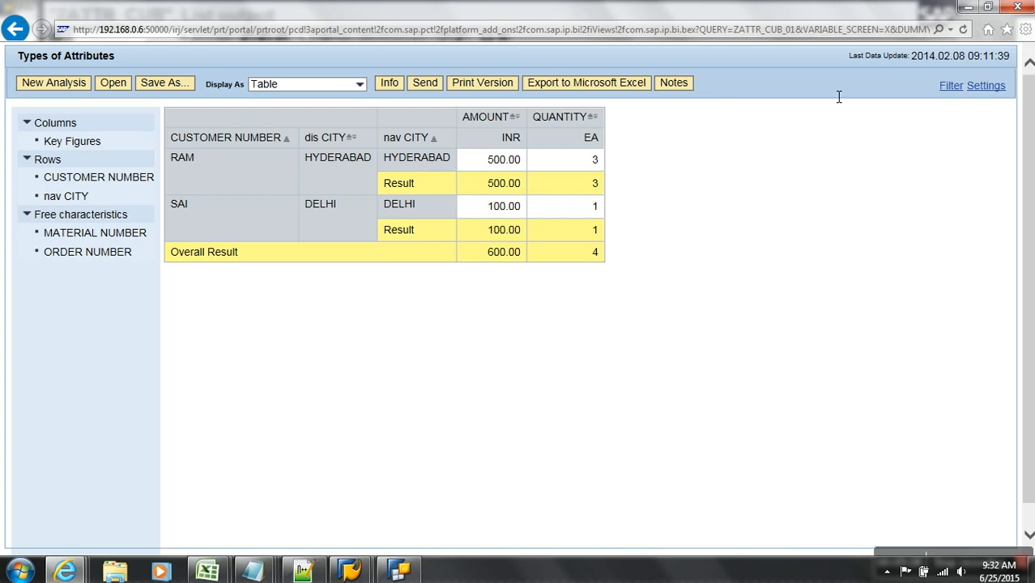
key(F5)
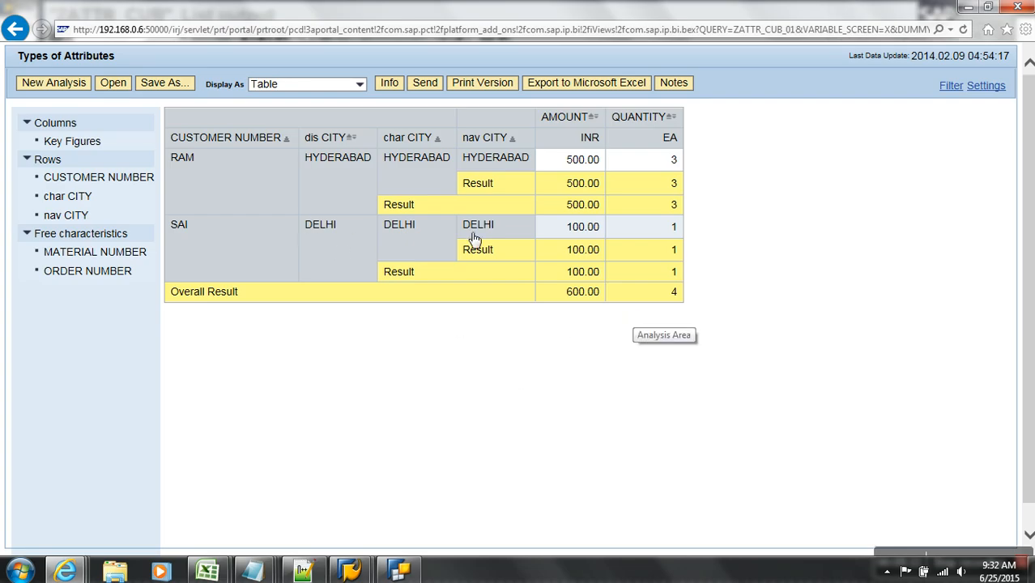
drag(225, 148, 125, 353)
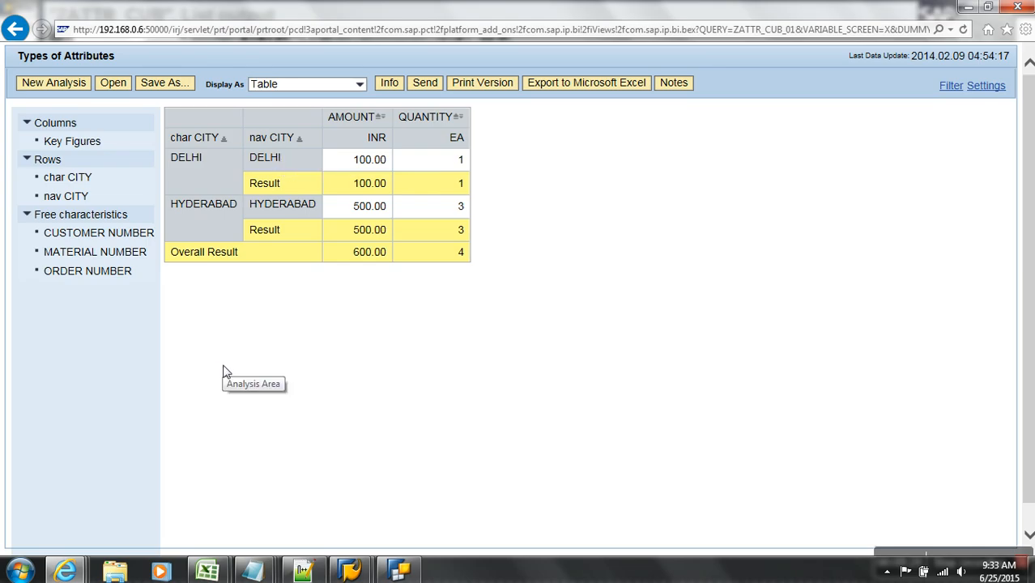
- Leave the list output and list the CUSTOMER NUMBER master data records for maintenance
click(350, 571)
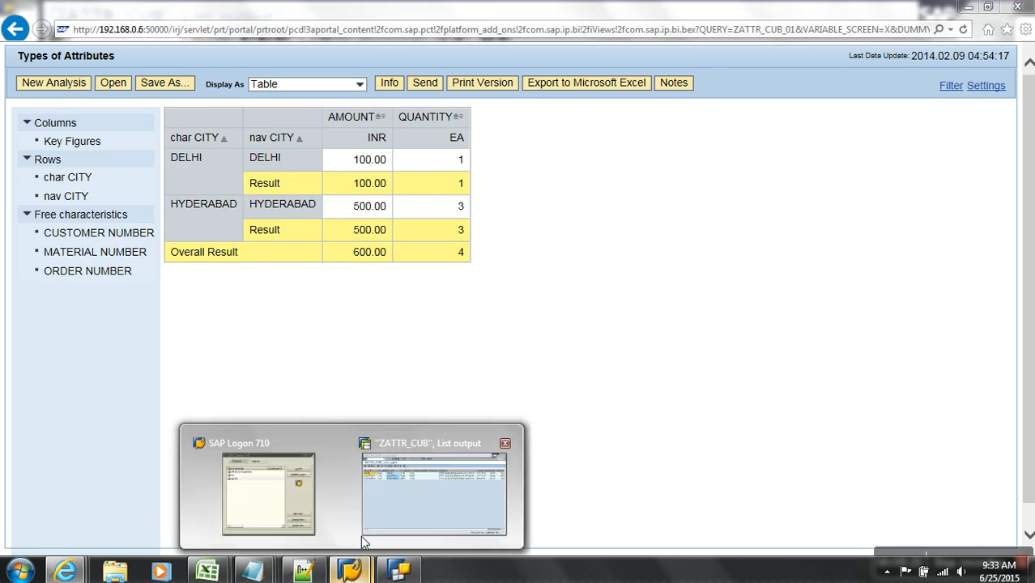
click(366, 530)
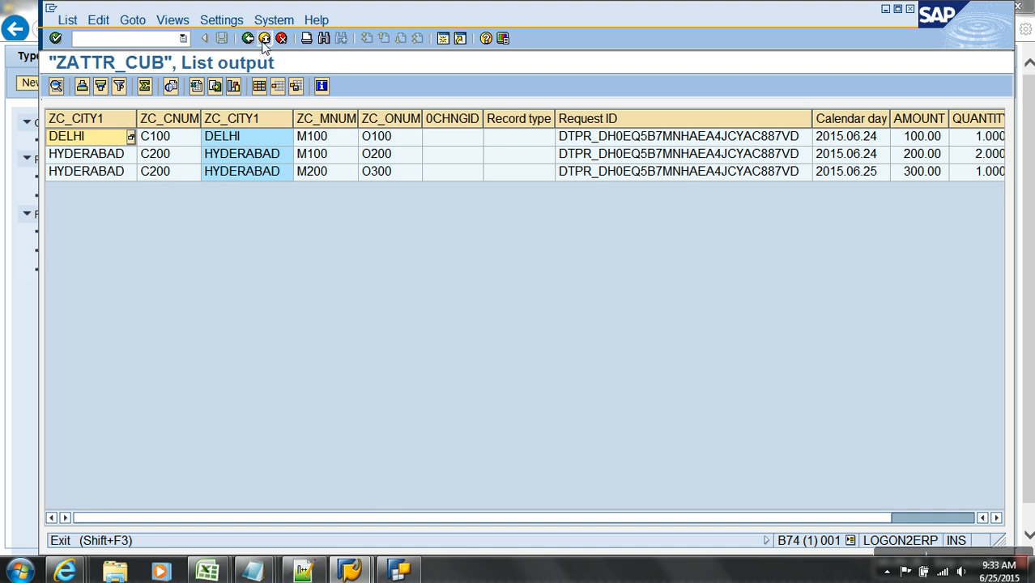
click(263, 40)
click(263, 40)
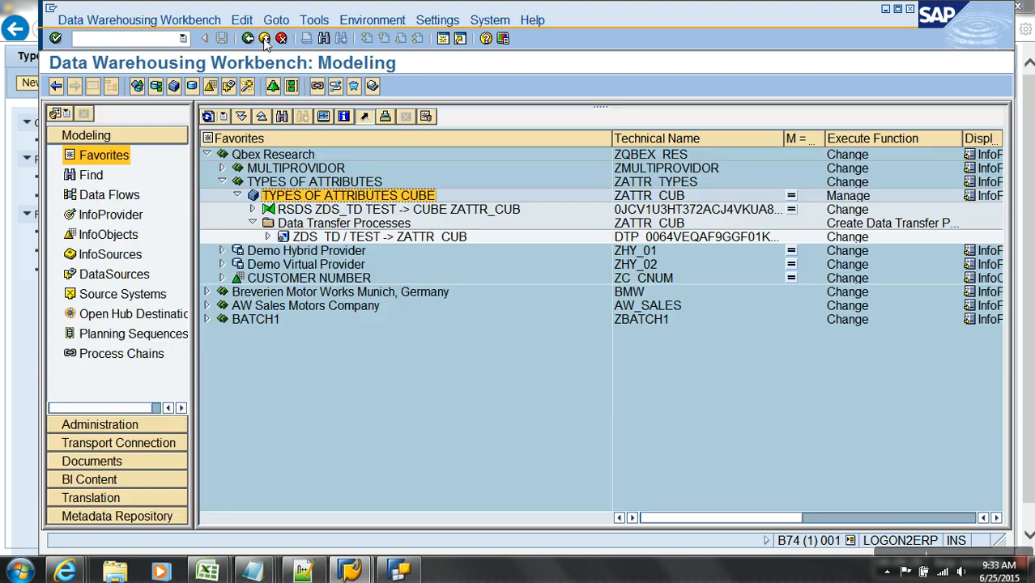
right_click(301, 280)
click(338, 393)
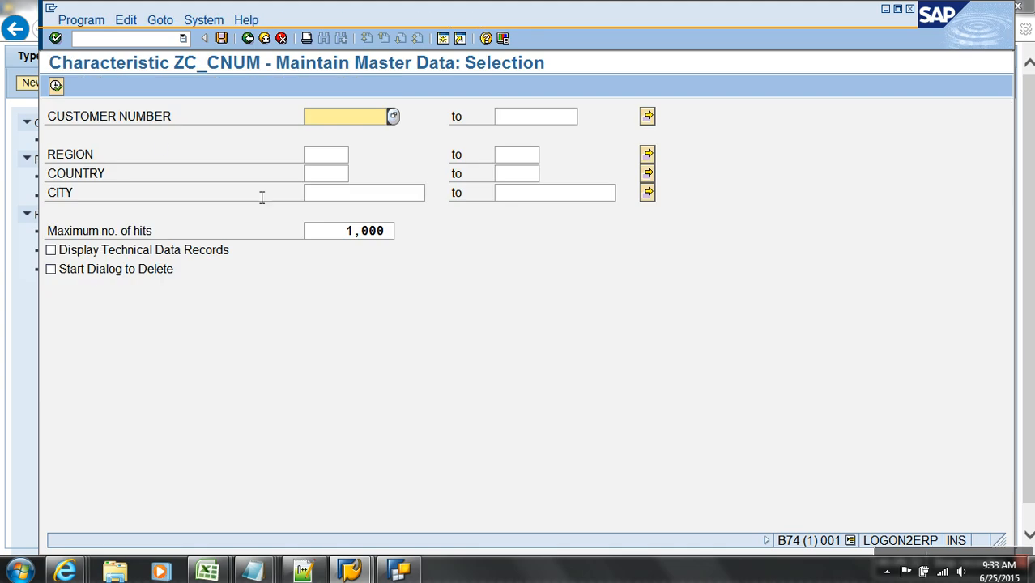
click(56, 86)
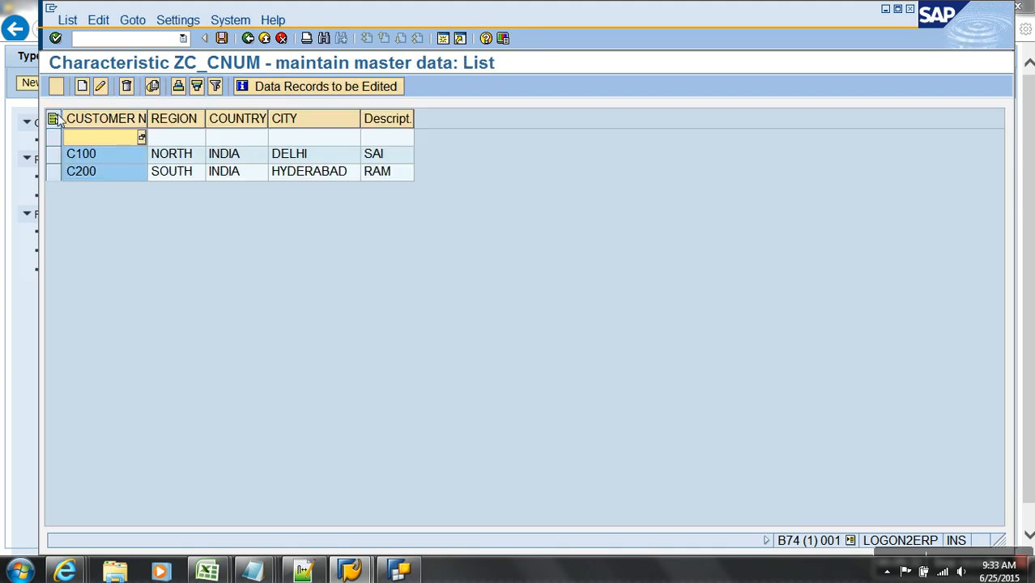
- Change the DELHI customer's CITY to AGRA and save the master data
click(71, 158)
click(100, 86)
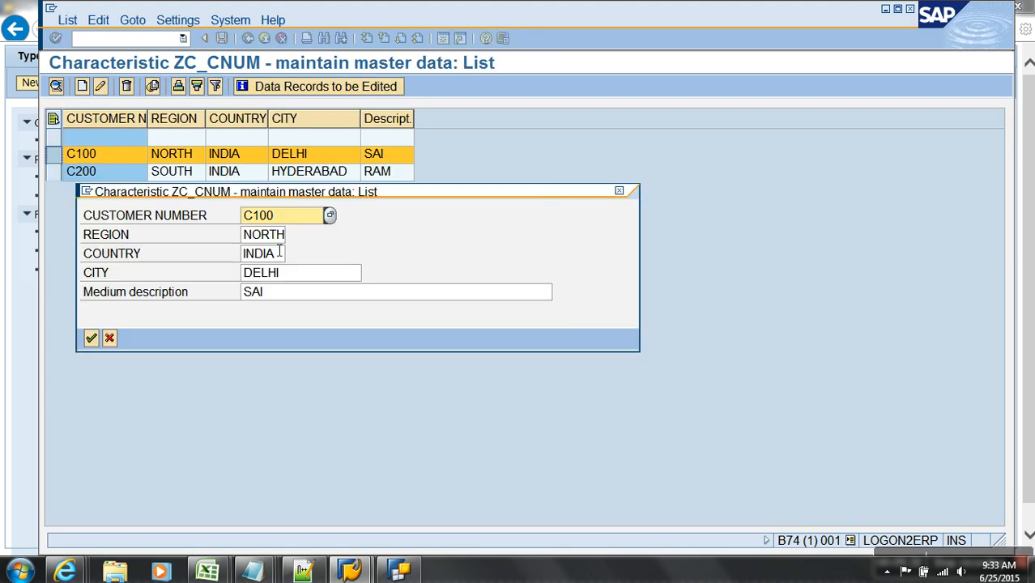
click(307, 273)
text(AGRA)
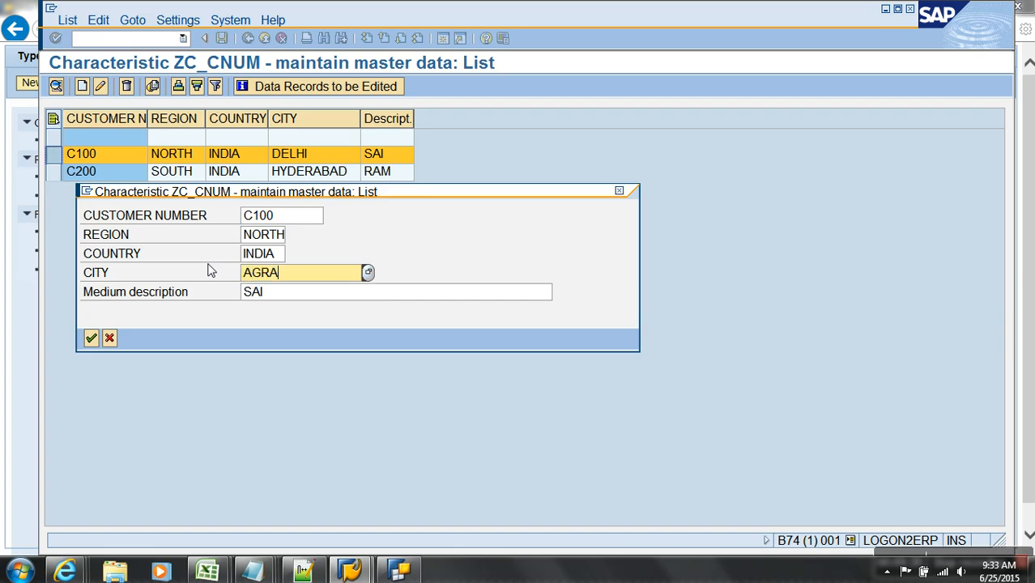
key(Return)
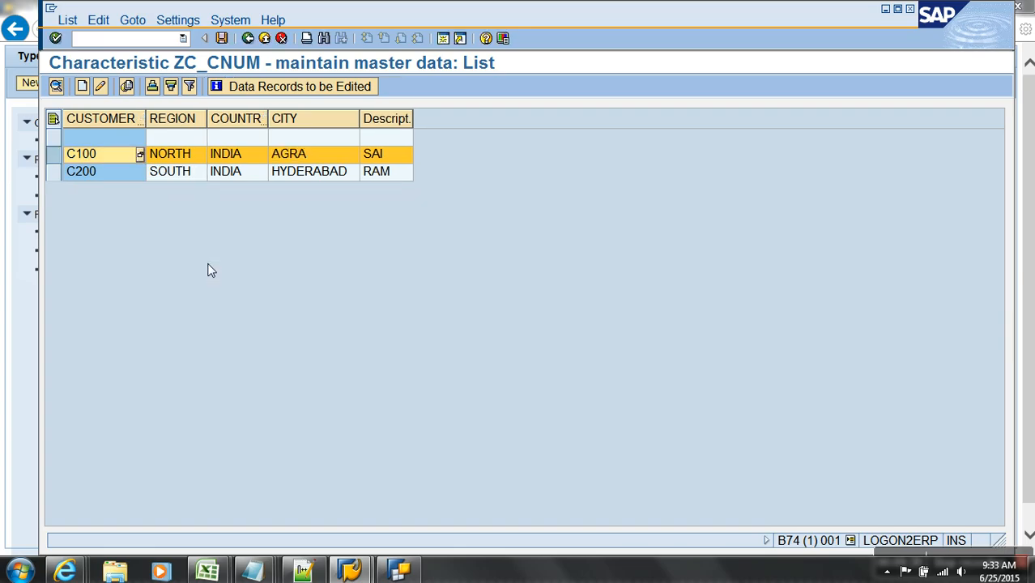
click(220, 38)
- Activate the CUSTOMER NUMBER master data from the Data Warehousing Workbench
click(248, 38)
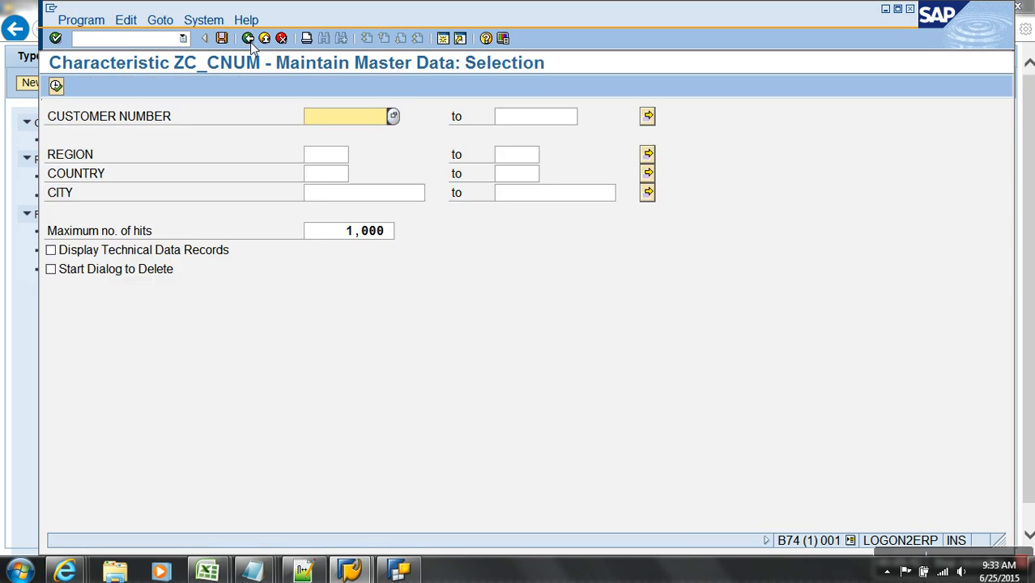
click(247, 38)
right_click(314, 280)
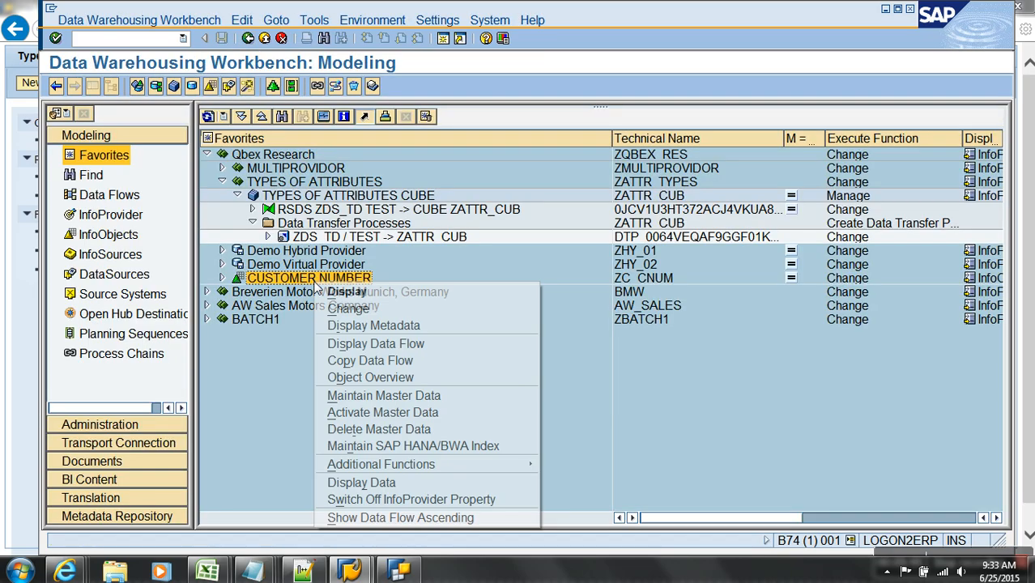
click(353, 414)
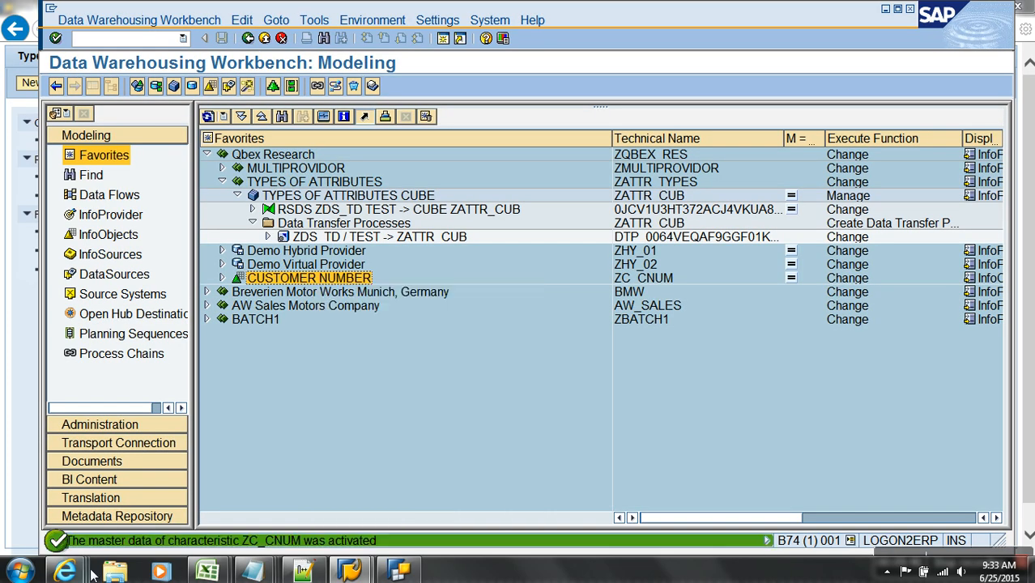
- Refresh the Types of Attributes web report to list dis CITY, char CITY and nav CITY per customer
mouse_move(103, 550)
click(970, 510)
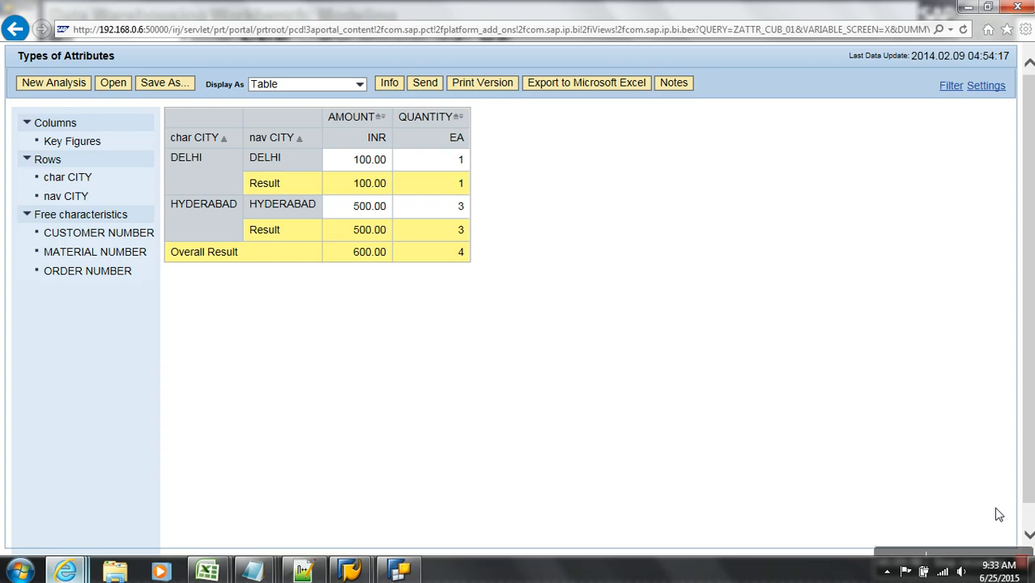
click(964, 30)
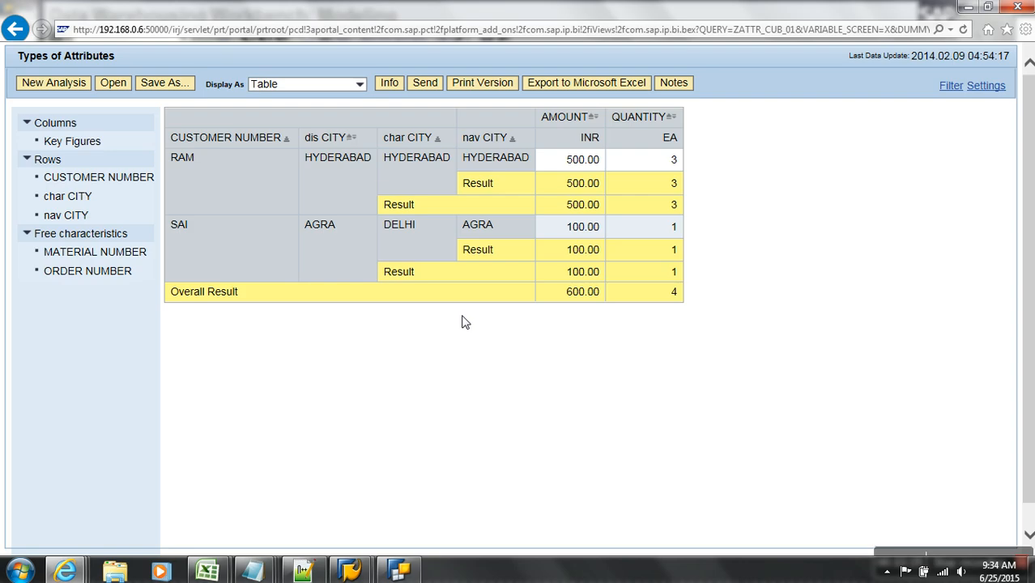
click(252, 571)
- Add an underlined 'Exclusive Attribute' note: 'Deselect Attribute Only', 'if used in cube as char..., gives fact'
click(744, 497)
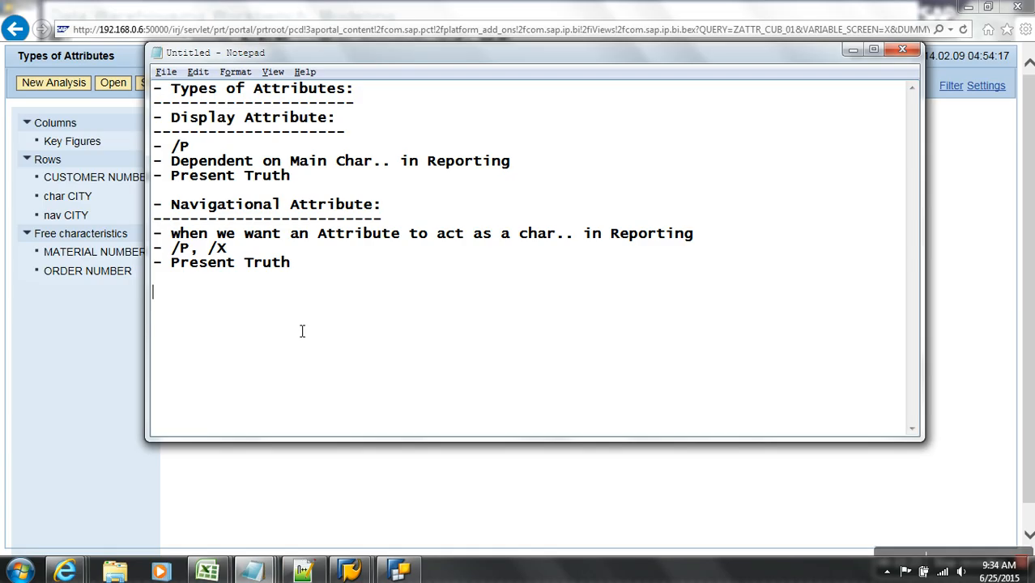
text(- Exclusive A)
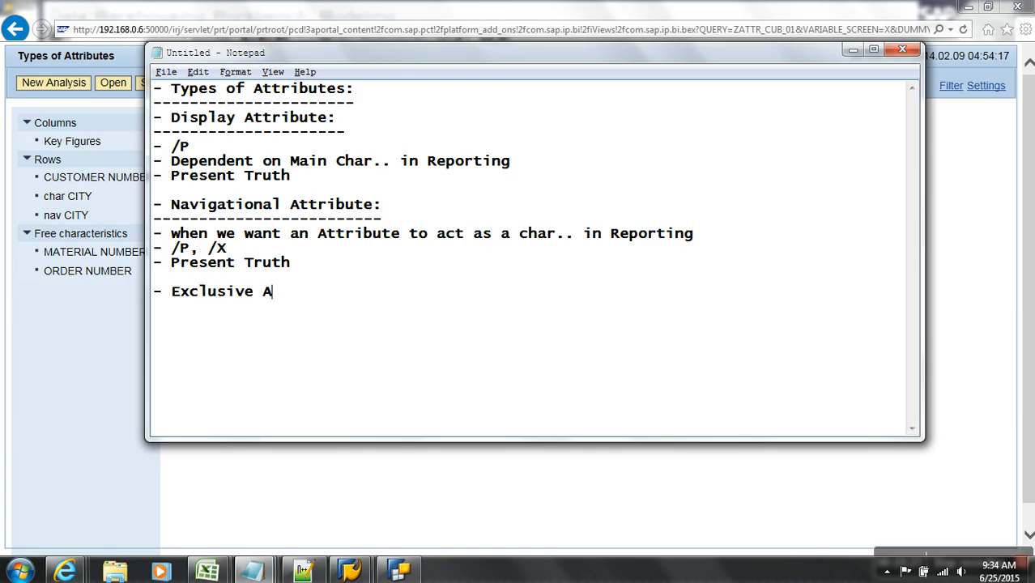
text(ttribute:)
key(Return)
text(----------------------)
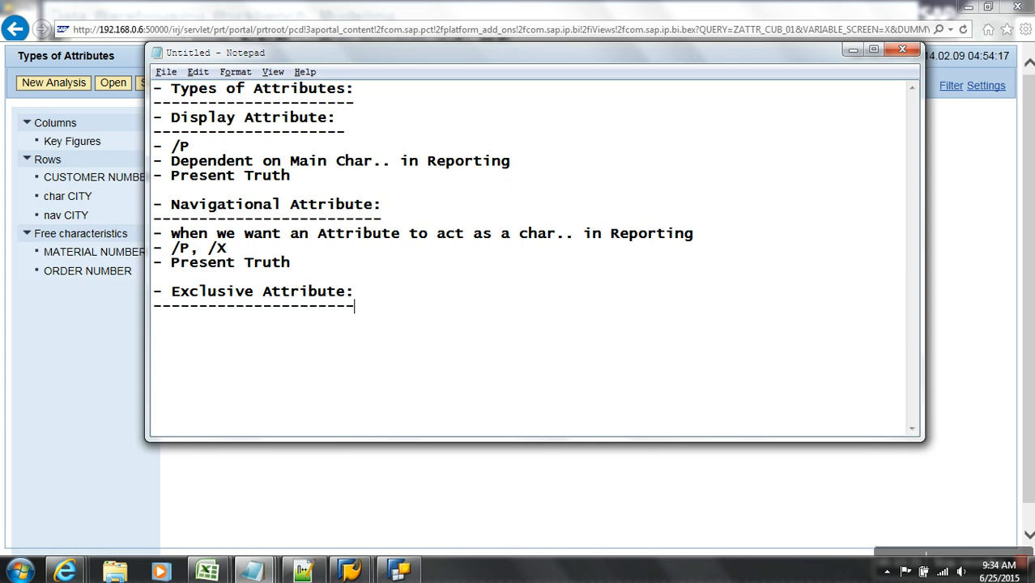
key(Return)
text(- Deslect Attri)
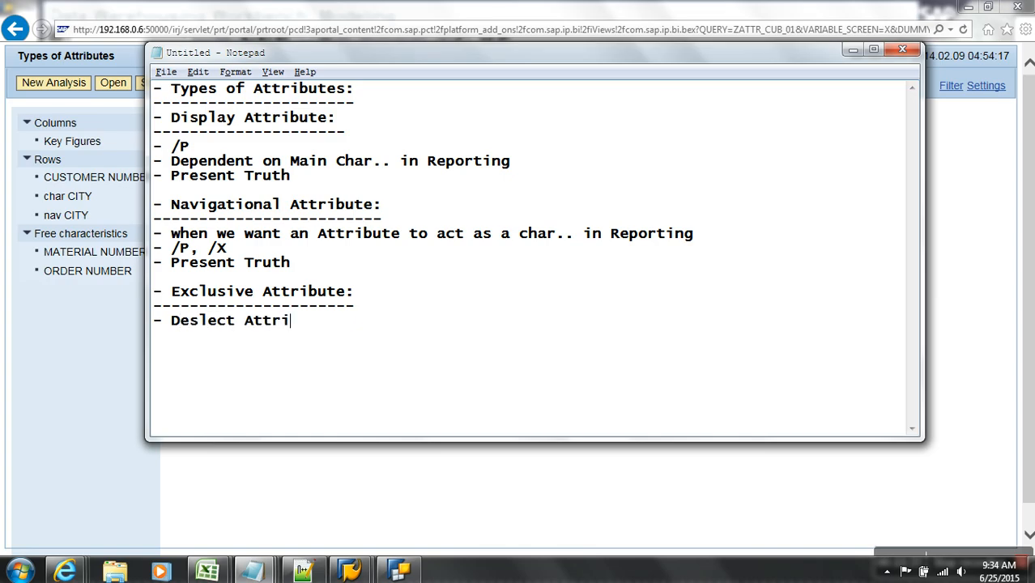
text(bute Only)
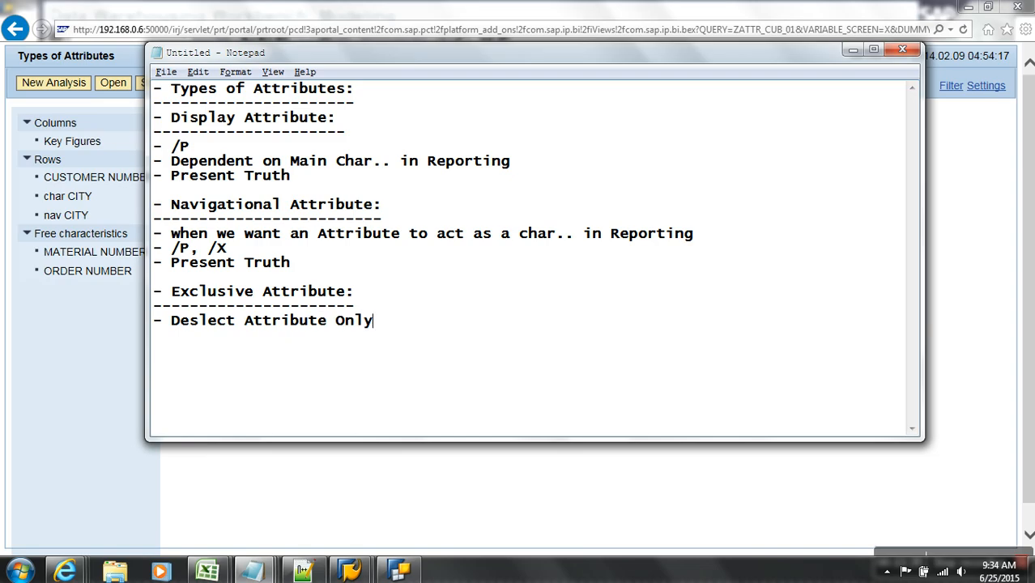
key(Return)
text(-)
text(if used in cube as char..., g)
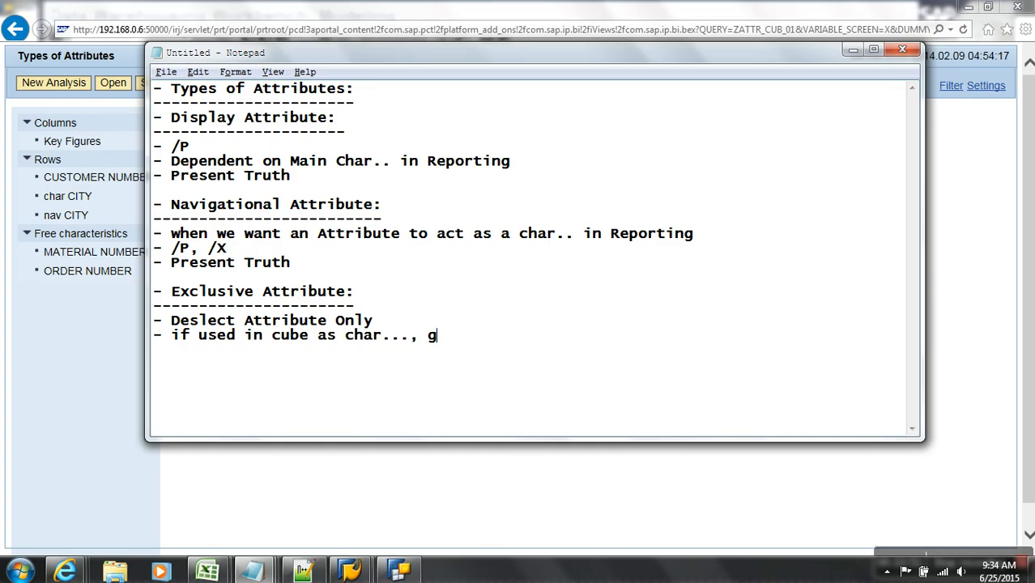
text(ives fact)
key(Return)
key(Return)
- Type the heading '- Time Dependent Attribute:' with a dashed underline
text(-)
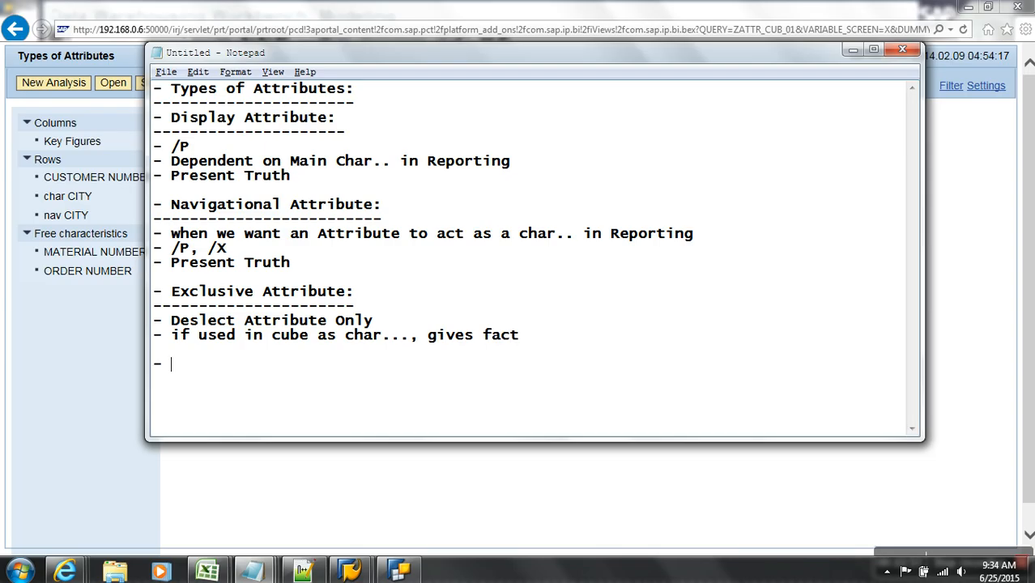
text( Time Dependent A)
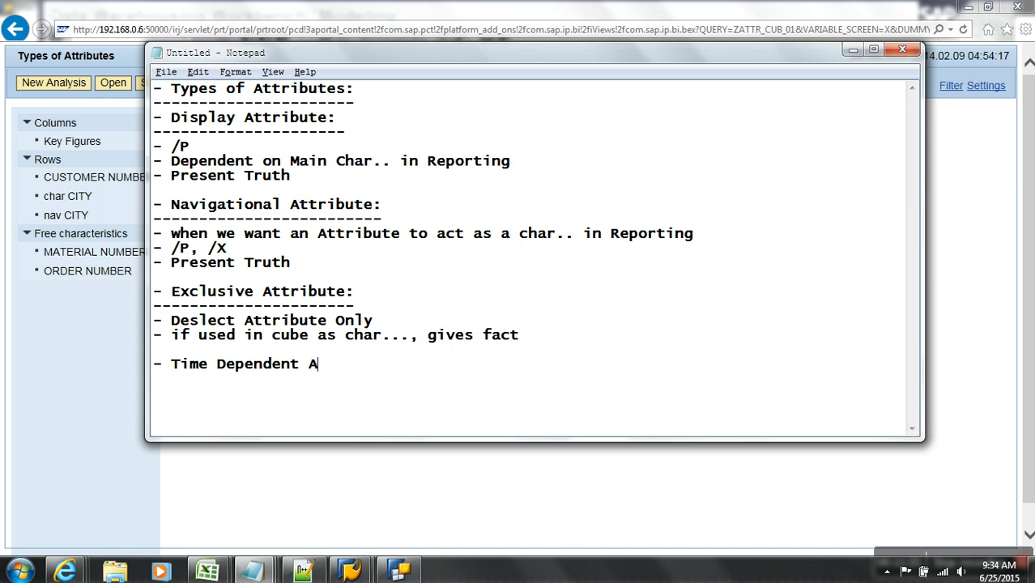
text(ttribute:)
key(Return)
text(---------------------------)
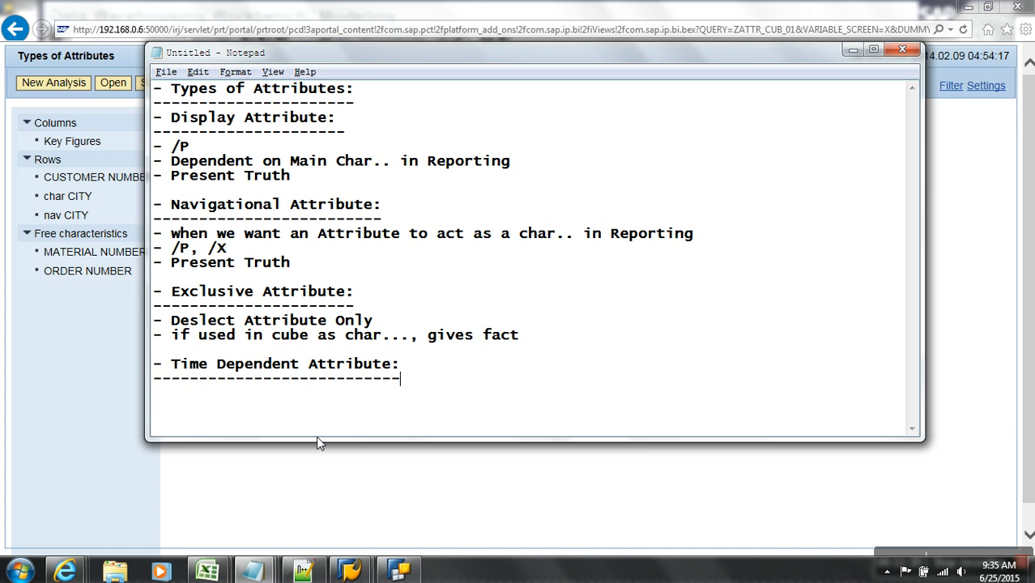
click(349, 571)
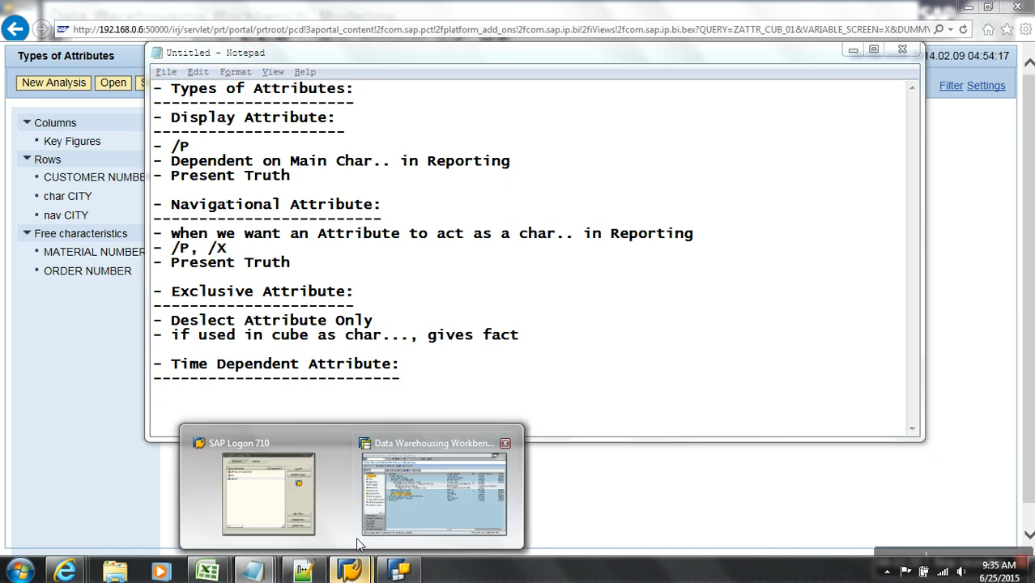
- Copy ZC_CNUM and start a new InfoObject in the characteristic cat catalog
click(414, 519)
click(639, 280)
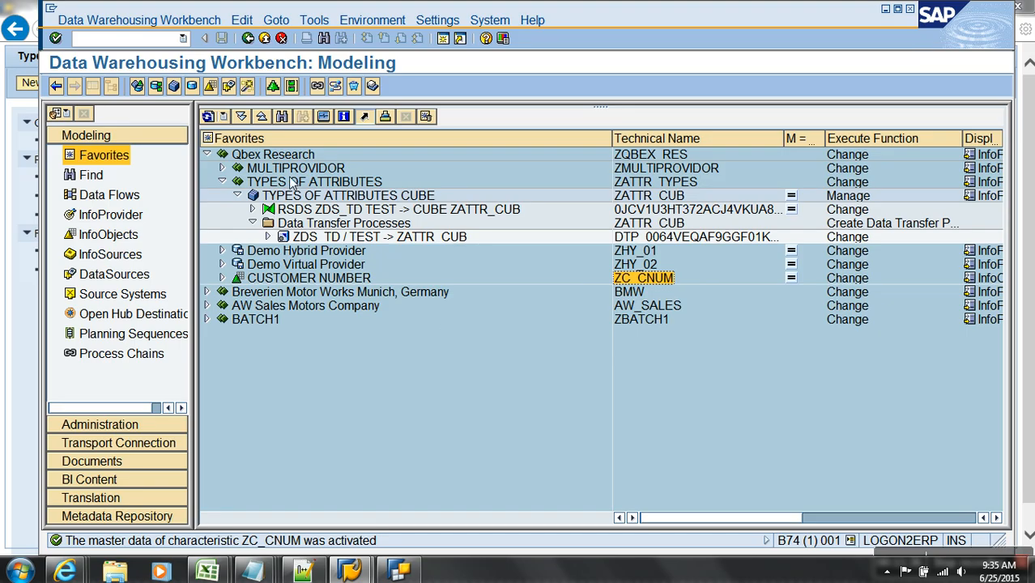
click(108, 234)
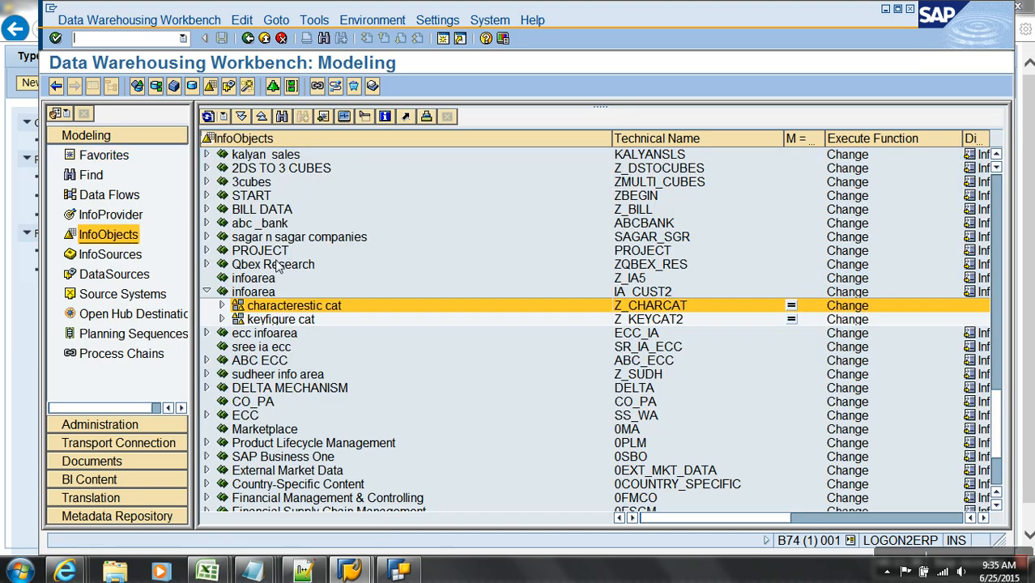
right_click(281, 306)
click(332, 417)
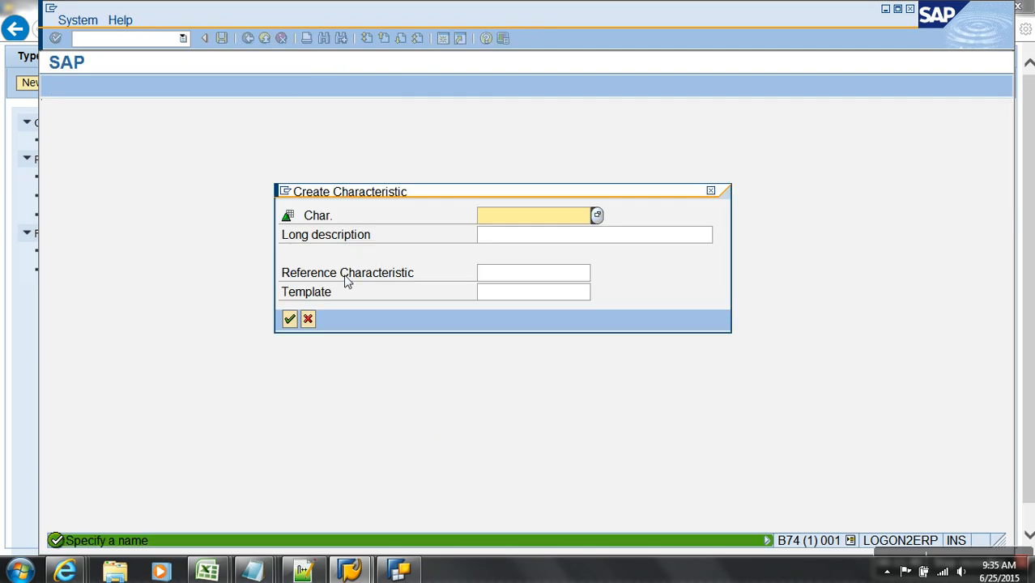
- Name the new characteristic ZTC_CNUM with template ZC_CNUM and confirm
click(520, 279)
click(520, 298)
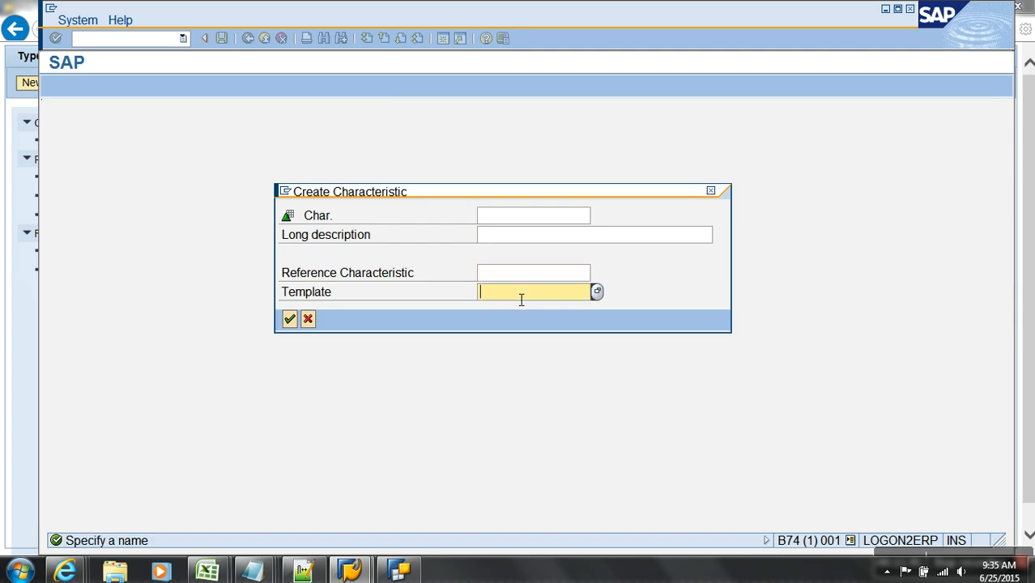
text(ZC_CNUM)
click(499, 221)
text(ZC_CNUM)
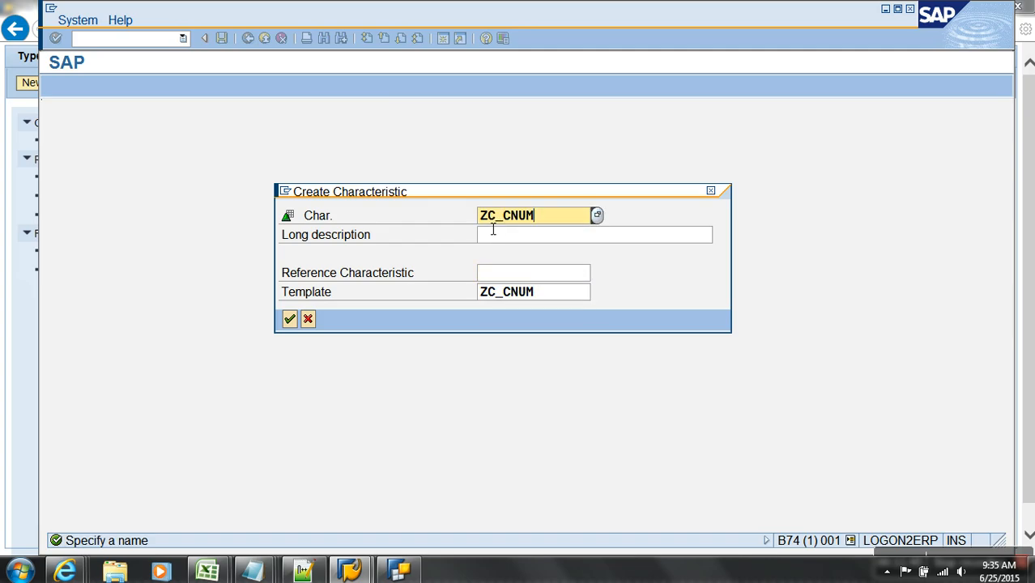
click(488, 217)
text(t)
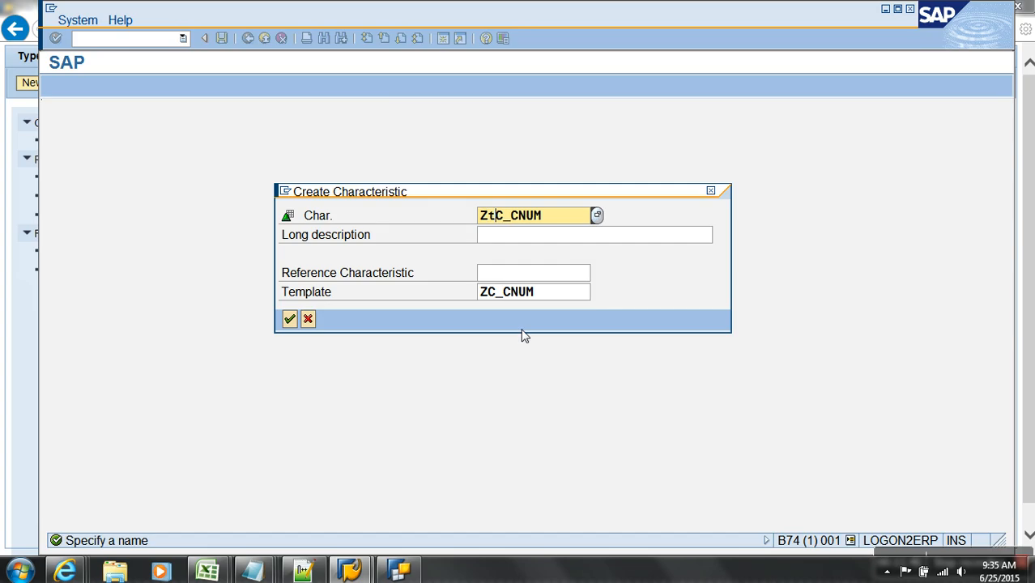
key(Return)
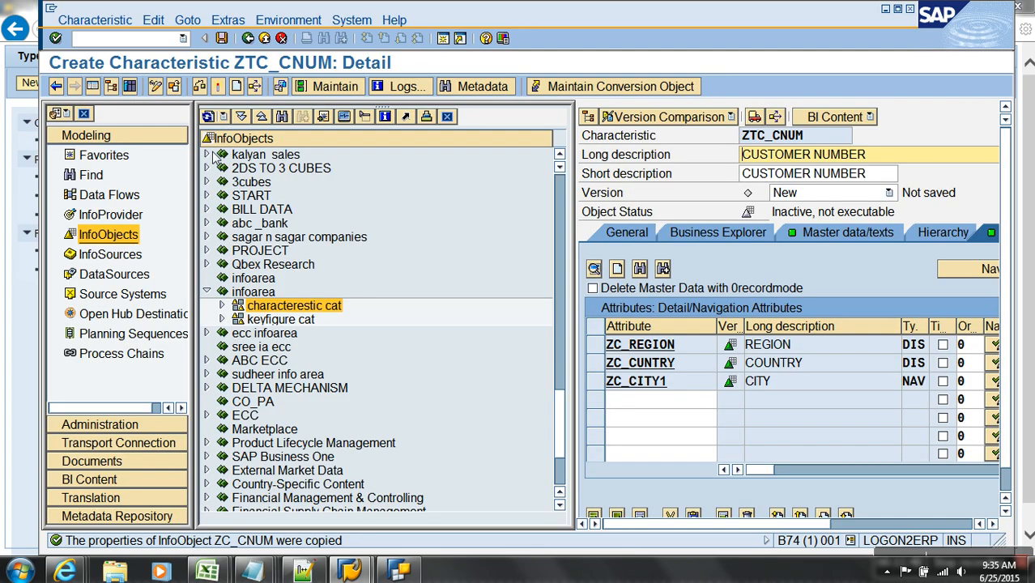
- Make ZTC_CNUM's CITY attribute (ZC_CITY1) a time-dependent display attribute without texts, then activate
click(111, 86)
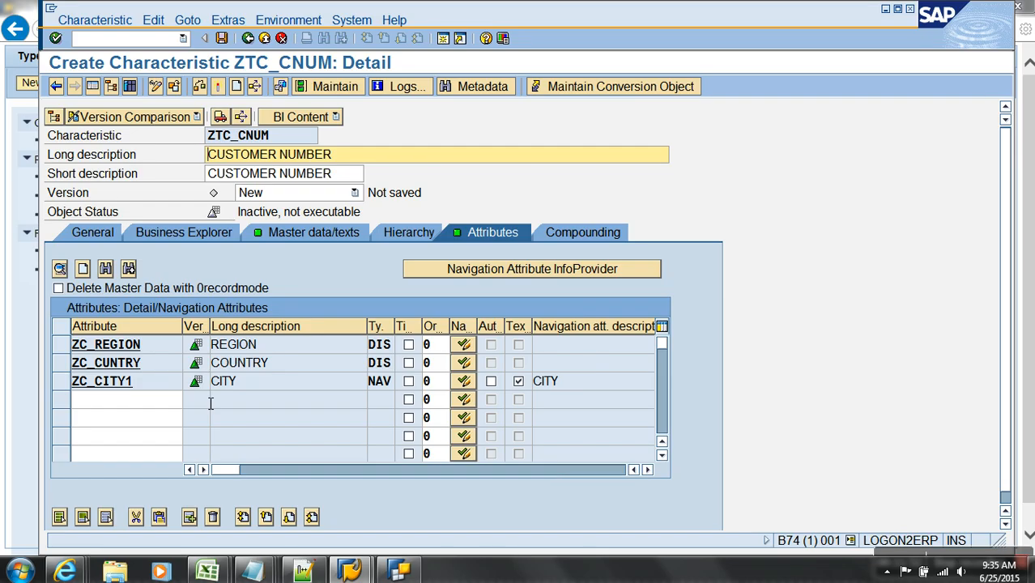
click(519, 382)
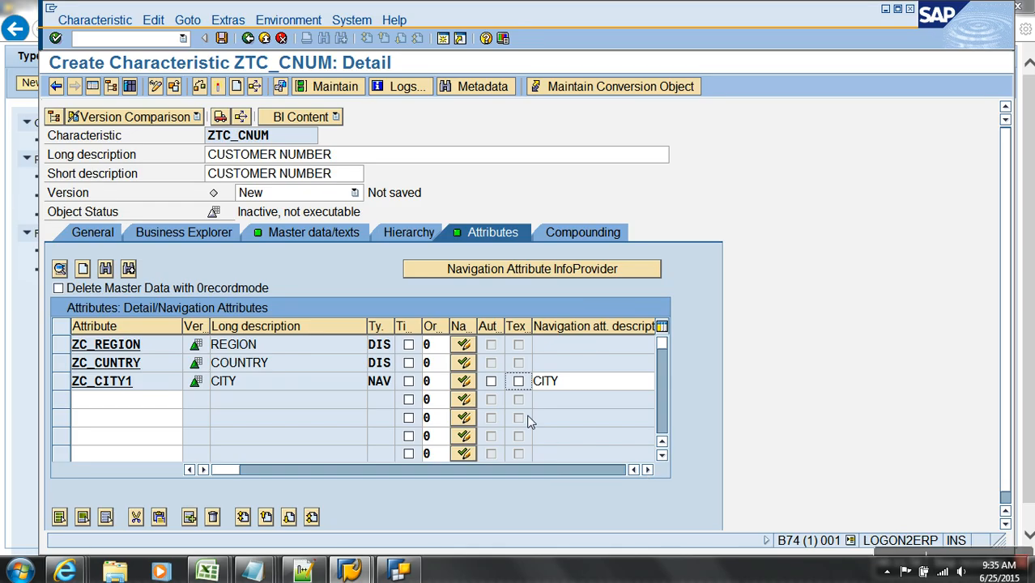
click(468, 384)
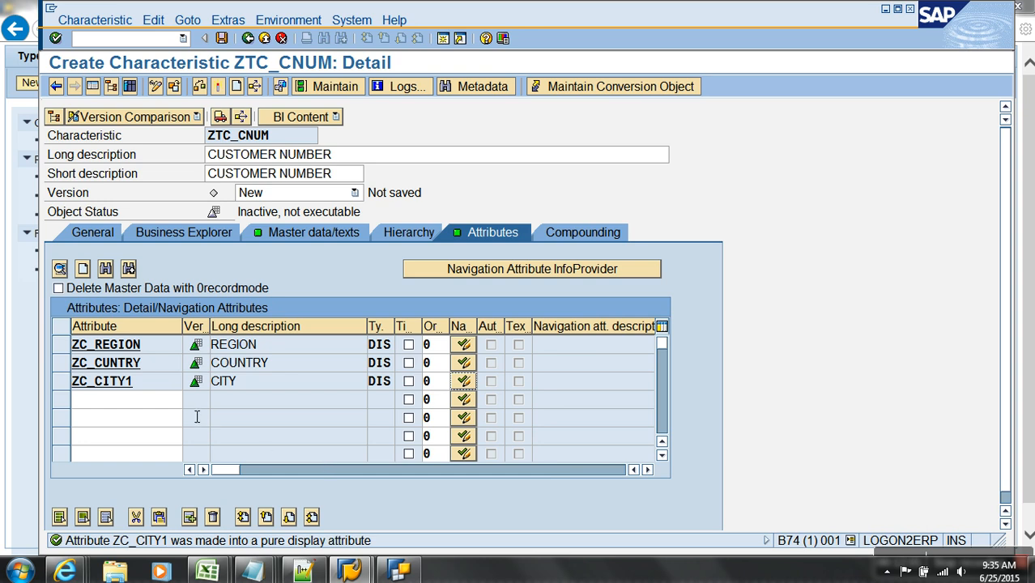
click(152, 386)
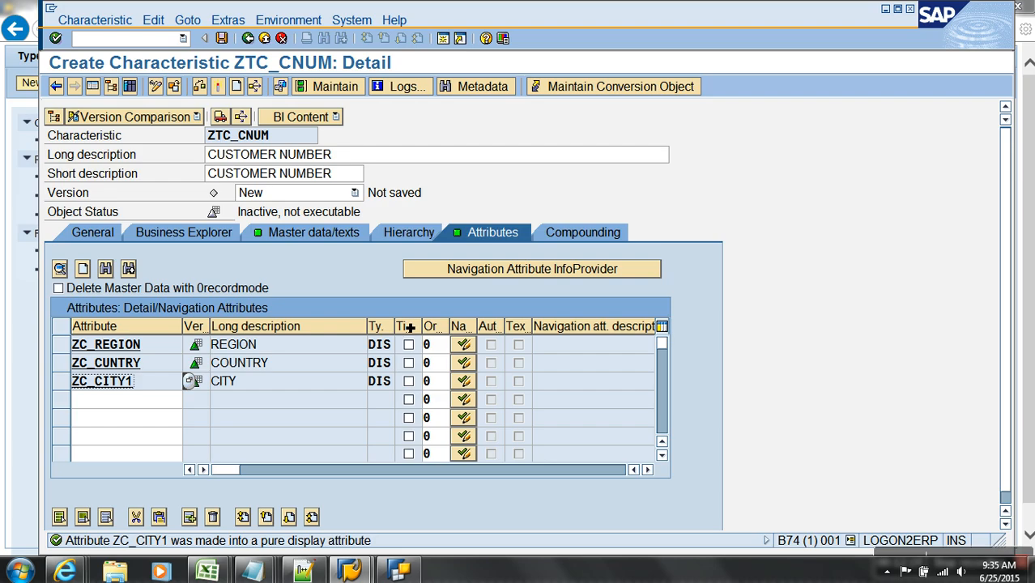
click(409, 380)
click(217, 86)
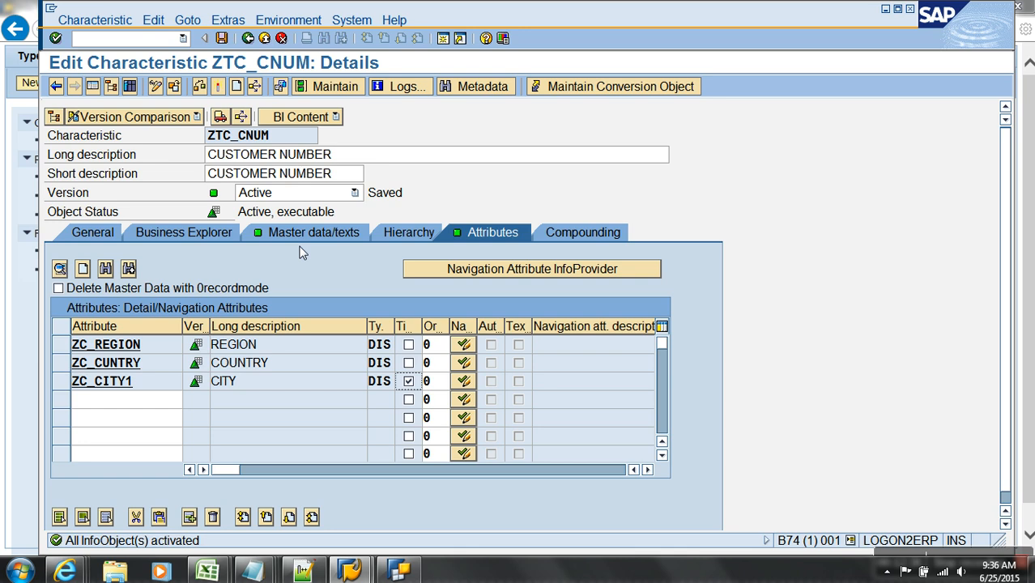
- Show ZTC_CNUM's master data table and time-dependent master data table /BIC/QZTC_CNUM
click(306, 234)
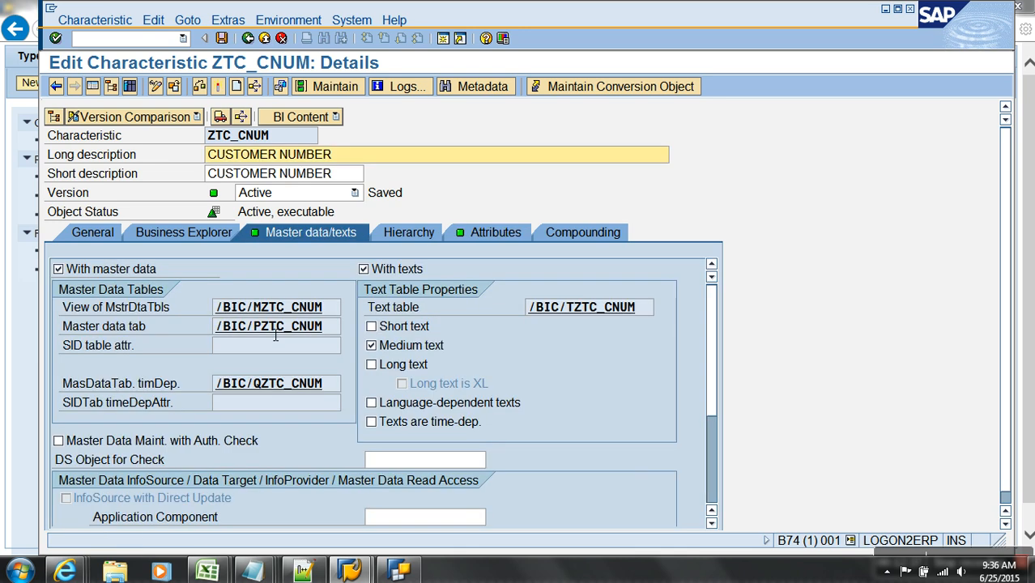
click(247, 325)
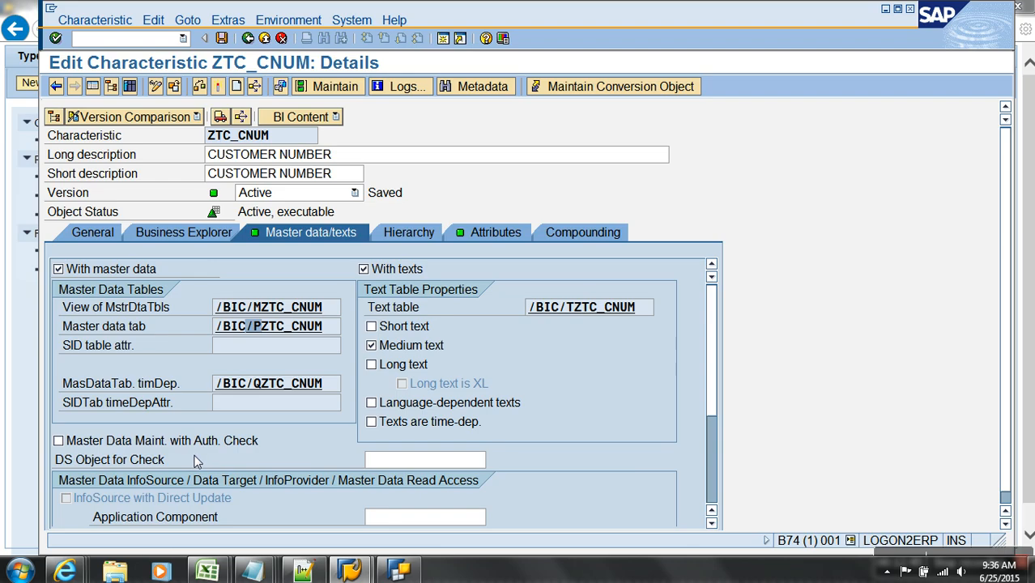
click(253, 384)
- Review the key and validity date fields of table /BIC/QZTC_CNUM, then return to InfoObjects
double_click(276, 384)
drag(62, 264, 61, 231)
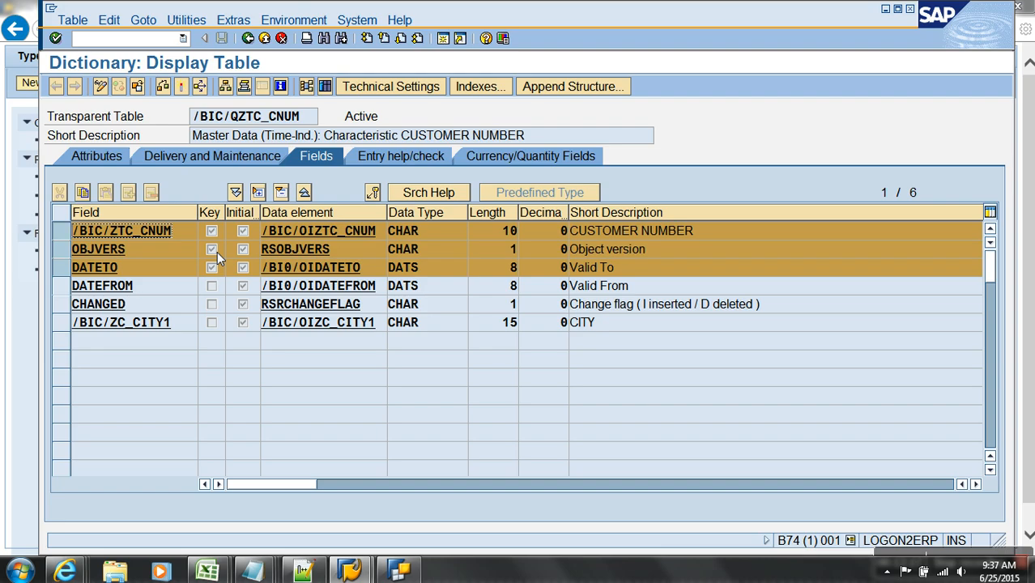
click(248, 38)
click(248, 38)
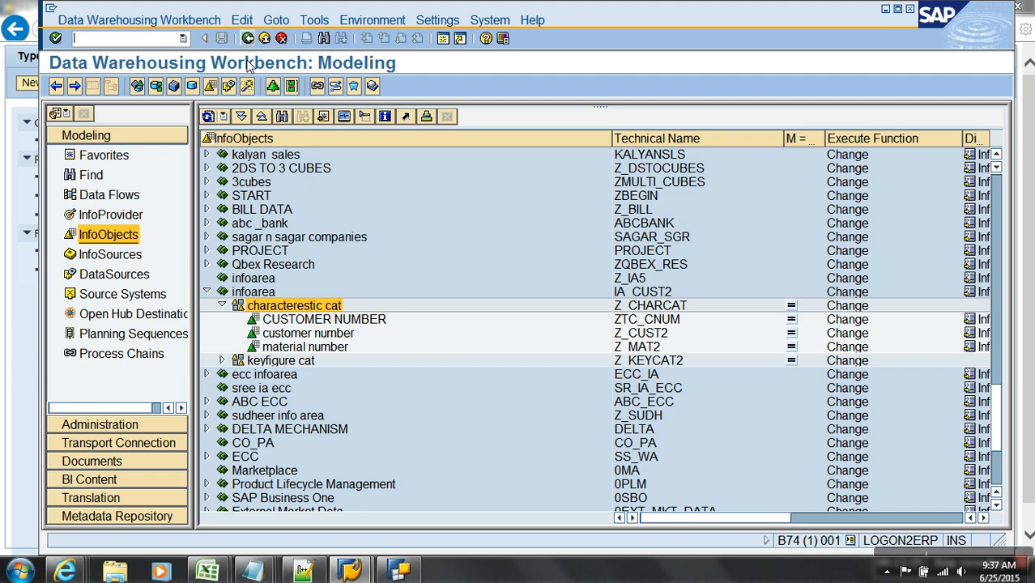
- Open Maintain Master Data for CUSTOMER NUMBER ZTC_CNUM and list its records
right_click(347, 324)
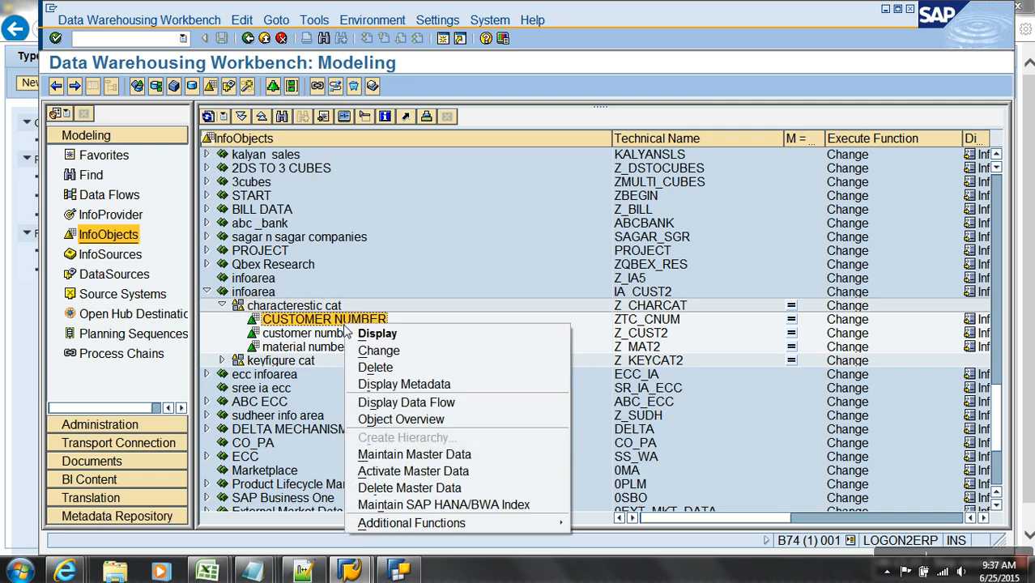
click(396, 445)
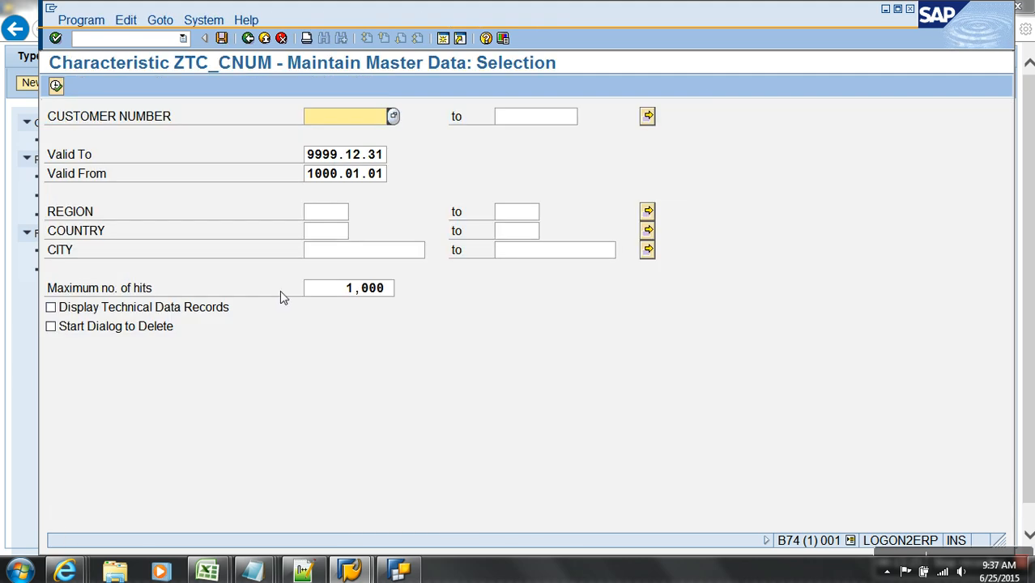
click(58, 85)
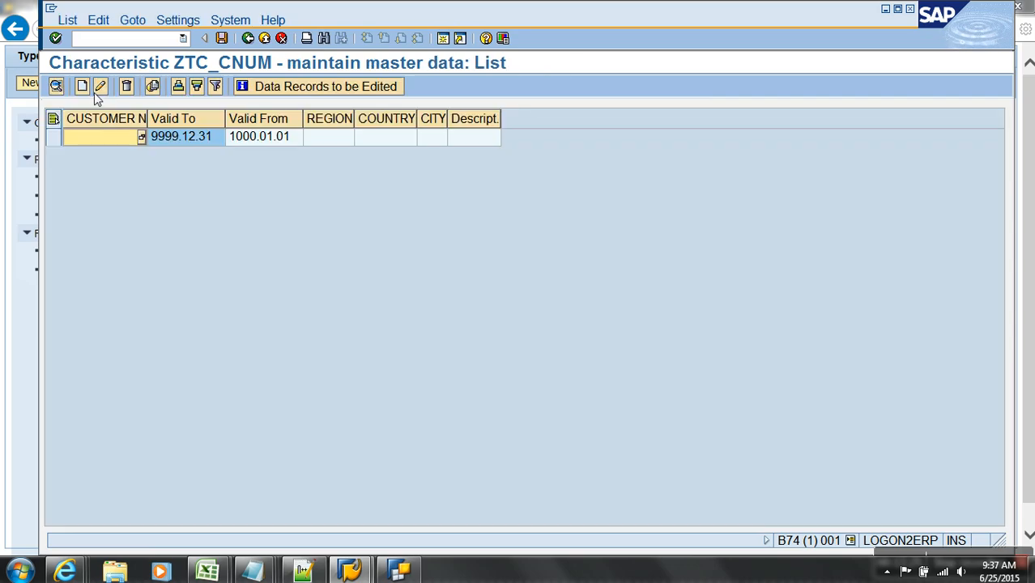
- Add C100 as SOUTH, INDIA, DELHI valid 2002.01.01–2014.12.31
click(82, 85)
text(C100)
key(Tab)
key(Tab)
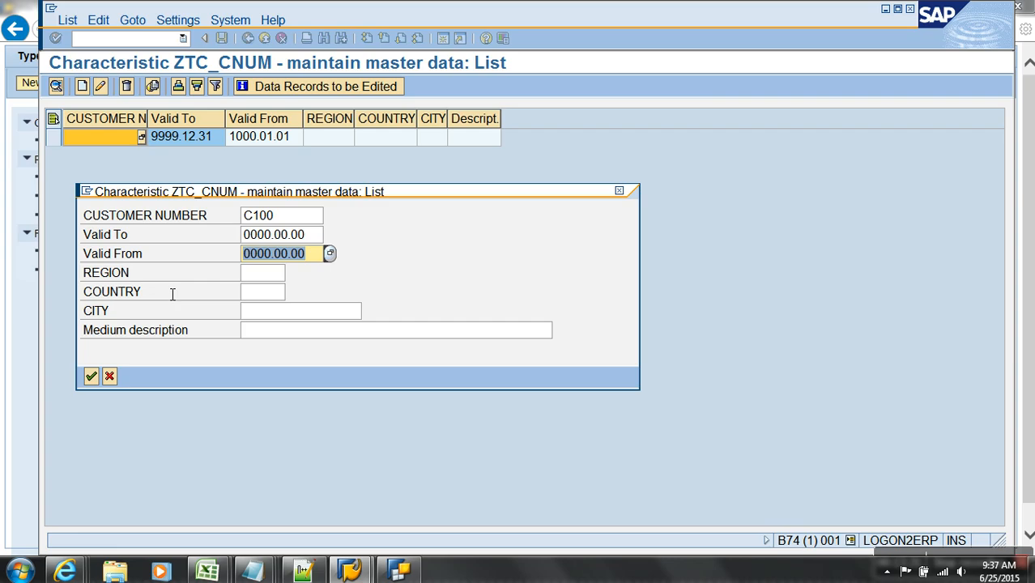
text(2012)
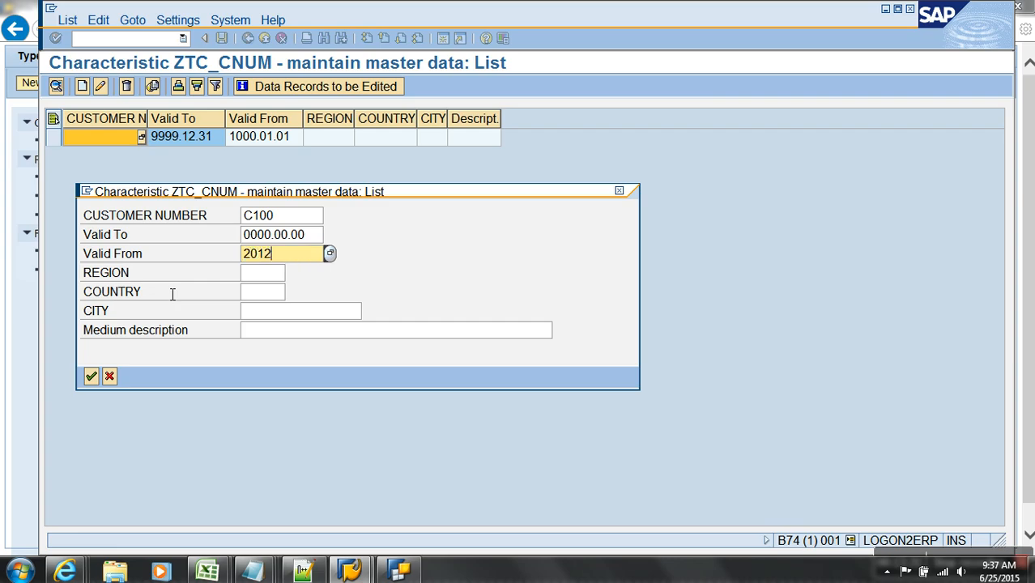
key(BackSpace)
key(BackSpace)
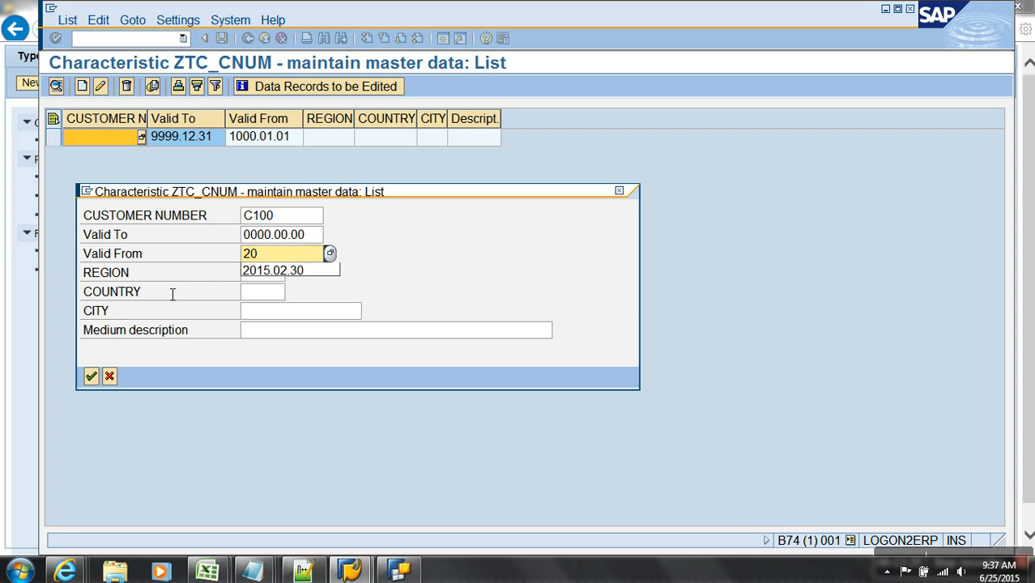
text(02)
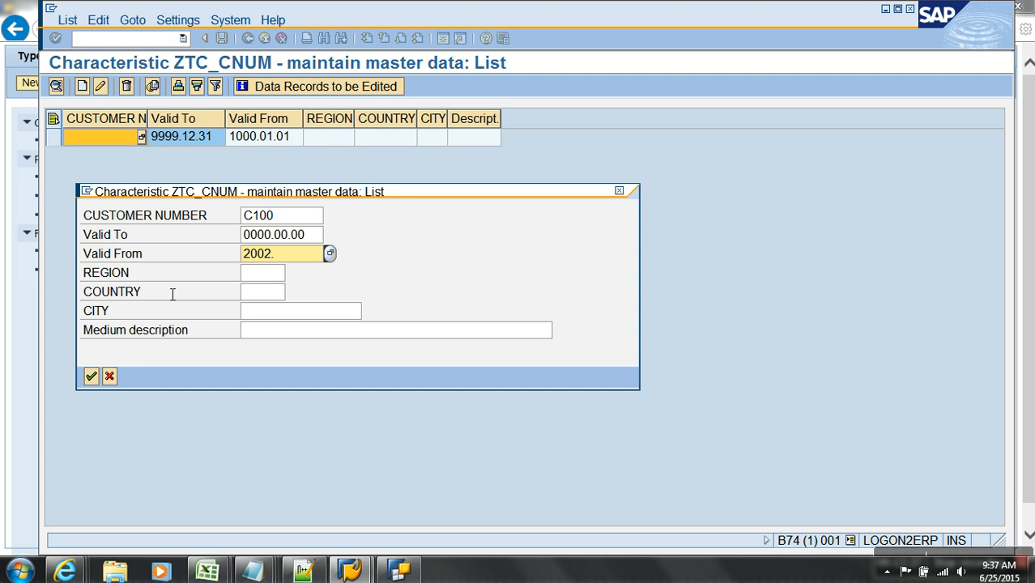
text(.01.01)
key(shift+Tab)
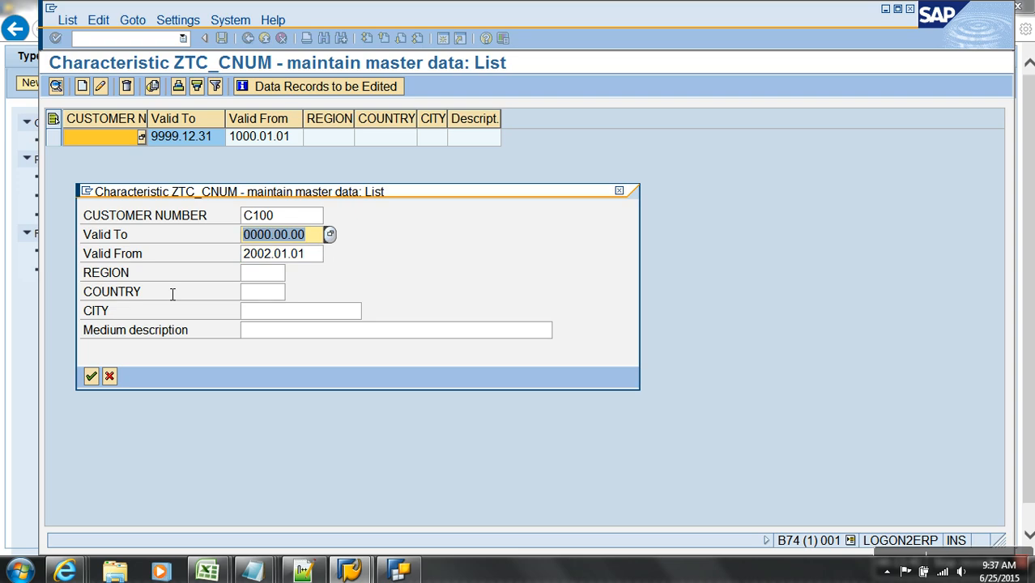
text(2013)
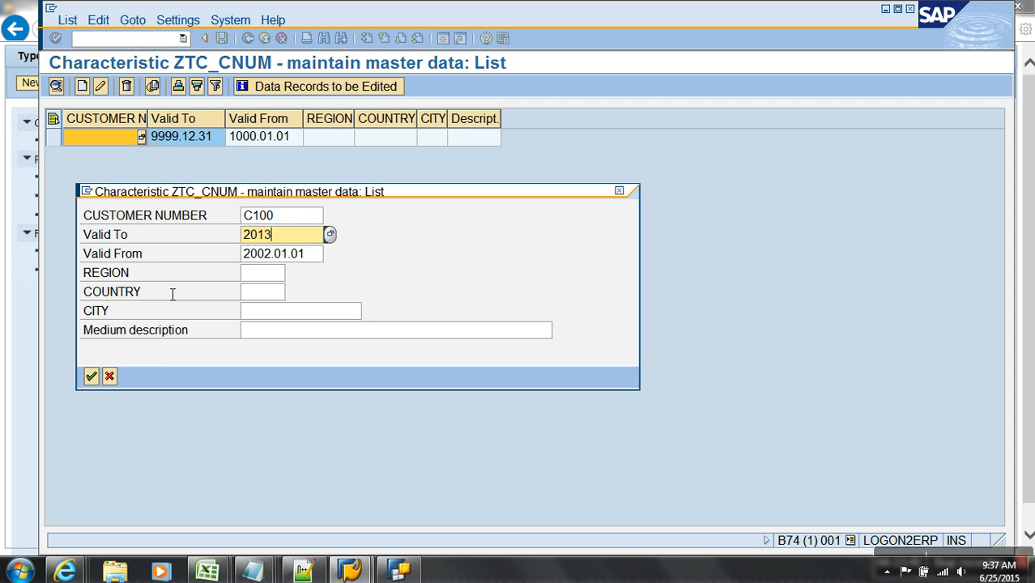
key(BackSpace)
text(4)
key(Tab)
key(Tab)
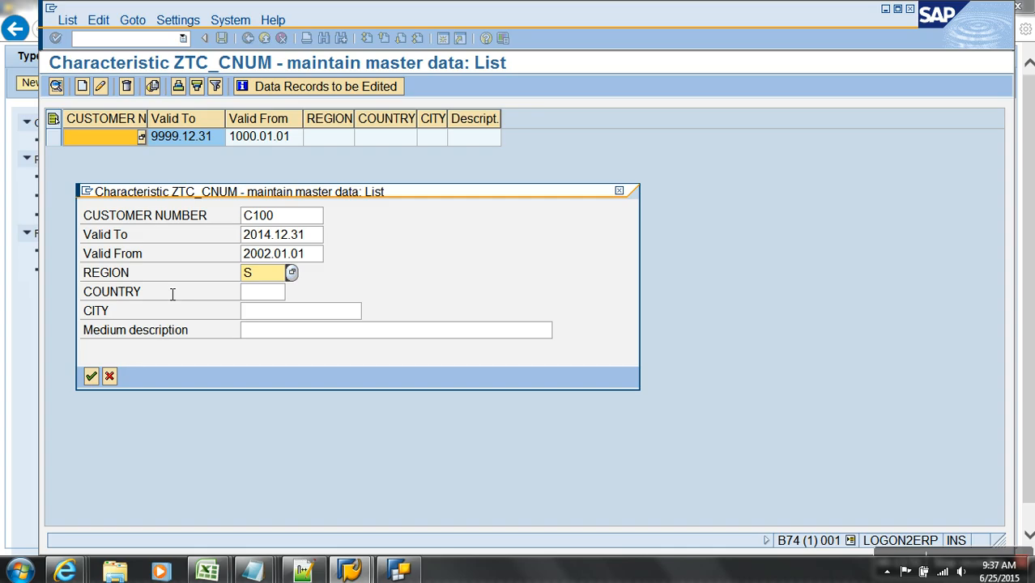
text(SOUTH)
key(Tab)
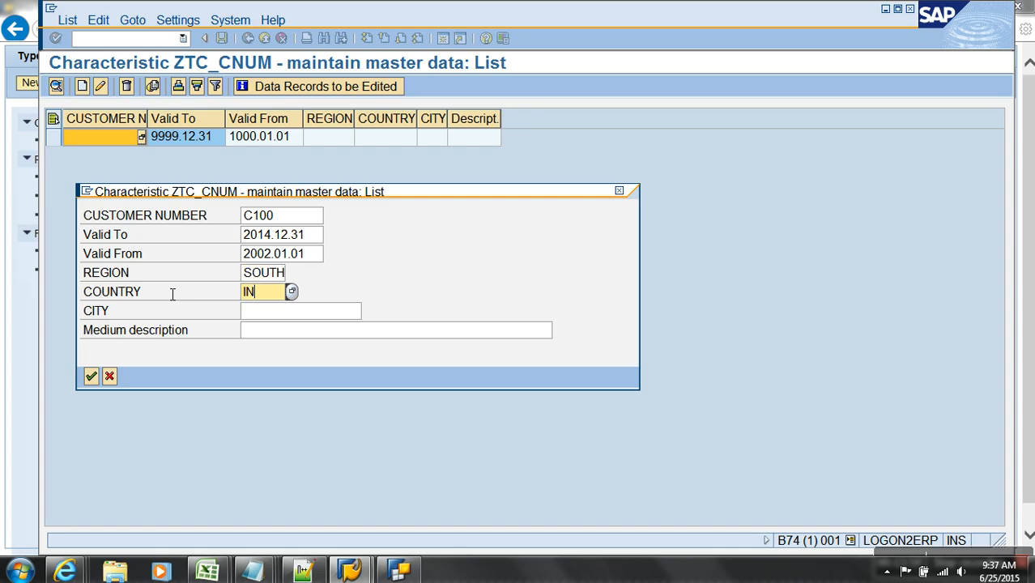
key(Tab)
text(DELHI)
key(Tab)
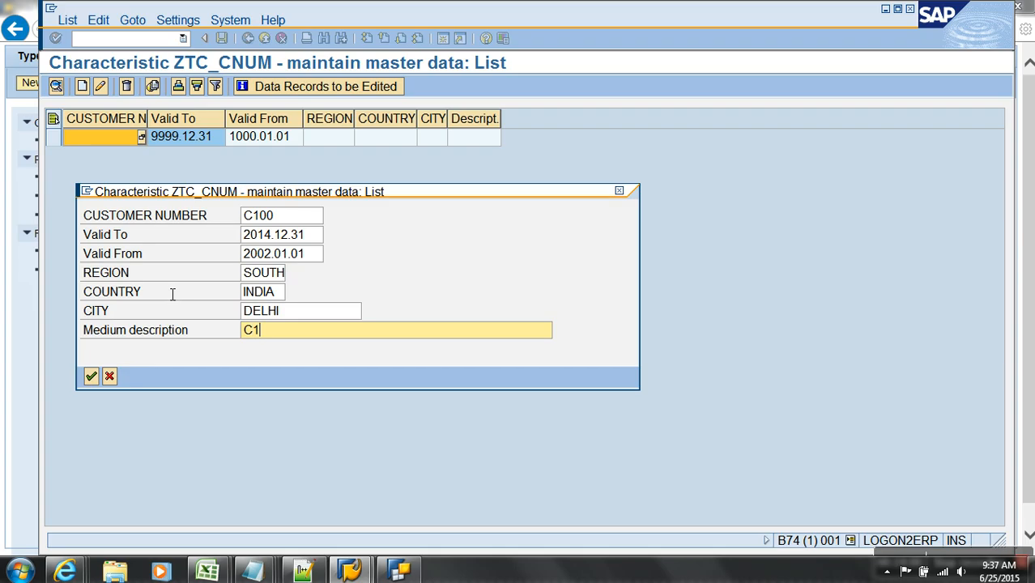
key(Return)
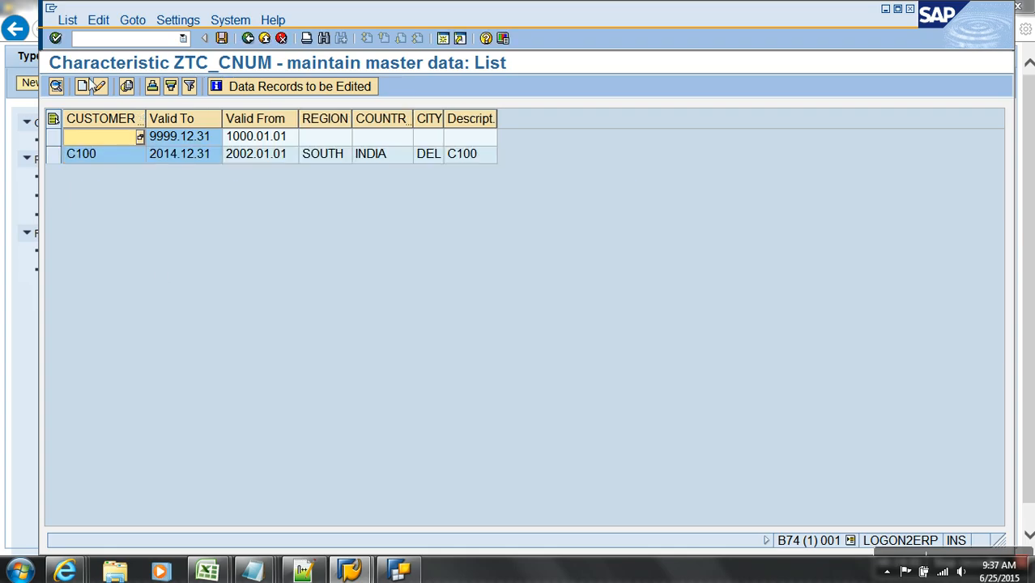
- Add a second C100 record as SOUTH, INDIA, AGRA valid 2015.01.01–9999.12.31
text(C100)
key(Tab)
key(Tab)
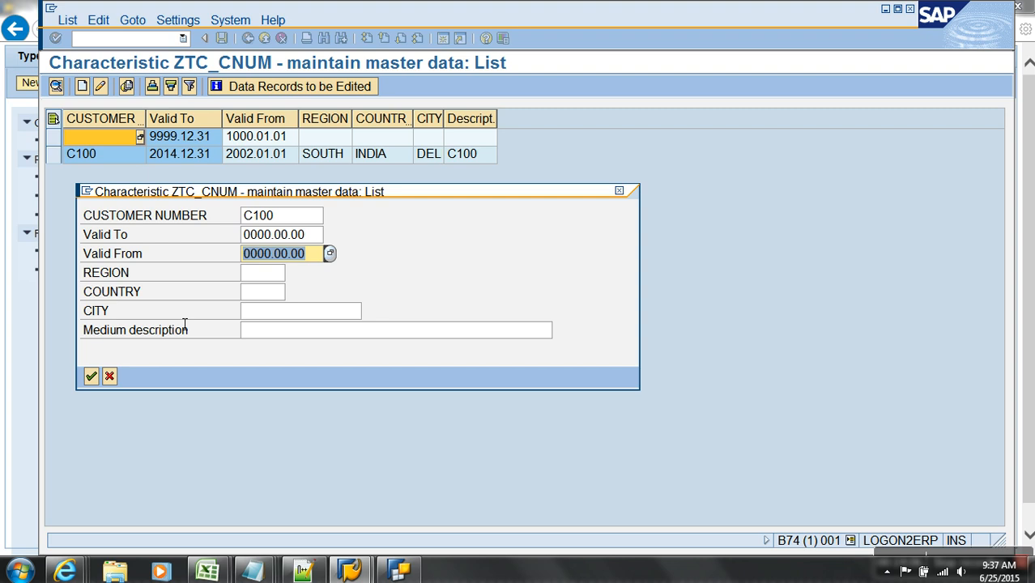
text(2015)
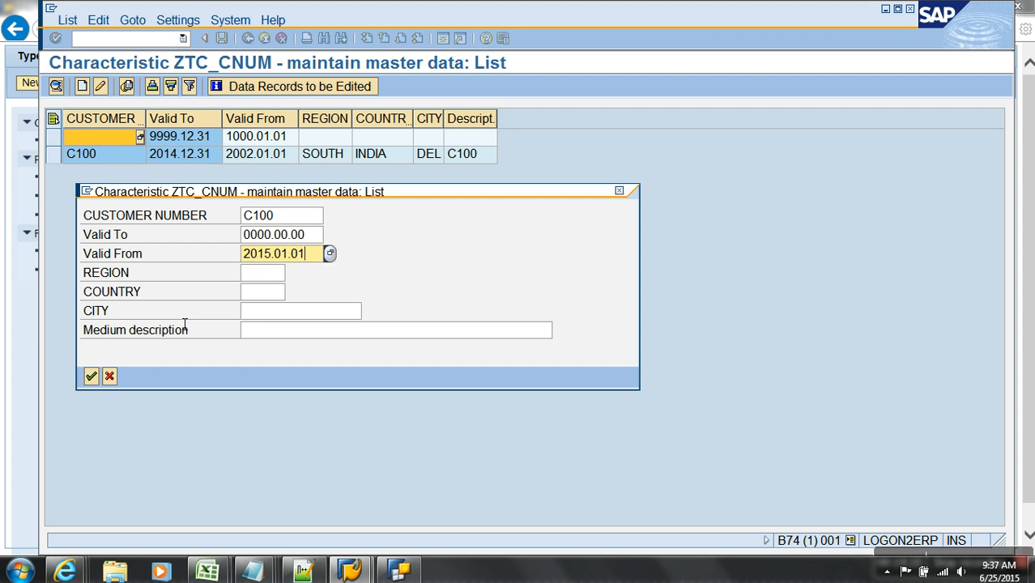
key(shift+Tab)
text(999)
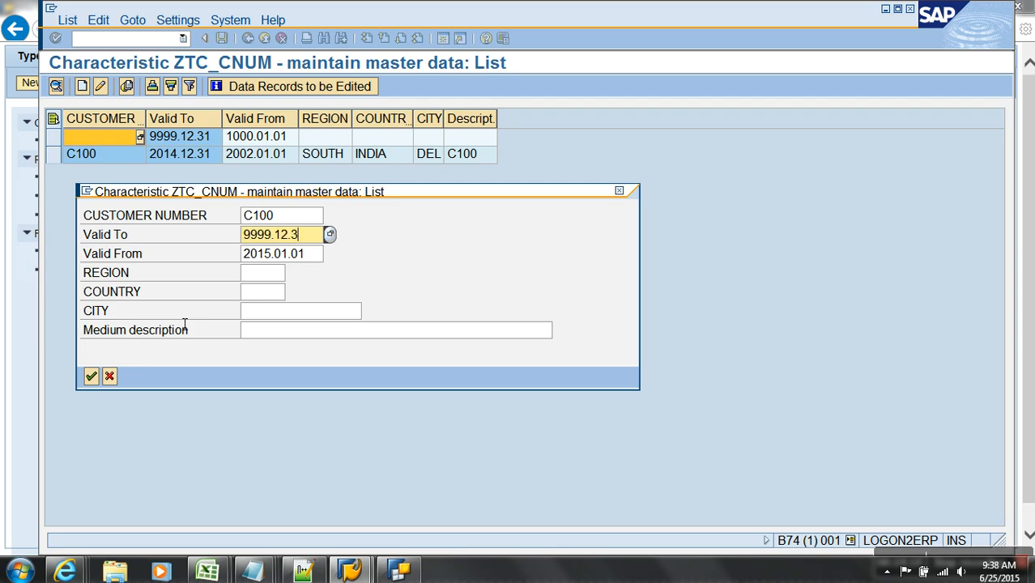
key(Tab)
key(Tab)
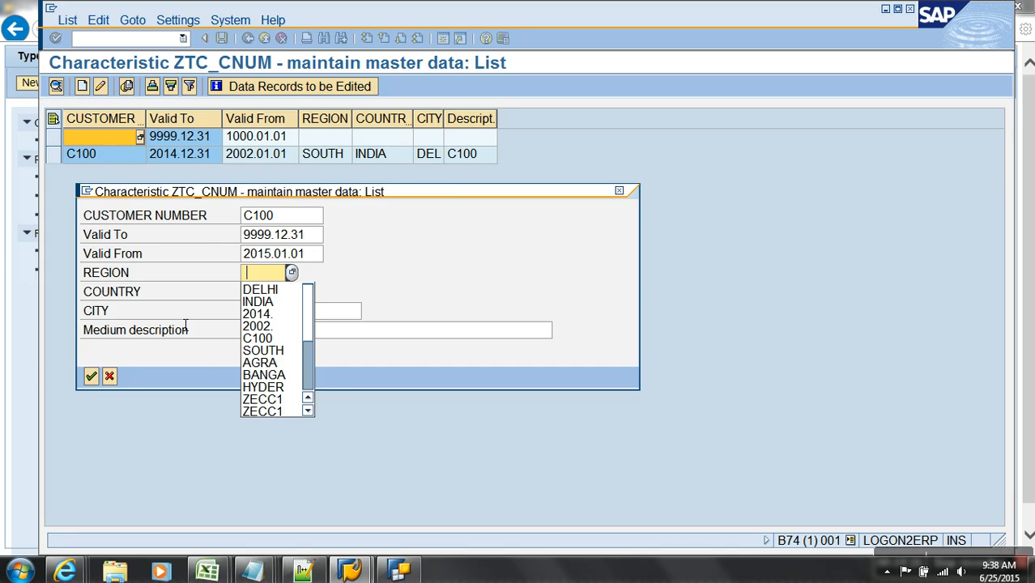
click(274, 350)
click(275, 296)
click(277, 324)
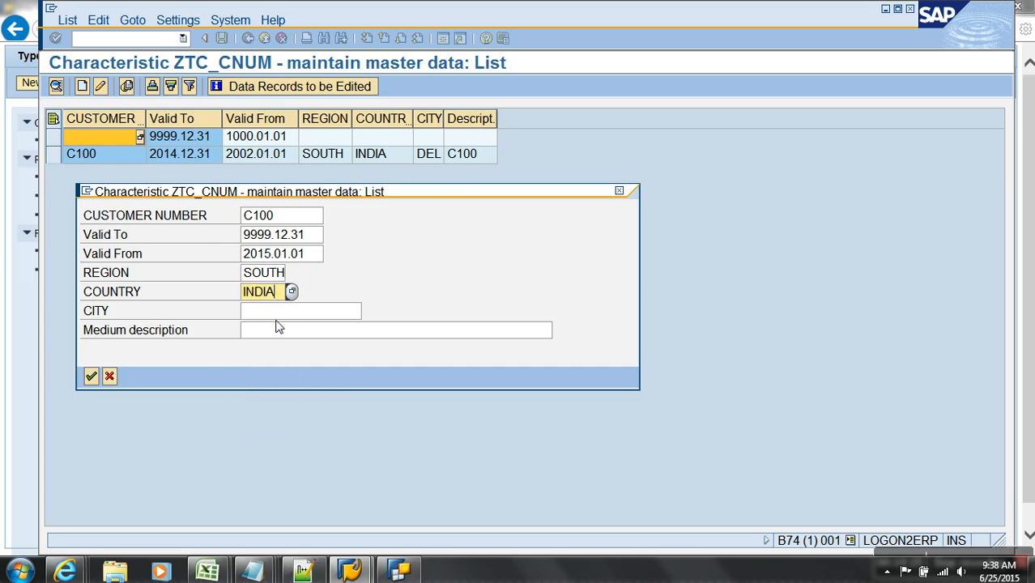
click(276, 311)
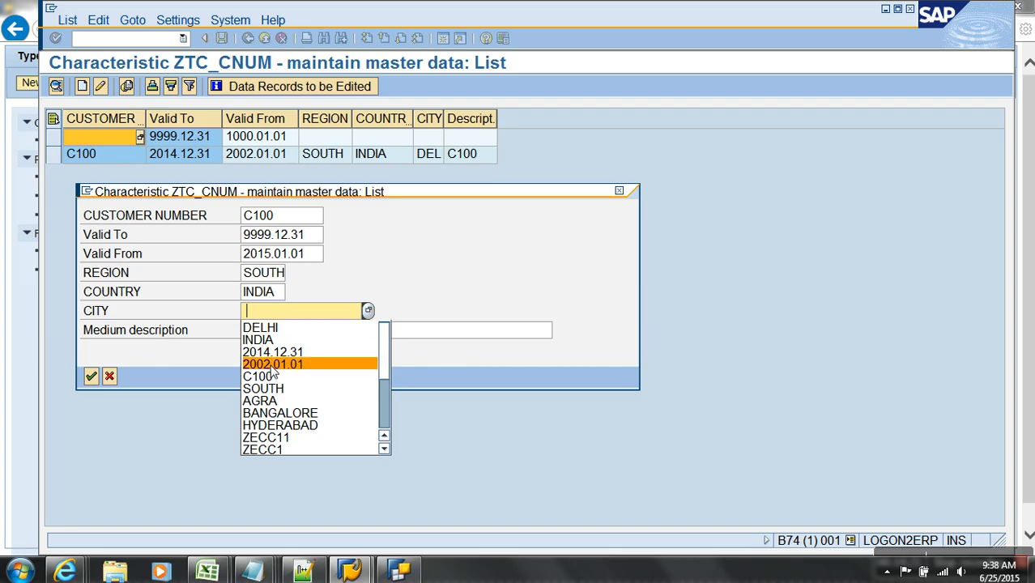
click(260, 401)
click(264, 332)
text(C100)
key(Return)
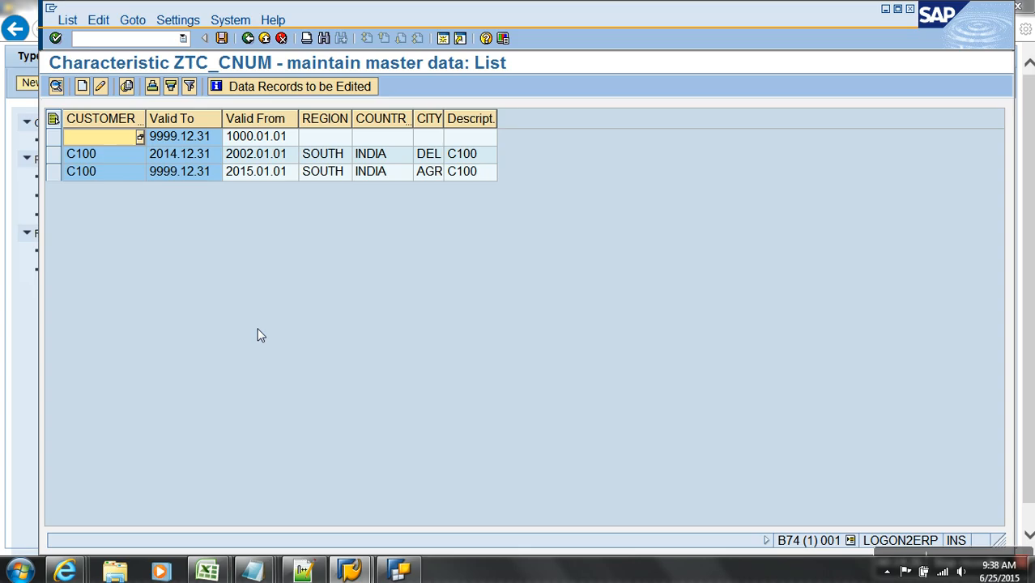
- Start customer C200 valid from 2002.01.01 to 9999.12.31
click(82, 86)
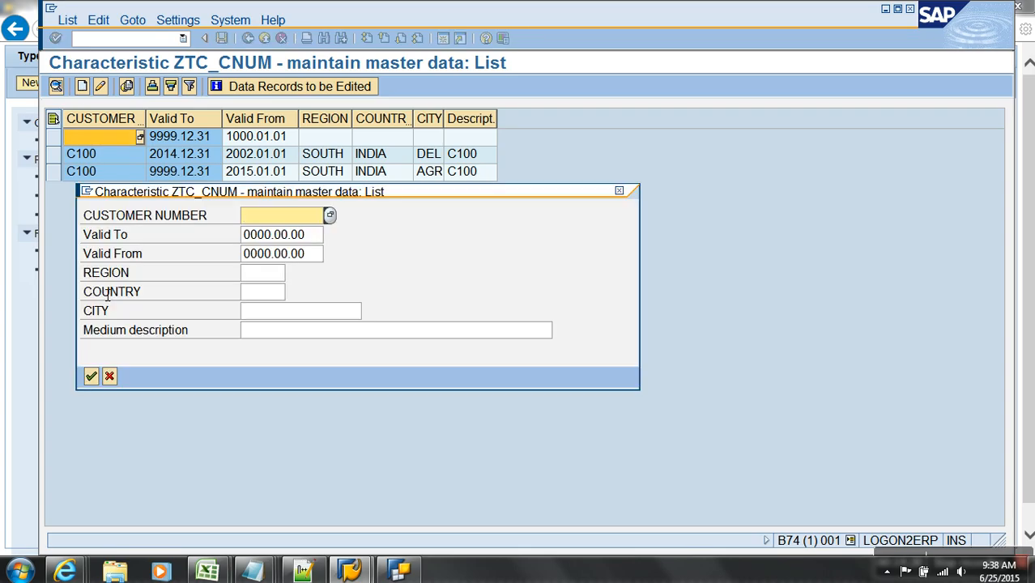
text(C200)
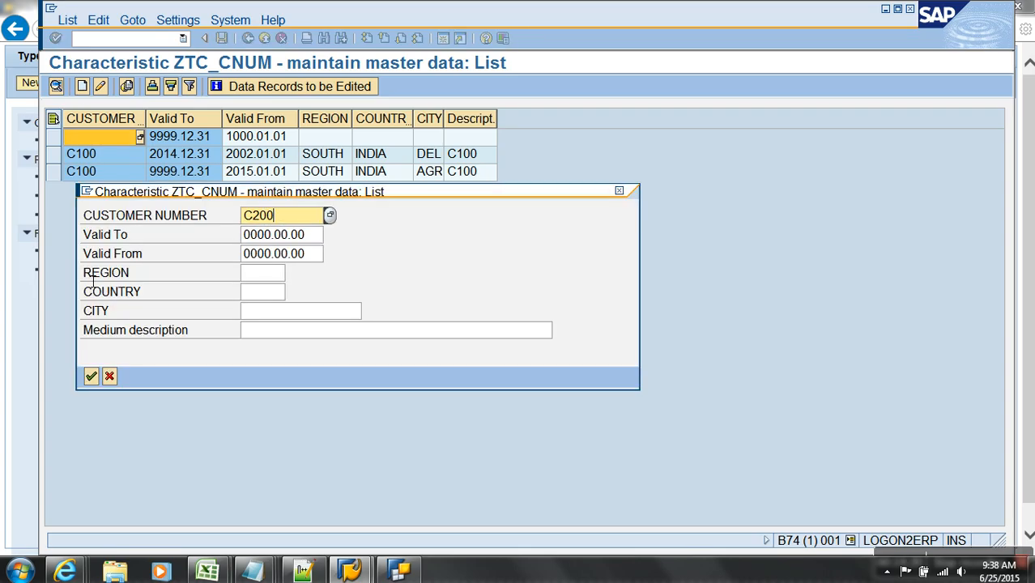
key(Tab)
key(Tab)
text(20)
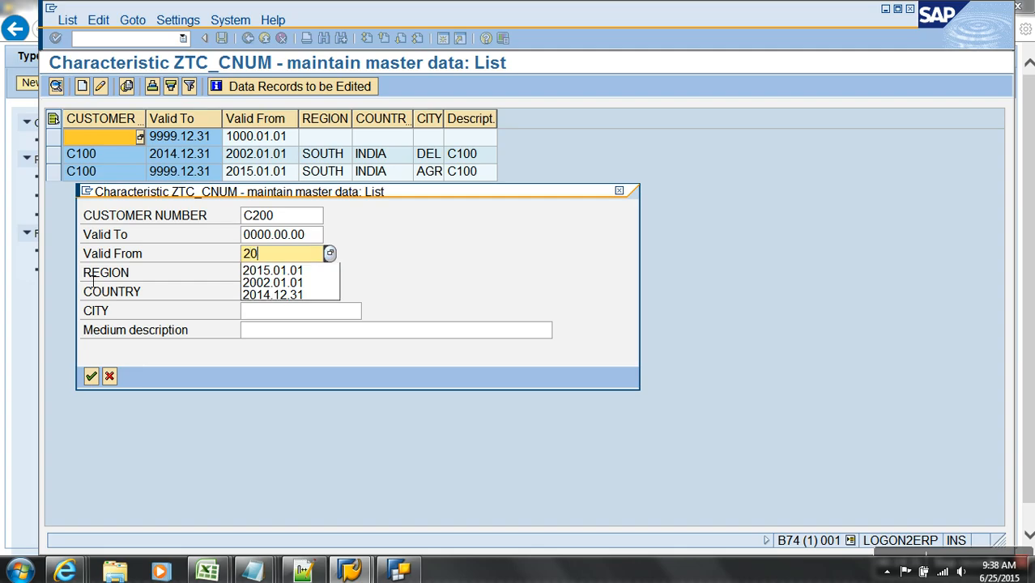
text(02)
key(Down)
key(Return)
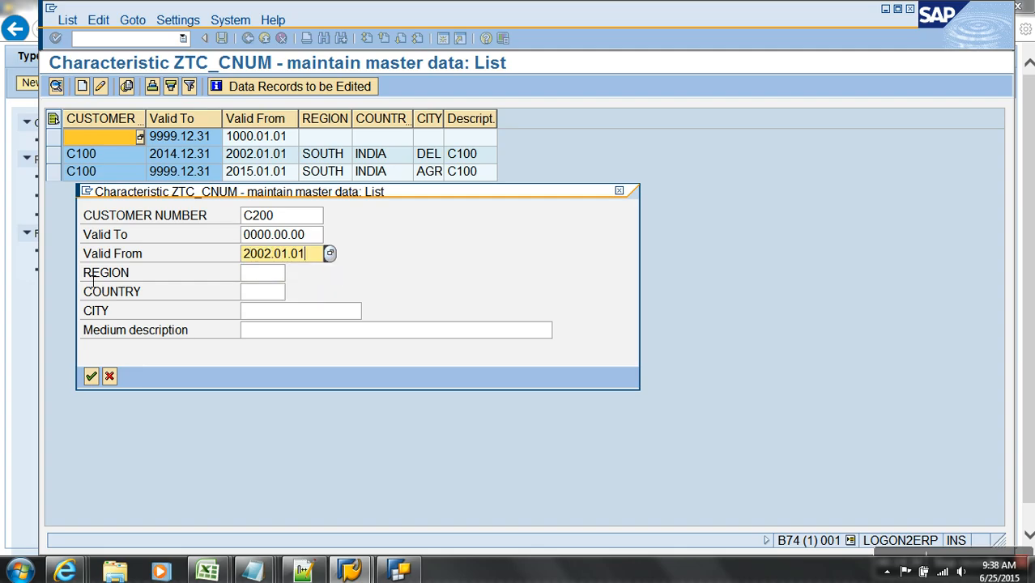
key(shift+Tab)
text(99)
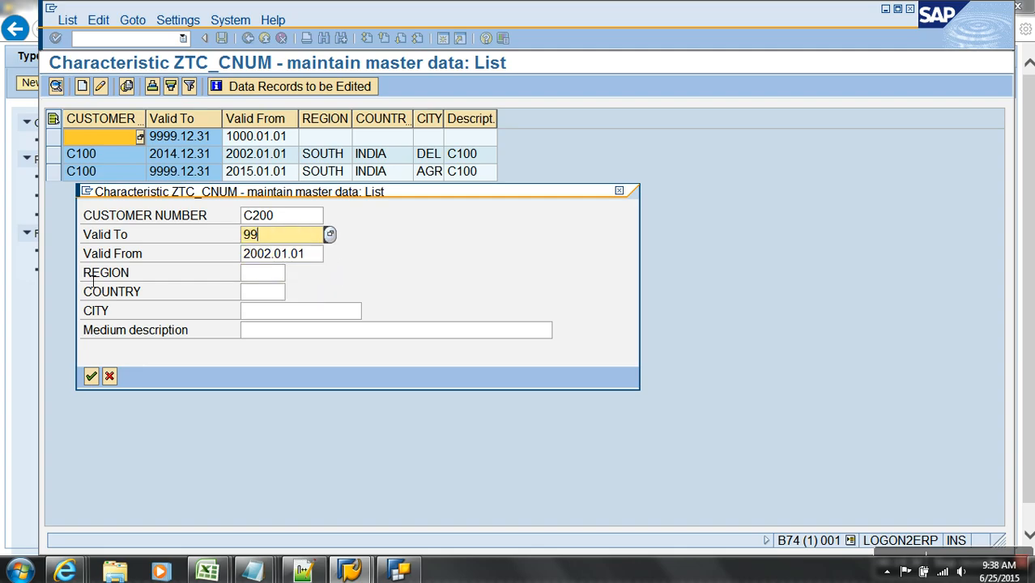
key(Down)
key(Return)
- Give C200 region SOUTH, country INDIA and city HYDERABAD, and save the record
key(Tab)
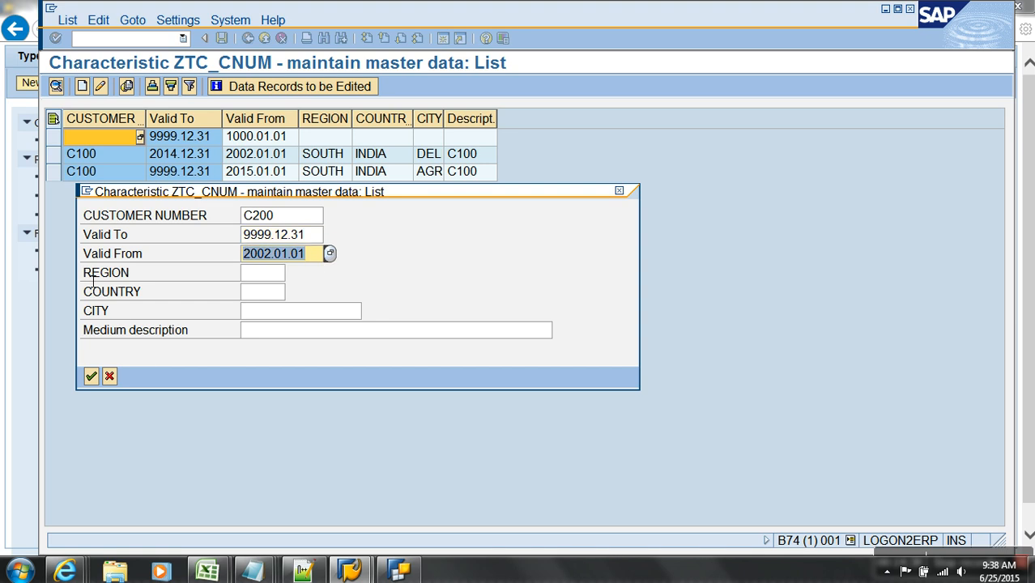
key(Tab)
key(BackSpace)
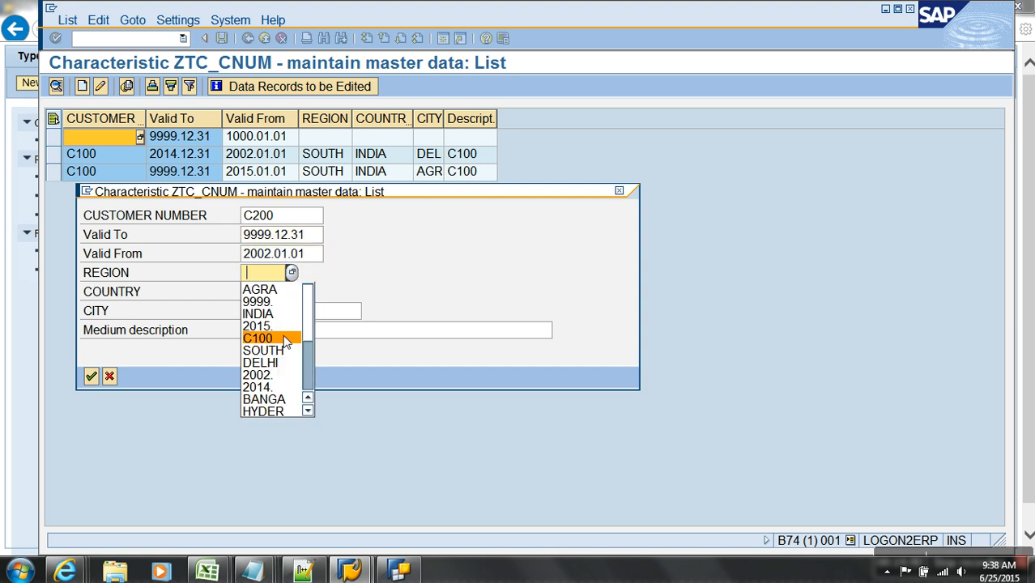
click(267, 276)
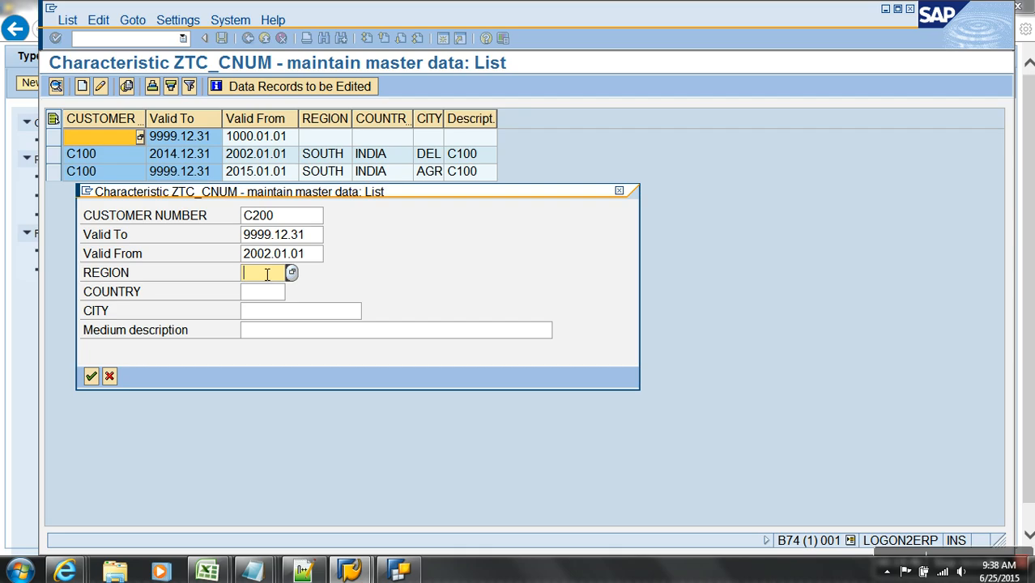
text(S)
key(Down)
key(Tab)
text(INDIA)
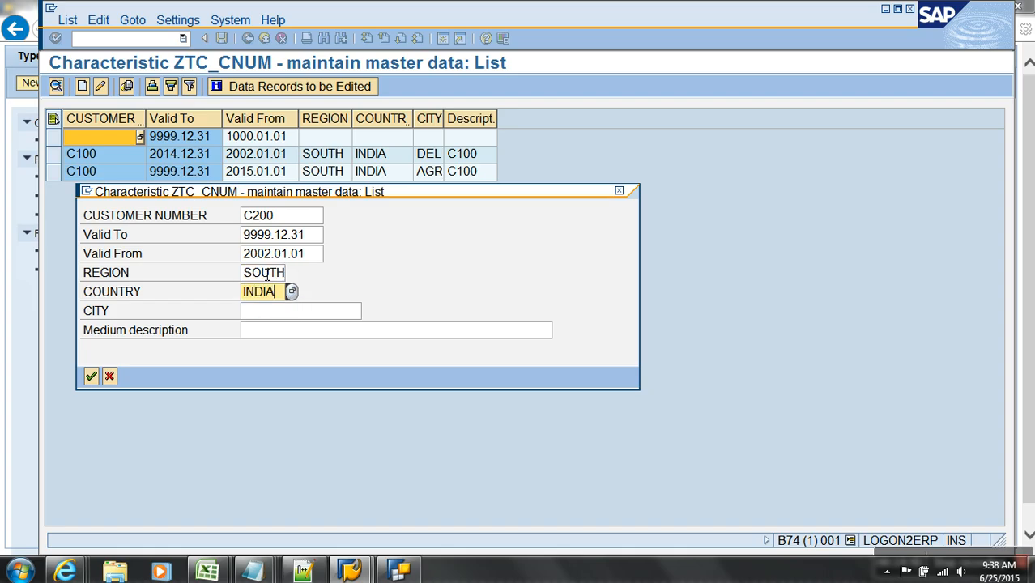
key(Tab)
text(HYDERABAD)
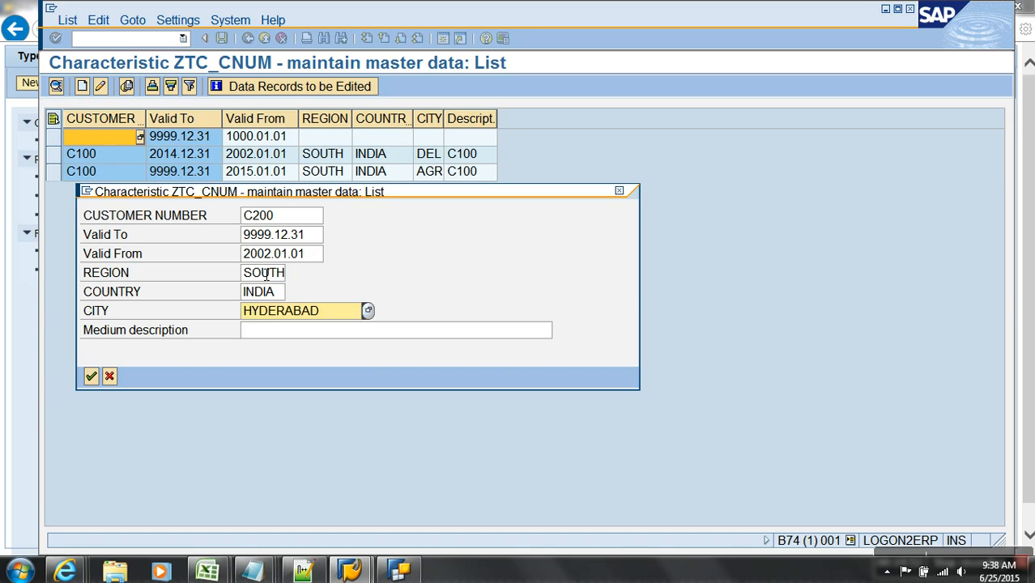
key(Return)
- Set the region of both C100 records to NORTH
click(69, 159)
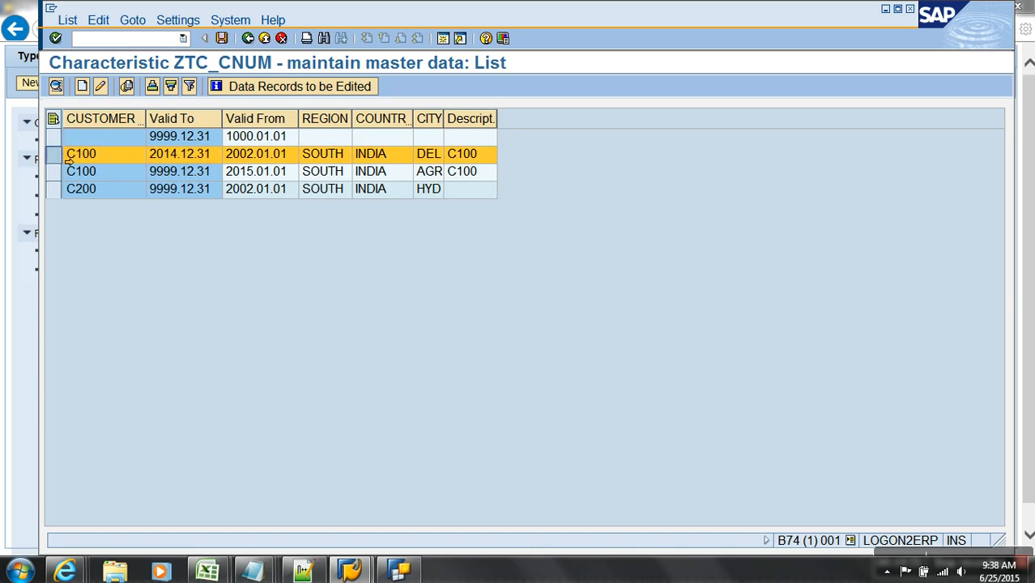
ctrl+click(69, 171)
click(100, 86)
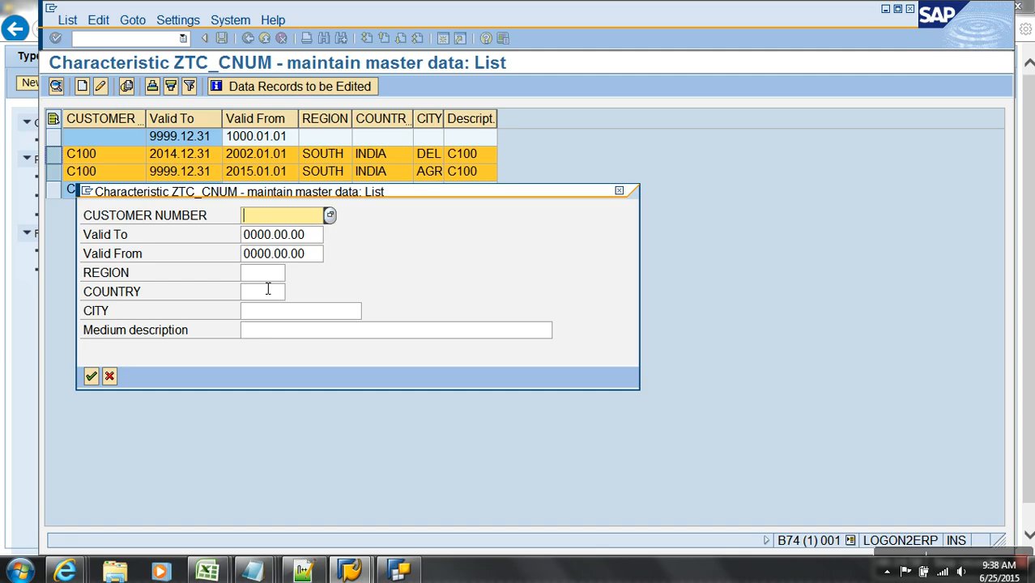
click(267, 275)
text(NORTH)
key(Return)
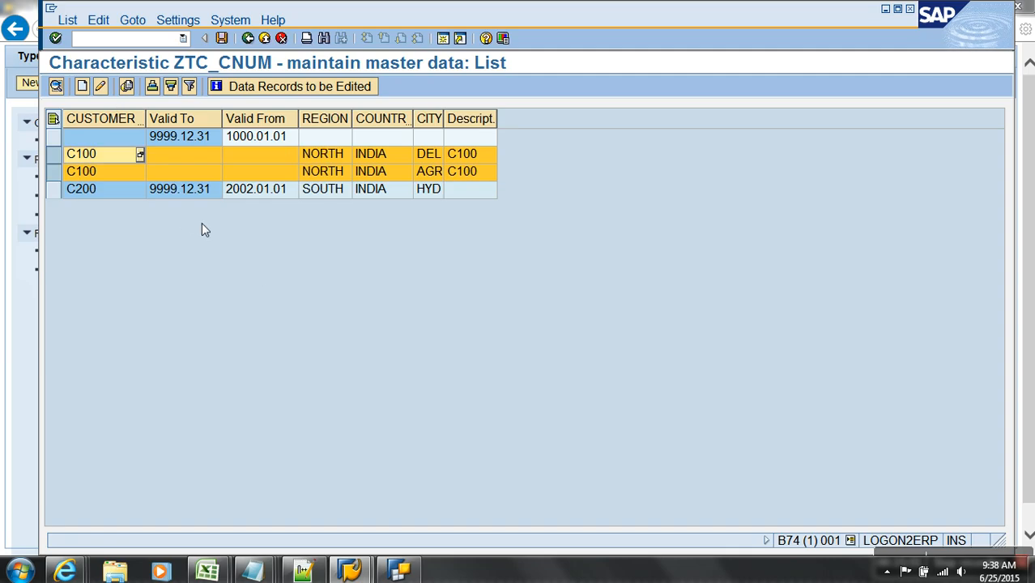
- Set the C100 Delhi record's validity to 2002.01.01–2014.12.31
click(63, 200)
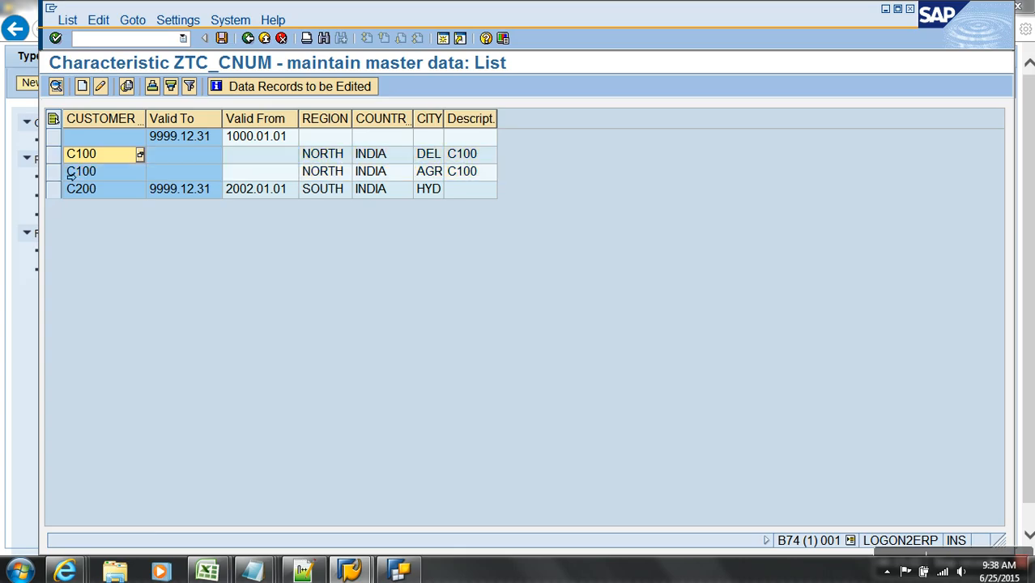
click(70, 153)
click(55, 171)
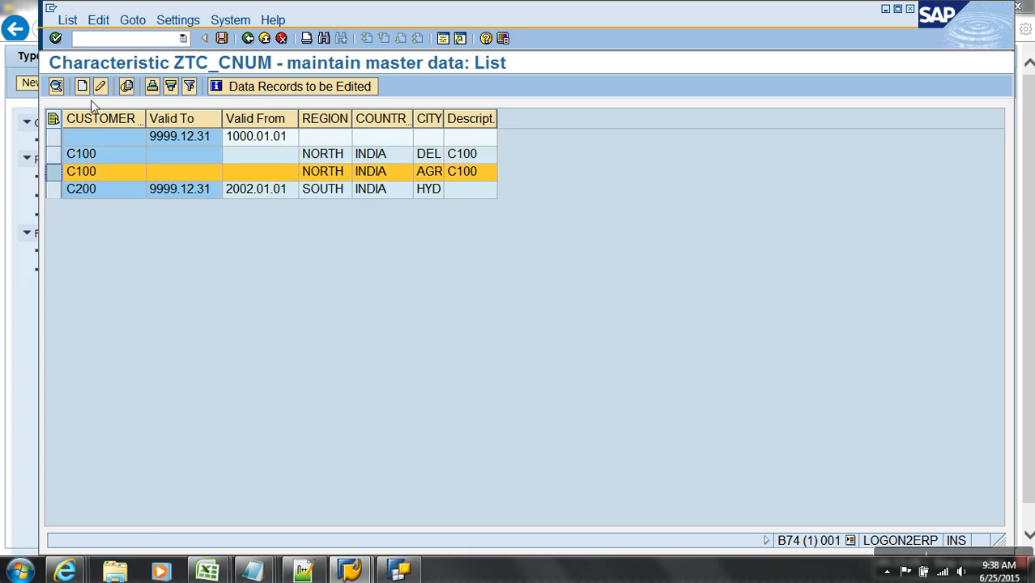
click(55, 156)
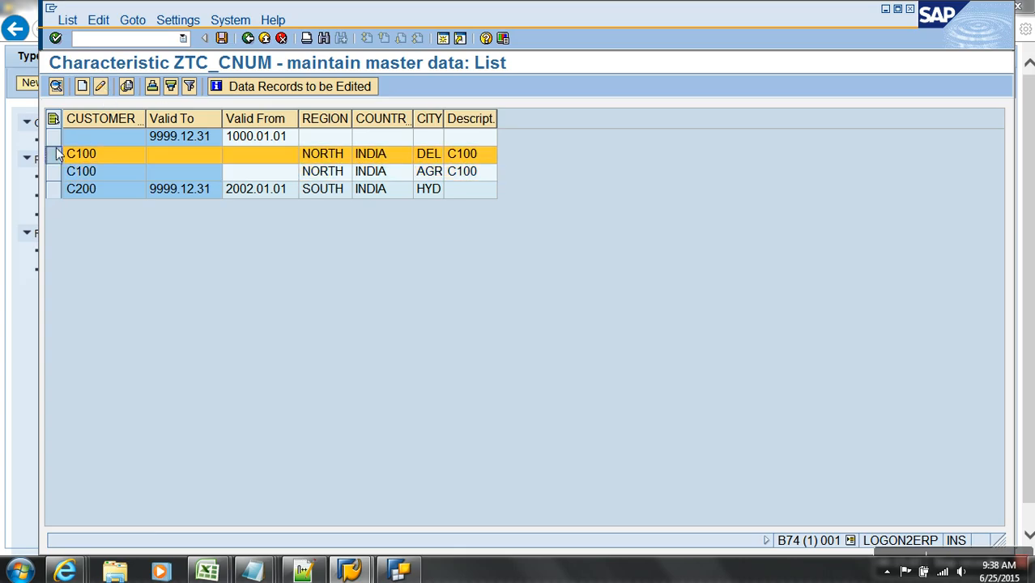
click(100, 86)
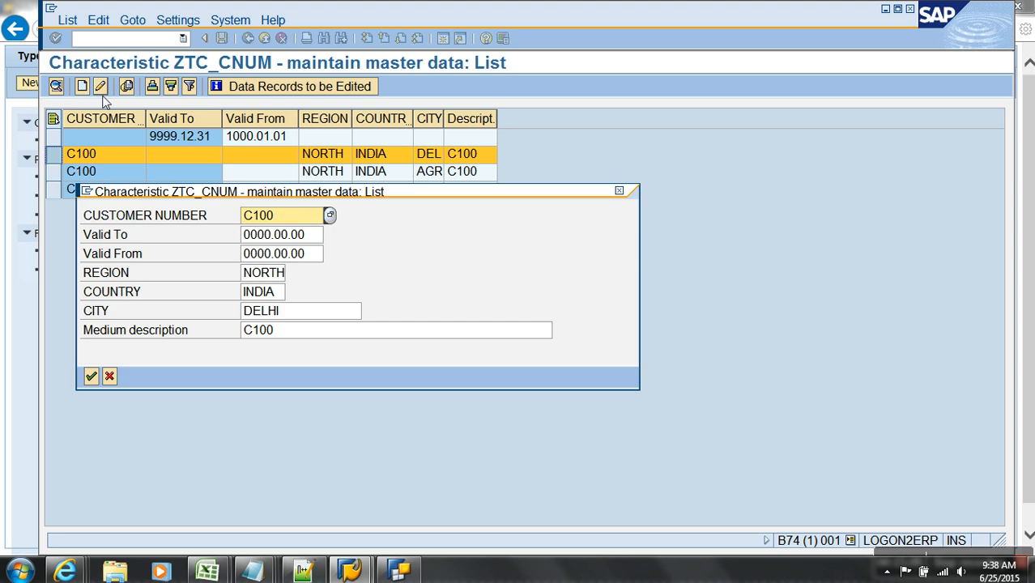
double_click(296, 254)
drag(297, 254, 216, 247)
key(BackSpace)
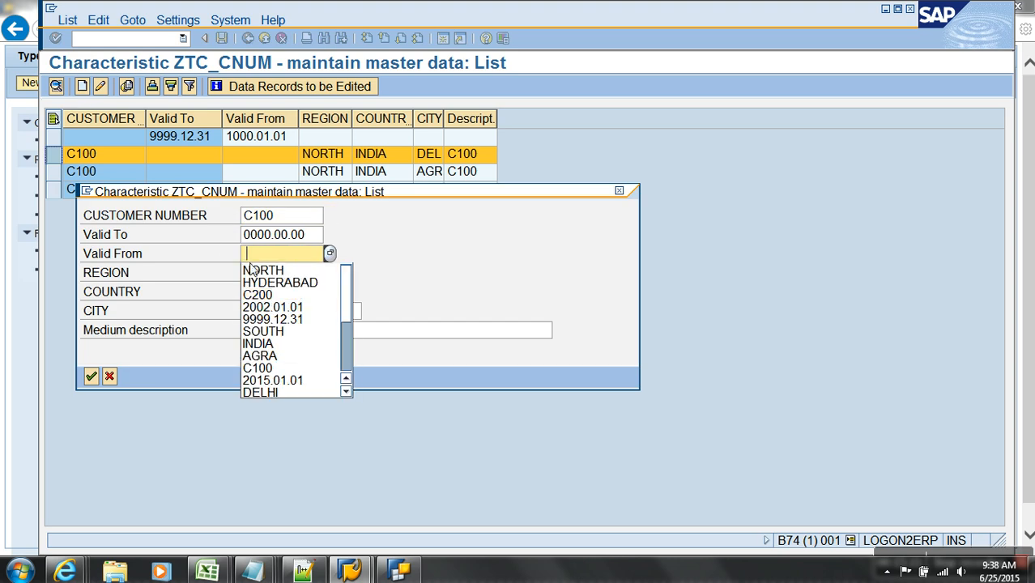
click(273, 307)
drag(314, 235, 186, 238)
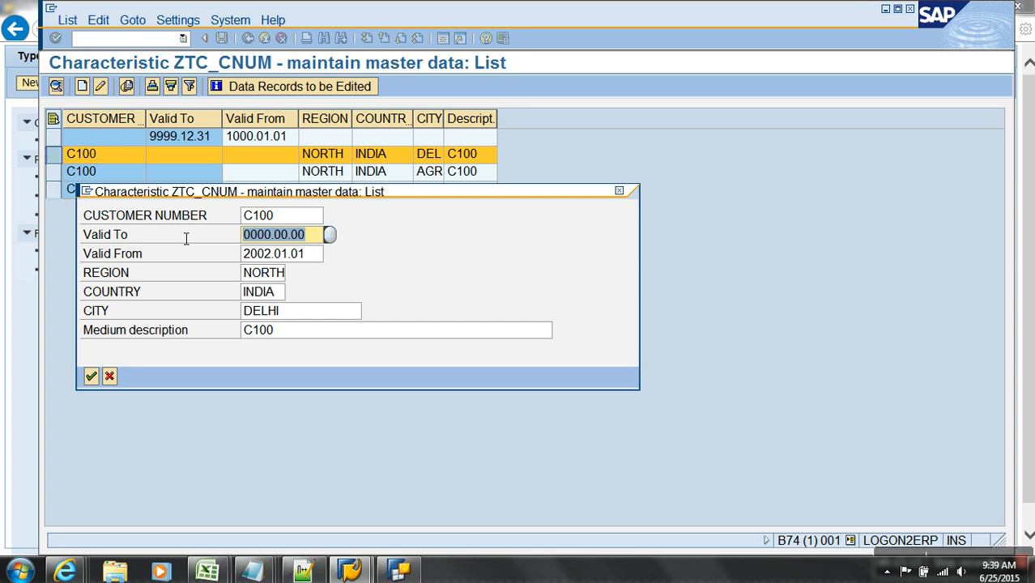
key(BackSpace)
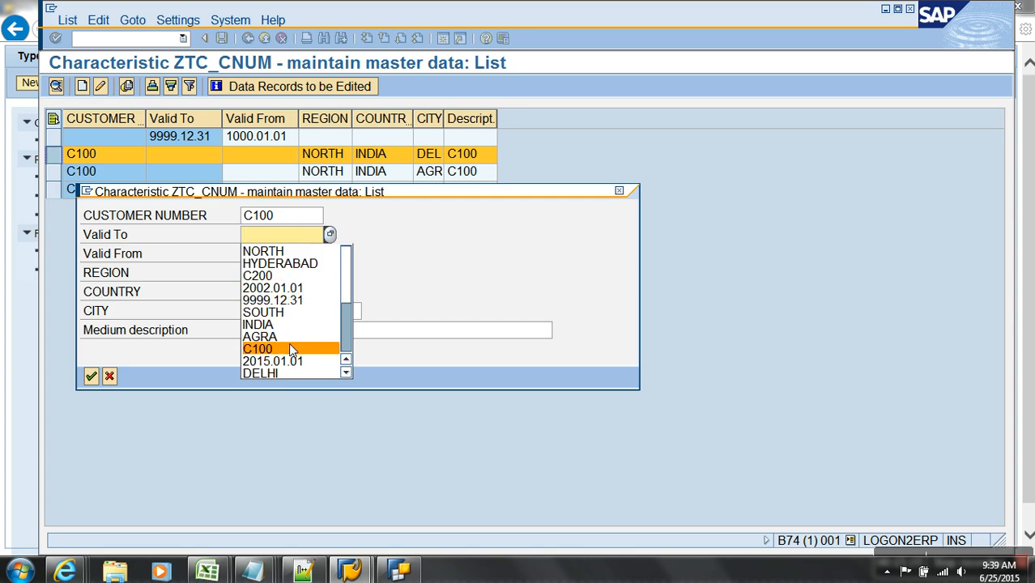
scroll(328, 351, down, 3)
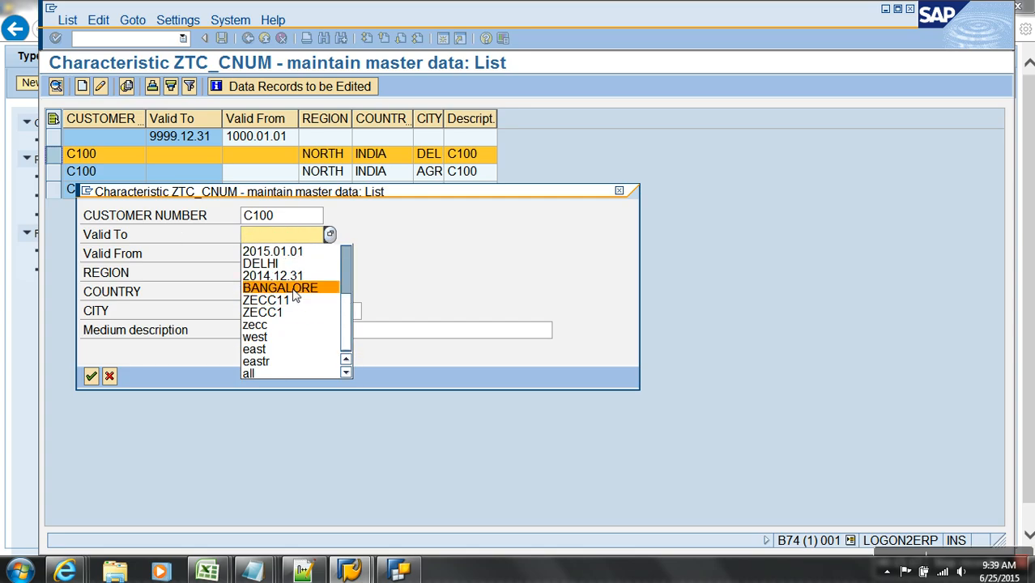
click(289, 278)
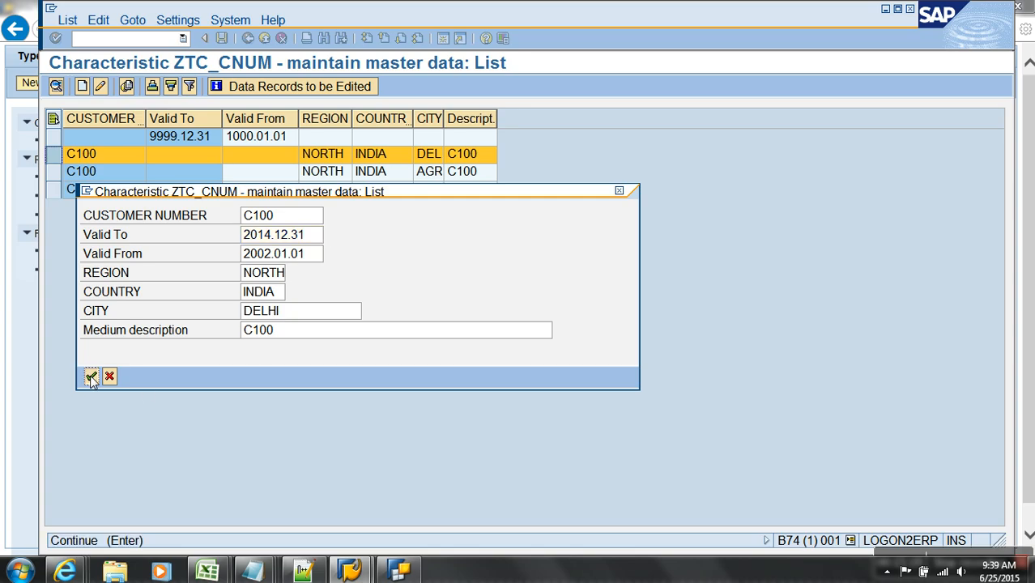
click(91, 376)
- Set the C100 Agra record's validity to 2015.01.01–9999.12.31 and save the master data
click(73, 172)
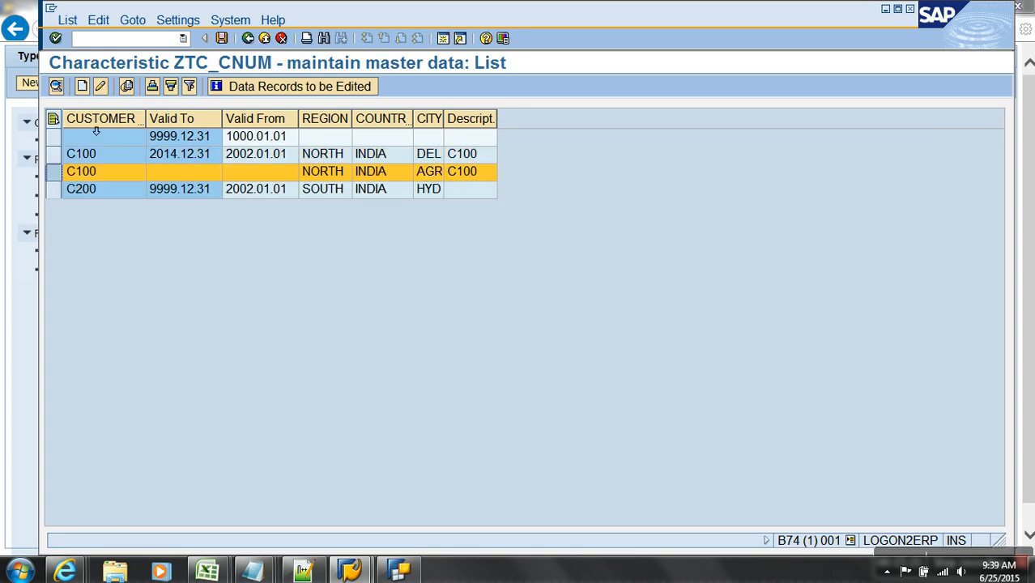
click(101, 86)
click(263, 253)
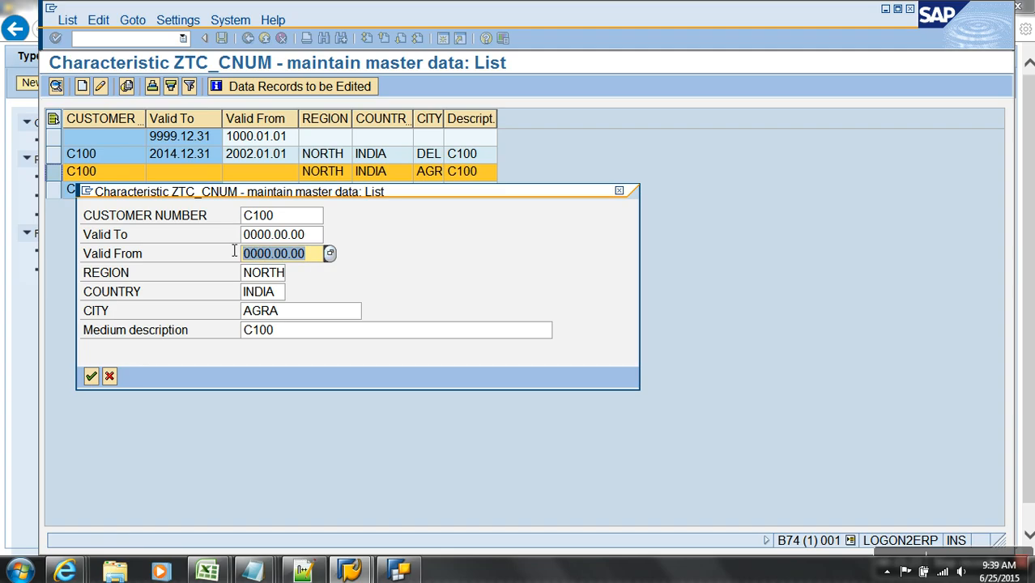
key(BackSpace)
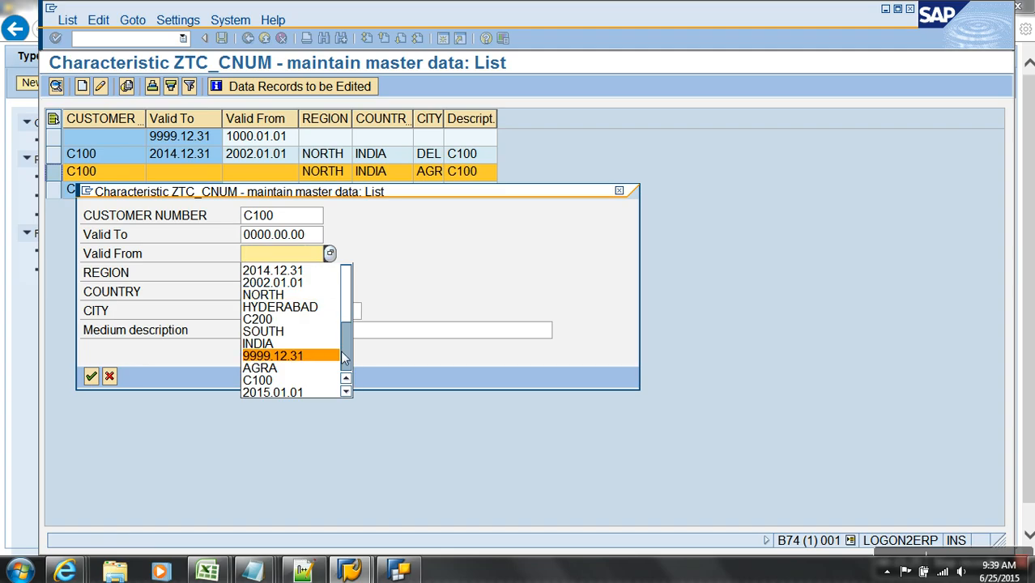
scroll(346, 349, down, 1)
scroll(347, 349, down, 2)
click(289, 285)
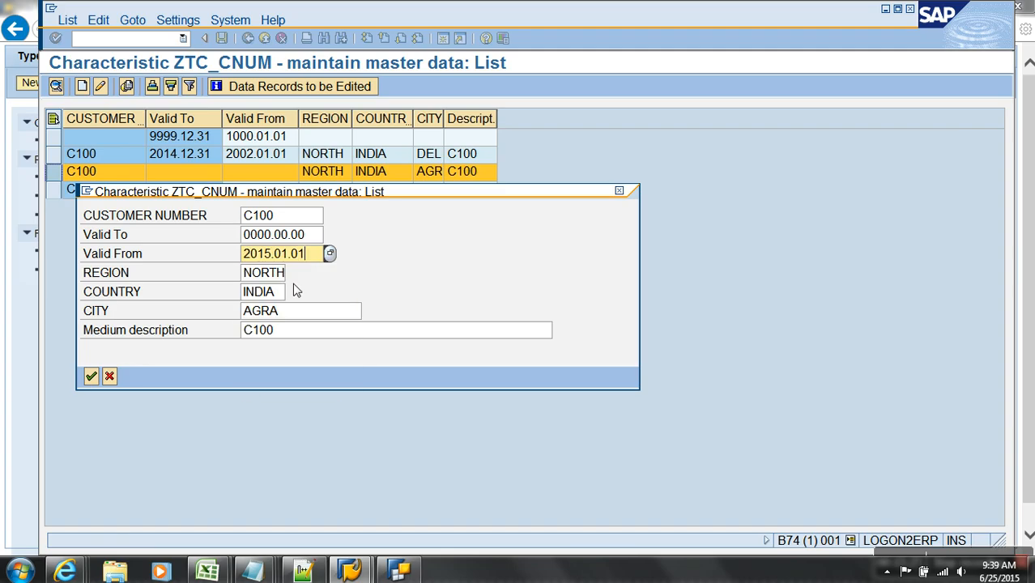
click(244, 234)
key(BackSpace)
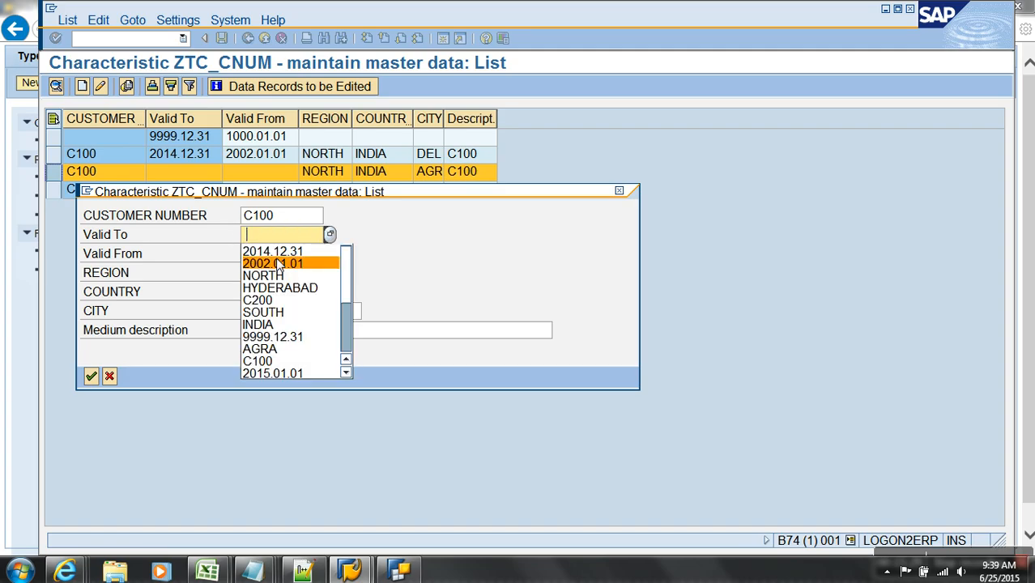
click(304, 336)
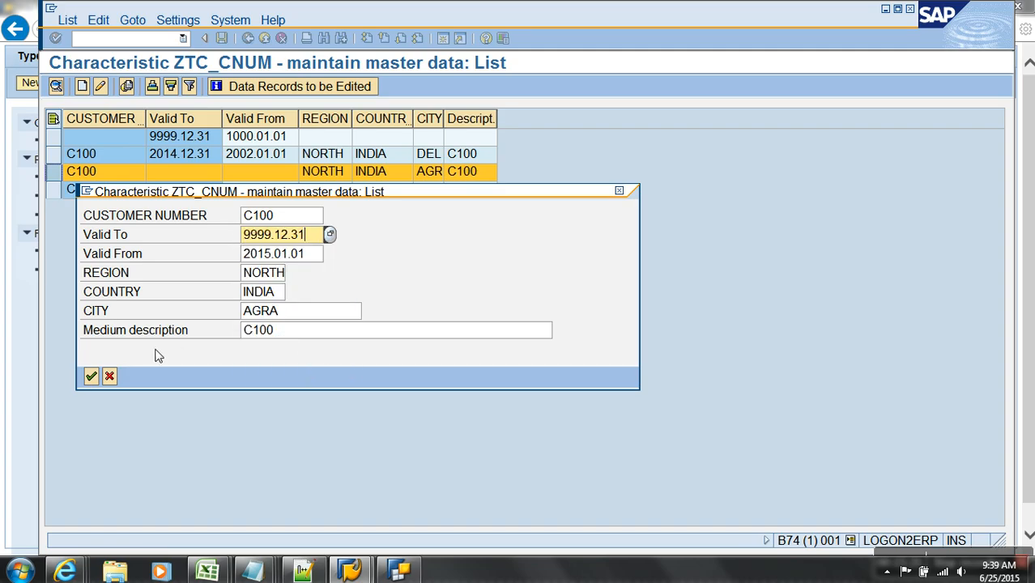
click(97, 378)
click(223, 38)
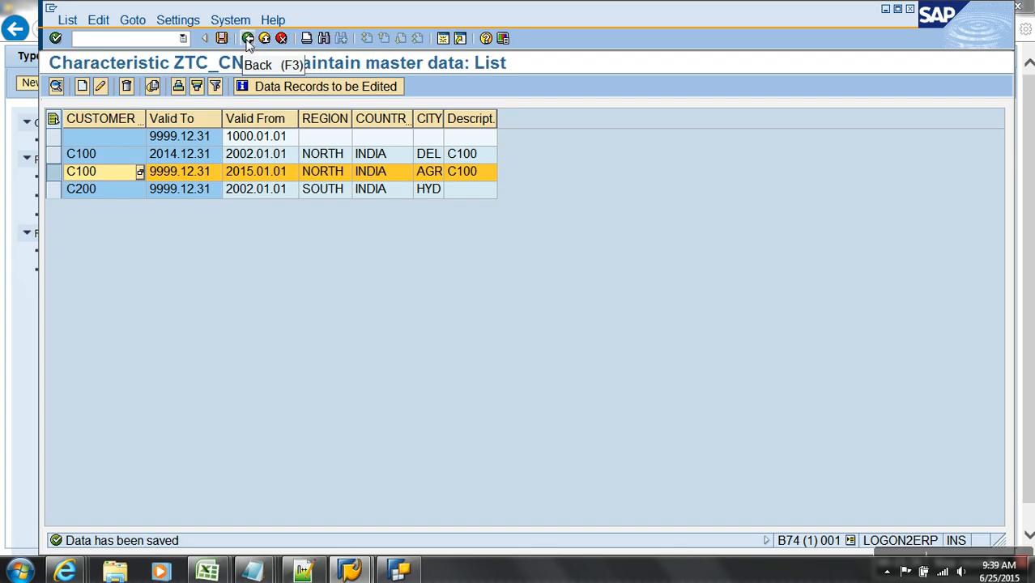
- Delete all TYPES OF ATTRIBUTES CUBE data, including dimension tables, then open the cube for editing
click(247, 39)
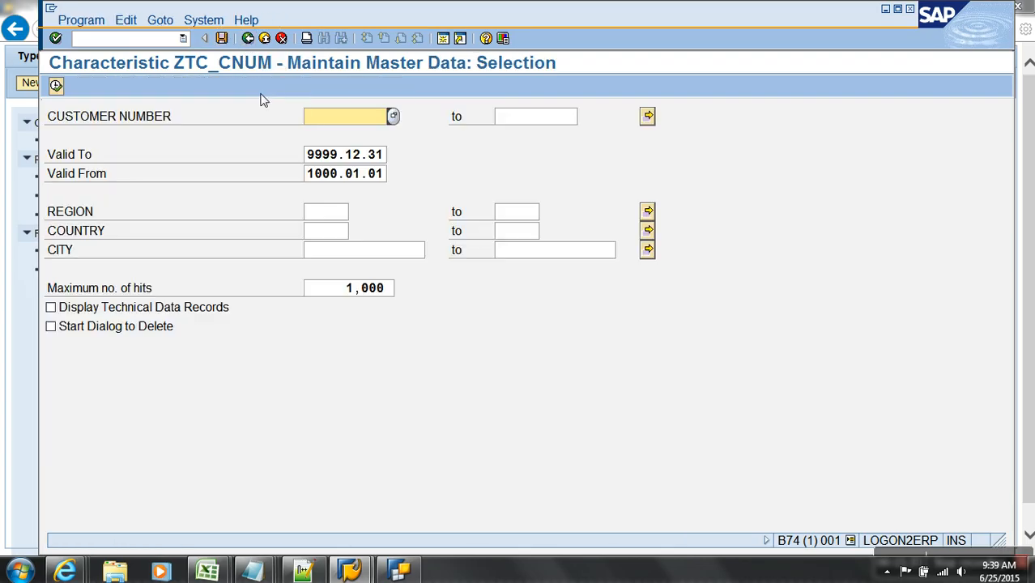
click(248, 38)
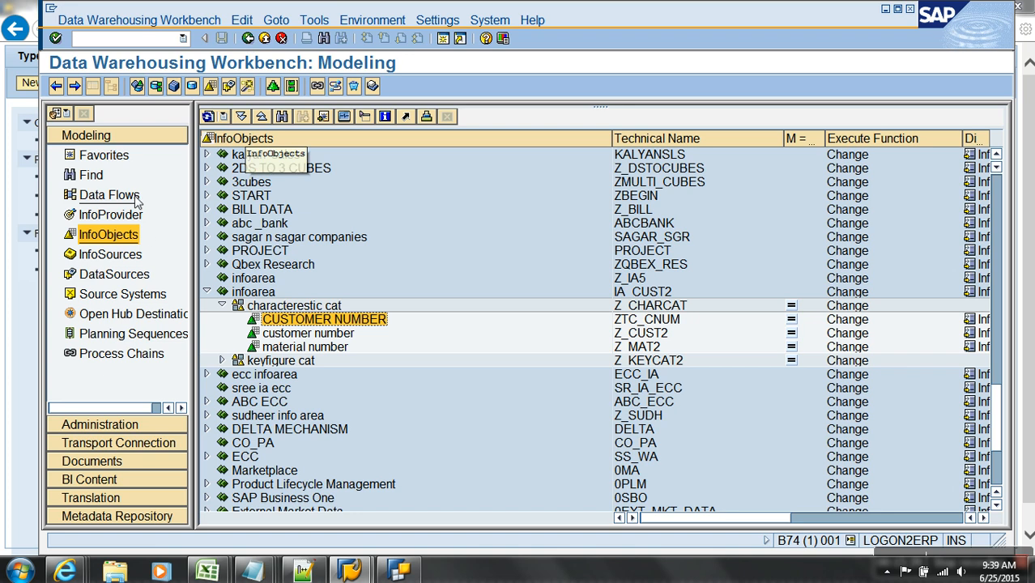
click(103, 155)
right_click(334, 197)
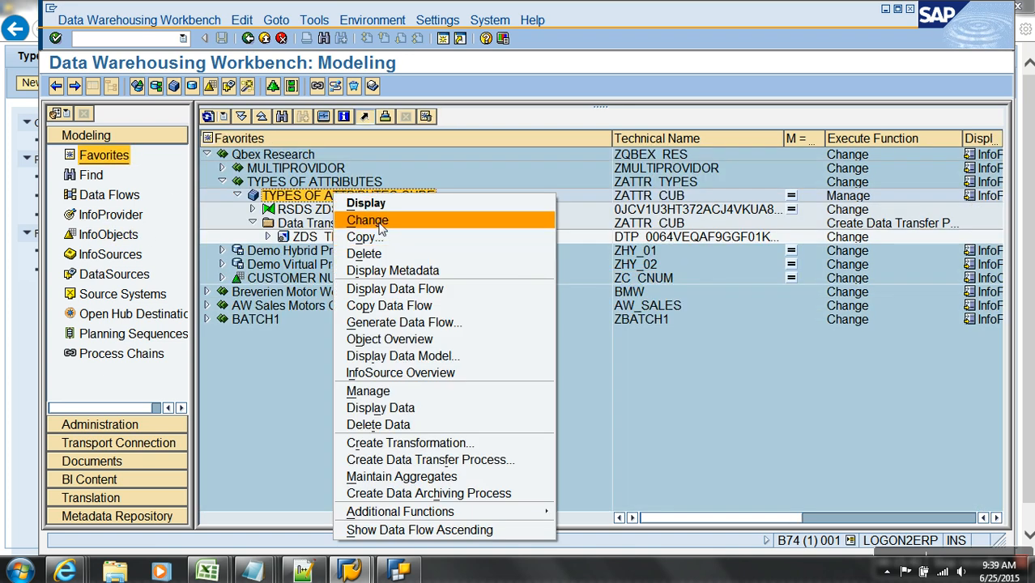
click(393, 426)
key(Return)
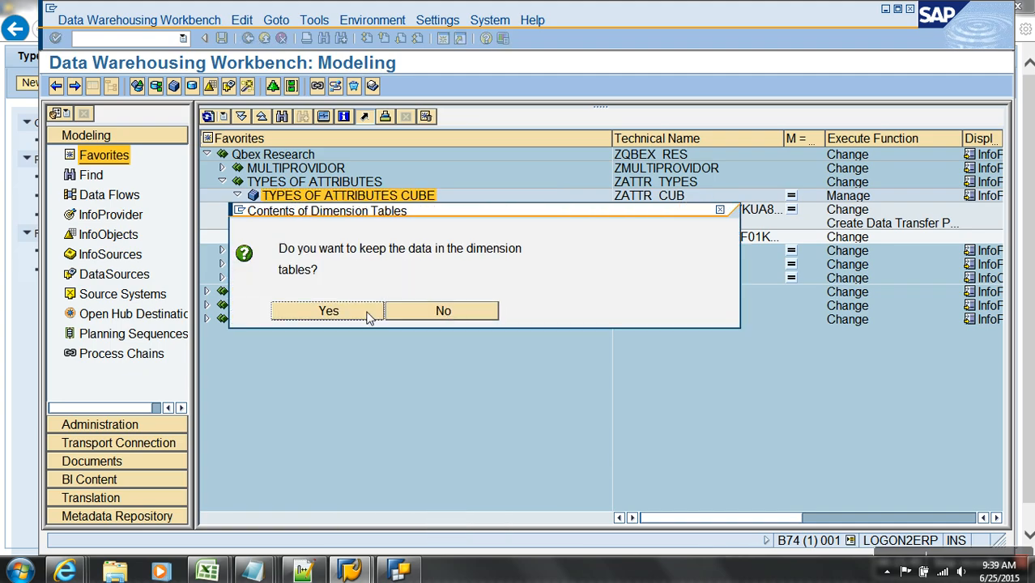
click(447, 309)
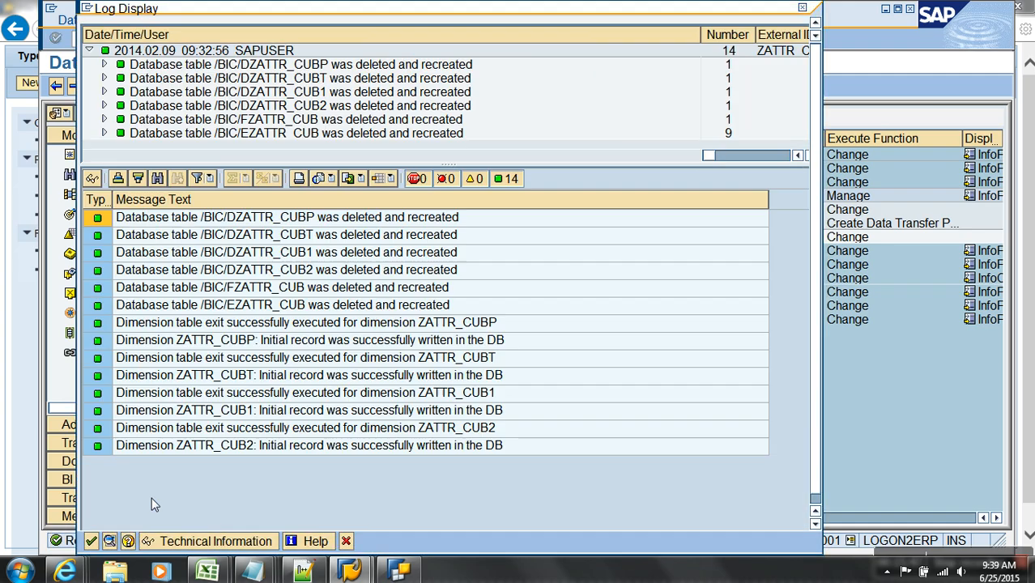
click(90, 541)
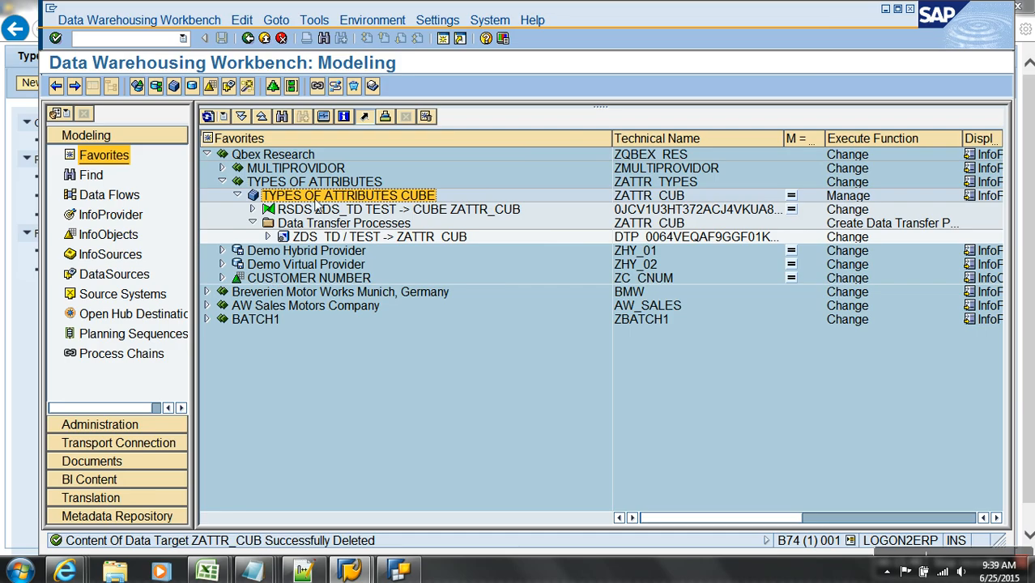
right_click(314, 204)
click(332, 224)
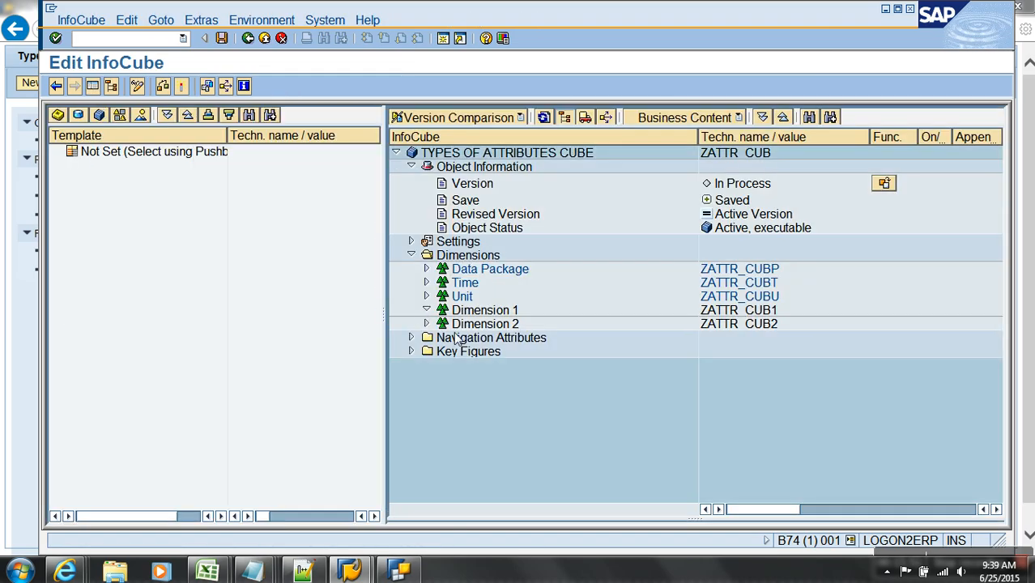
- Remove CUSTOMER NUMBER ZC_CNUM and CITY from the cube's Dimension 1
click(426, 310)
drag(494, 324, 310, 326)
drag(489, 332, 300, 328)
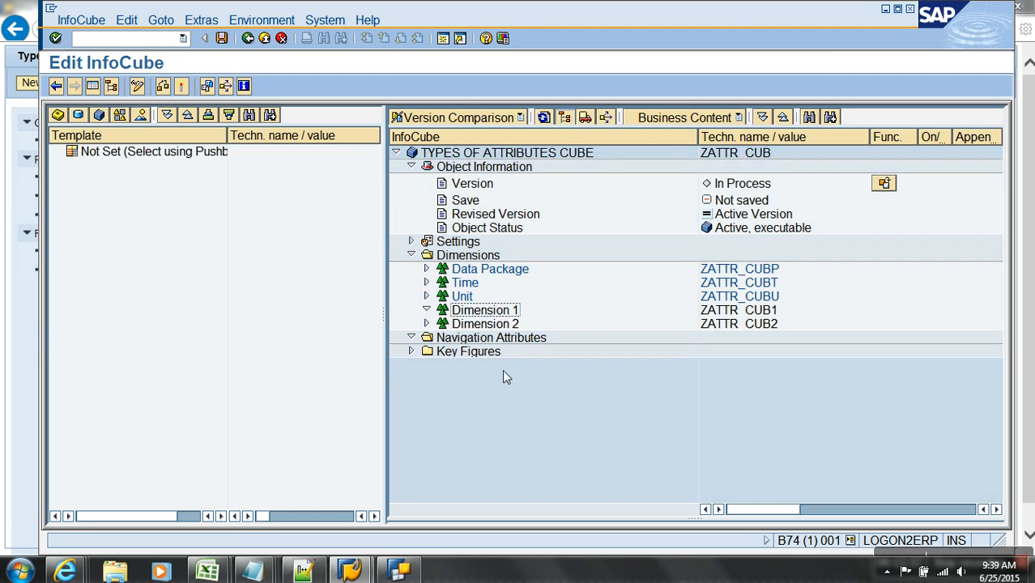
- Add InfoObject ZTC_CNUM to Dimension 1 by direct input
right_click(492, 313)
click(548, 392)
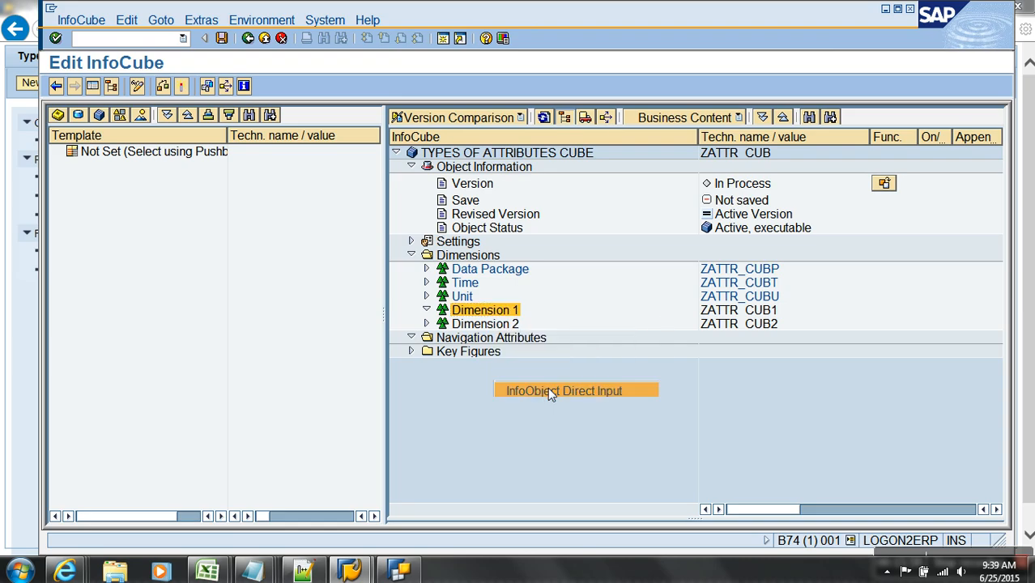
text(Z)
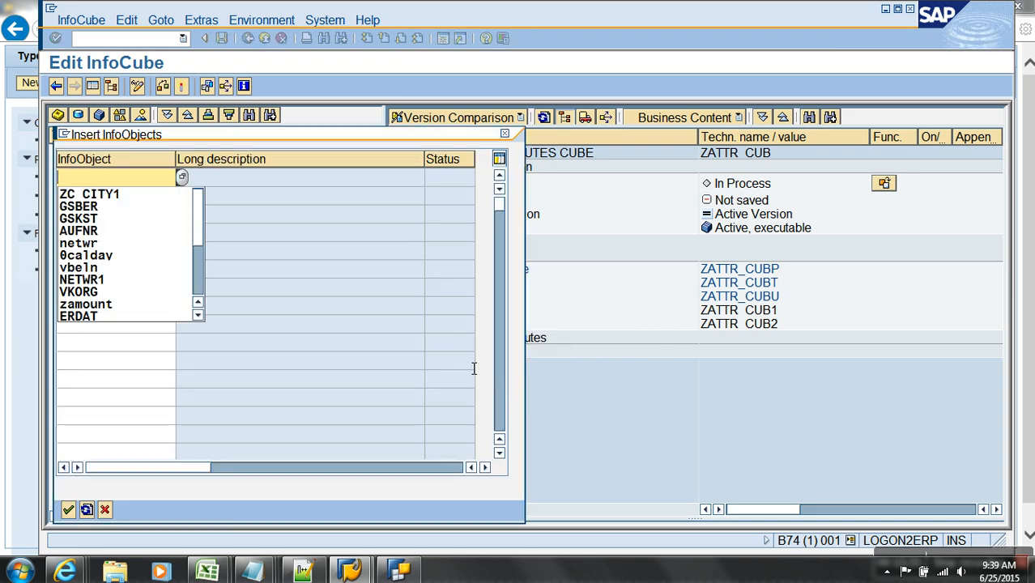
text(C_CNUMT)
key(Return)
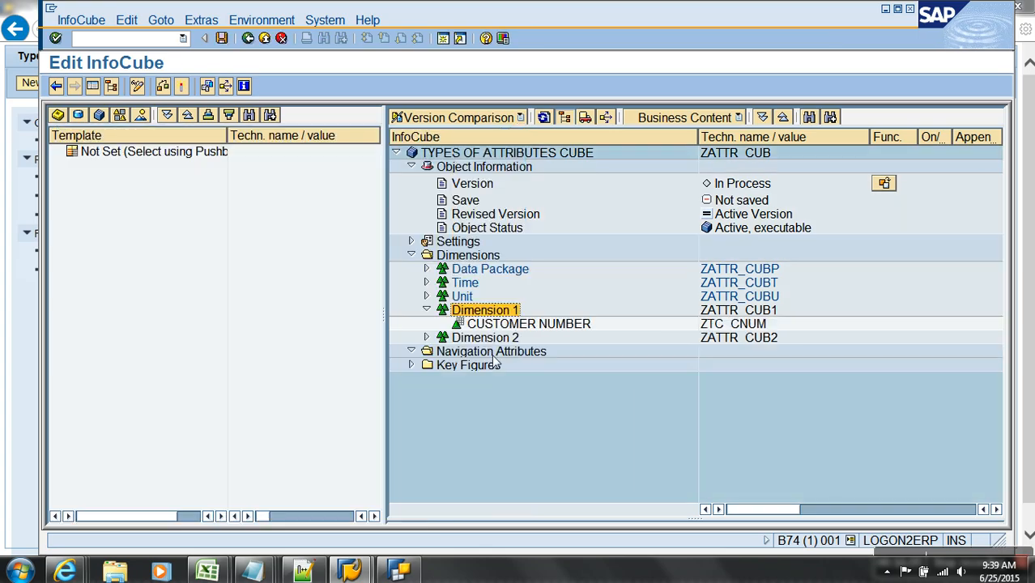
click(742, 325)
- Activate the changed cube despite the removed InfoObjects and return to the workbench
click(181, 86)
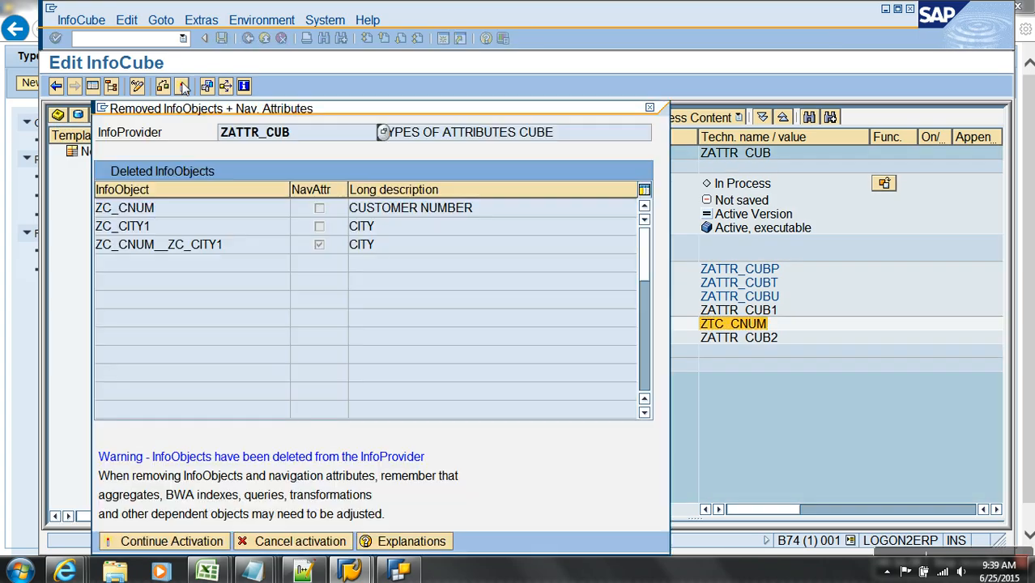
click(162, 542)
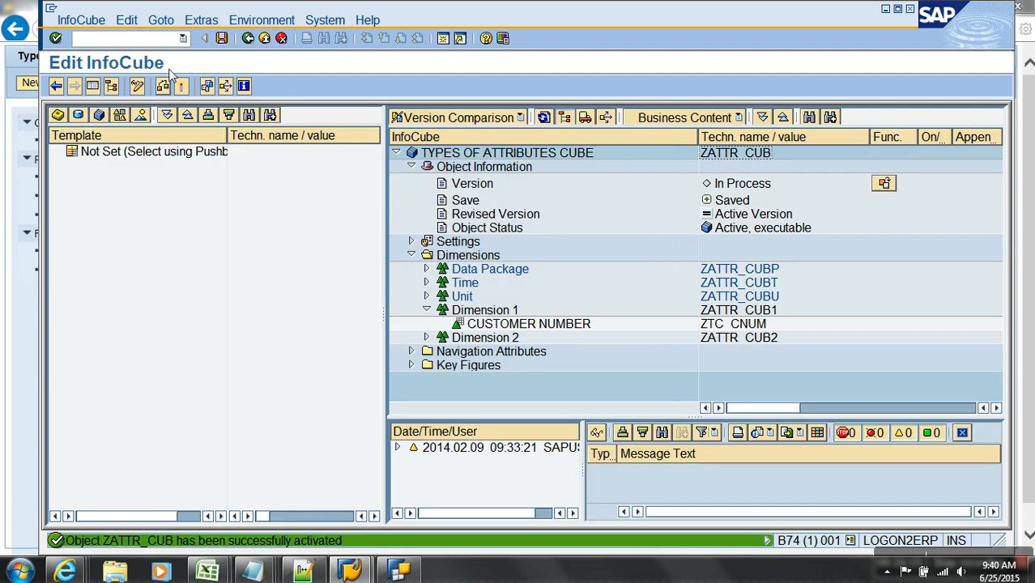
click(249, 39)
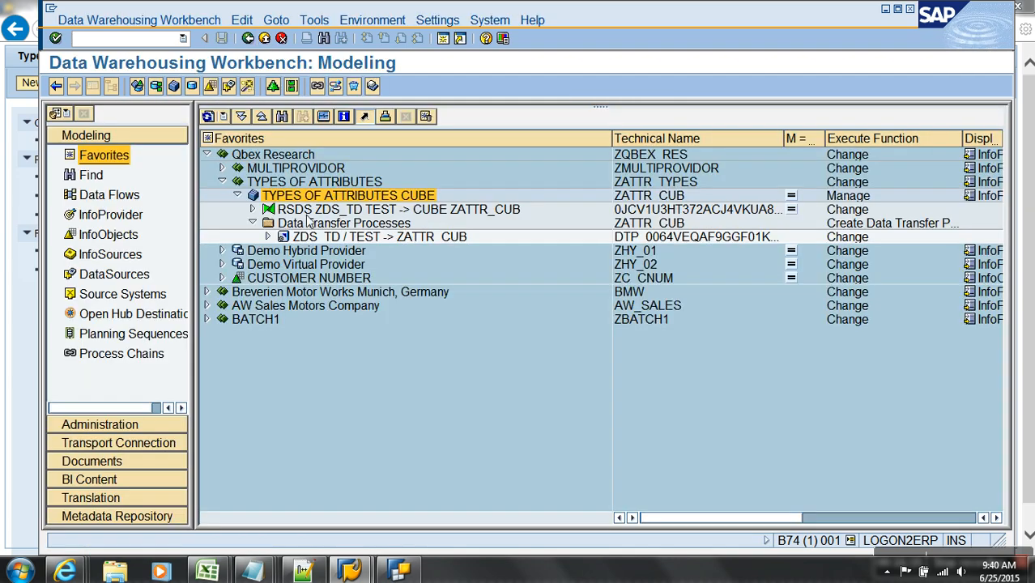
- In the ZDS_TD → ZATTR_CUB transformation, map source /BIC/ZC_CNUM to the ZTC_CNUM rule
click(208, 118)
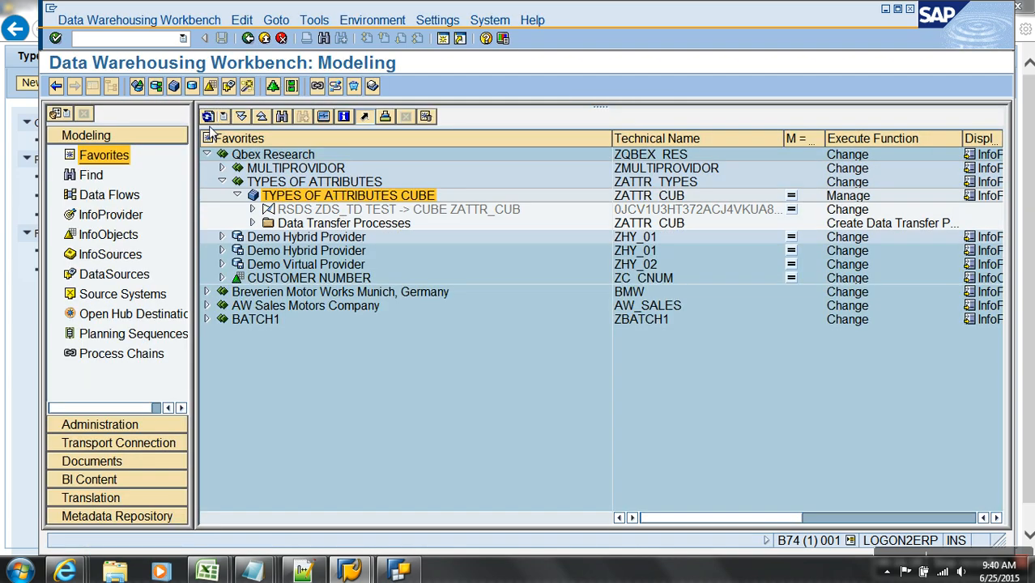
right_click(333, 209)
click(356, 232)
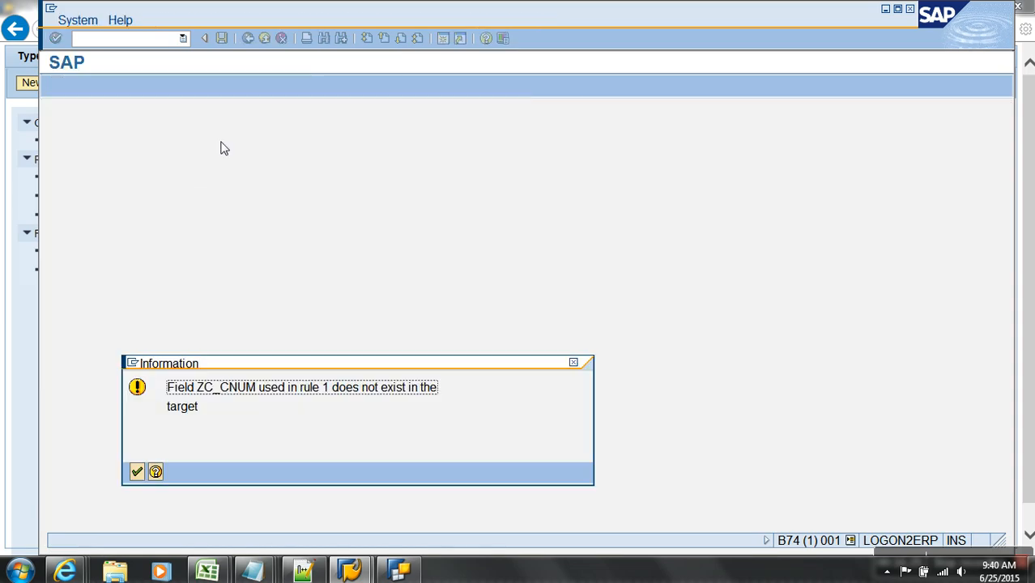
key(Return)
key(Return)
key(Return)
key(Return)
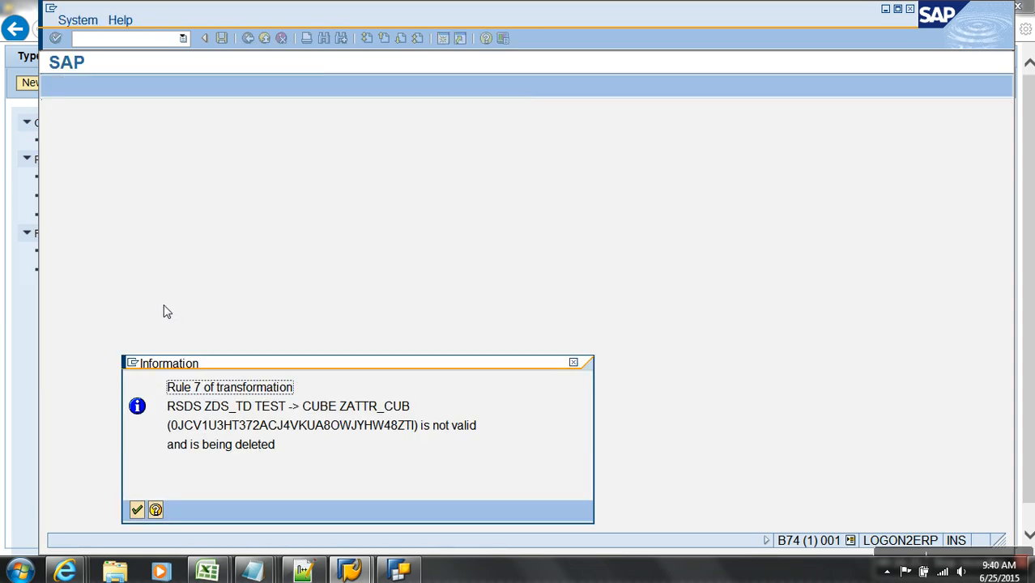
key(Return)
key(Return)
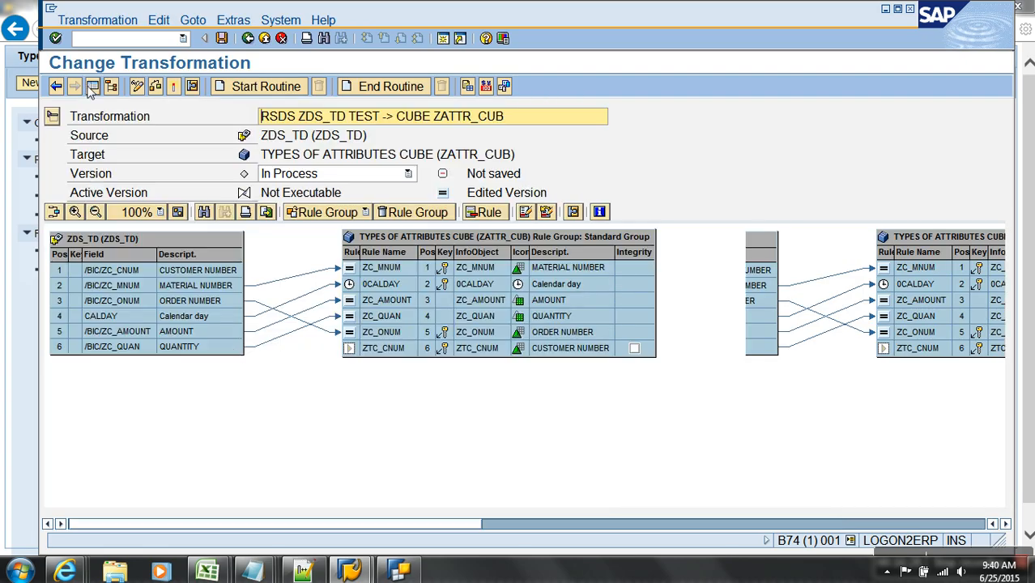
drag(223, 272, 369, 357)
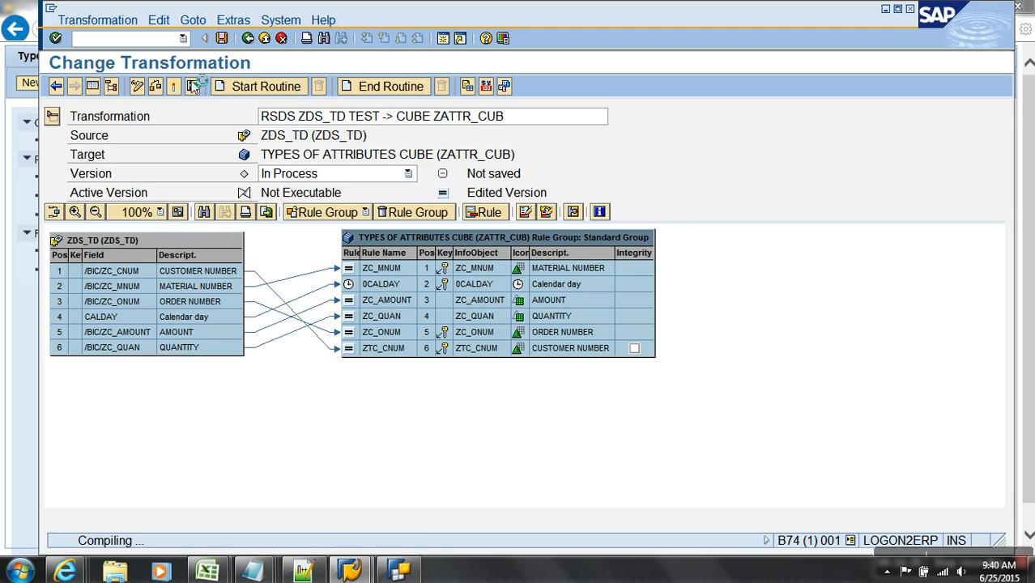
click(265, 39)
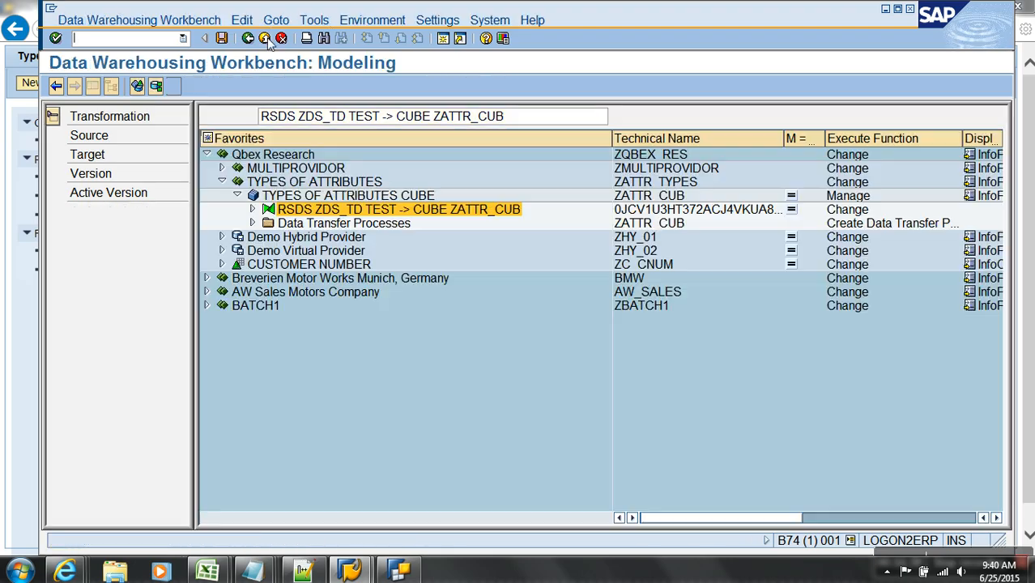
- Open the ZDS_TD / TEST → ZATTR_CUB DTP for change and activate it
click(253, 223)
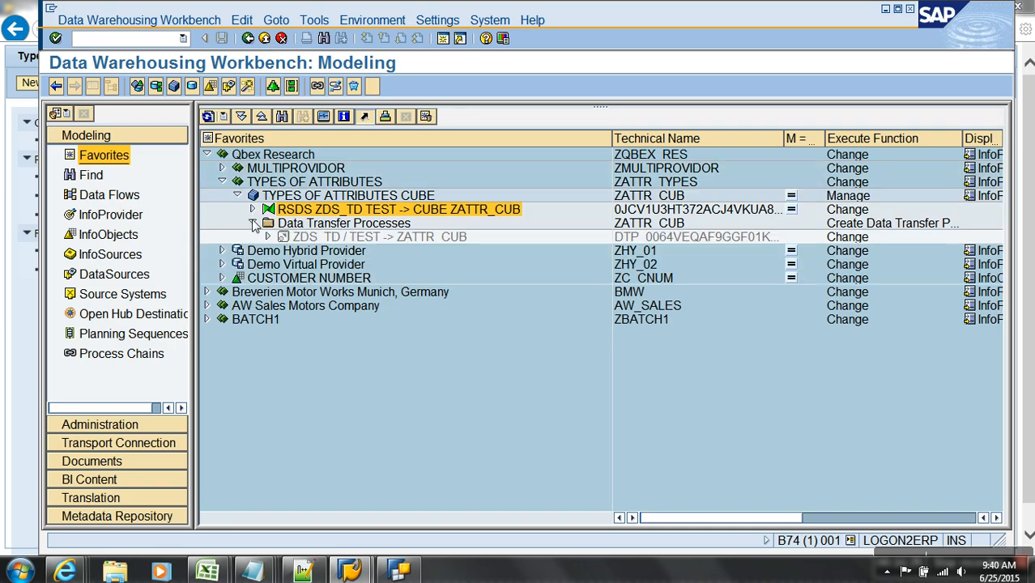
right_click(339, 237)
click(369, 259)
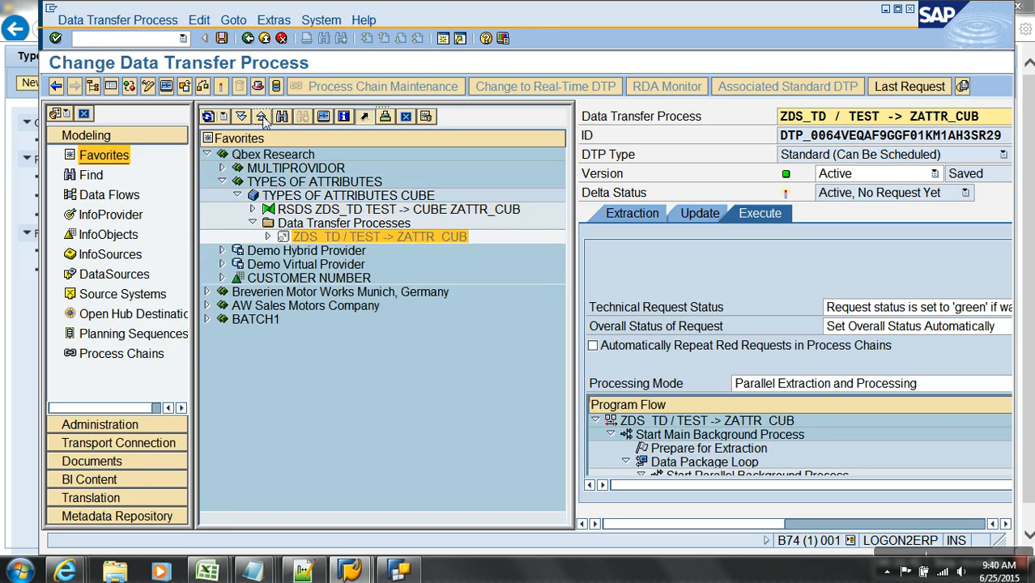
click(220, 86)
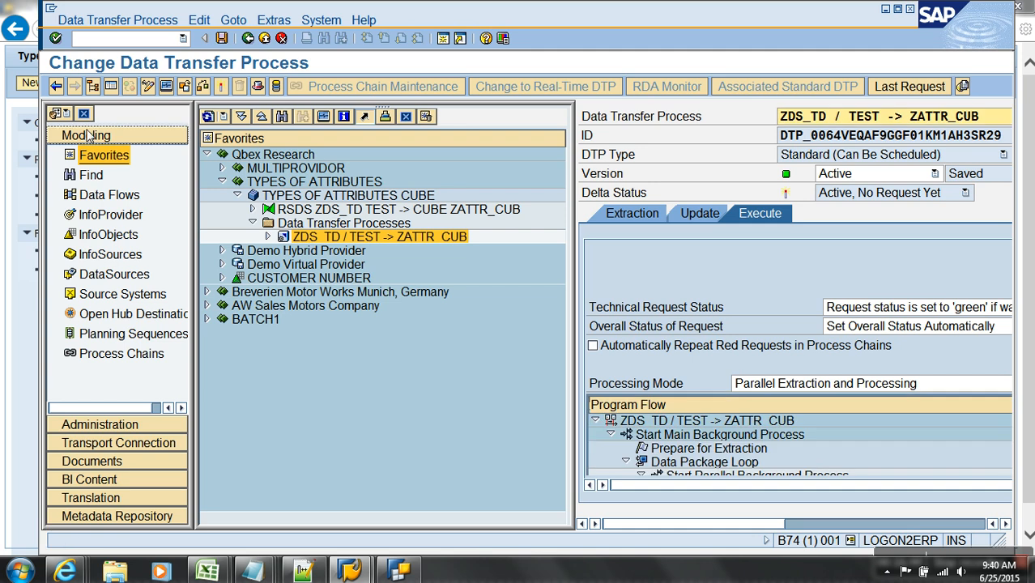
click(112, 87)
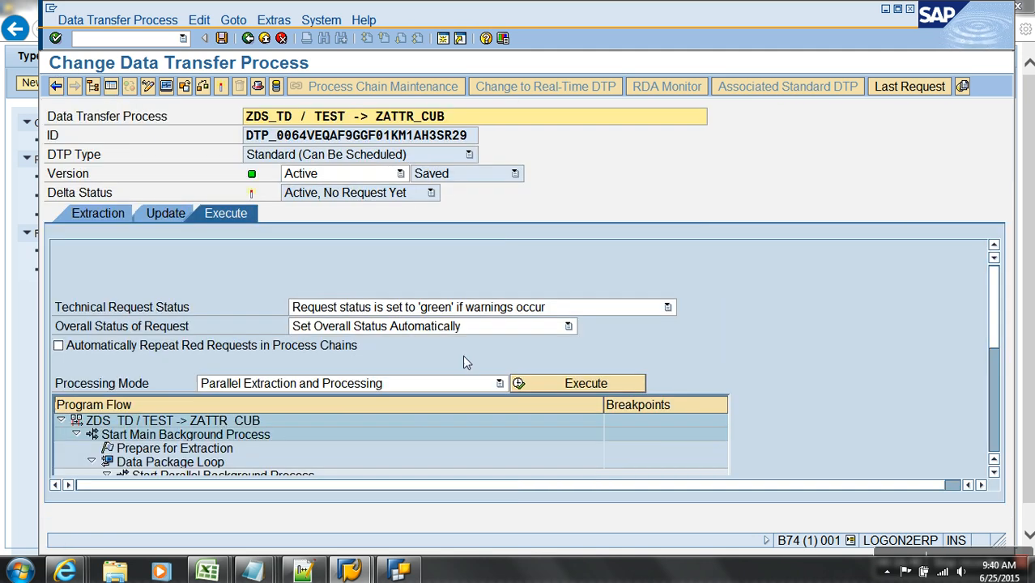
- Execute the DTP and refresh its monitor until request 5,220 shows 3 records in green
click(518, 383)
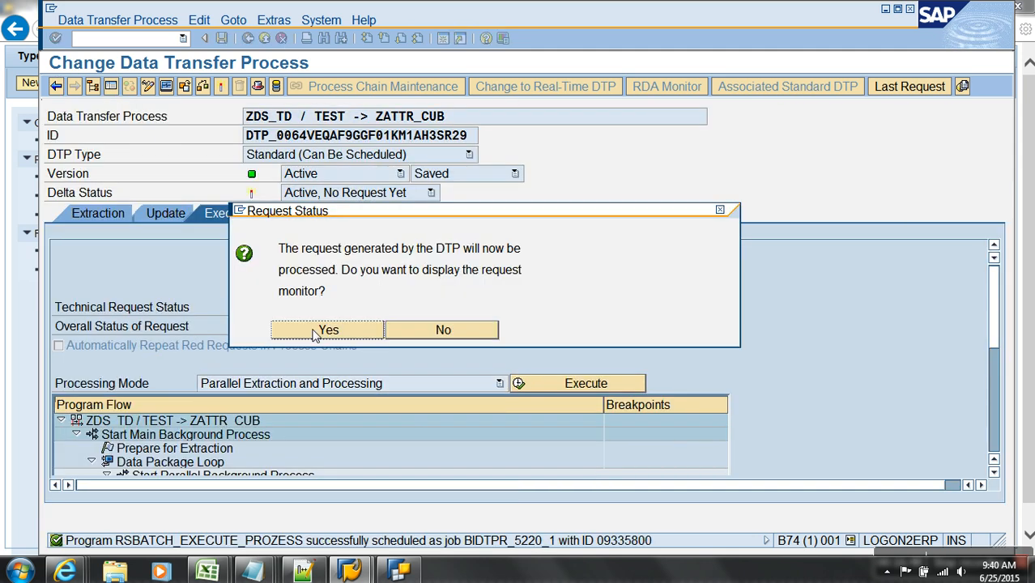
click(344, 331)
click(58, 87)
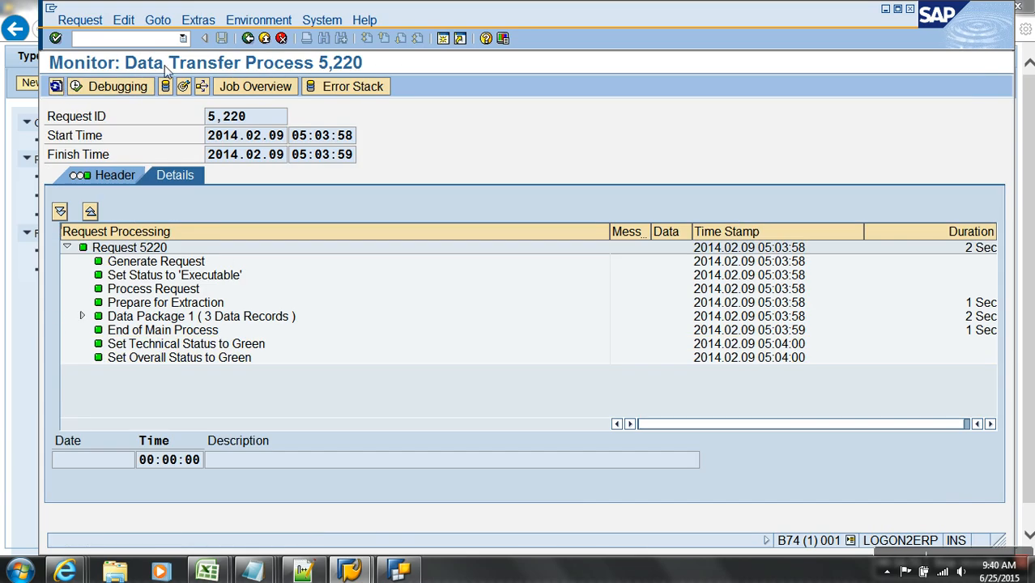
click(248, 38)
- Close Query Designer, relaunch it and log on to the sap bw system with the password
click(399, 571)
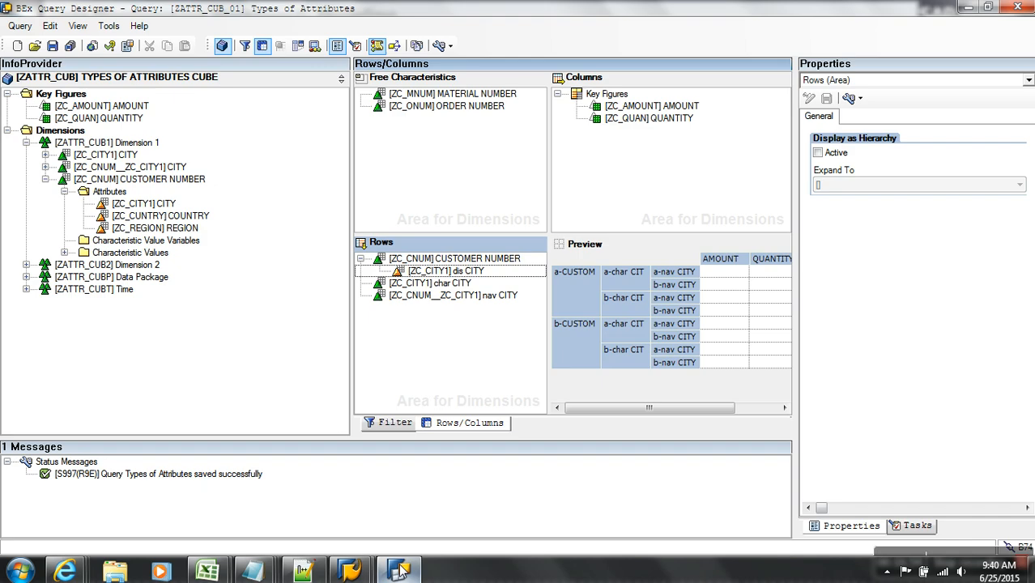
click(1015, 11)
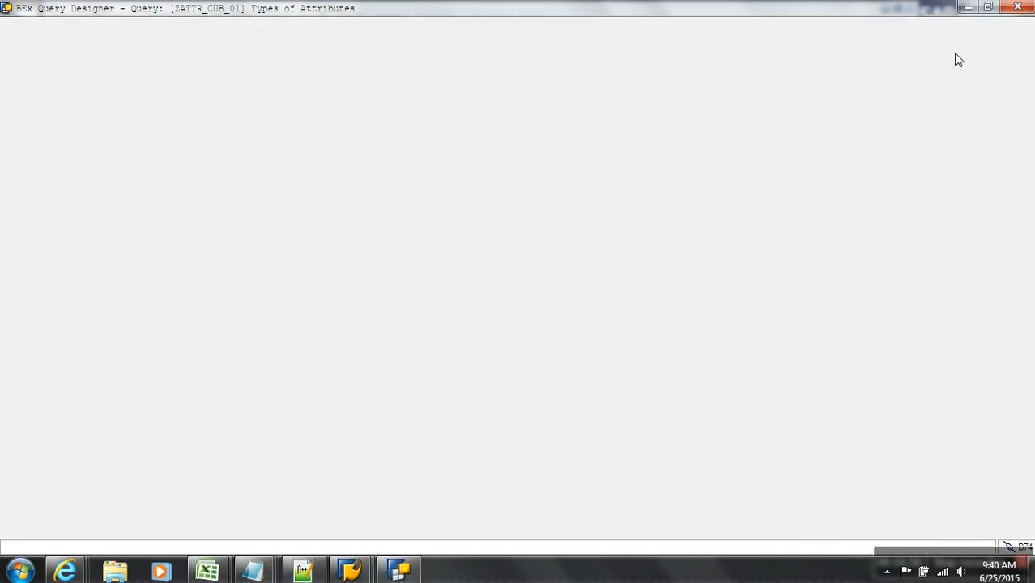
click(19, 571)
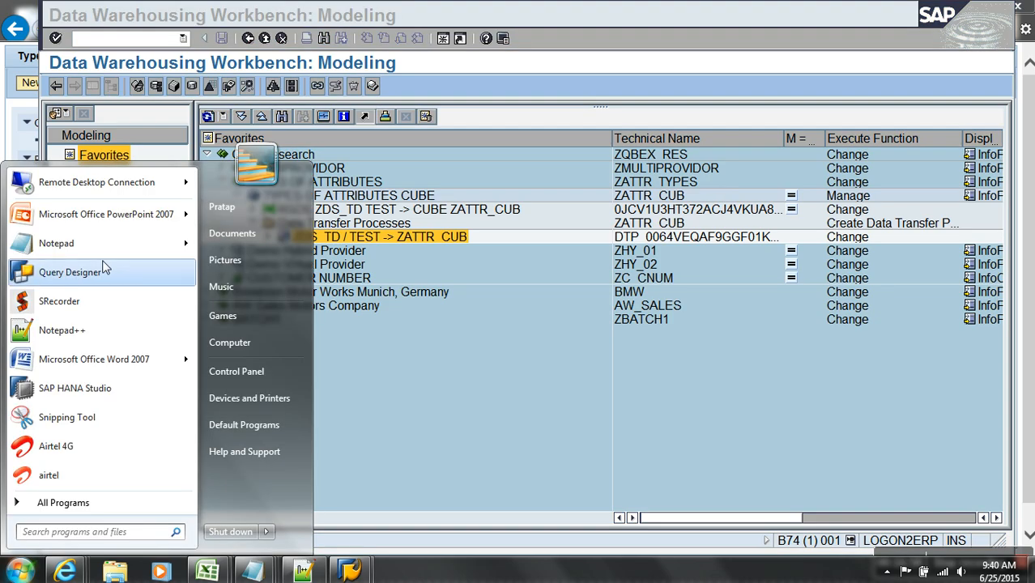
click(70, 272)
click(469, 260)
click(552, 367)
text(****)
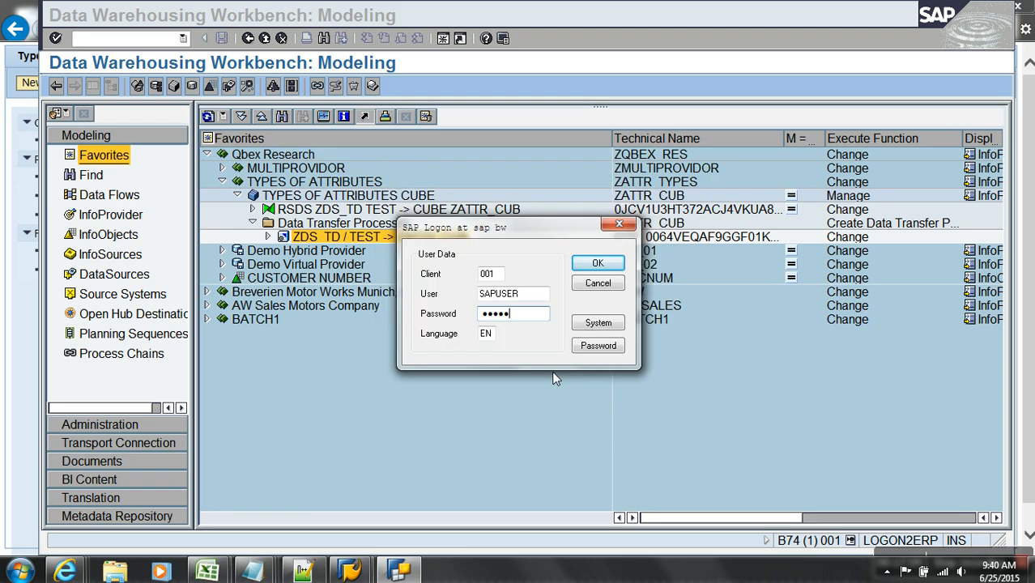
click(605, 265)
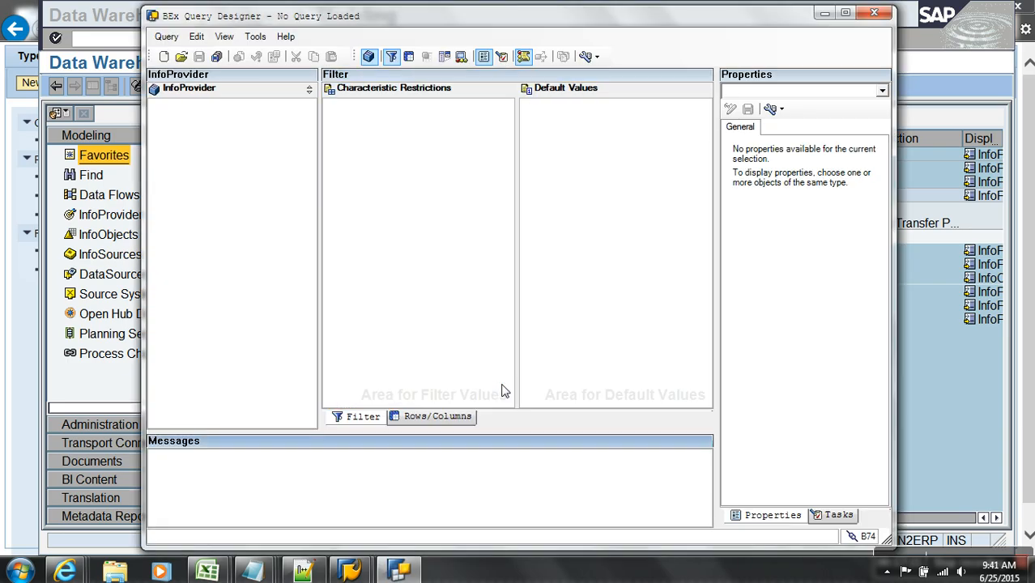
- Find query ZATTR_CUB_01 by searching 'zat' and open the Types of Attributes query layout
click(182, 57)
click(337, 199)
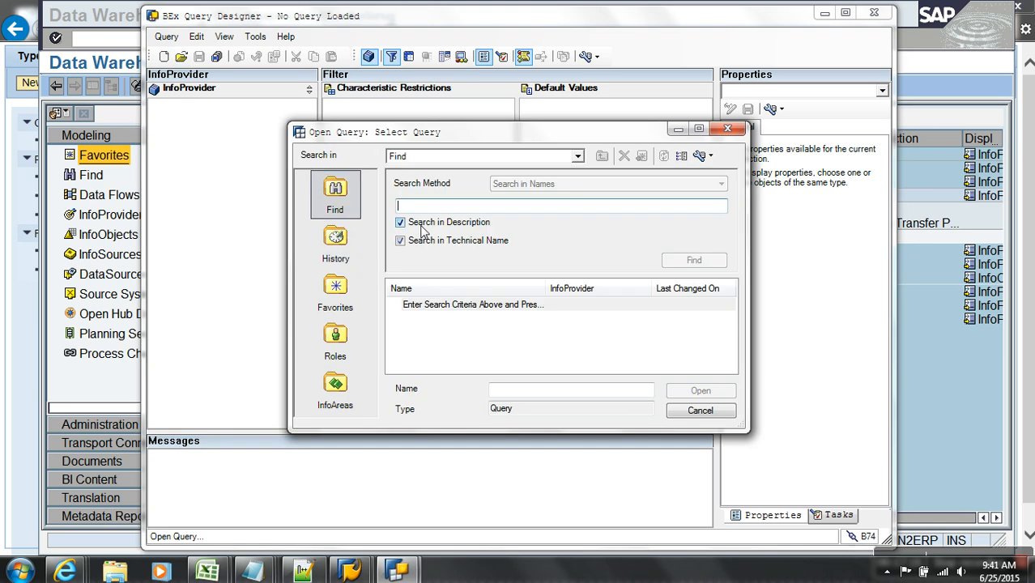
text(zat)
key(Return)
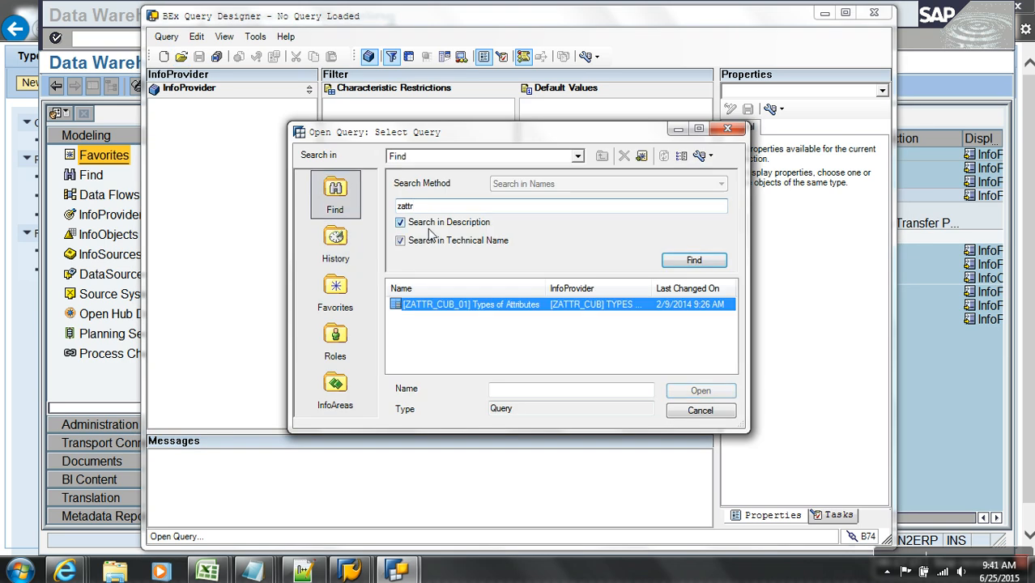
double_click(448, 305)
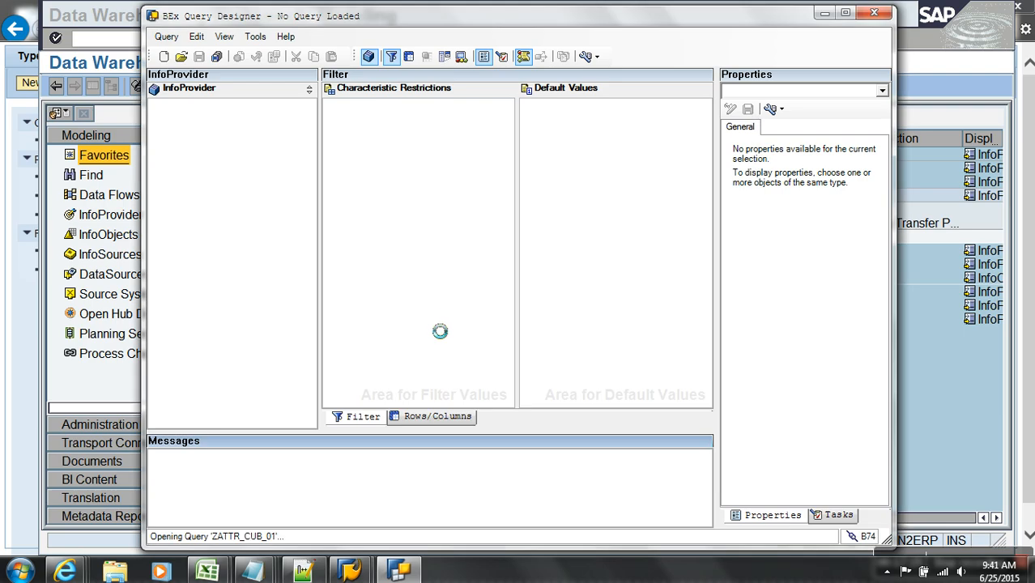
click(441, 417)
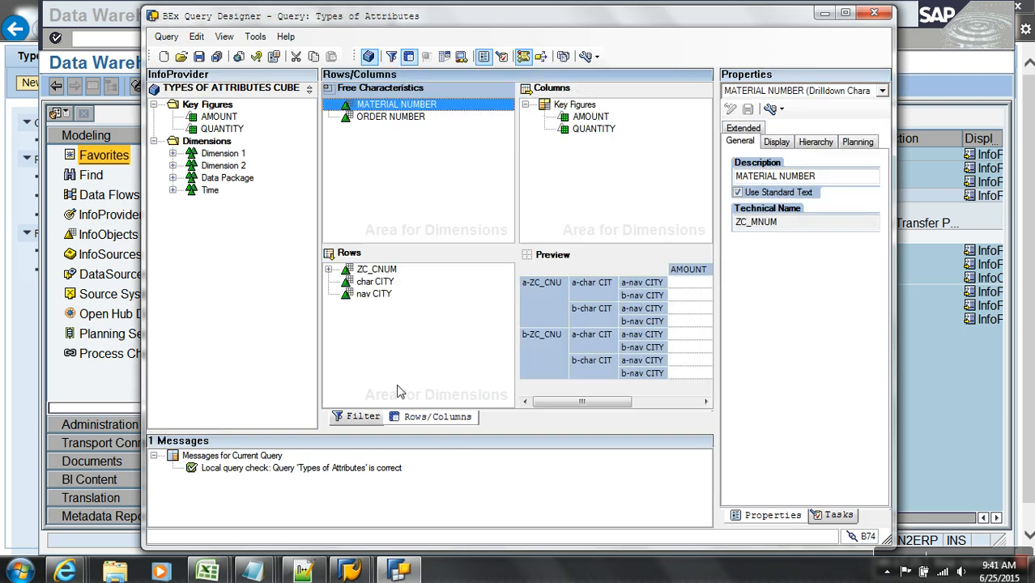
- Replace the old Rows characteristics with CUSTOMER NUMBER and its CITY attribute, then save
click(364, 271)
shift+click(371, 297)
drag(375, 275, 224, 212)
click(172, 154)
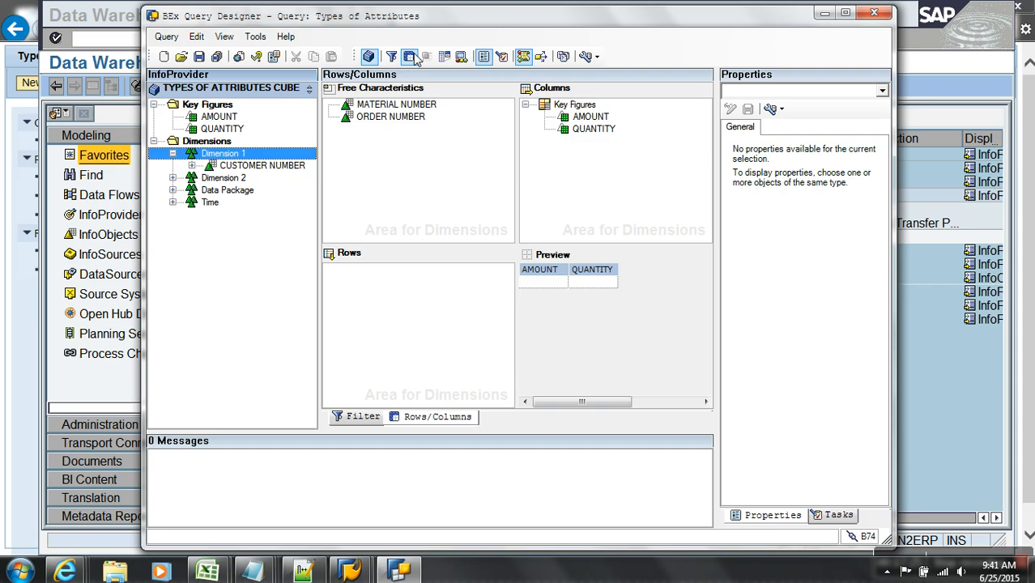
double_click(441, 27)
drag(110, 159, 300, 283)
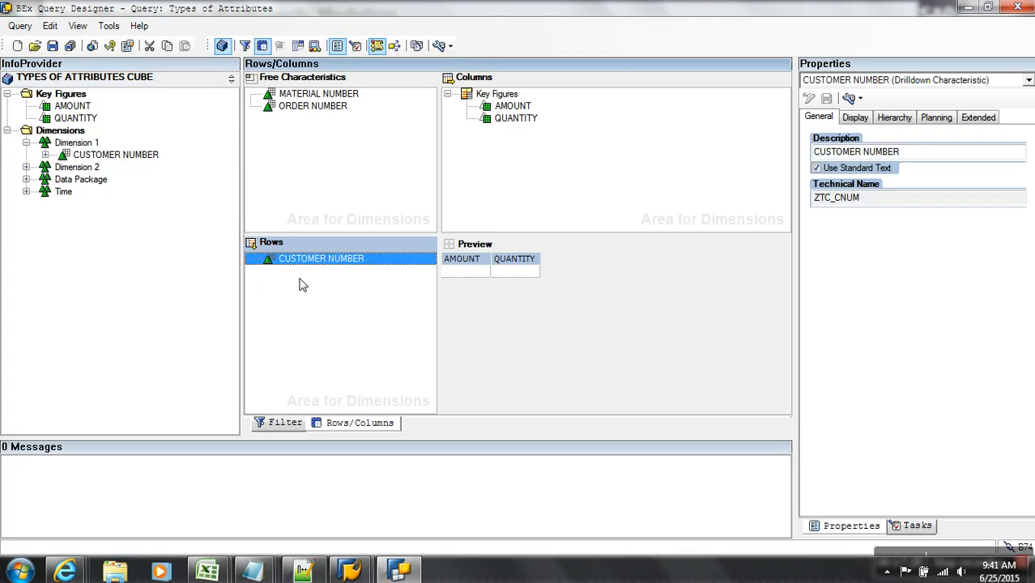
click(46, 155)
click(64, 167)
drag(129, 181, 283, 271)
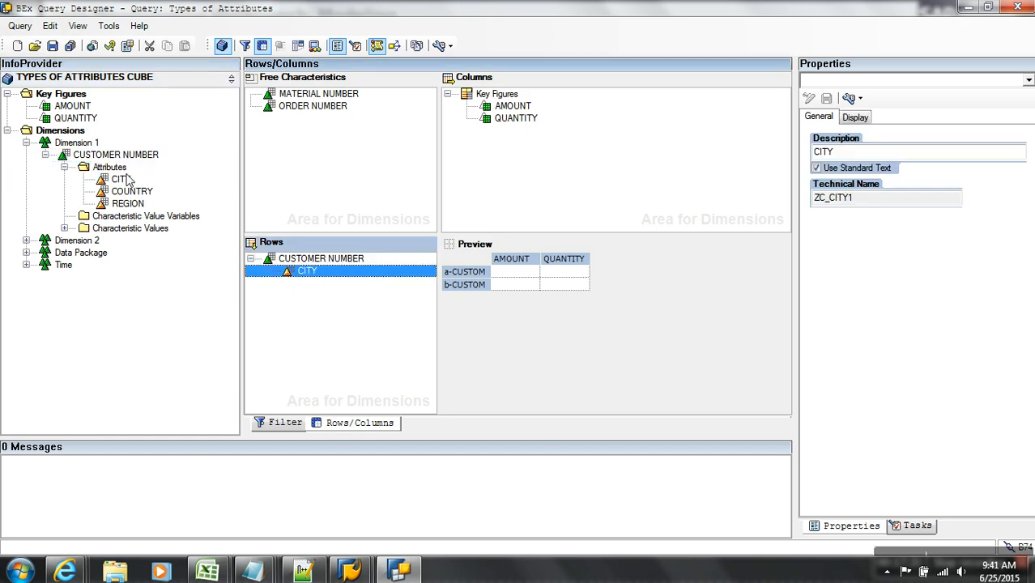
click(51, 45)
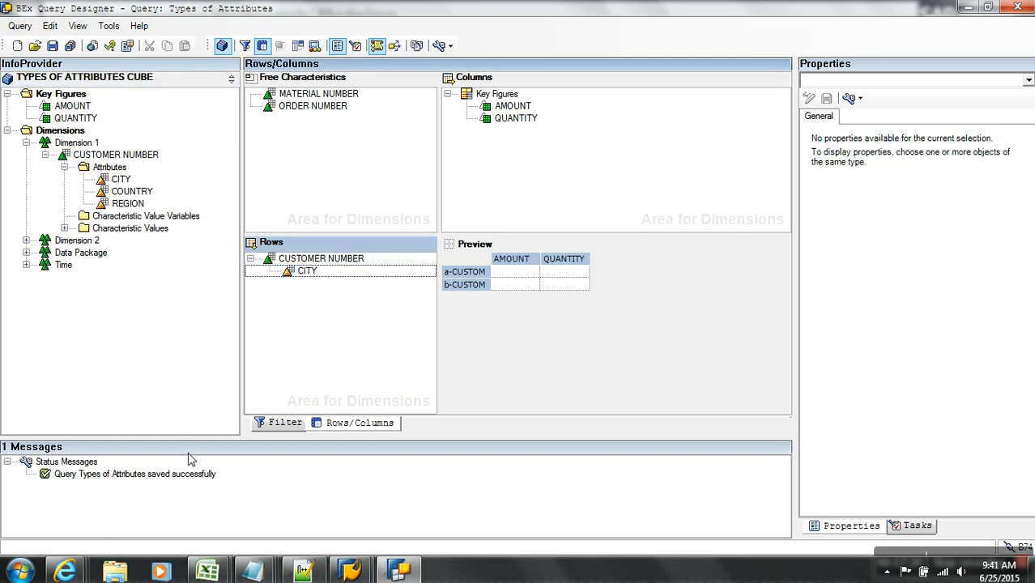
- Set CUSTOMER NUMBER to display as Key and Text and save the query again
click(344, 260)
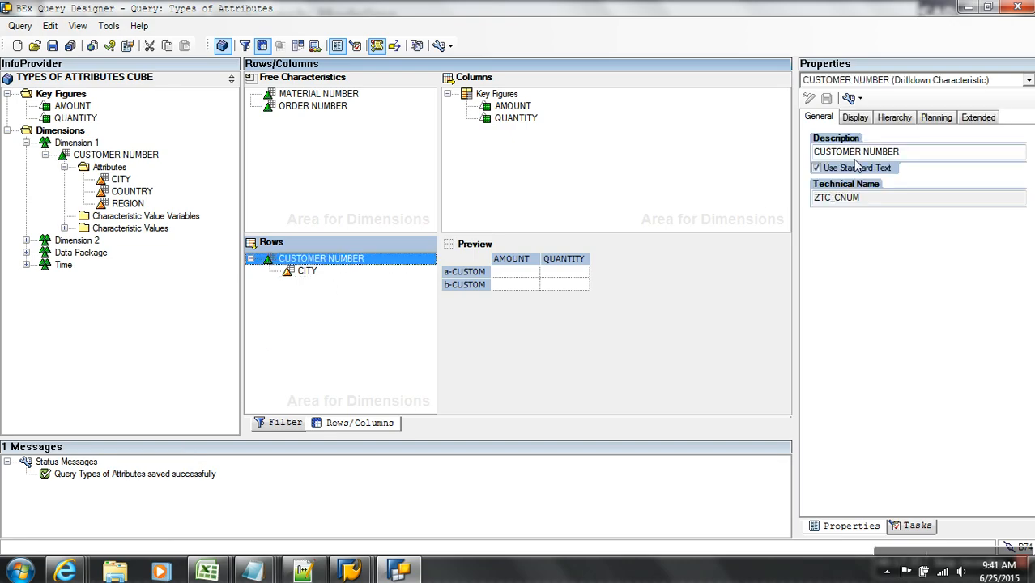
click(857, 116)
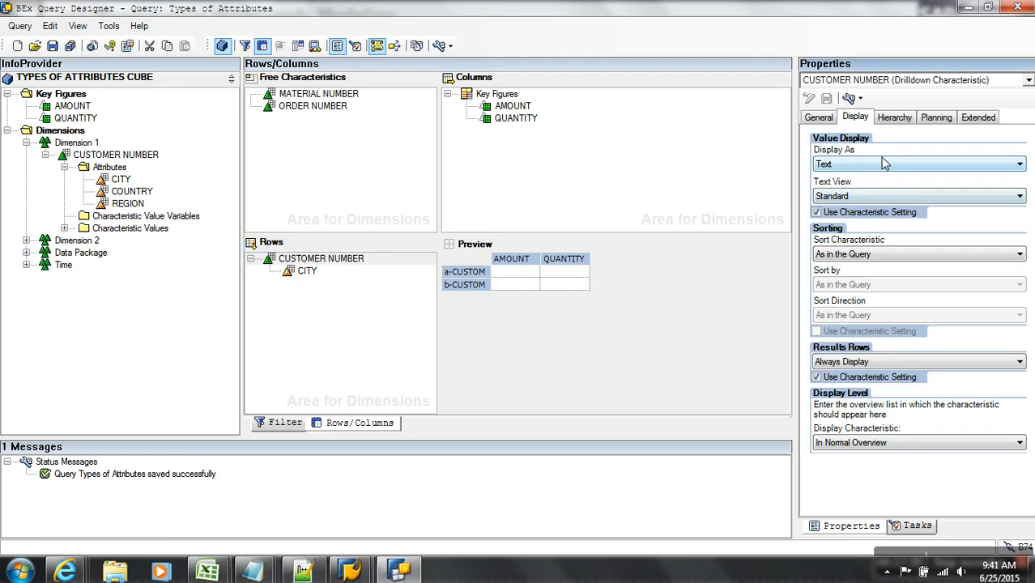
click(885, 163)
click(836, 188)
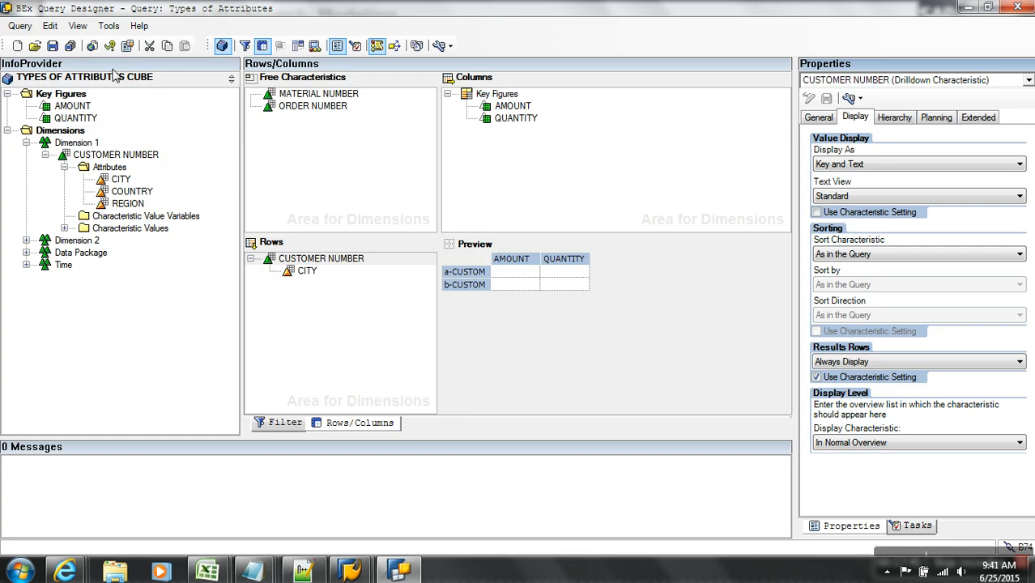
click(51, 45)
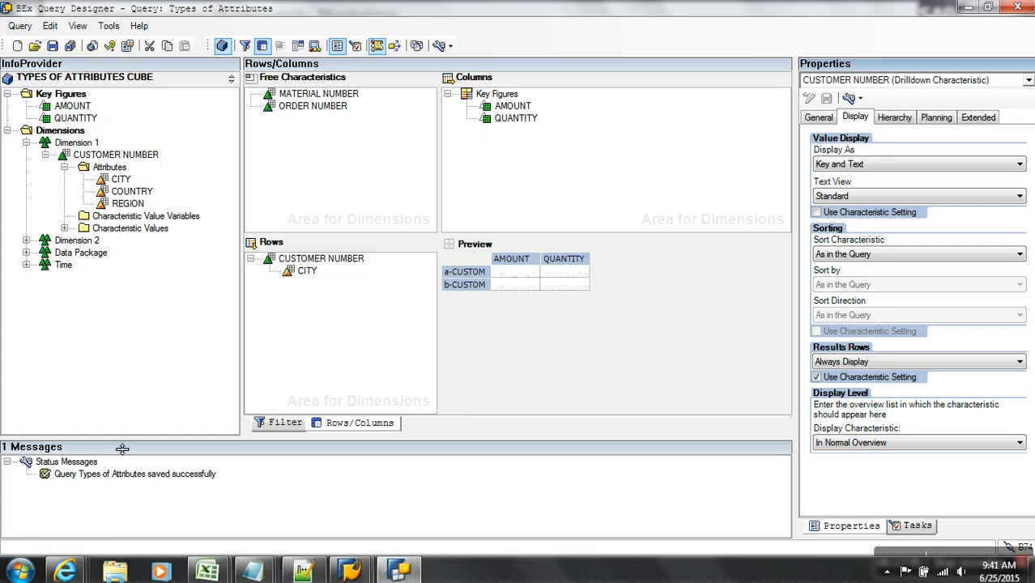
key(alt+Tab)
- Bring the ZATTR_CUB_01 BEx Web report to the front in Internet Explorer and refresh it
click(72, 573)
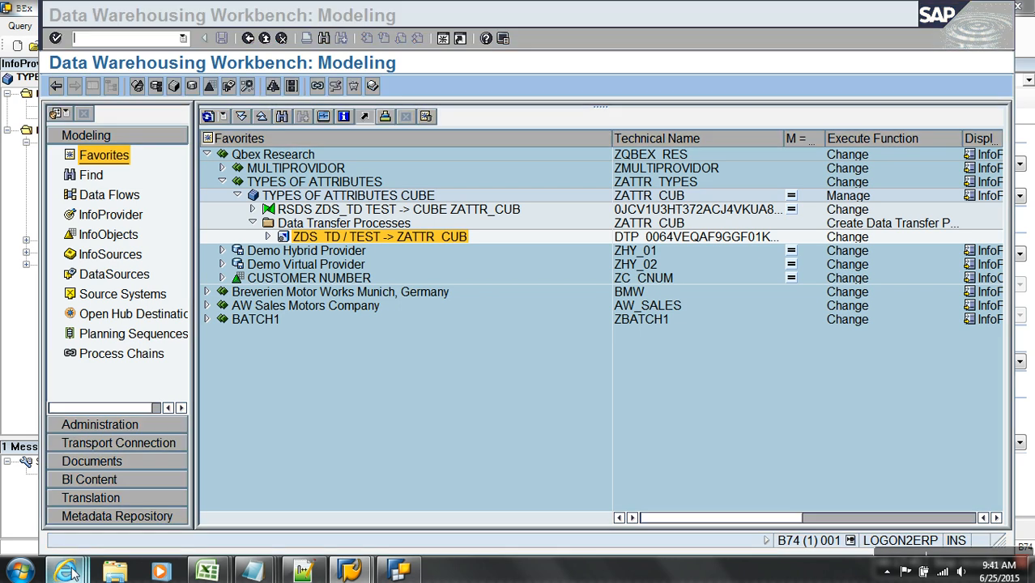
click(983, 510)
click(962, 29)
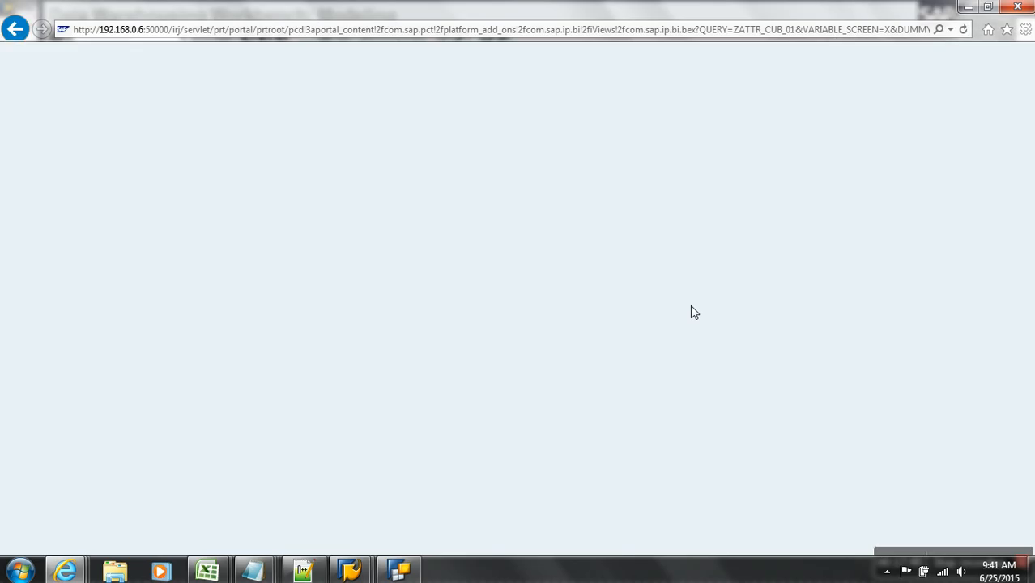
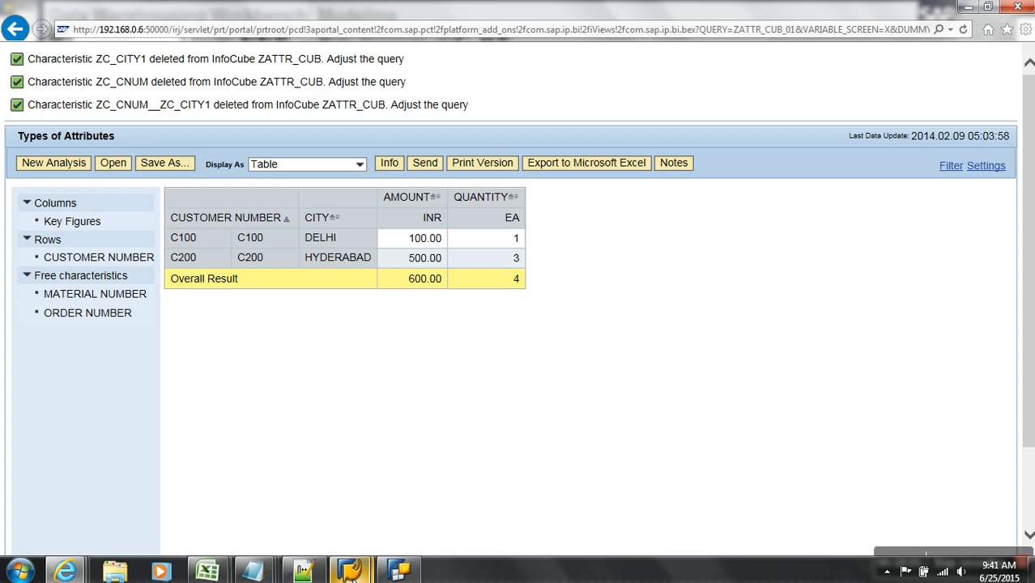
- Check the Workbench system status, noting licence expiration 2014.03.13, then return to Query Designer
mouse_move(350, 571)
click(420, 511)
click(452, 22)
mouse_move(489, 20)
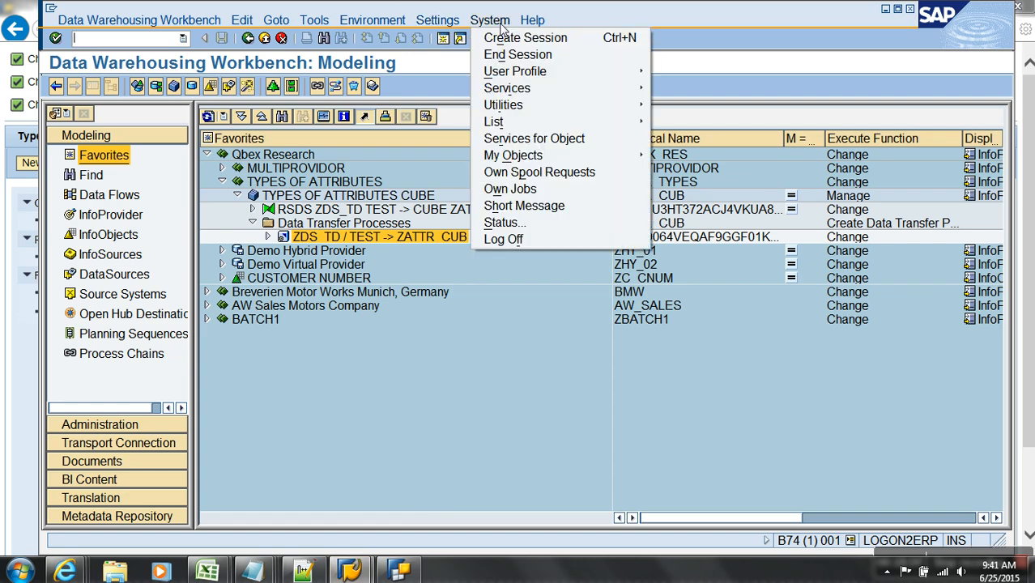
click(516, 219)
double_click(531, 323)
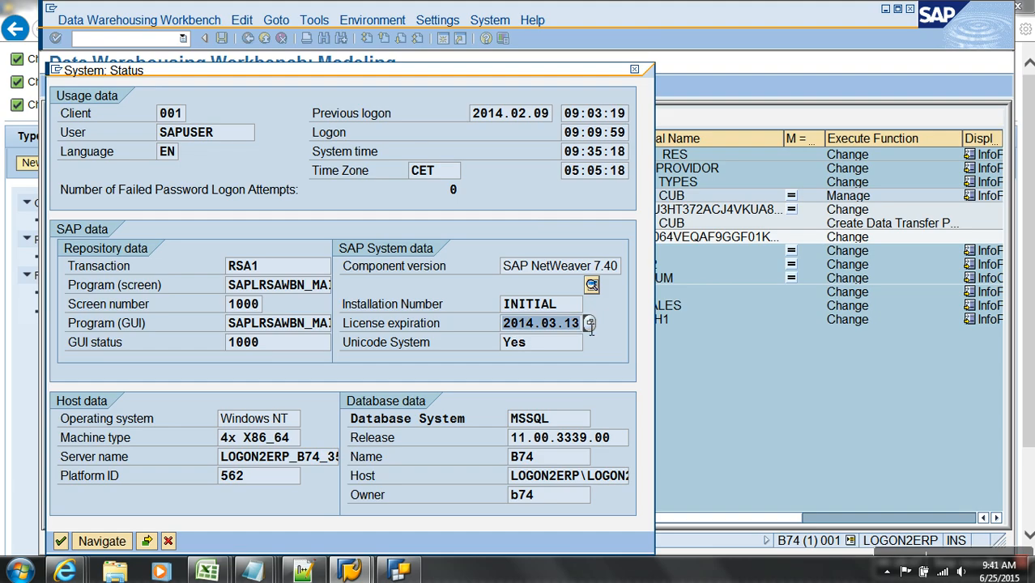
click(169, 541)
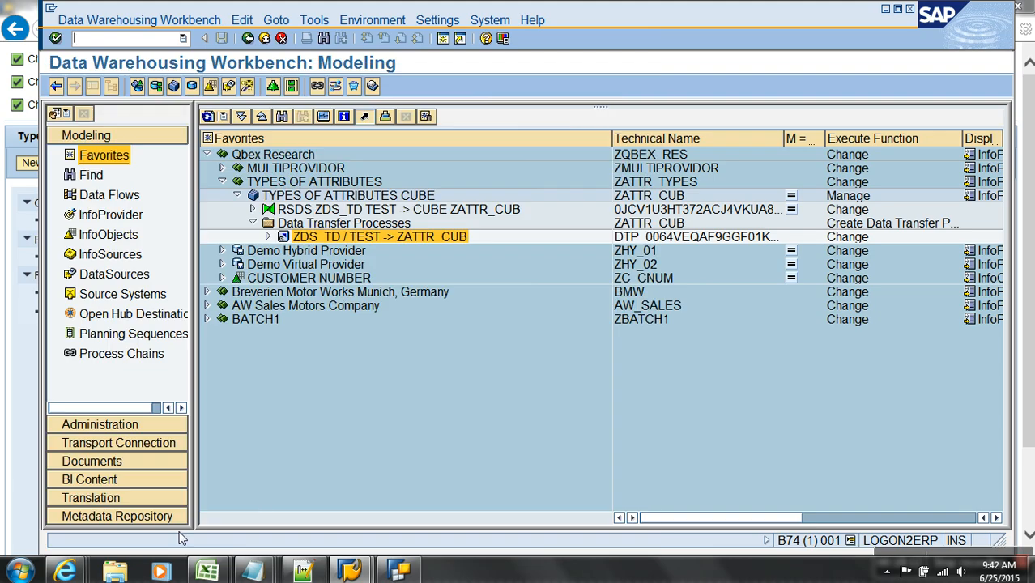
click(398, 571)
- Open the query's general properties and browse the Key Date variable selector without choosing one
click(906, 83)
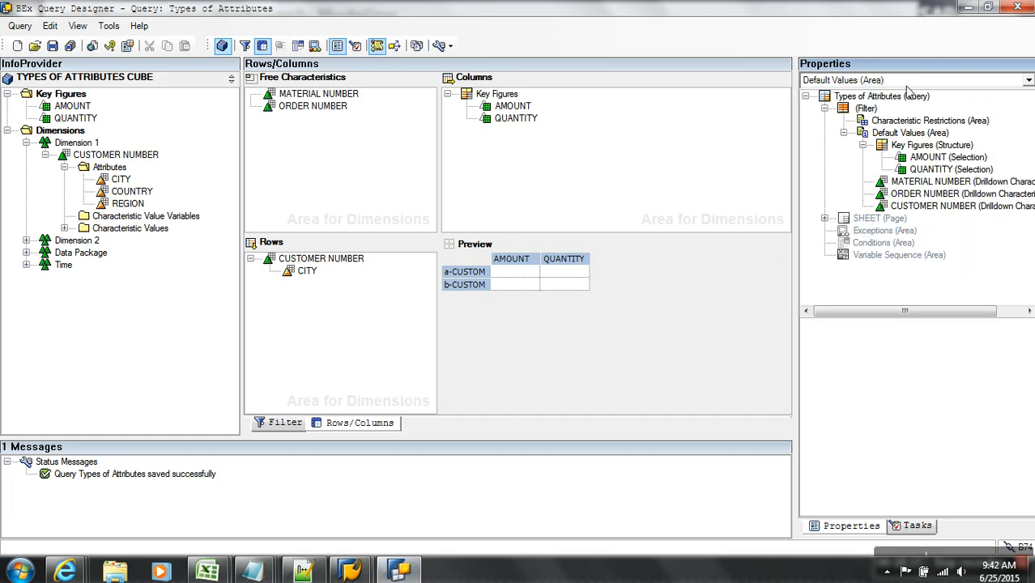
click(883, 97)
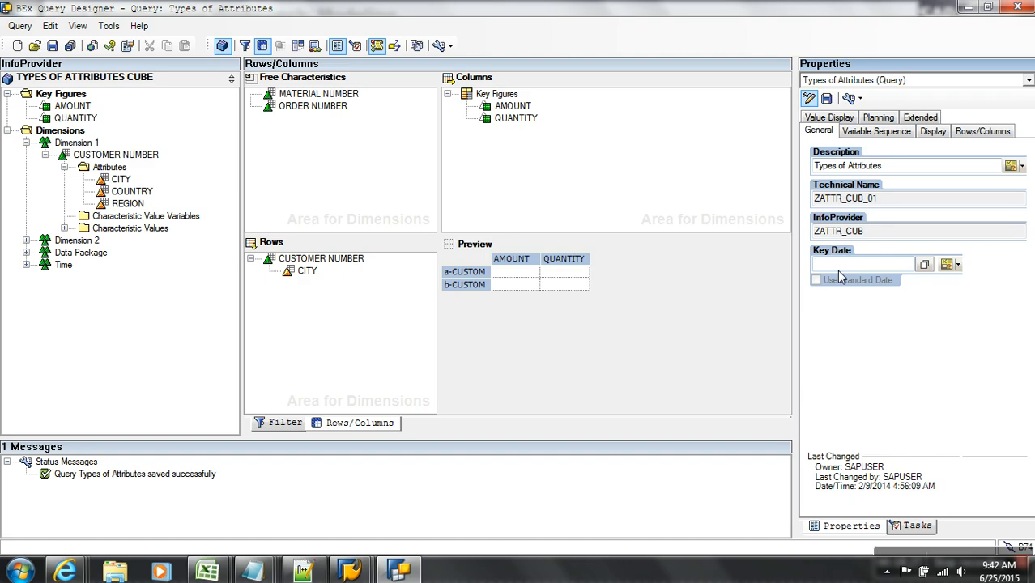
click(946, 264)
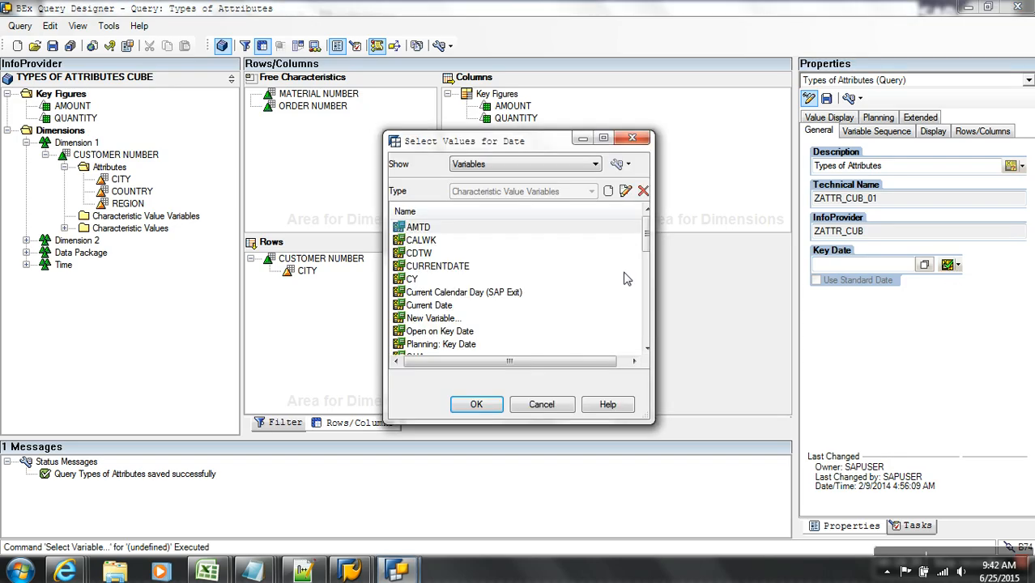
click(554, 404)
click(924, 266)
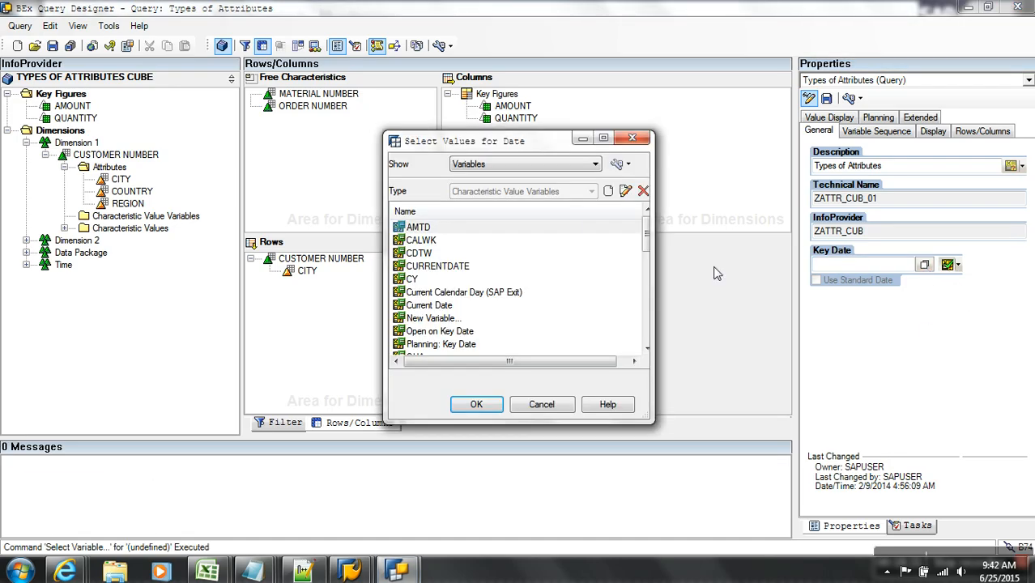
click(526, 164)
click(557, 267)
click(558, 404)
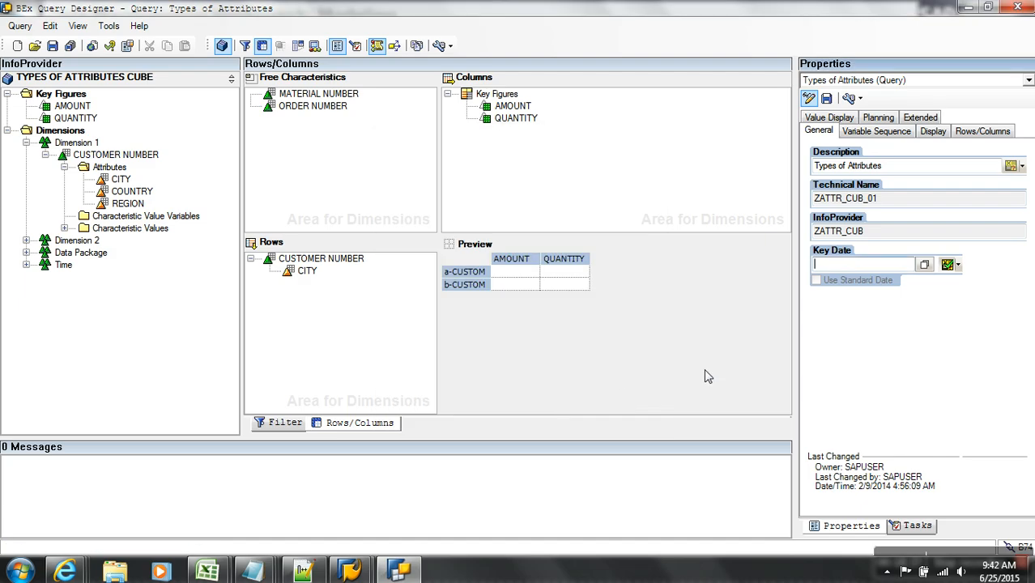
click(923, 266)
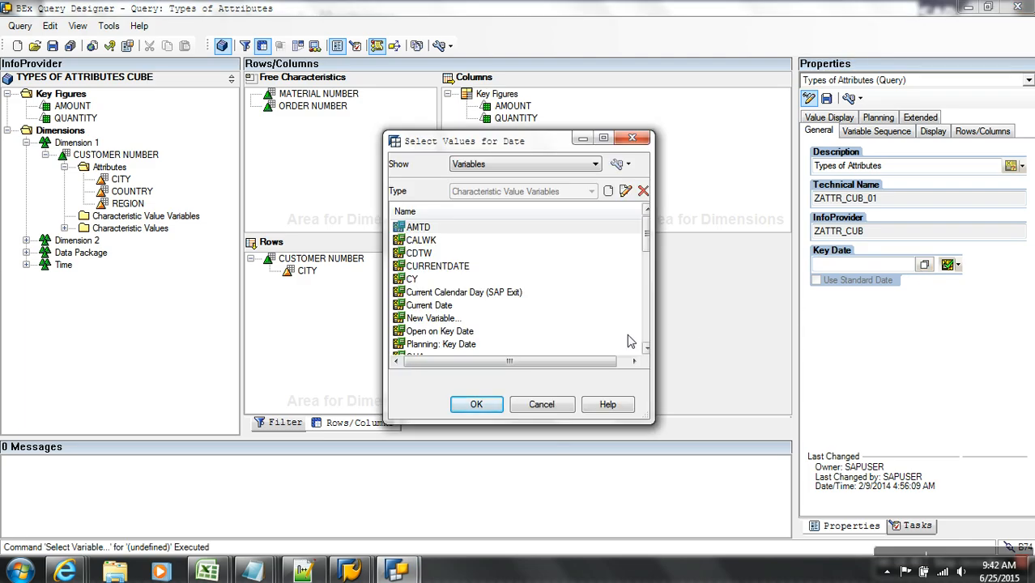
click(550, 405)
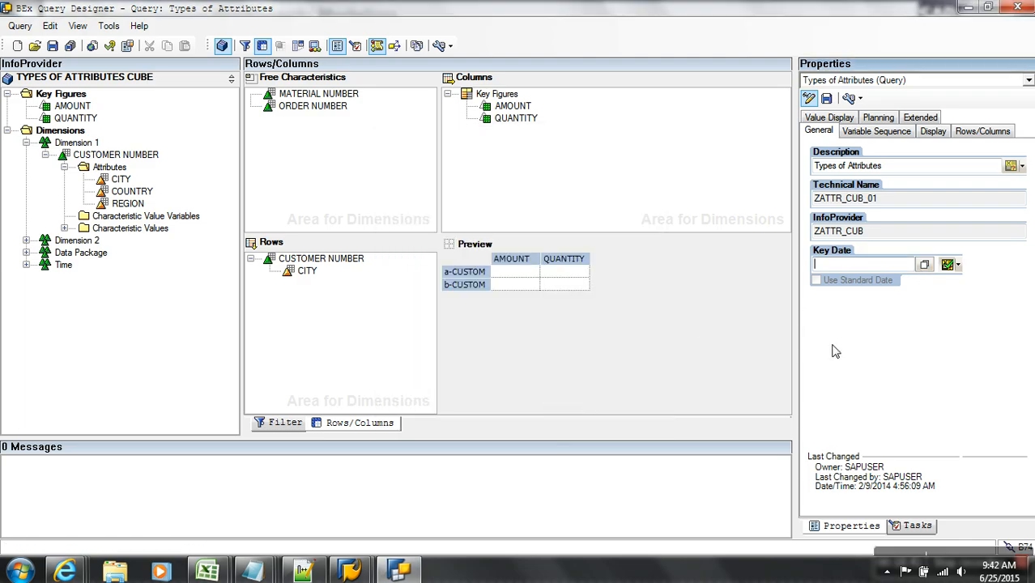
- Give Types of Attributes key date 2015.03.03, save the query, and return to the Workbench
click(958, 265)
click(875, 321)
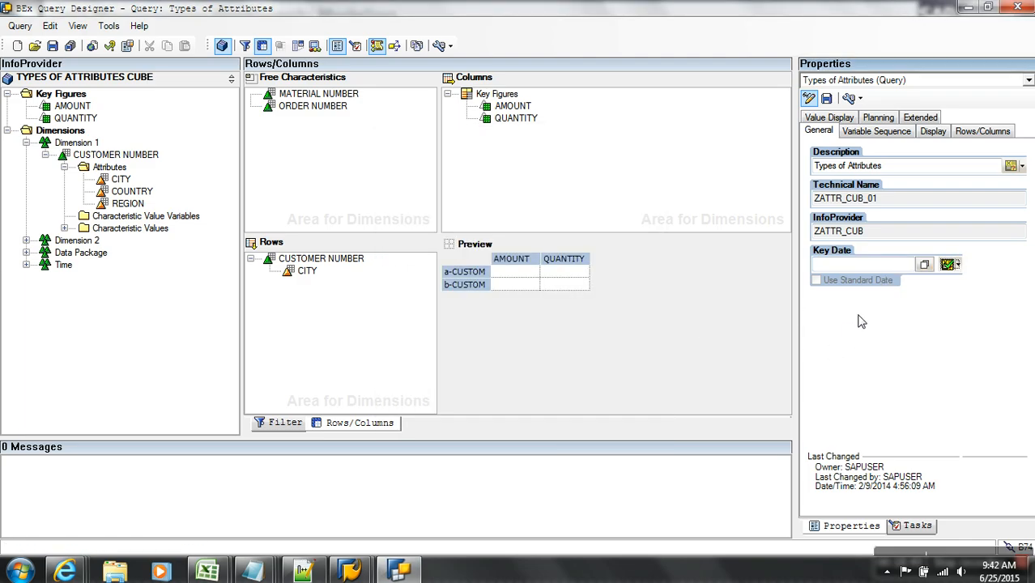
click(924, 265)
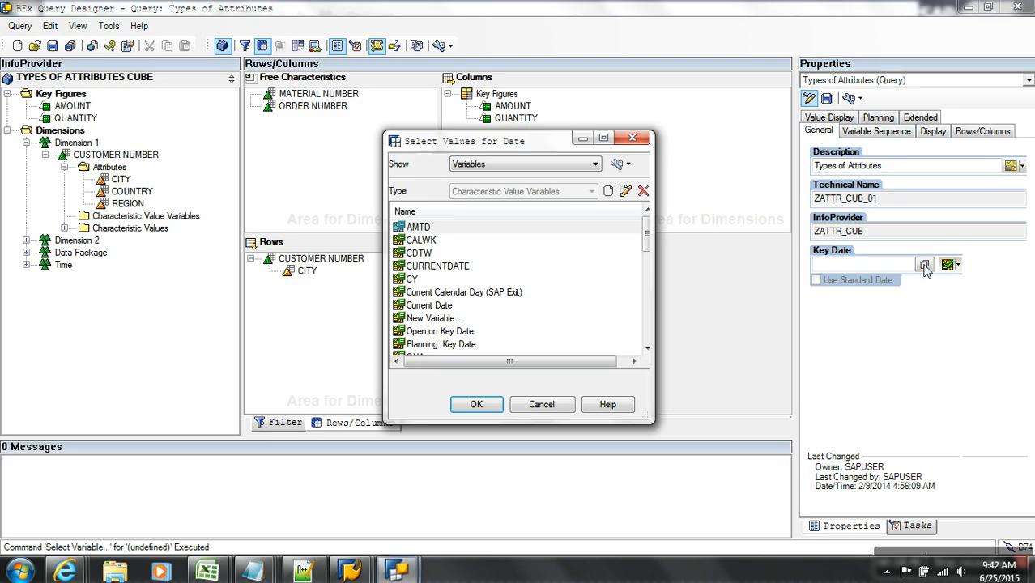
click(596, 164)
click(585, 165)
click(552, 293)
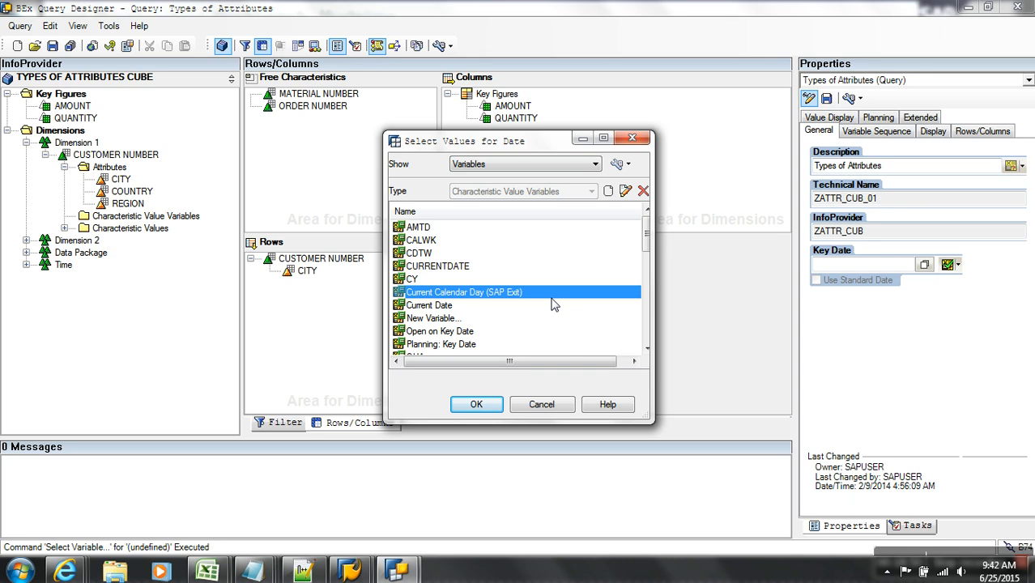
scroll(553, 302, down, 10)
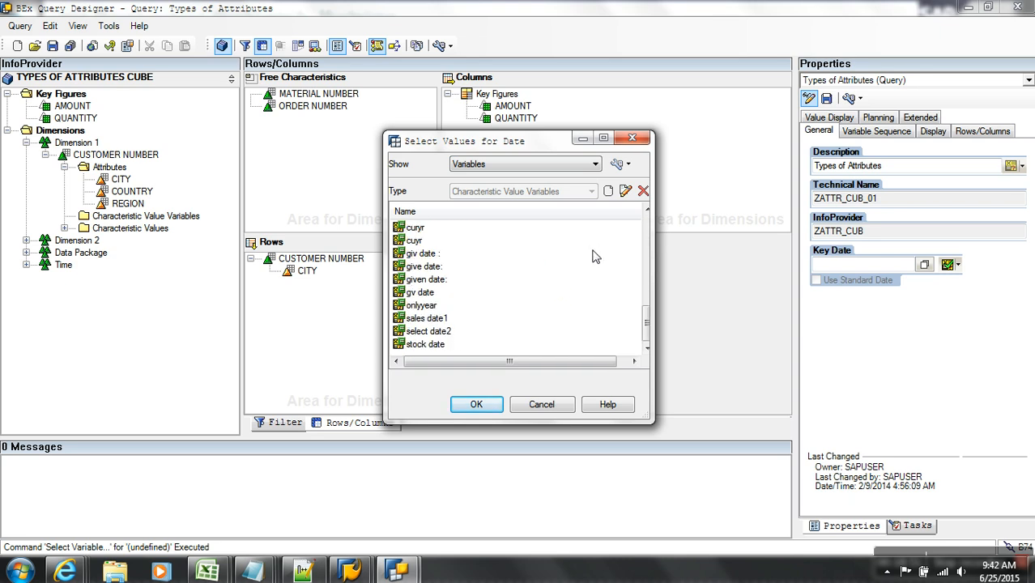
click(633, 138)
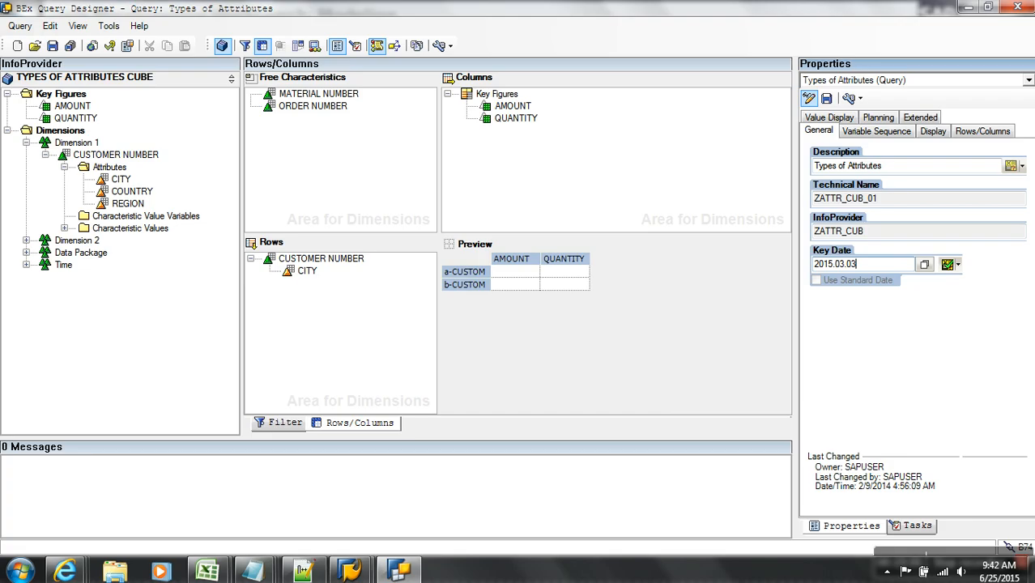
click(52, 45)
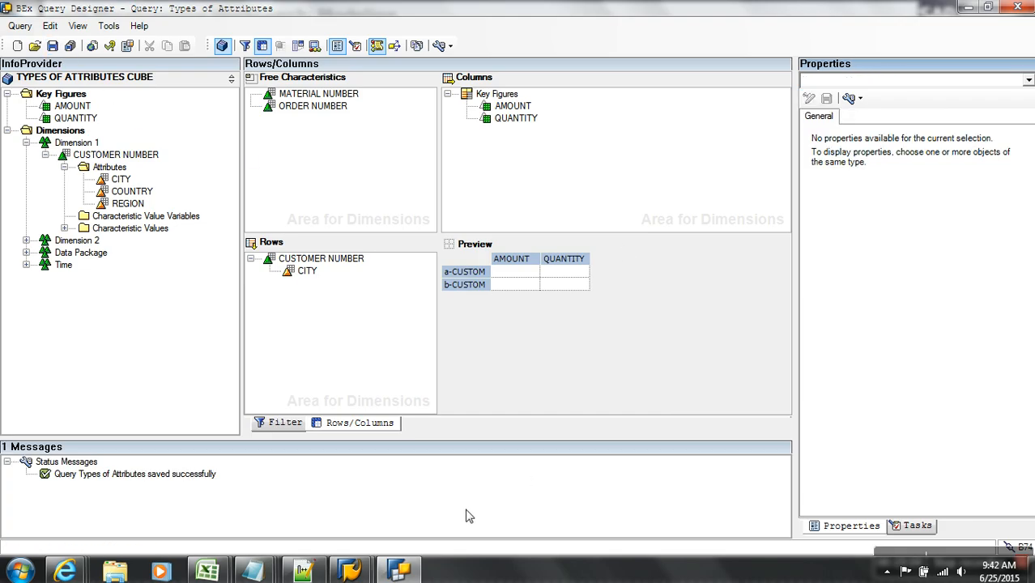
key(alt+Tab)
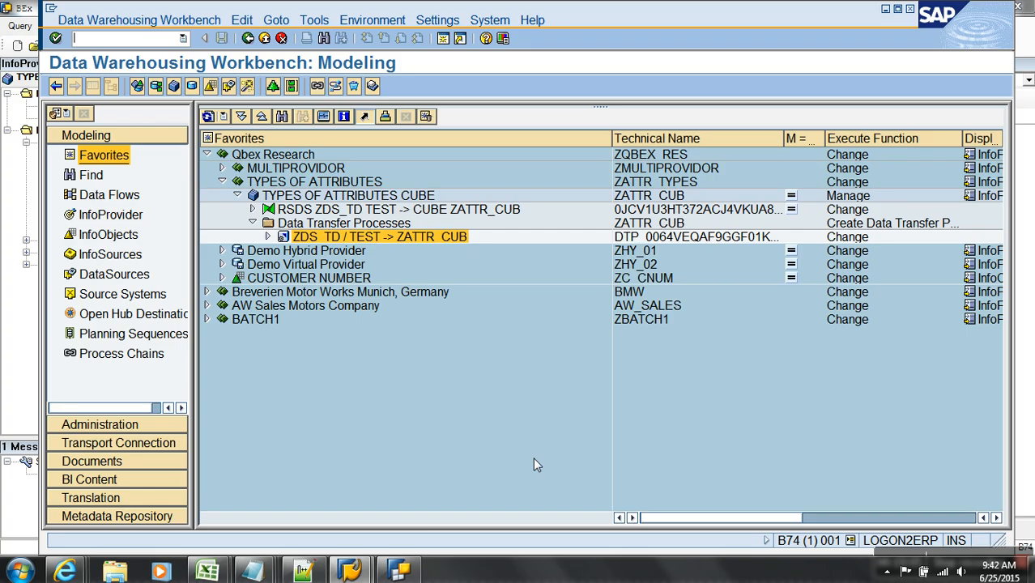
- View the BEx Web report, then reopen the query's general properties past the exception dialog
click(64, 571)
click(958, 514)
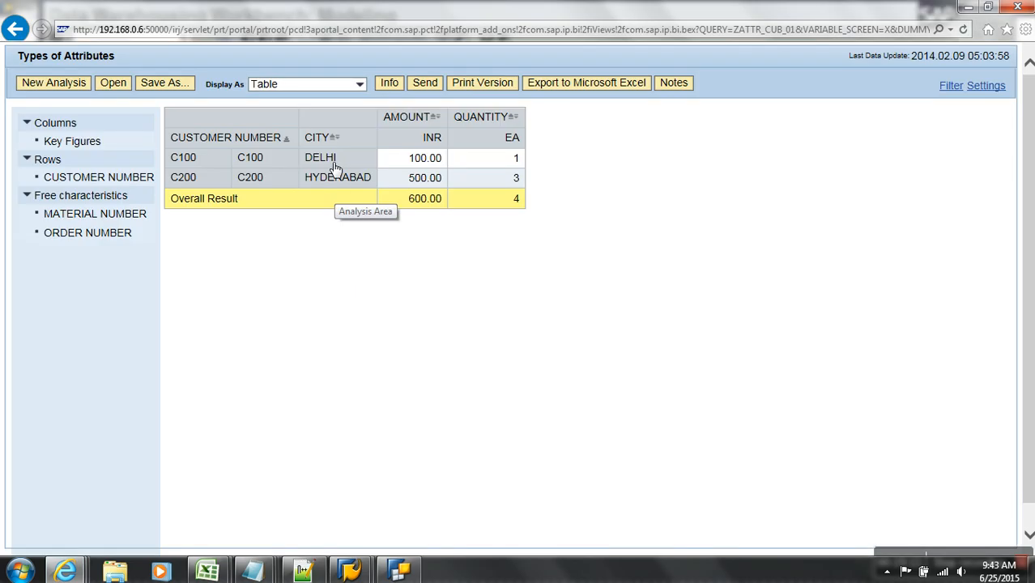
click(397, 571)
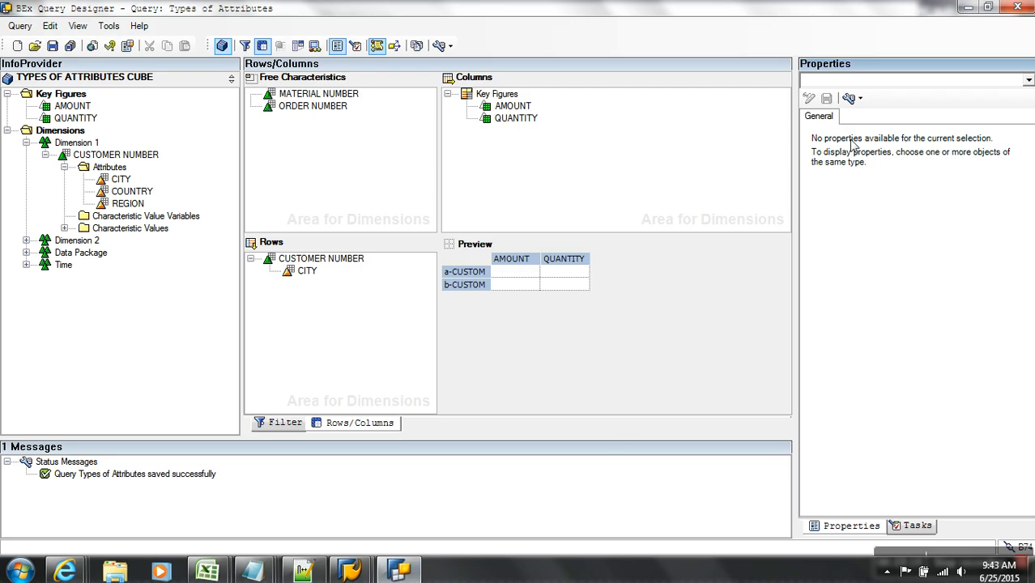
click(880, 78)
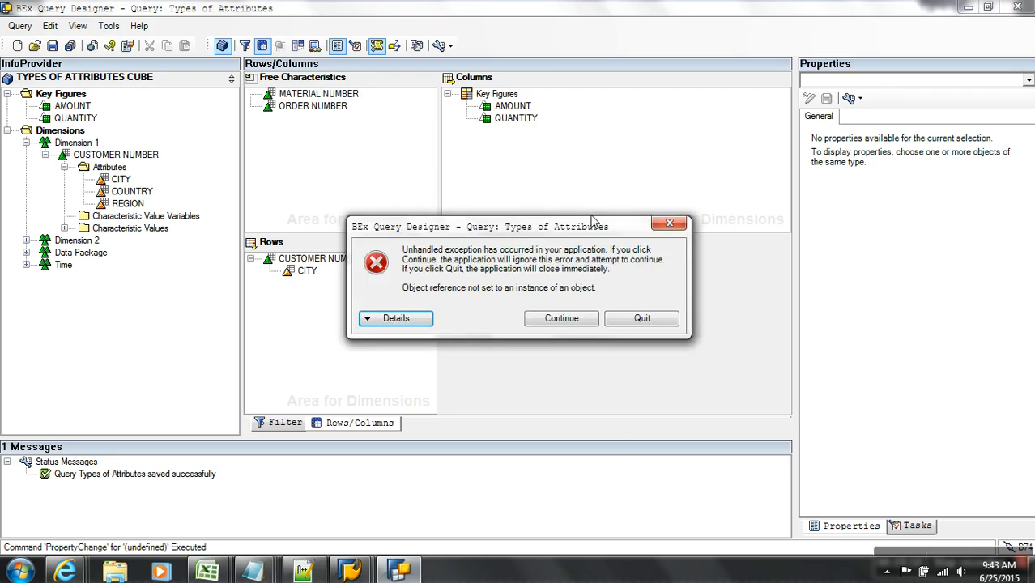
click(561, 318)
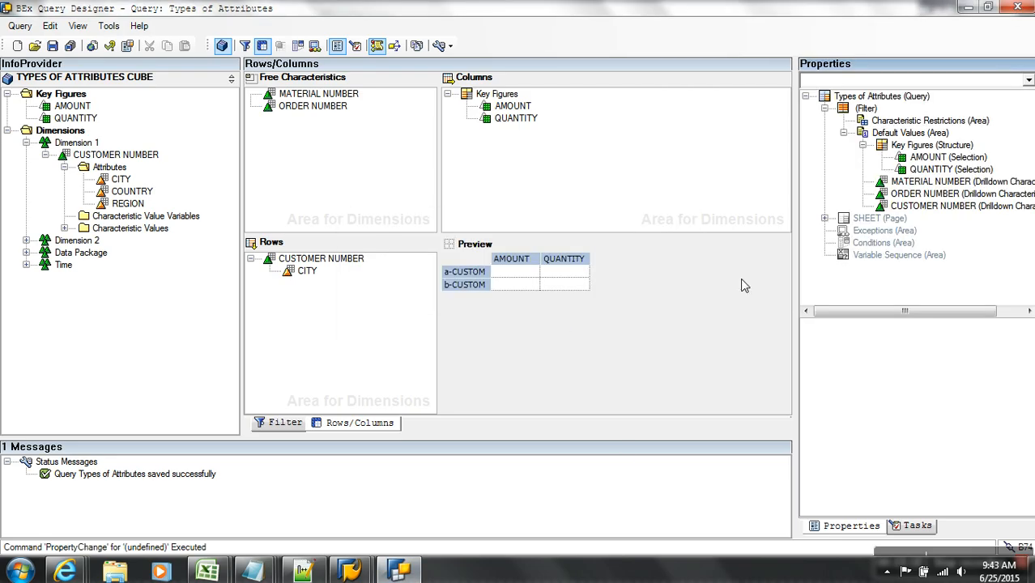
click(899, 97)
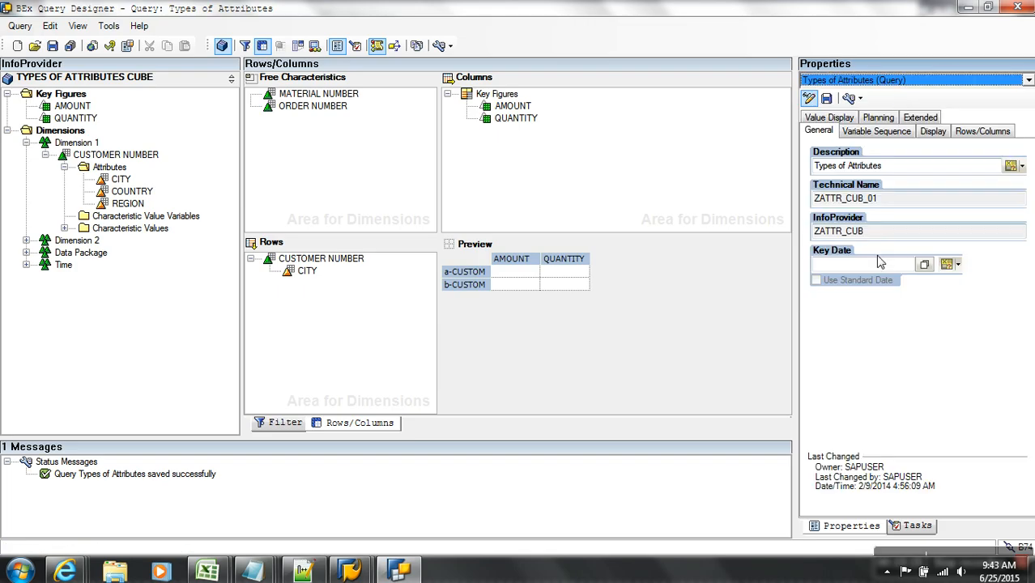
- Set a fixed key date of 2015.03.03, save the query, and close Query Designer
click(948, 267)
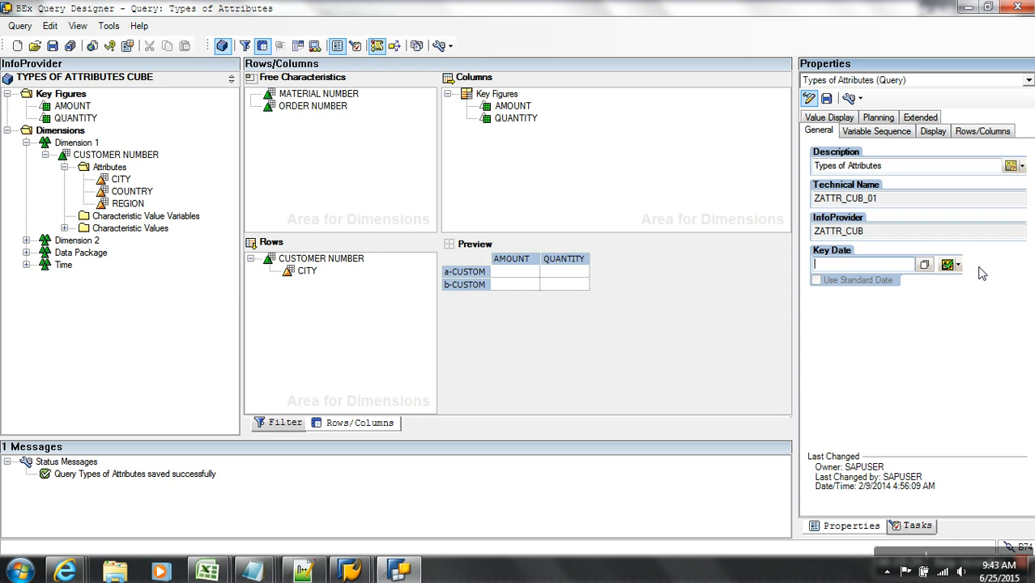
click(958, 265)
click(956, 281)
click(957, 265)
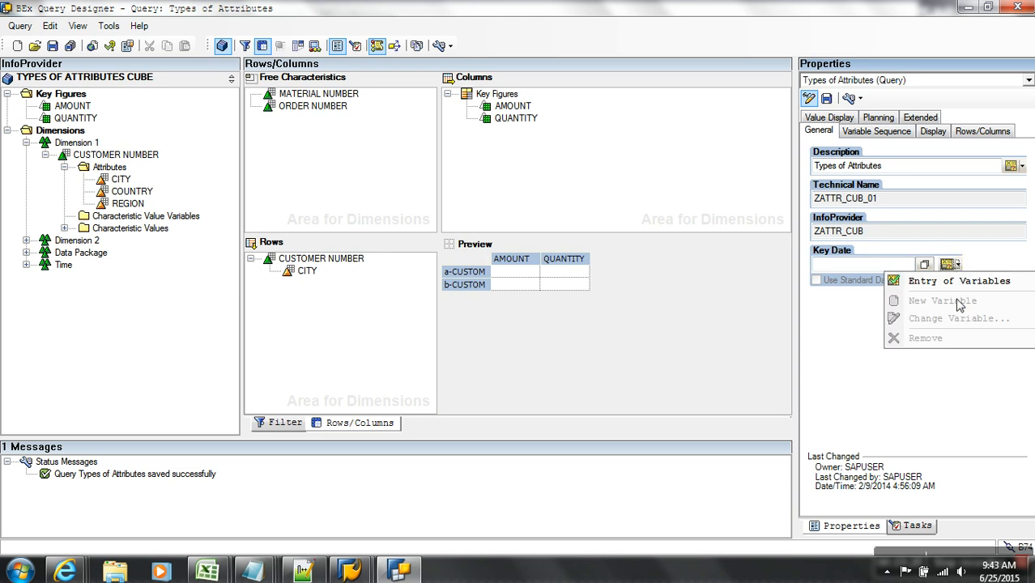
click(955, 281)
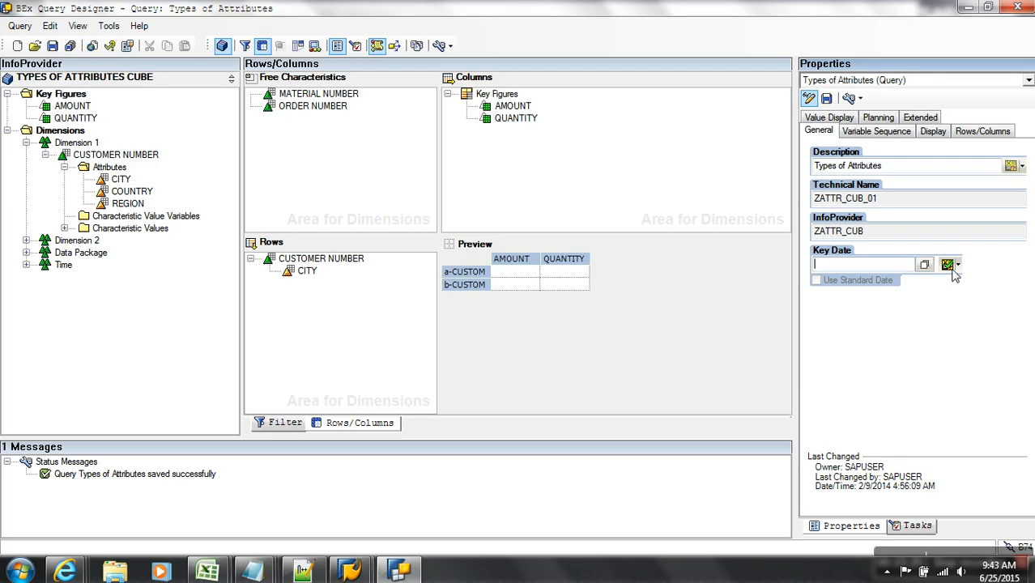
click(958, 265)
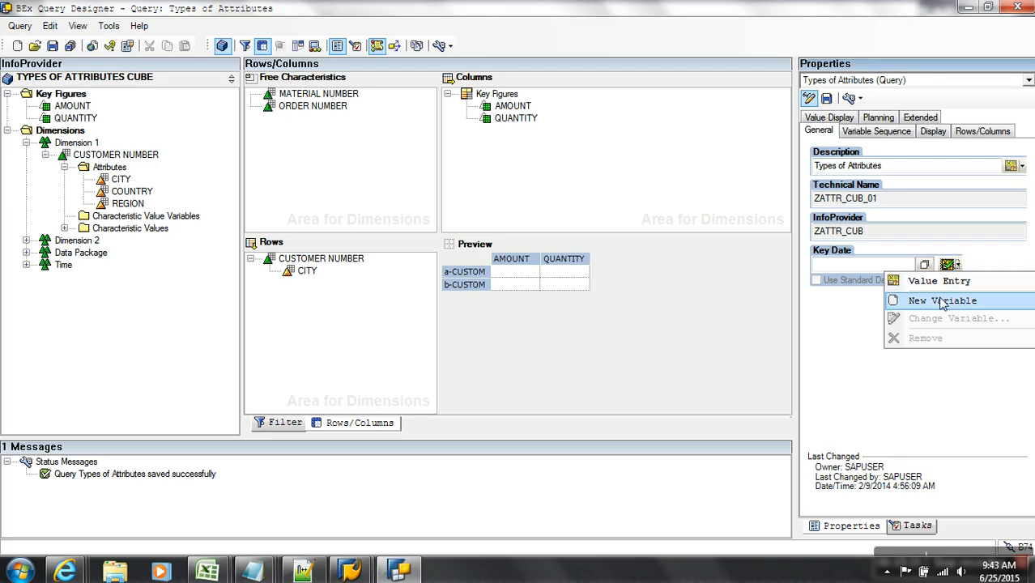
click(941, 302)
click(960, 267)
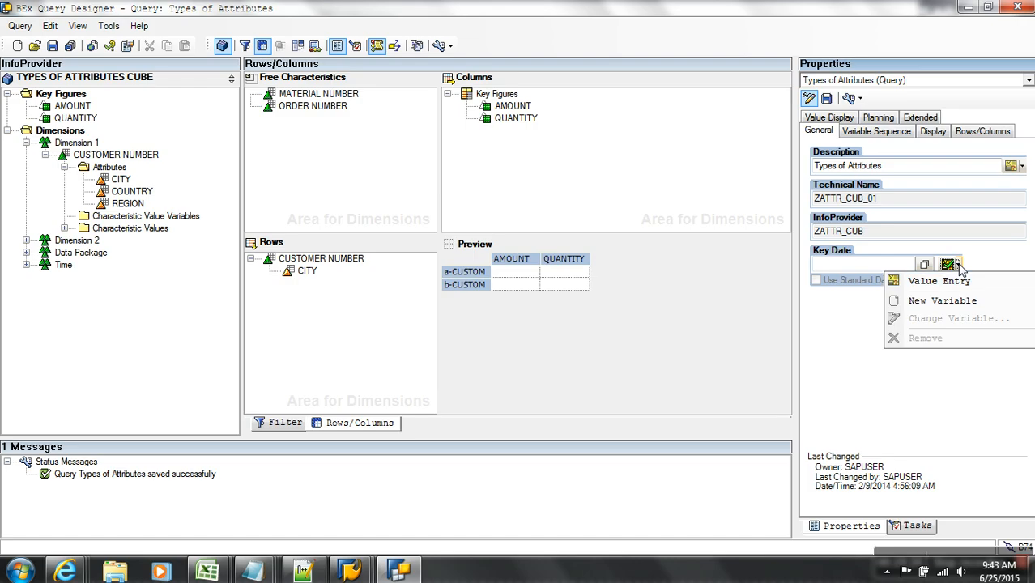
click(962, 281)
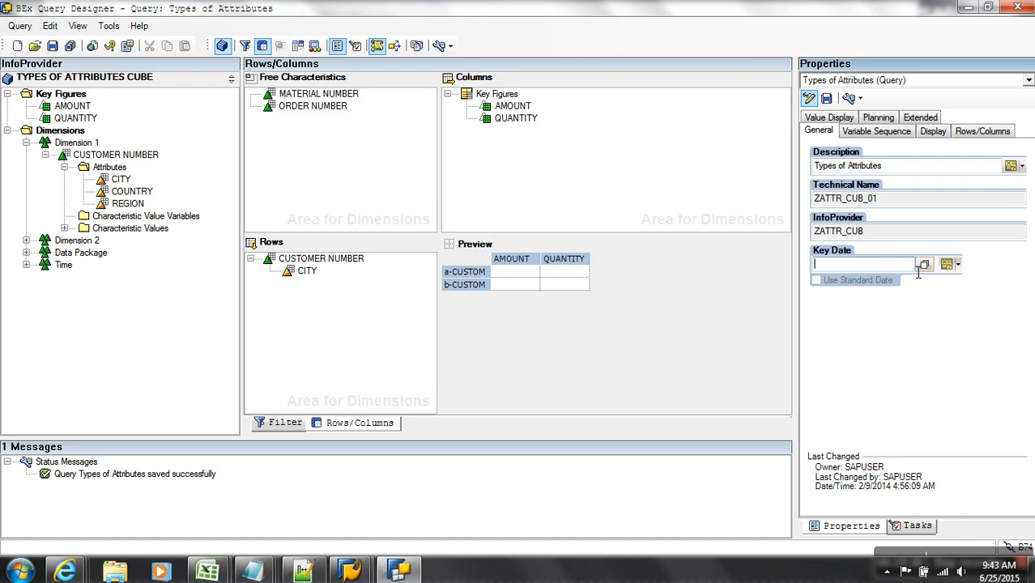
click(950, 264)
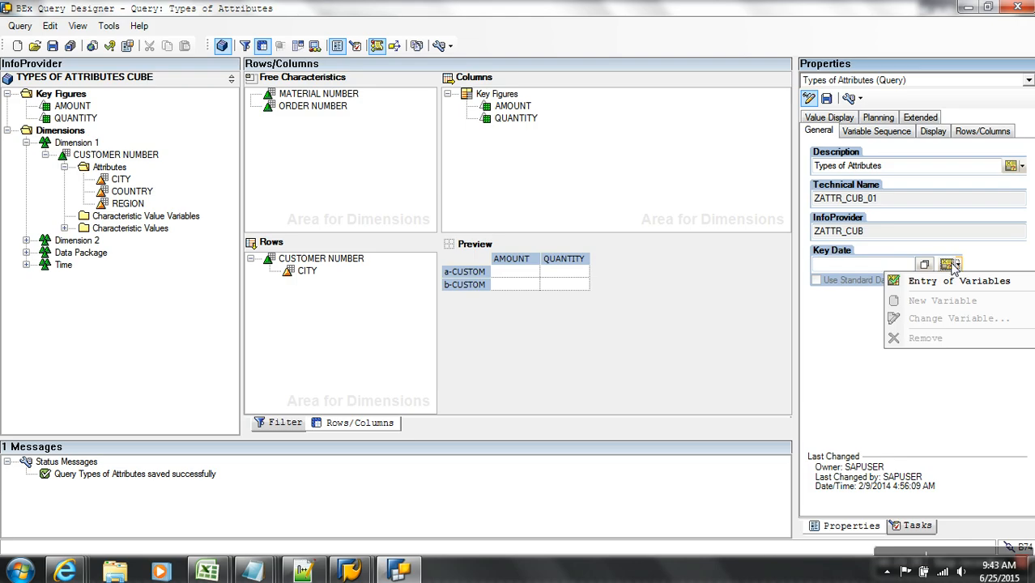
click(865, 264)
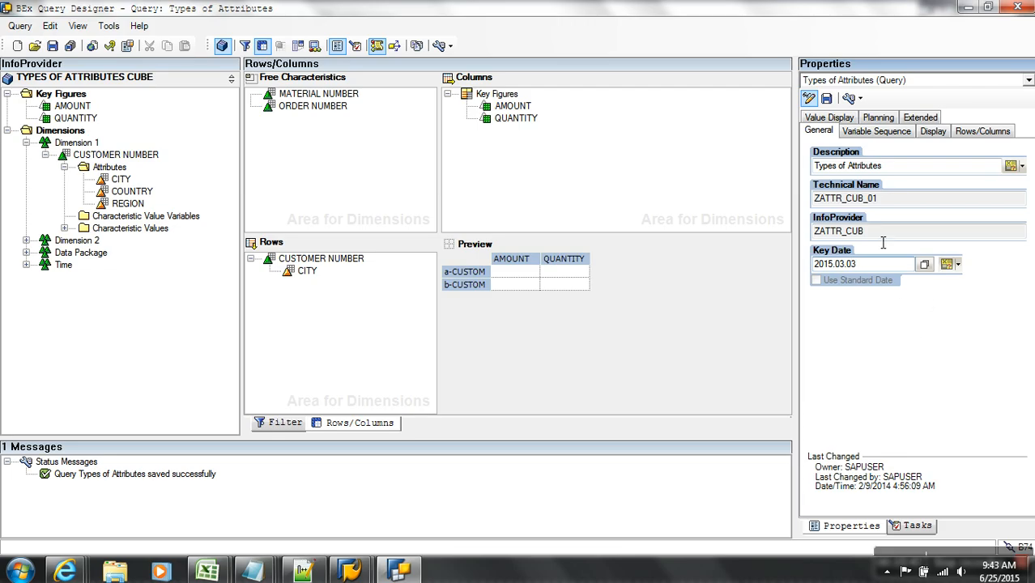
click(51, 45)
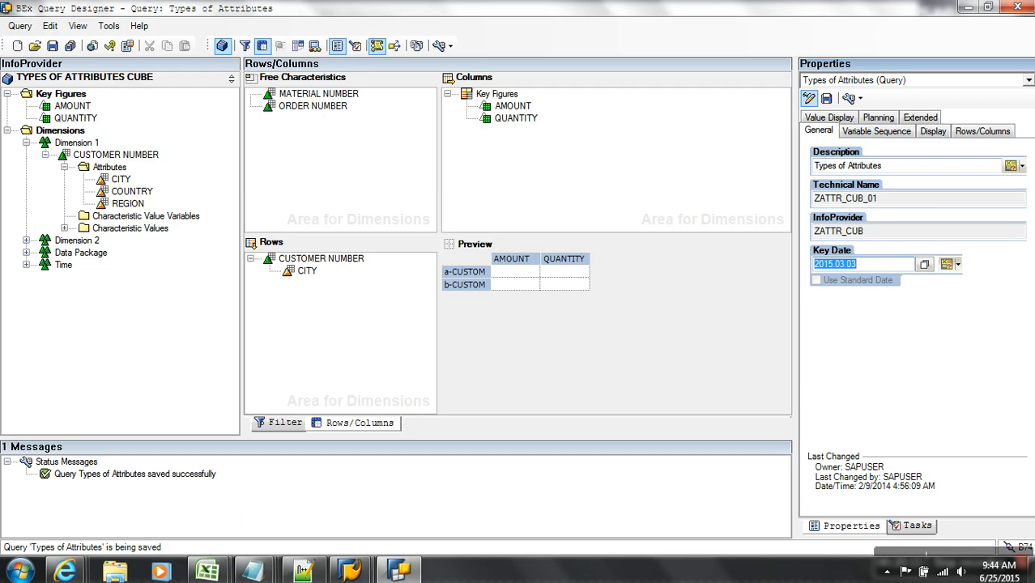
click(1018, 8)
- Start Query Designer again and log on to the SAP BW system with the account password
click(20, 571)
click(70, 272)
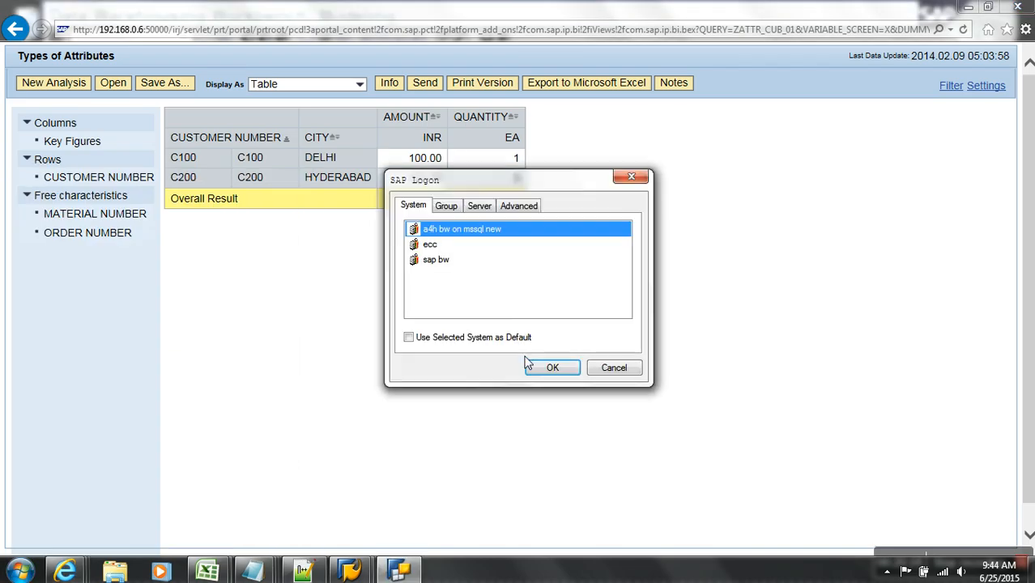
click(486, 260)
click(566, 366)
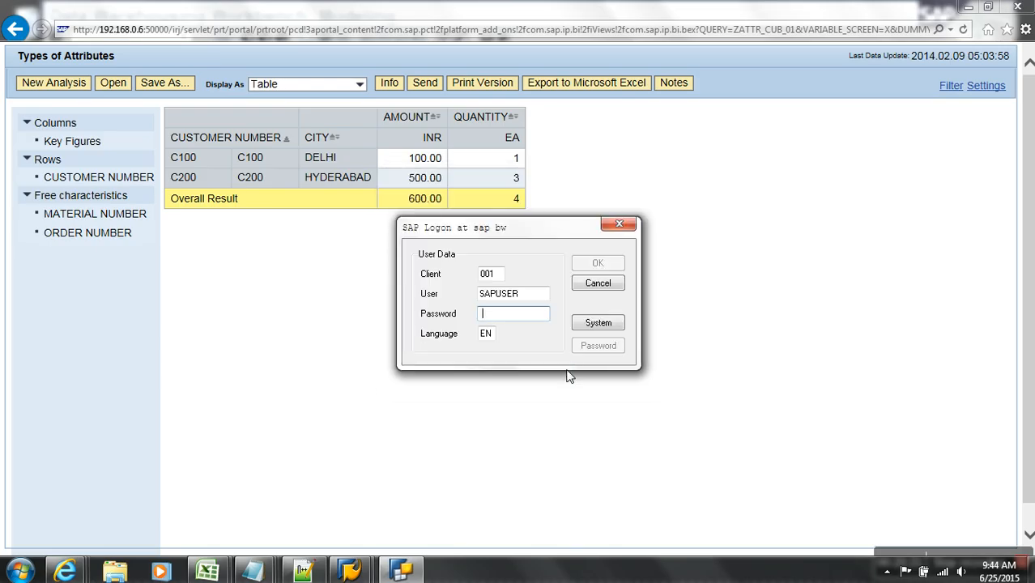
text(••)
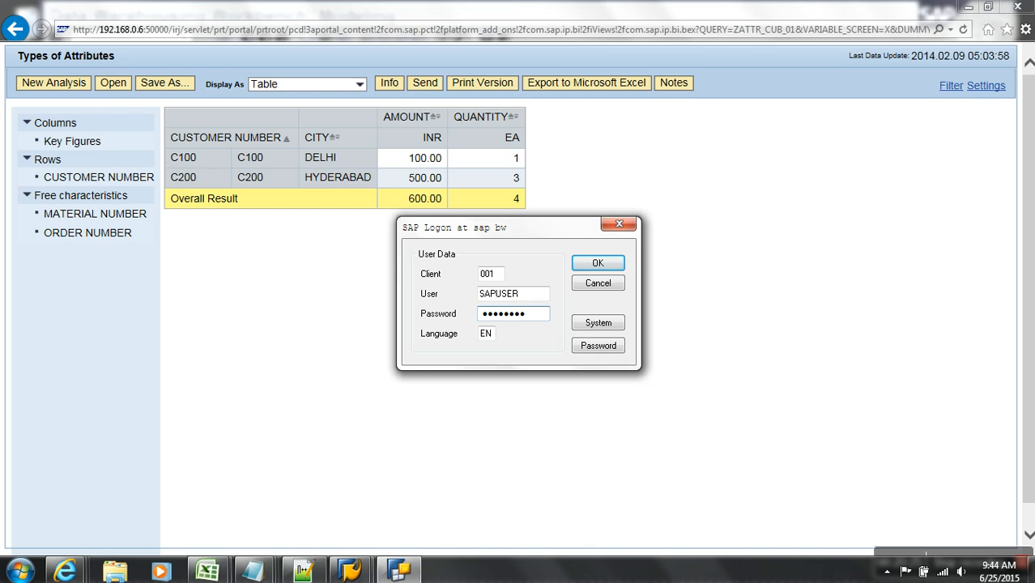
click(603, 264)
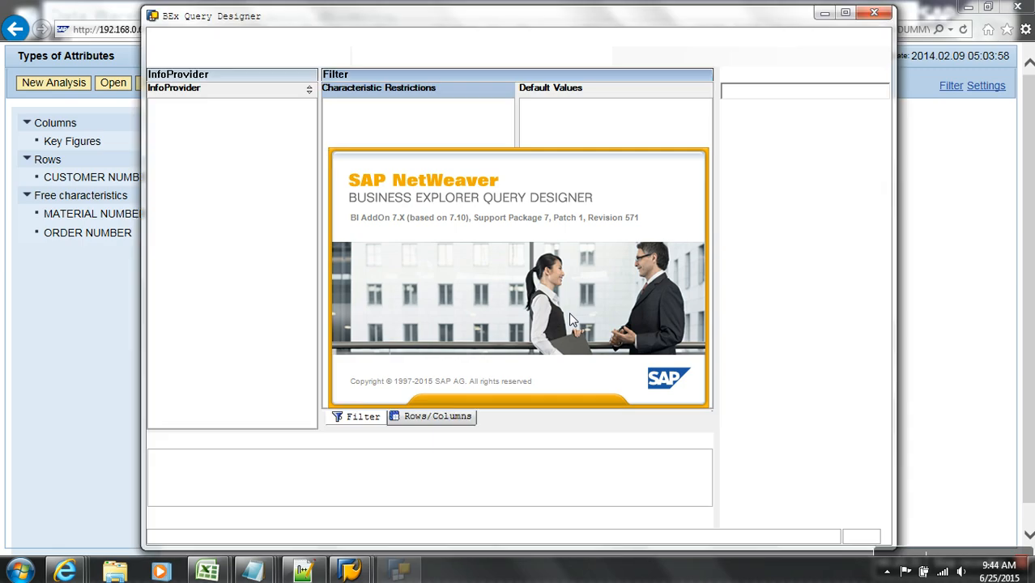
- Search queries for 'Zattr' and open the Types of Attributes query
click(181, 56)
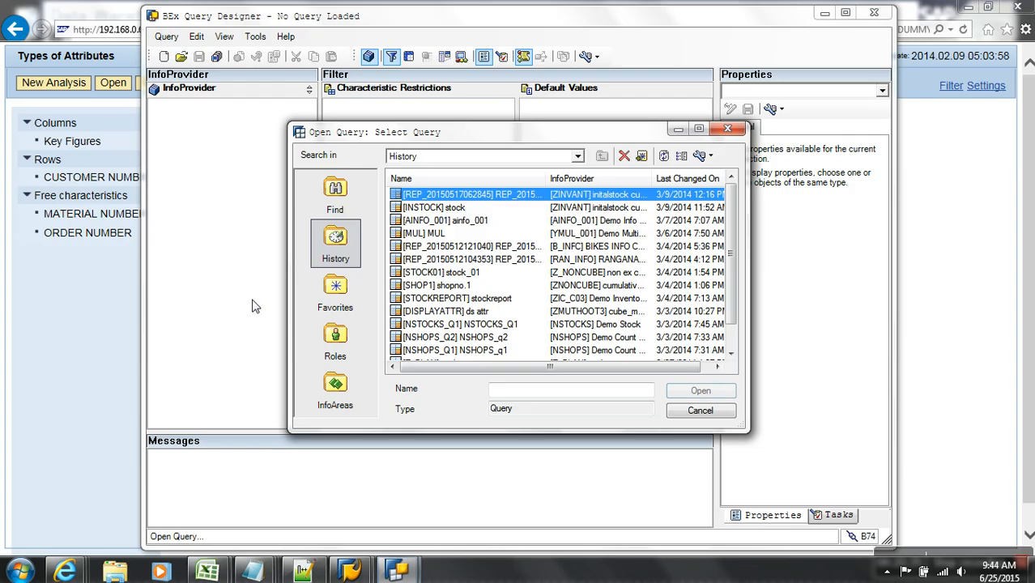
click(332, 207)
text(ZC_CNUM)
key(BackSpace)
key(BackSpace)
key(BackSpace)
key(BackSpace)
text(a)
key(Return)
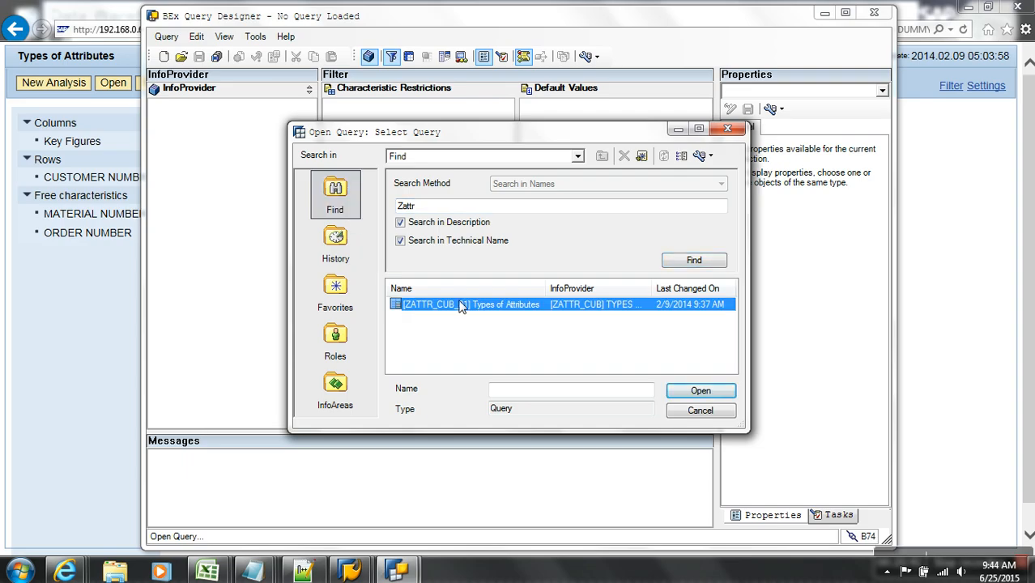
double_click(460, 305)
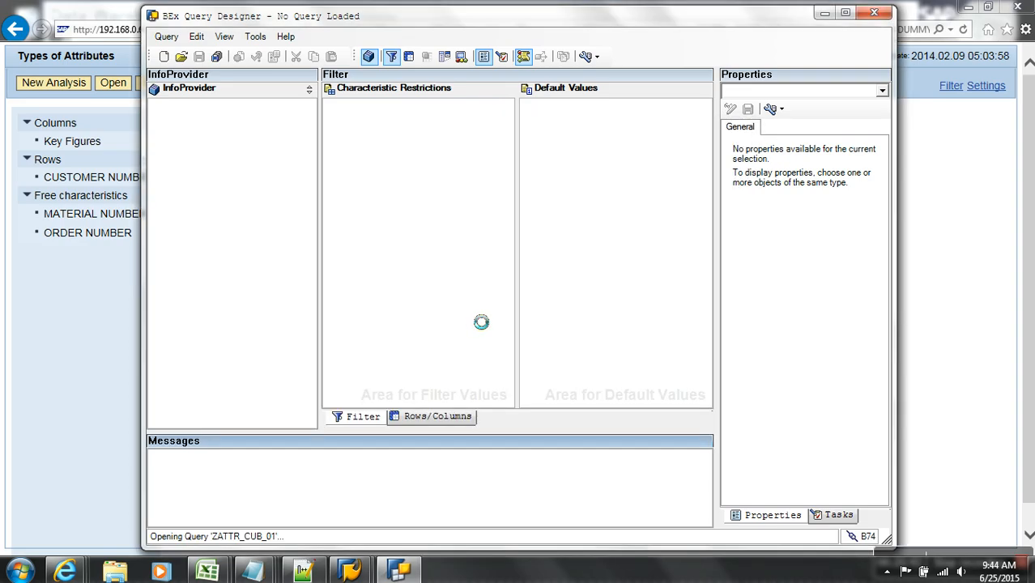
- Expand CUSTOMER NUMBER's CITY in Rows and set the query key date to 2015.06.25
click(435, 415)
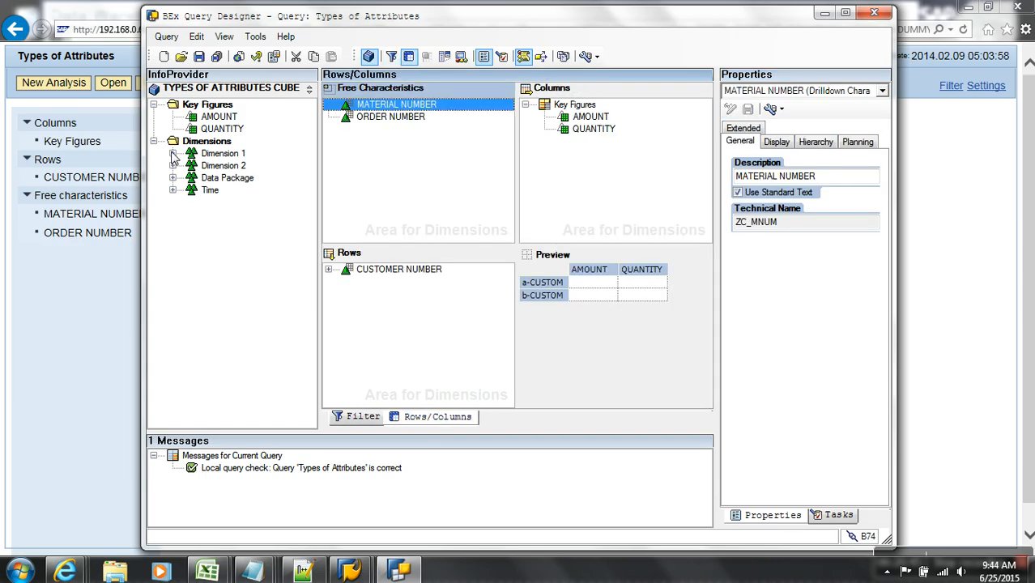
click(327, 269)
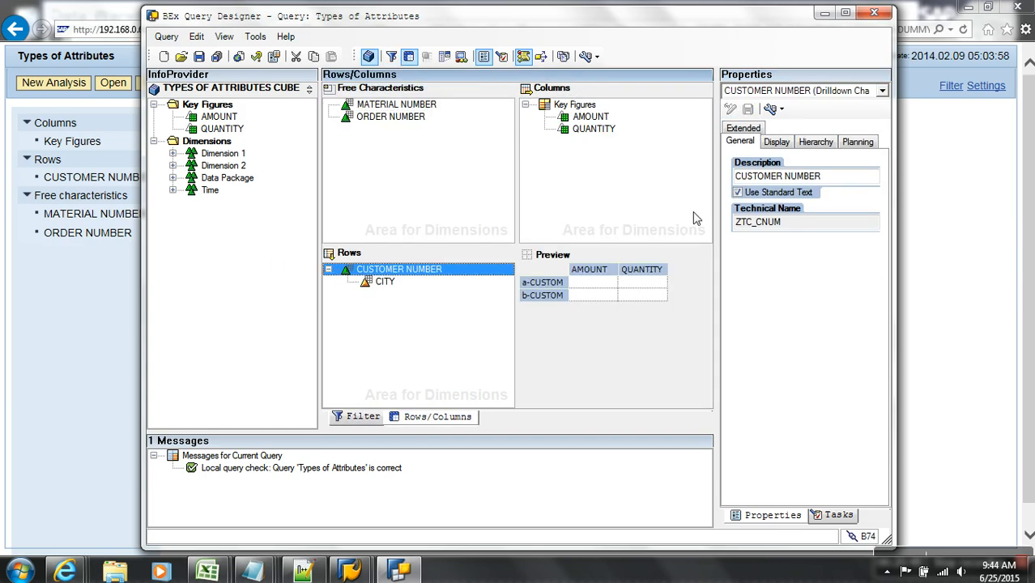
click(793, 91)
click(798, 110)
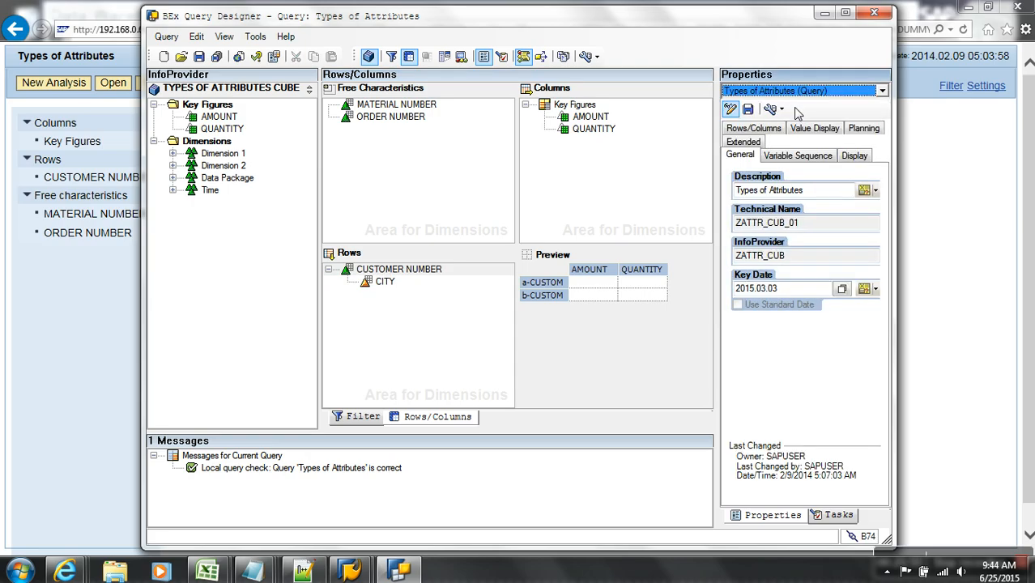
click(841, 288)
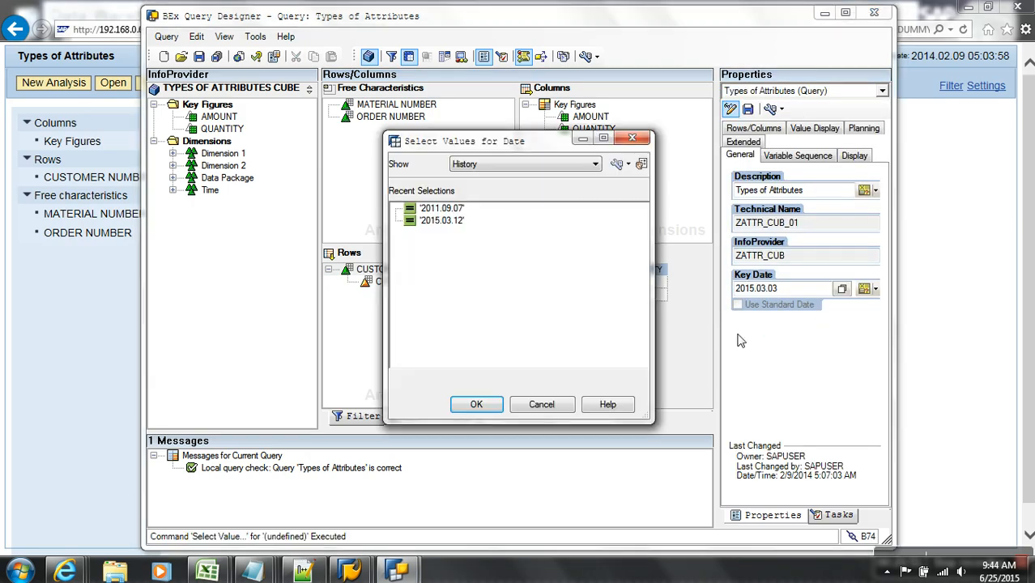
click(524, 164)
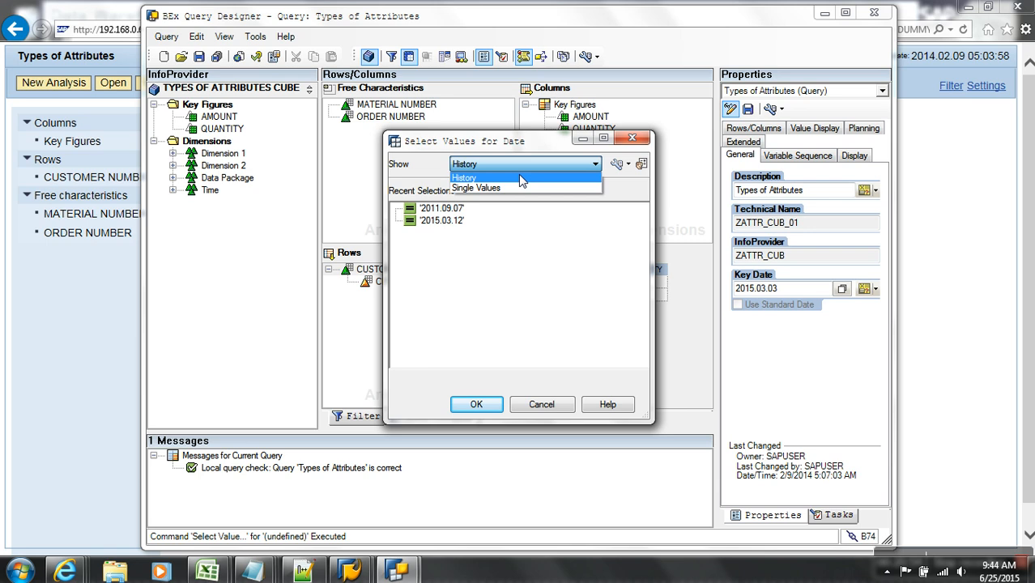
click(513, 188)
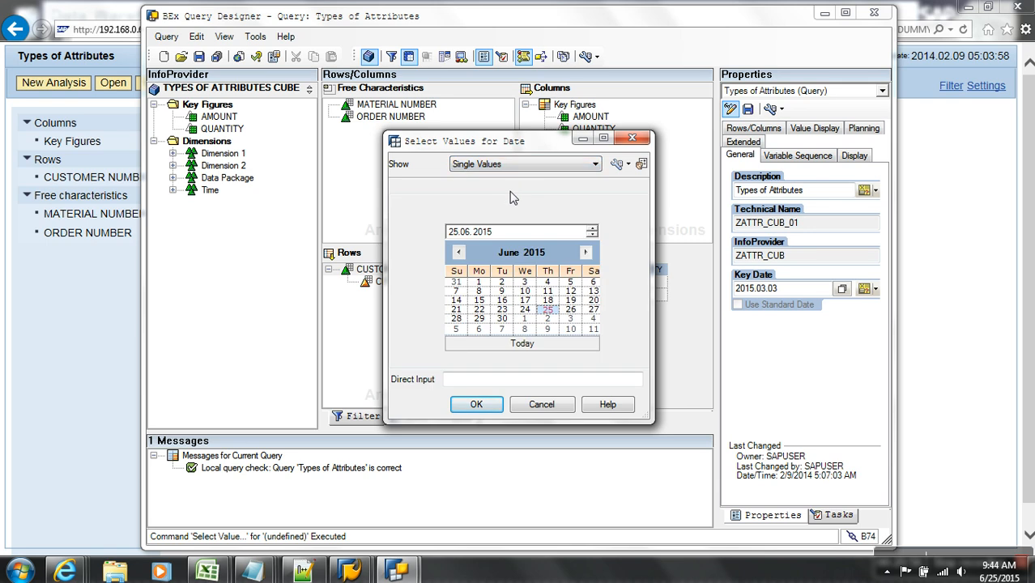
double_click(549, 311)
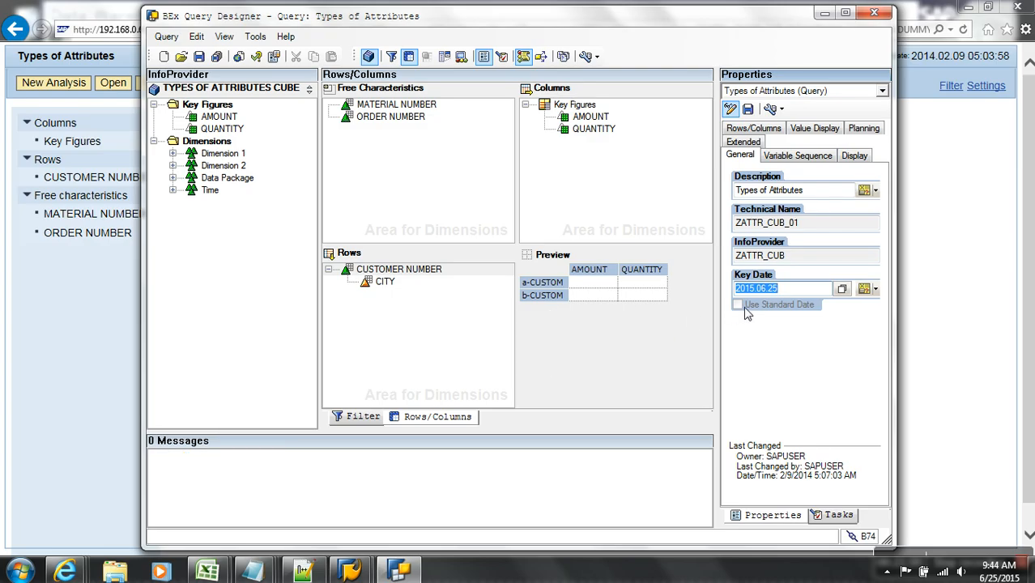
- Save the query and refresh the web report so C100's city shows AGRA
click(199, 57)
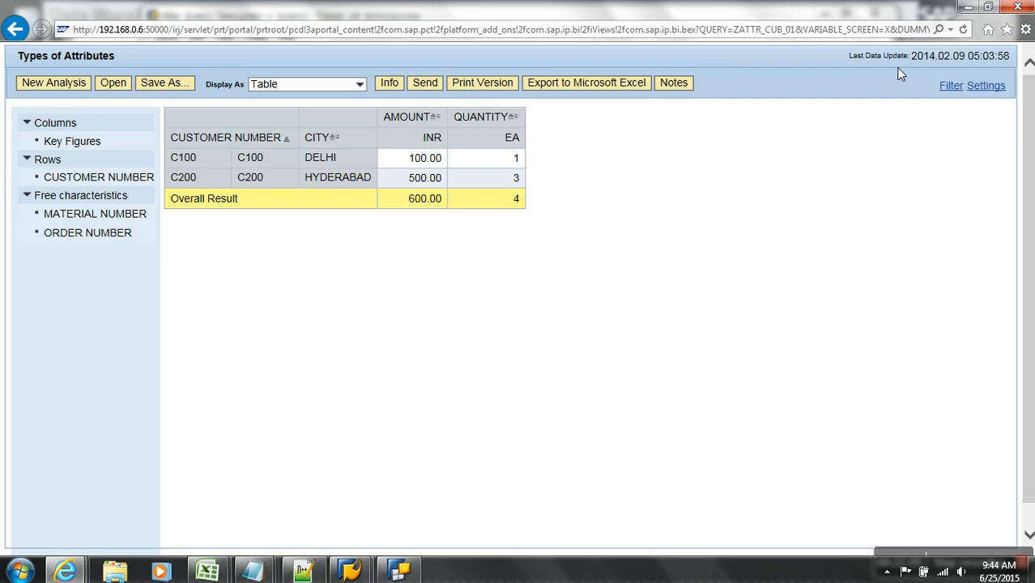
click(963, 30)
- Note /Q, 'Date to & Date From' with Date to in /Q's primary key, and the query key date
mouse_move(251, 571)
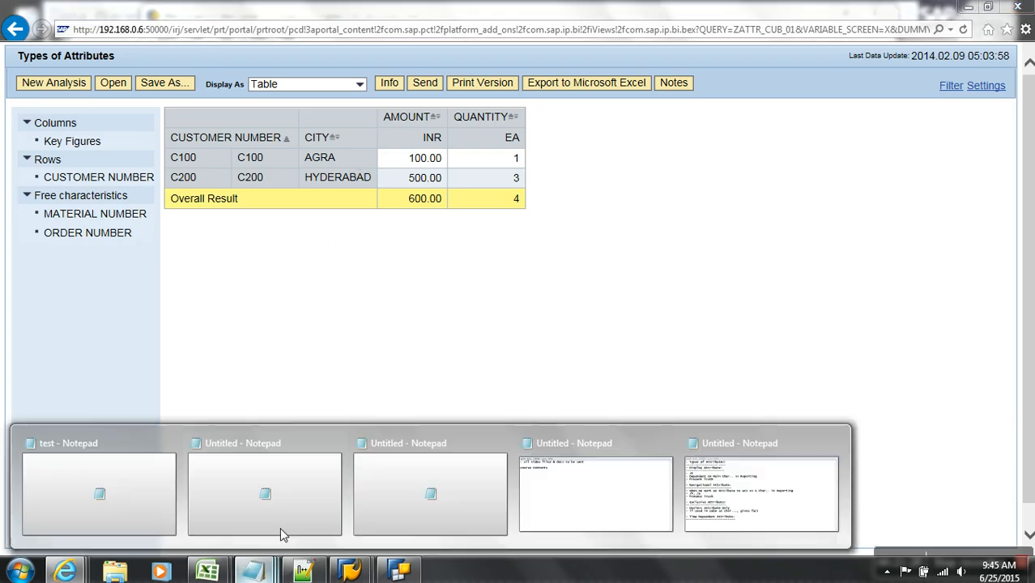
click(723, 516)
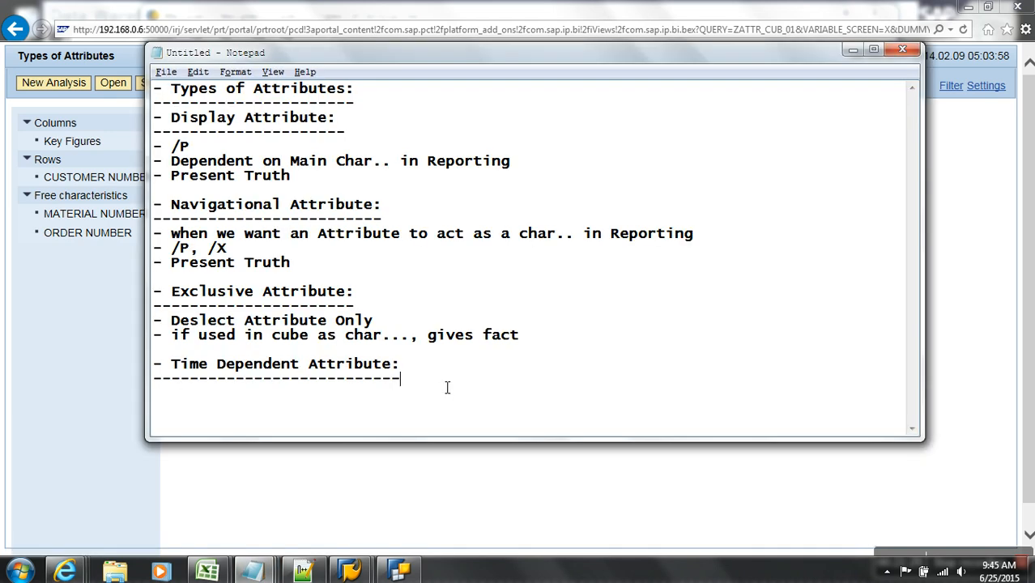
text(- /Q)
key(Return)
text(- Data to )
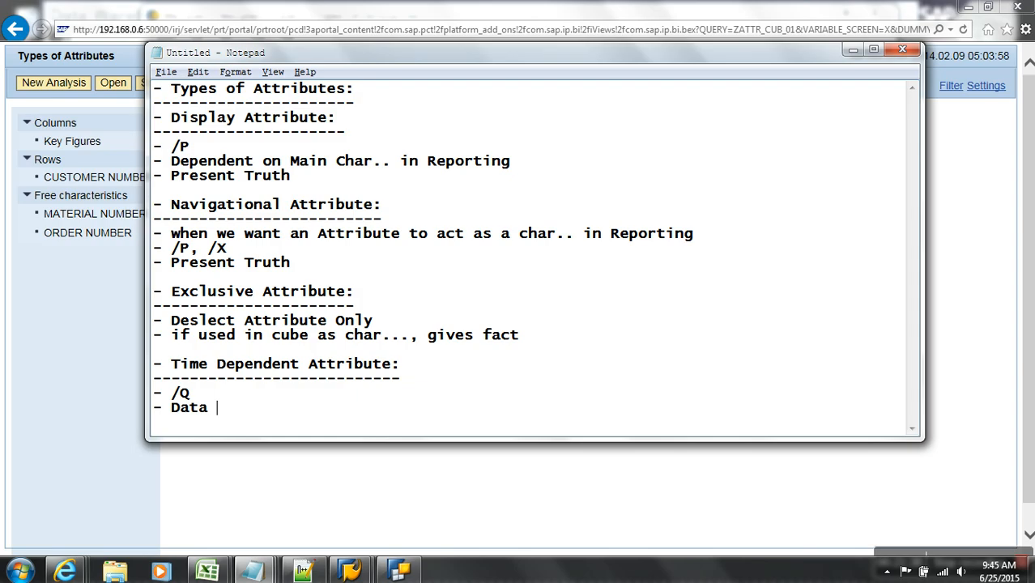
text(& Data Fr)
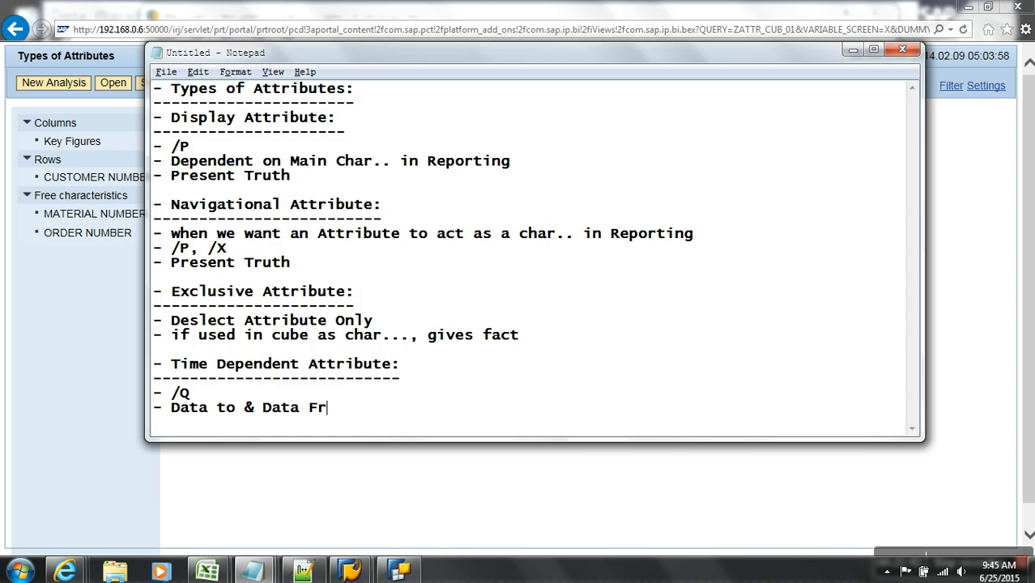
text(om- Dat e)
key(Up)
key(BackSpace)
text(e)
key(Right)
key(Right)
key(Right)
key(Right)
key(Right)
key(Right)
key(Right)
key(Right)
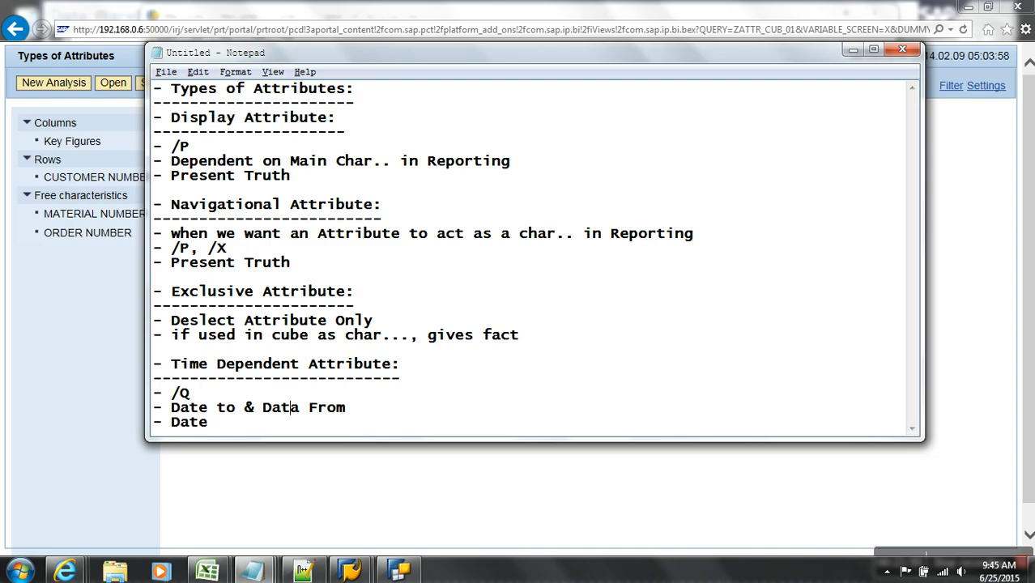
key(BackSpace)
text(e)
key(Down)
text(i)
key(BackSpace)
text(to is pa)
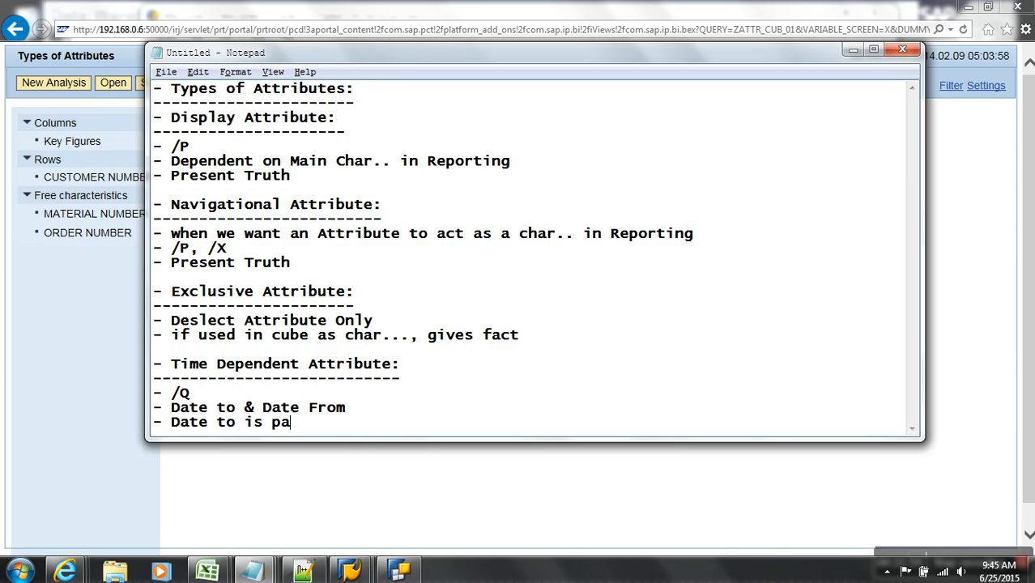
text(rt of prim)
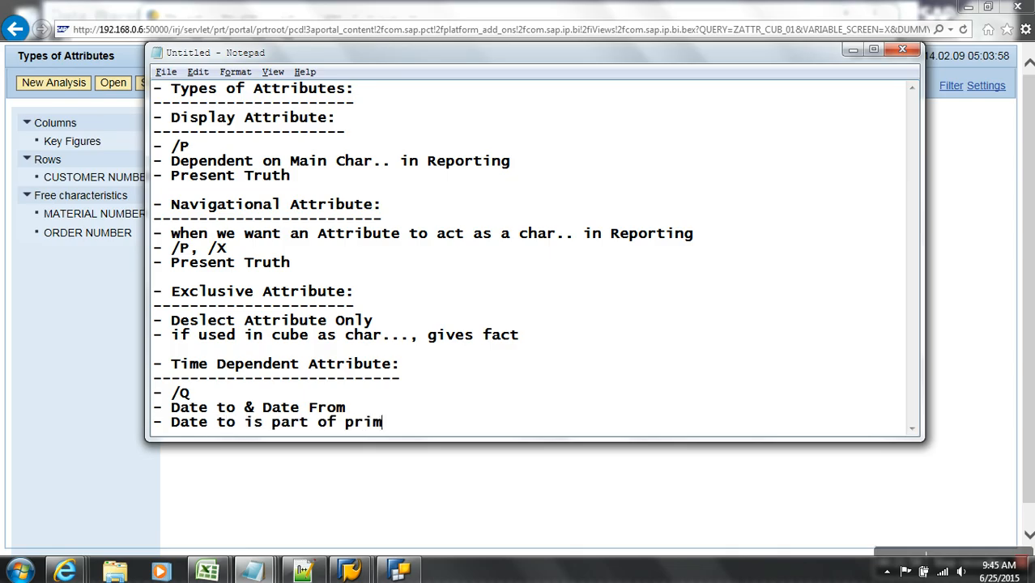
text(ary key i)
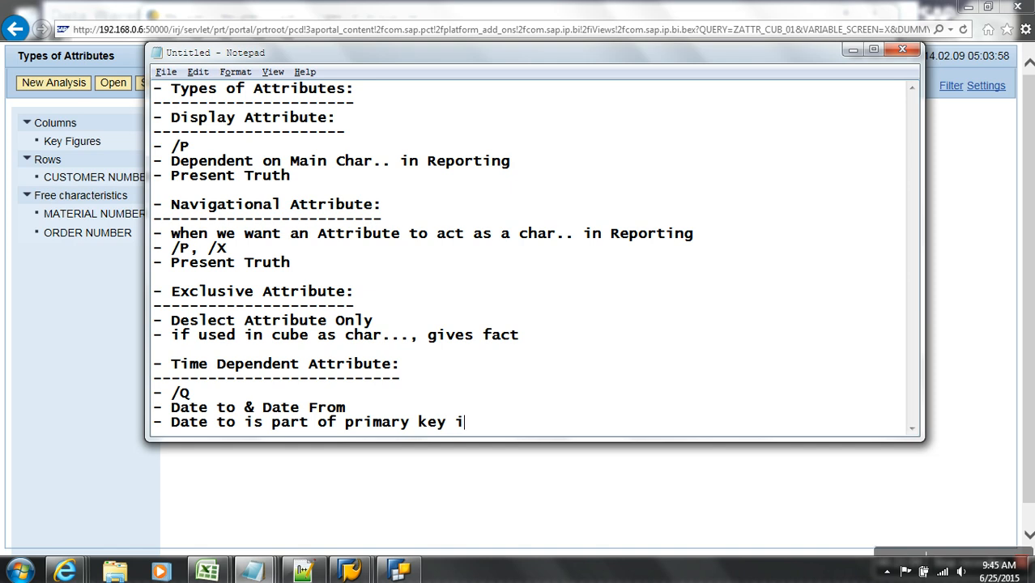
text(n /Q)
key(Return)
text(-  K)
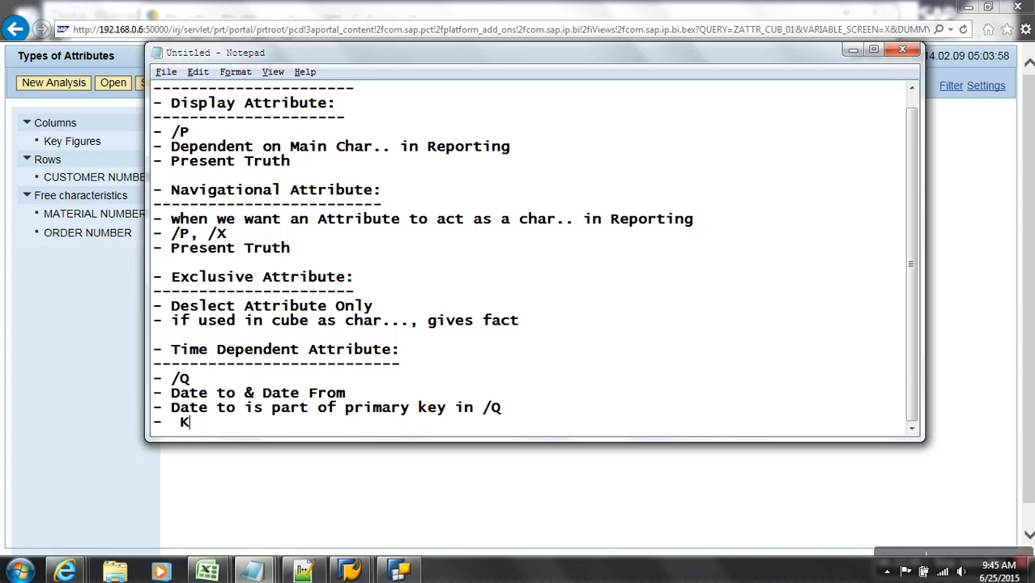
text(ey Date o)
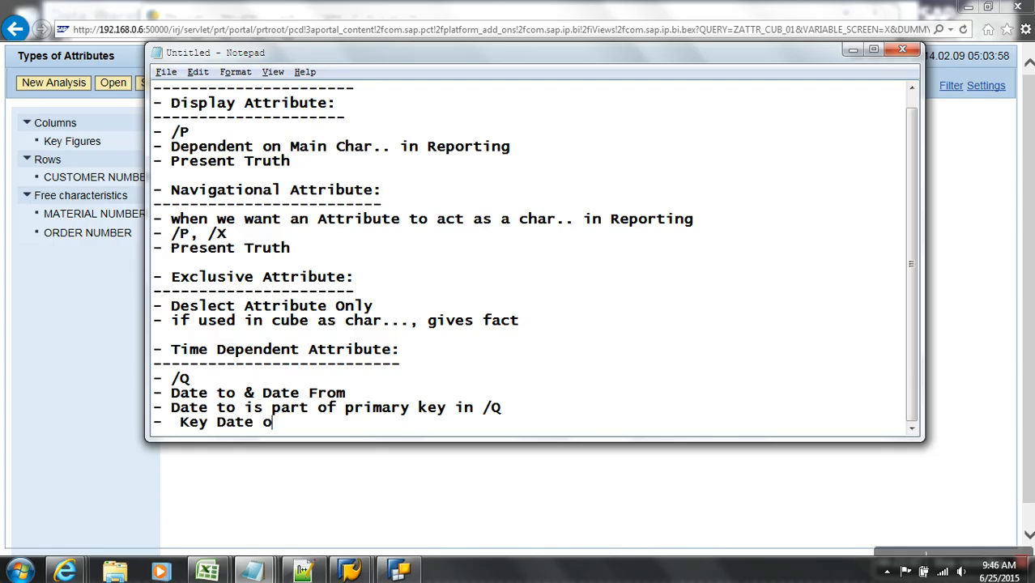
text(f the query)
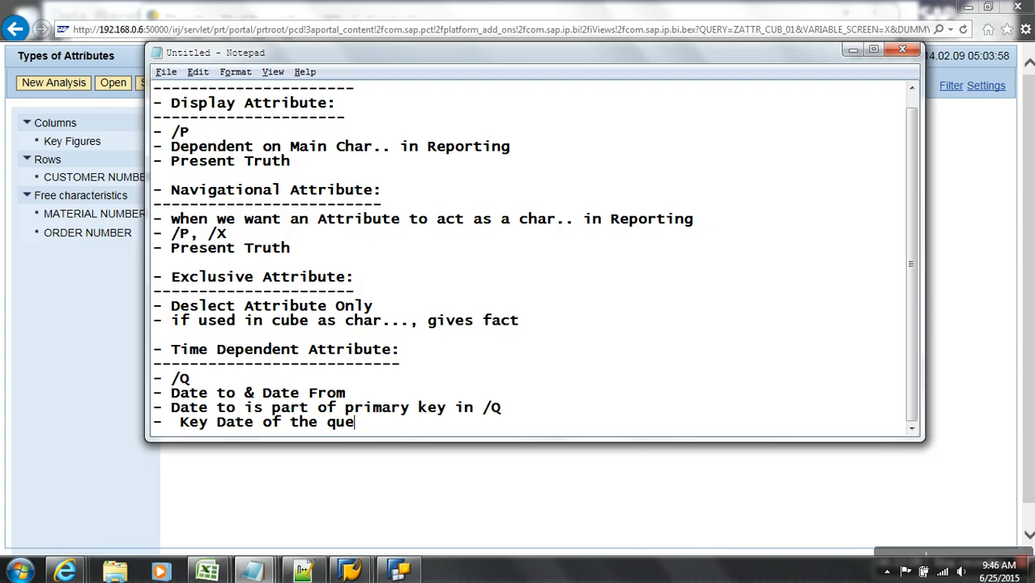
key(Return)
key(Return)
- Add a dash-underlined 'Time Dependent Navigational Attribute:' heading below the notes
text(- Ti)
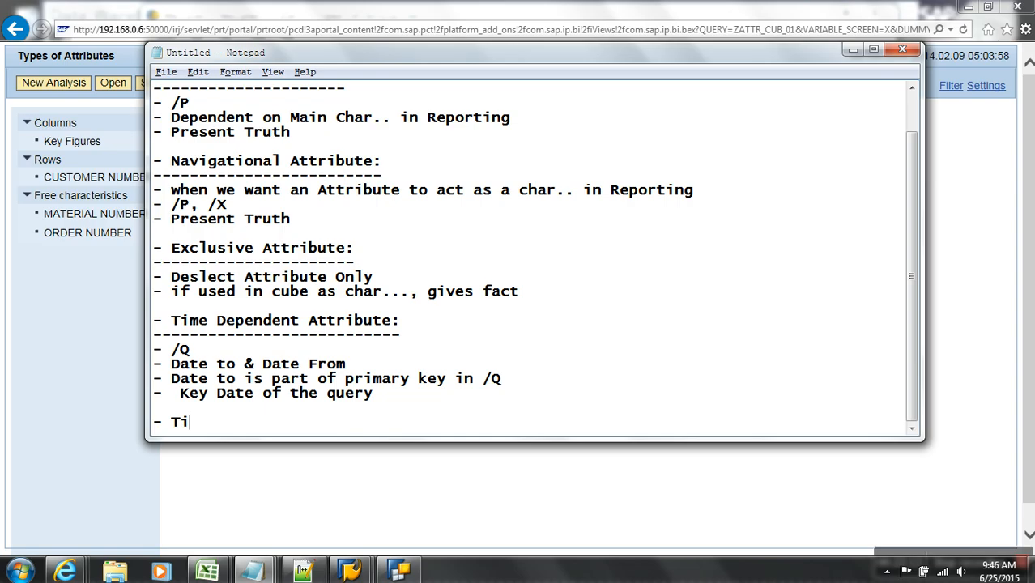
text(me Depende)
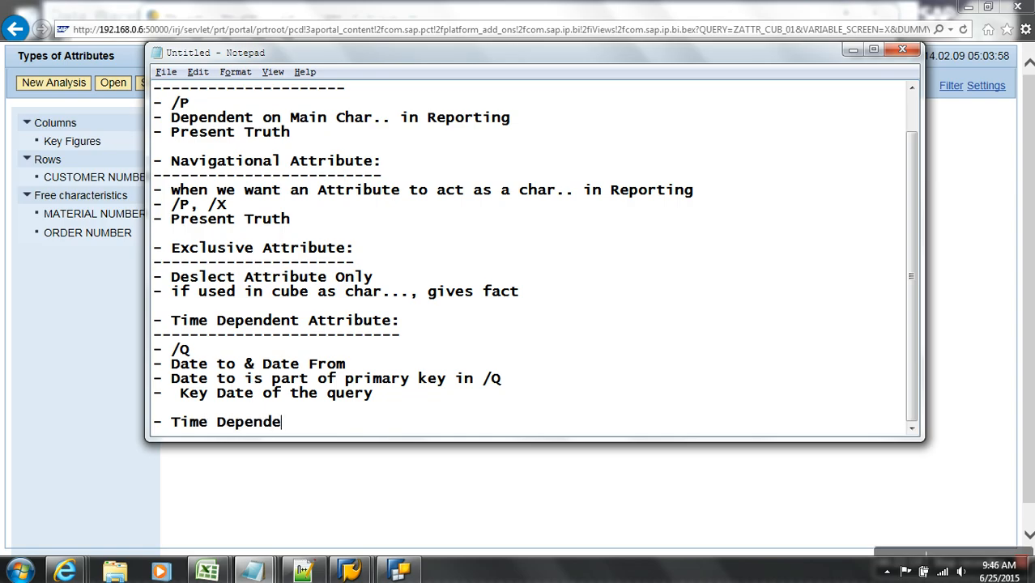
text(nt Navigation)
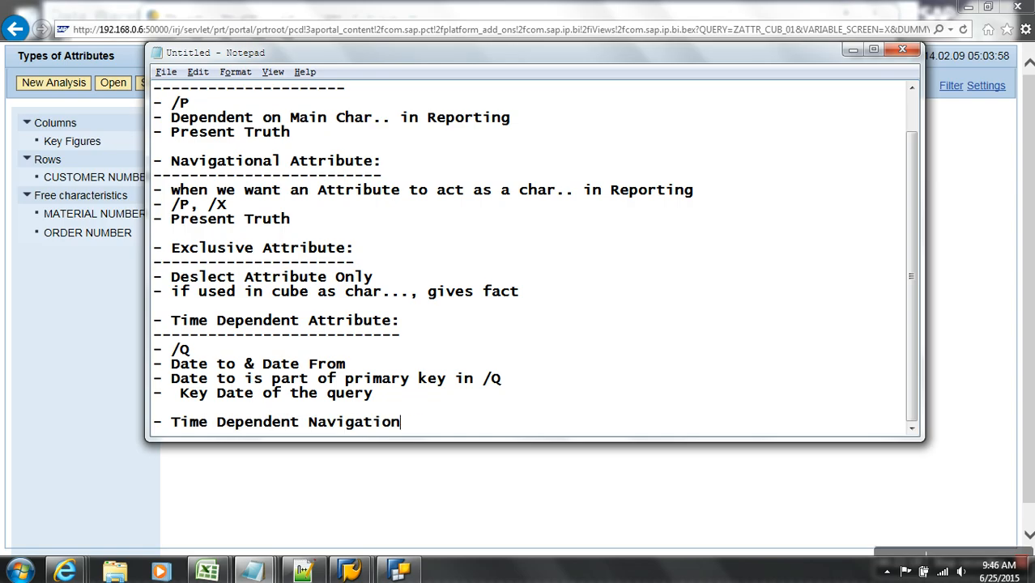
text(al Attribute:)
key(Return)
text(-)
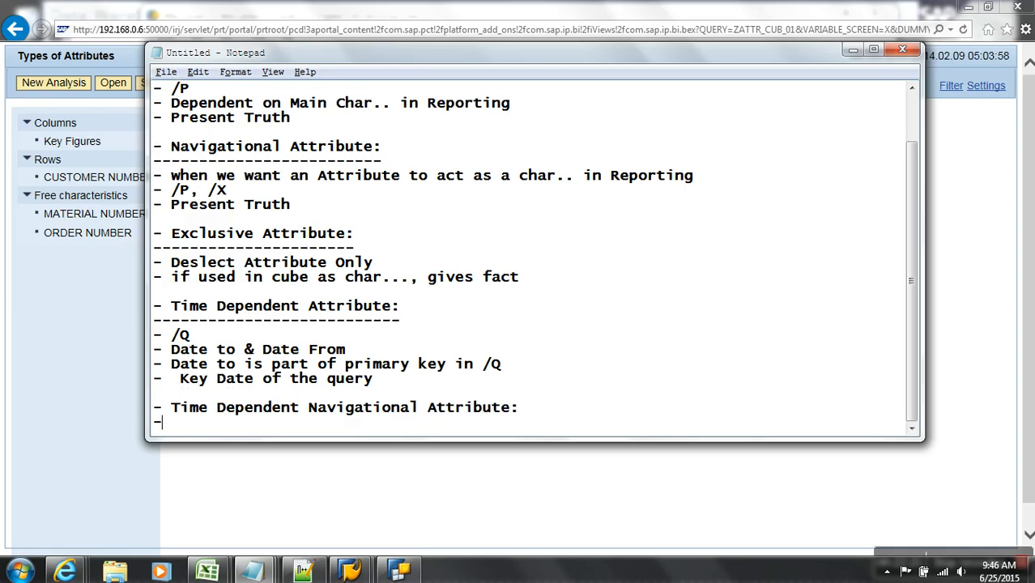
text(---------------------------------------)
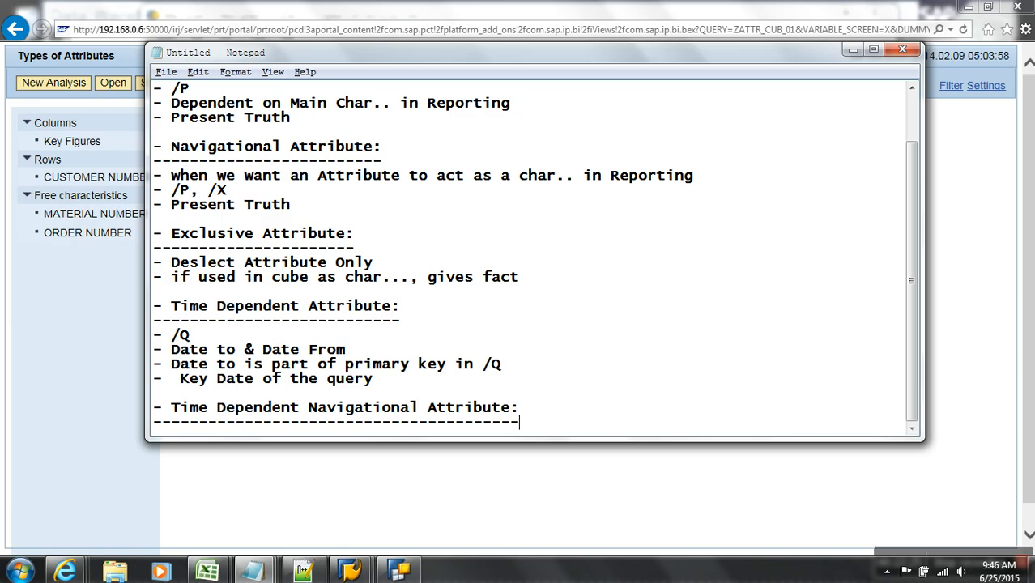
key(Return)
key(Return)
key(Return)
key(Return)
key(Return)
key(Return)
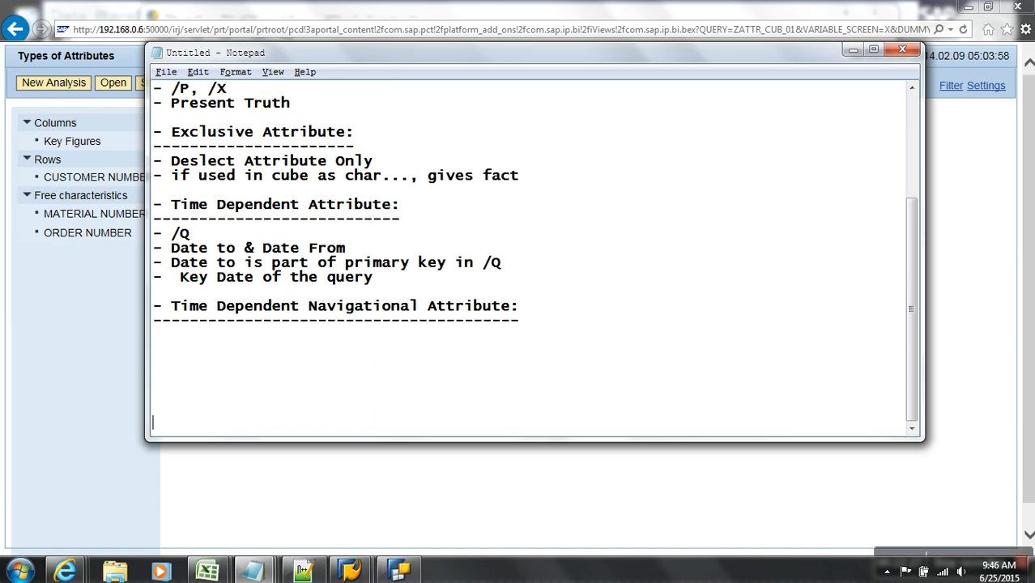
key(BackSpace)
key(BackSpace)
key(BackSpace)
key(BackSpace)
mouse_move(350, 572)
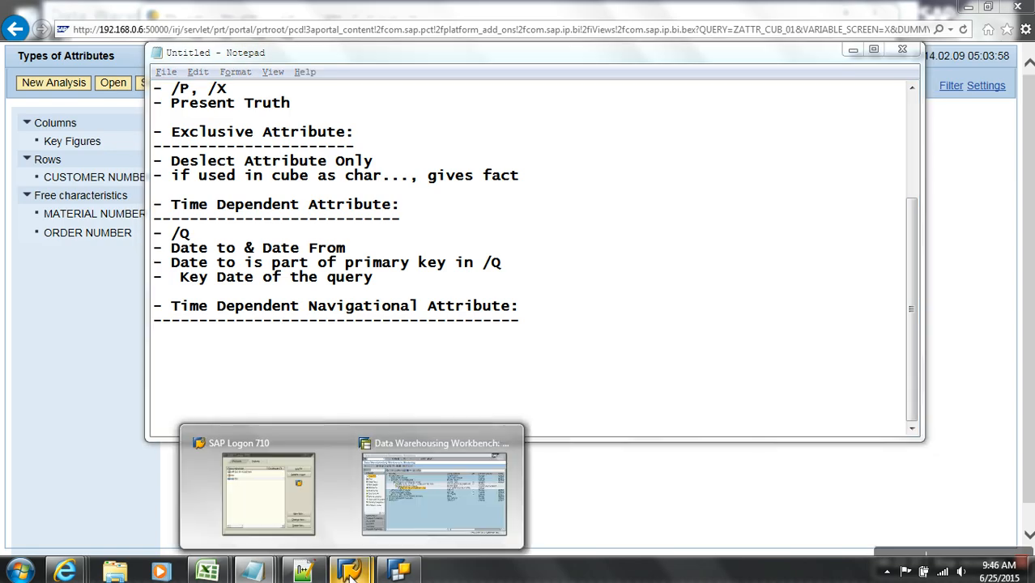
click(440, 515)
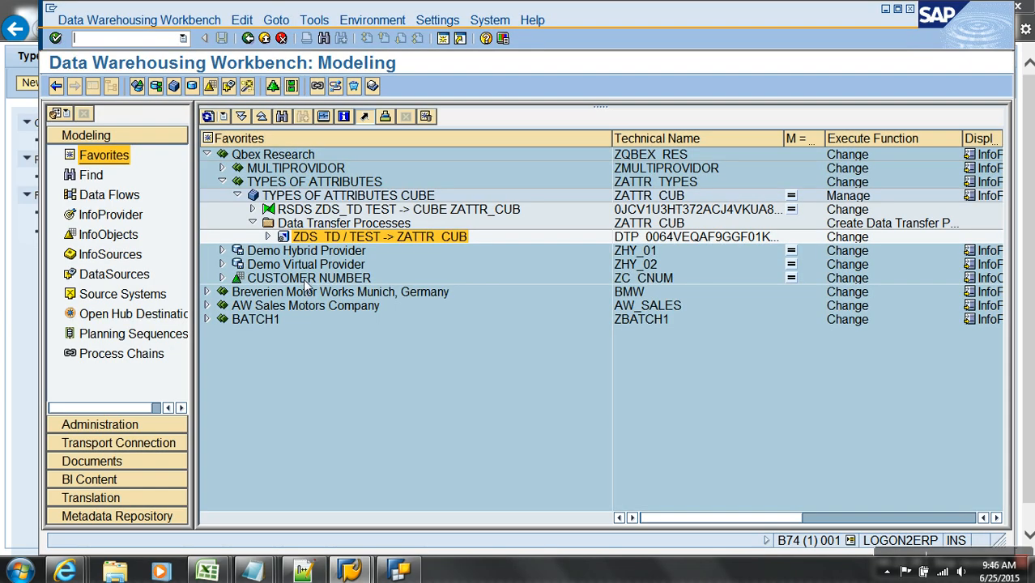
- In ZTC_CNUM's attributes, make ZC_CITY1 a navigation attribute with texts enabled
click(126, 242)
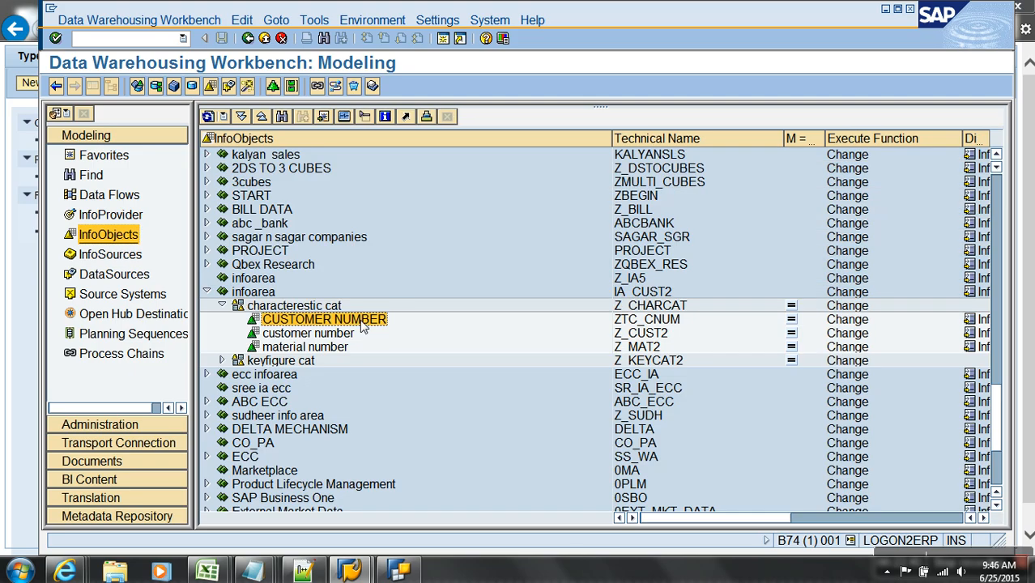
click(93, 87)
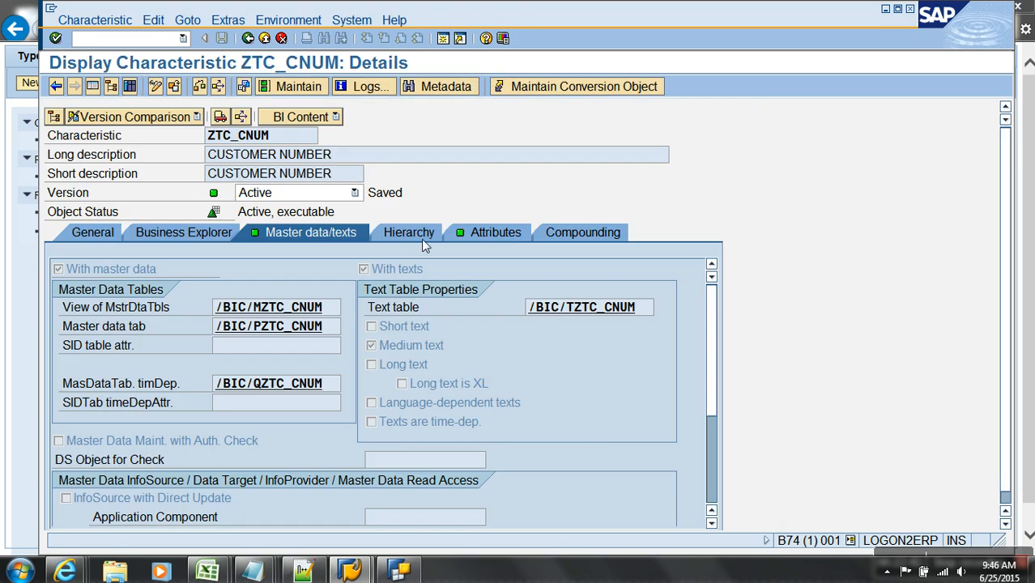
click(479, 232)
click(154, 382)
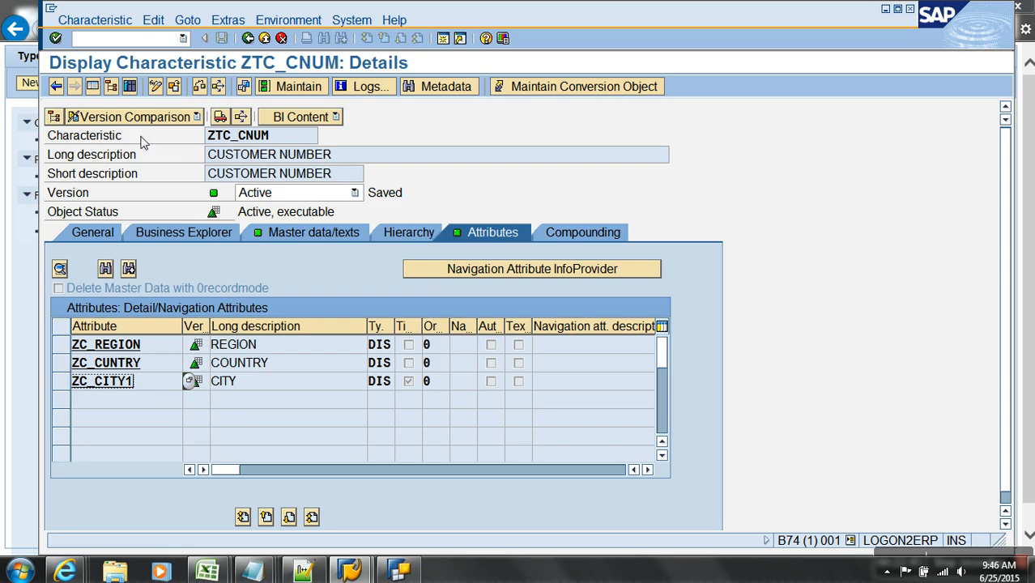
click(155, 86)
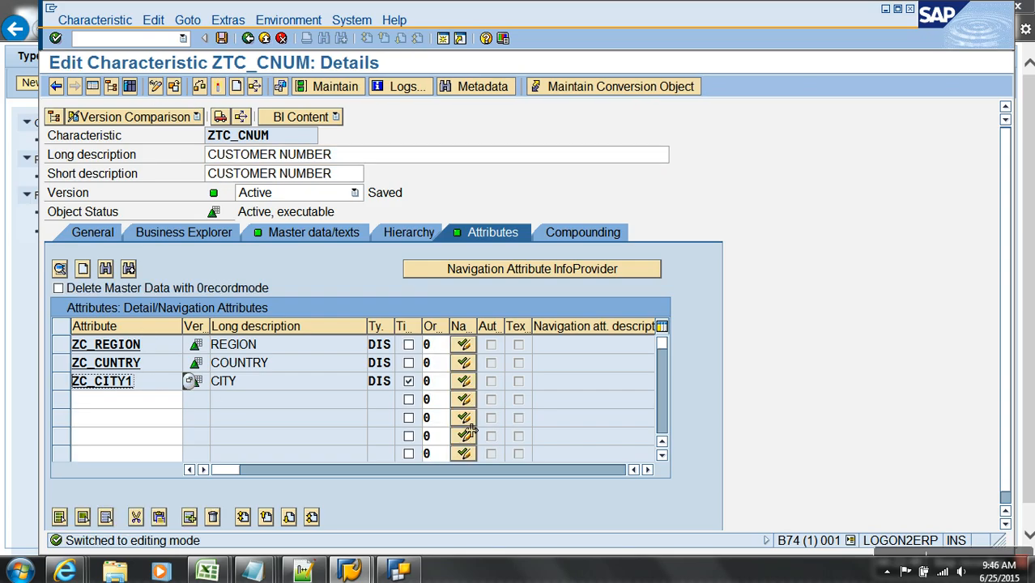
click(463, 380)
click(516, 384)
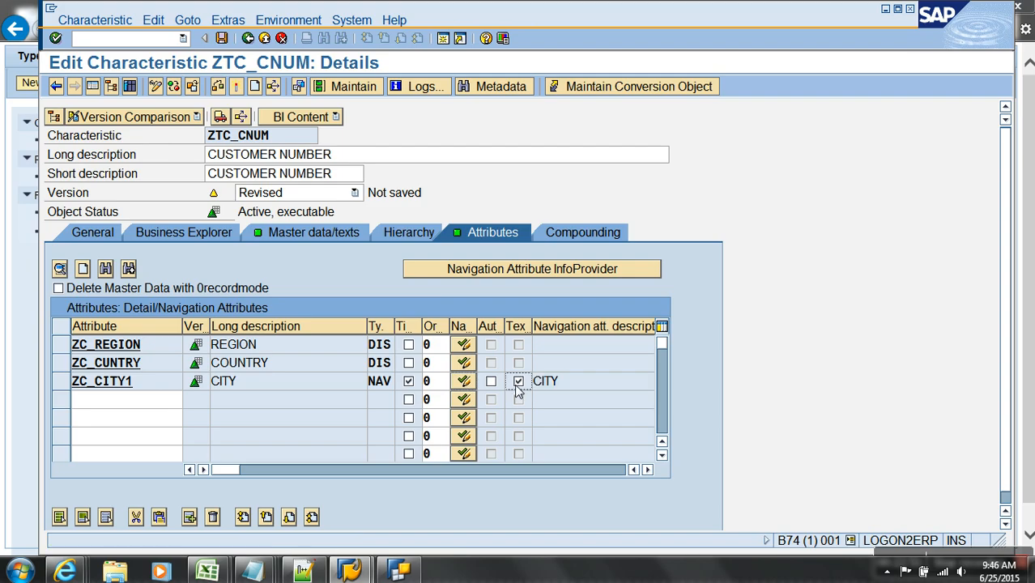
click(647, 471)
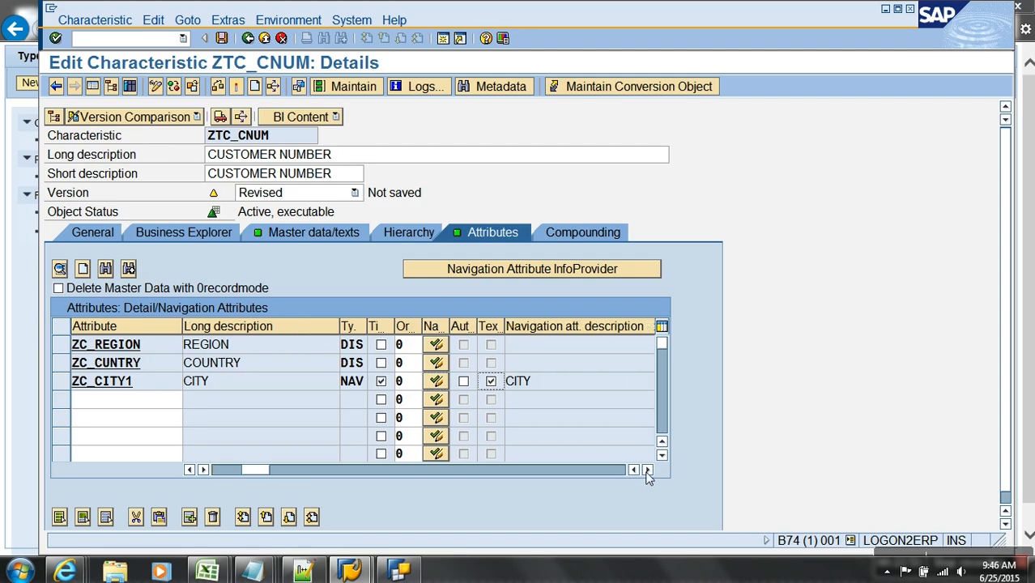
click(647, 470)
click(647, 470)
click(647, 471)
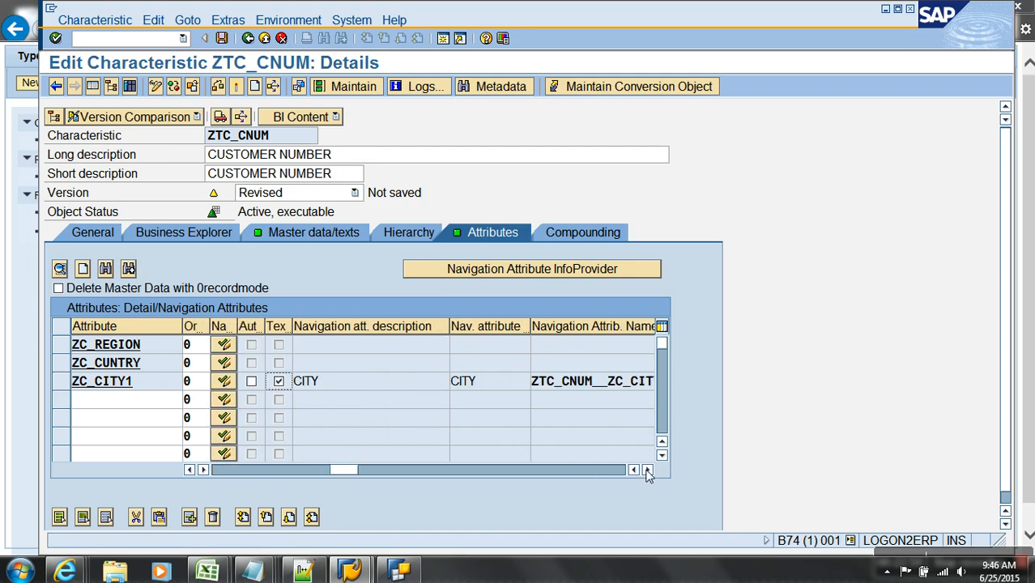
- Check ZTC_CNUM and activate it despite the warnings
click(236, 86)
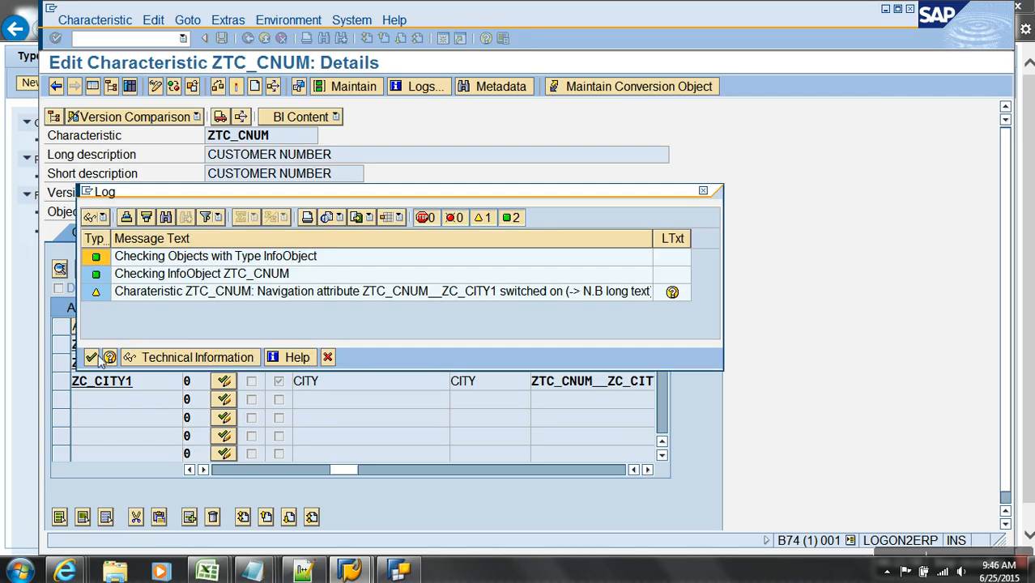
click(92, 357)
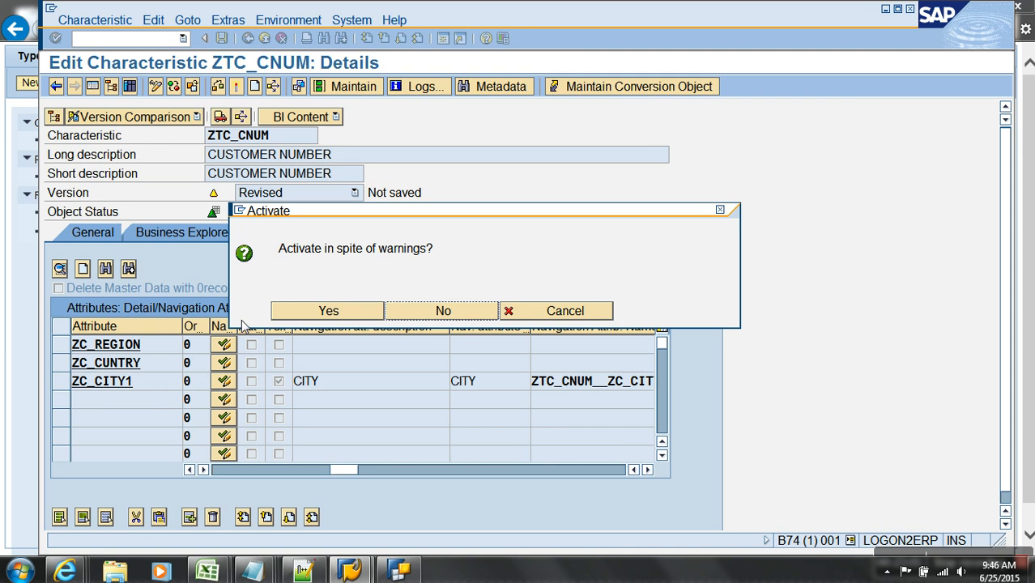
click(285, 317)
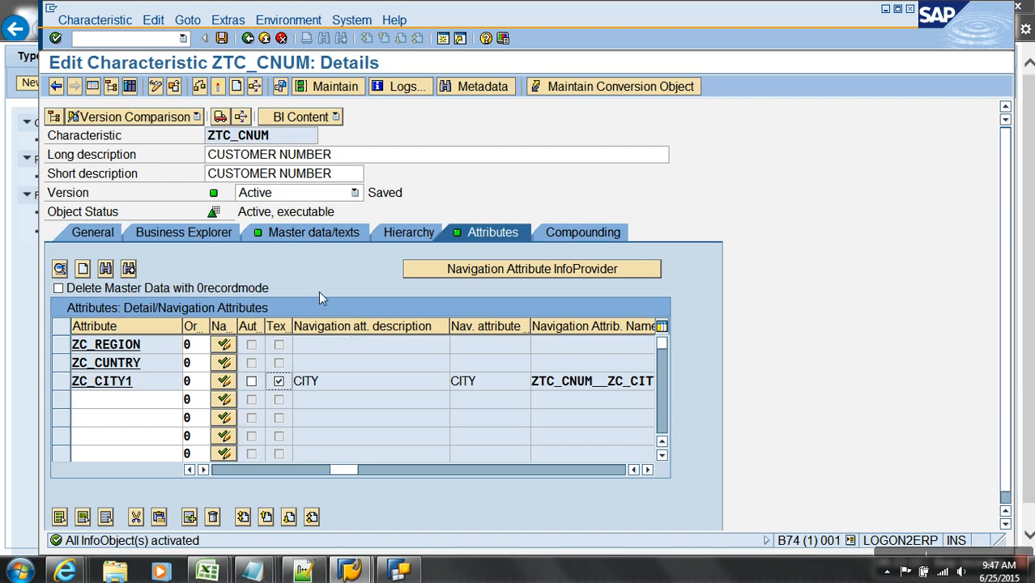
- List SID table /BIC/YZTC_CNUM's six entries and compare the C100 city SIDs 2 and 4
click(325, 236)
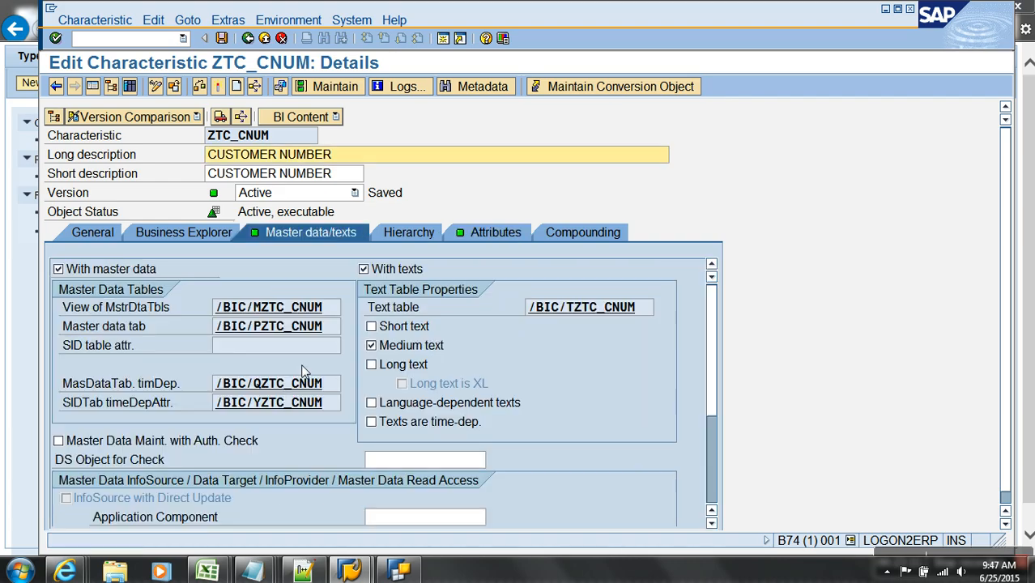
double_click(275, 403)
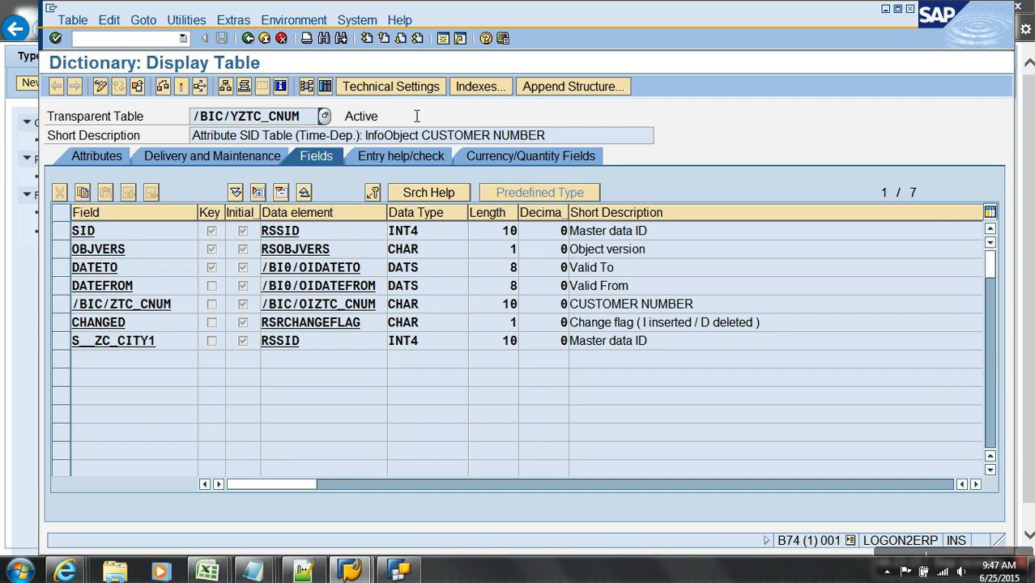
click(326, 86)
key(F8)
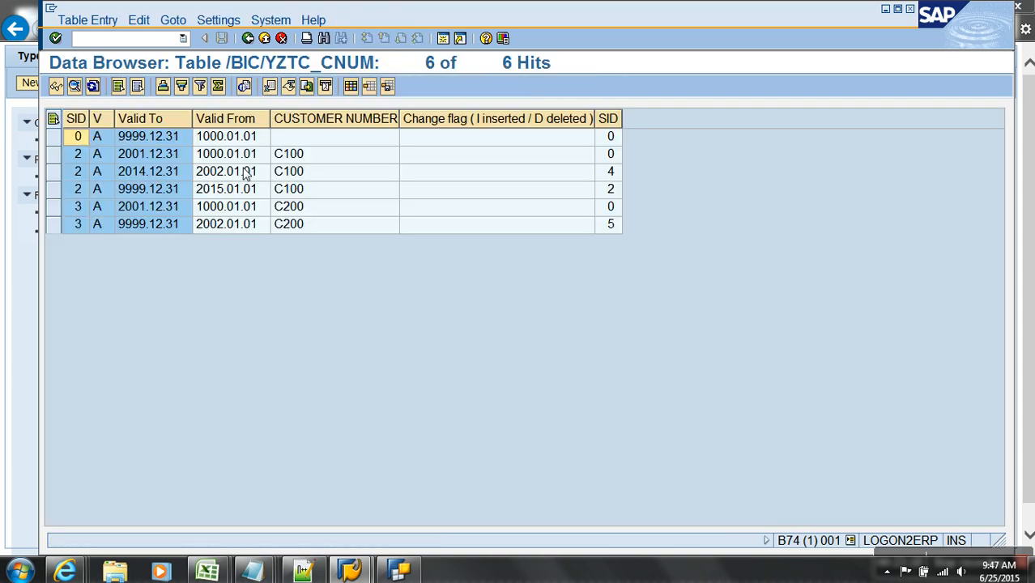
drag(77, 158, 76, 206)
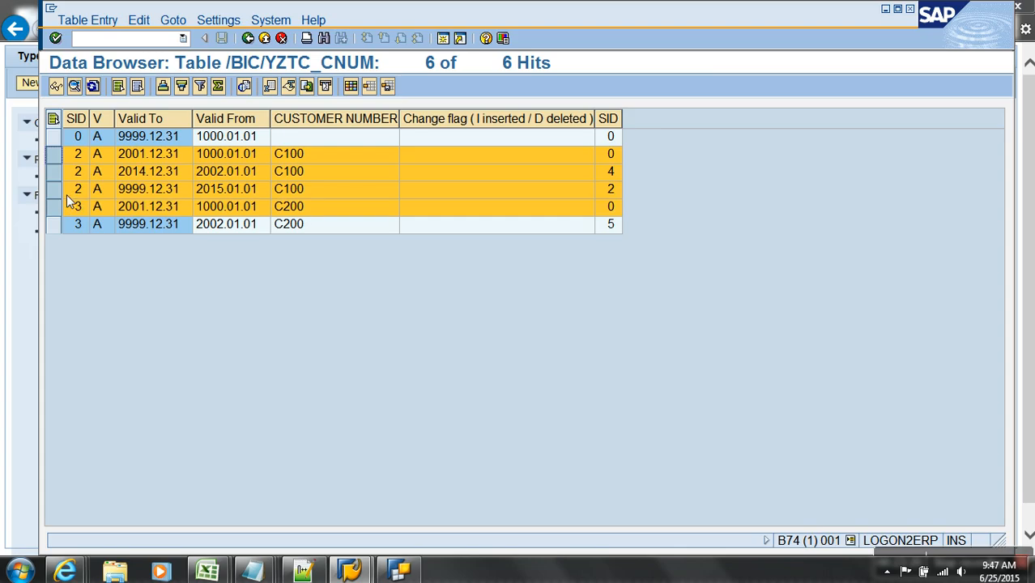
click(73, 175)
click(612, 172)
click(611, 193)
click(612, 174)
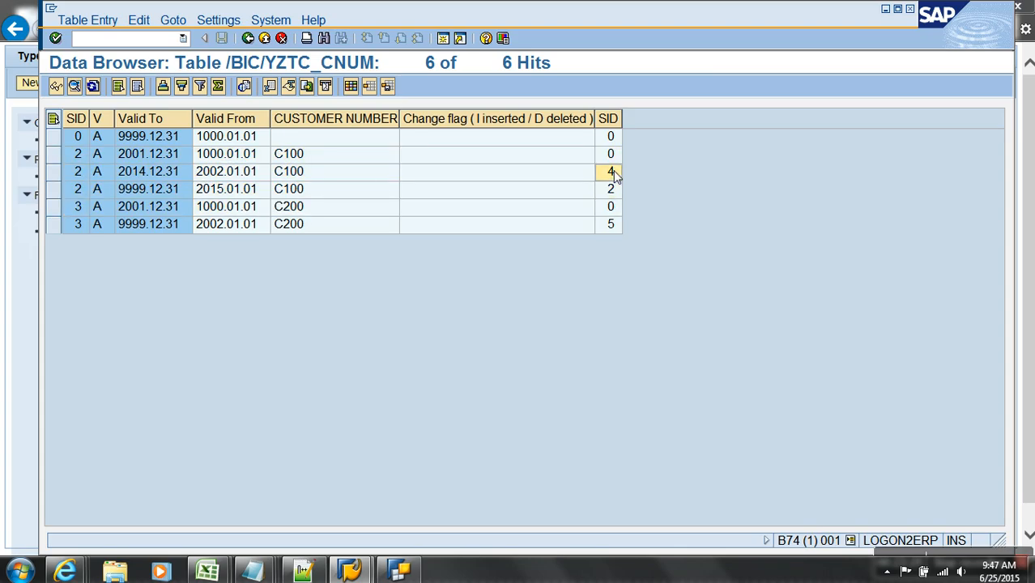
- Go back from the table list and close characteristic ZTC_CNUM
click(279, 38)
click(274, 38)
click(274, 38)
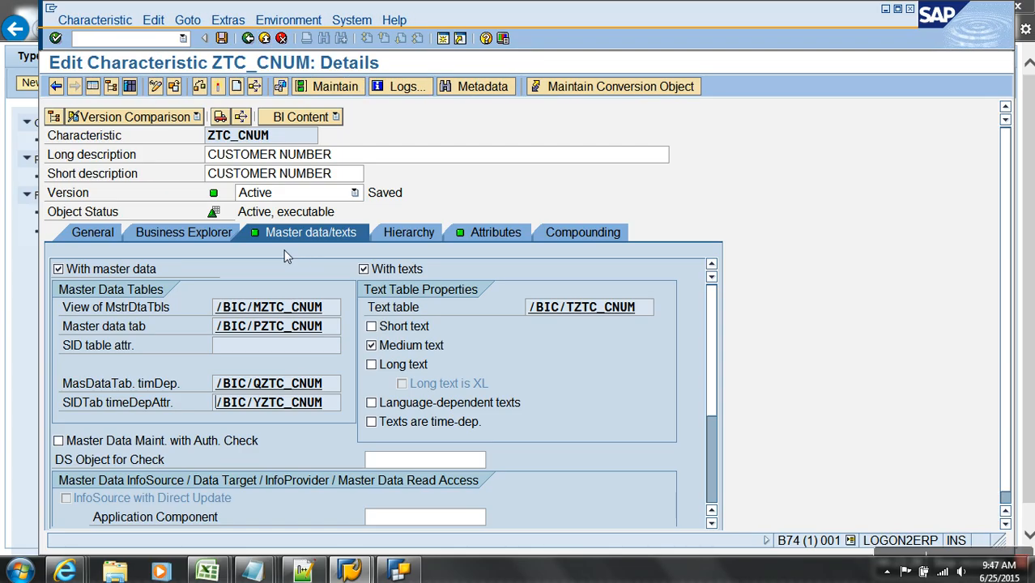
click(262, 39)
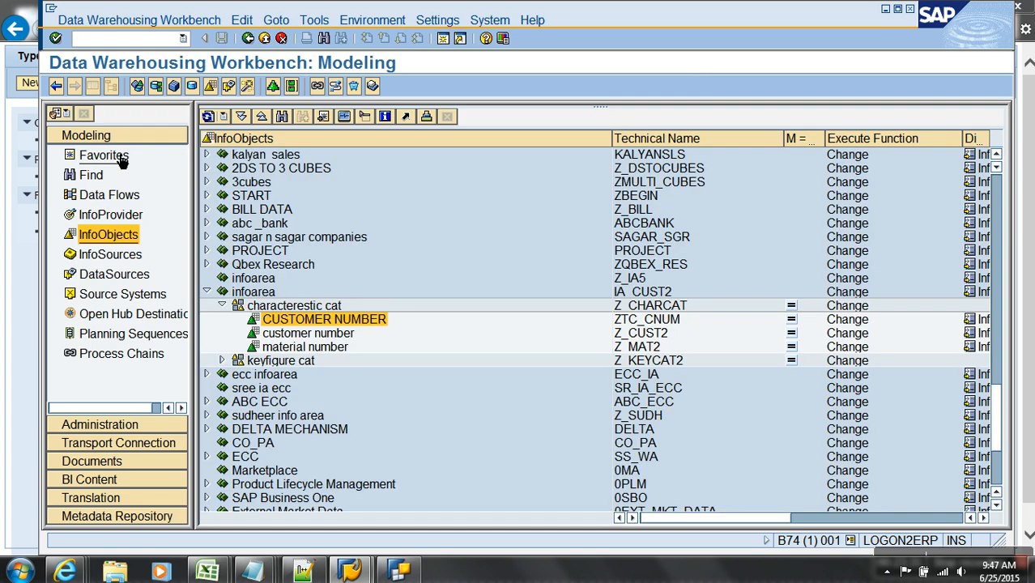
- Switch on the CITY navigation attribute in TYPES OF ATTRIBUTES CUBE and activate the cube
click(104, 155)
right_click(328, 197)
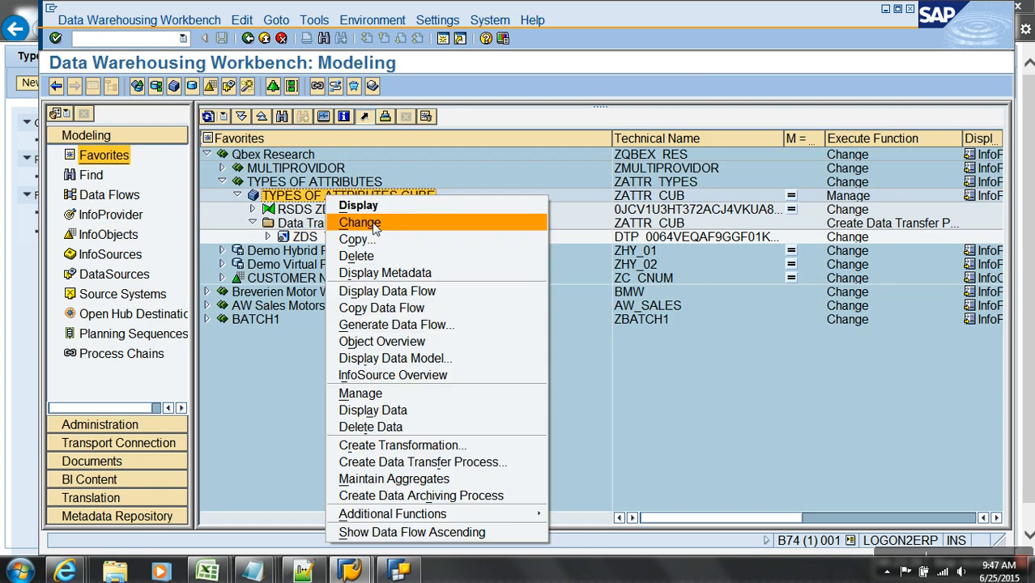
click(361, 222)
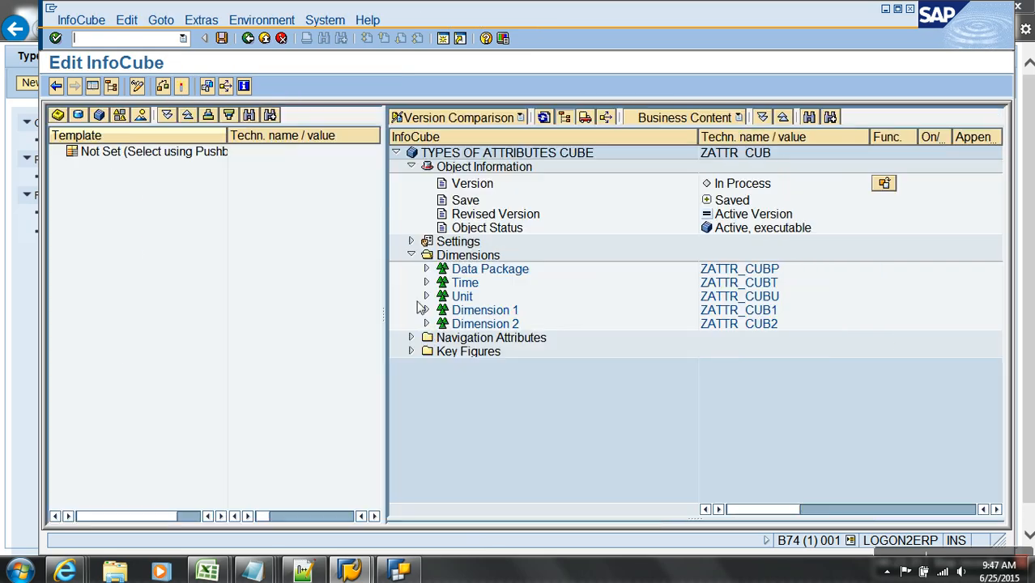
click(410, 337)
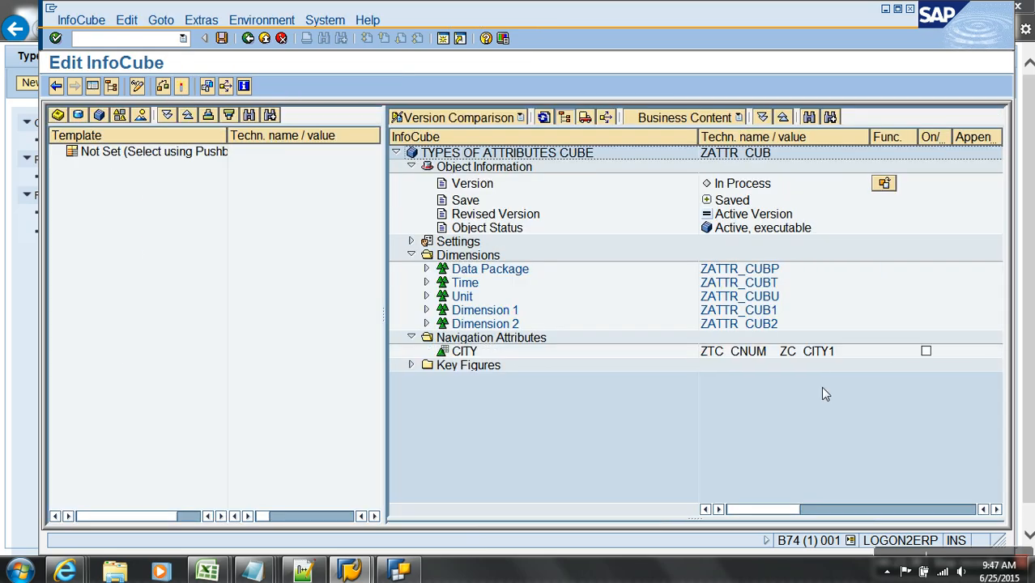
click(925, 351)
click(182, 87)
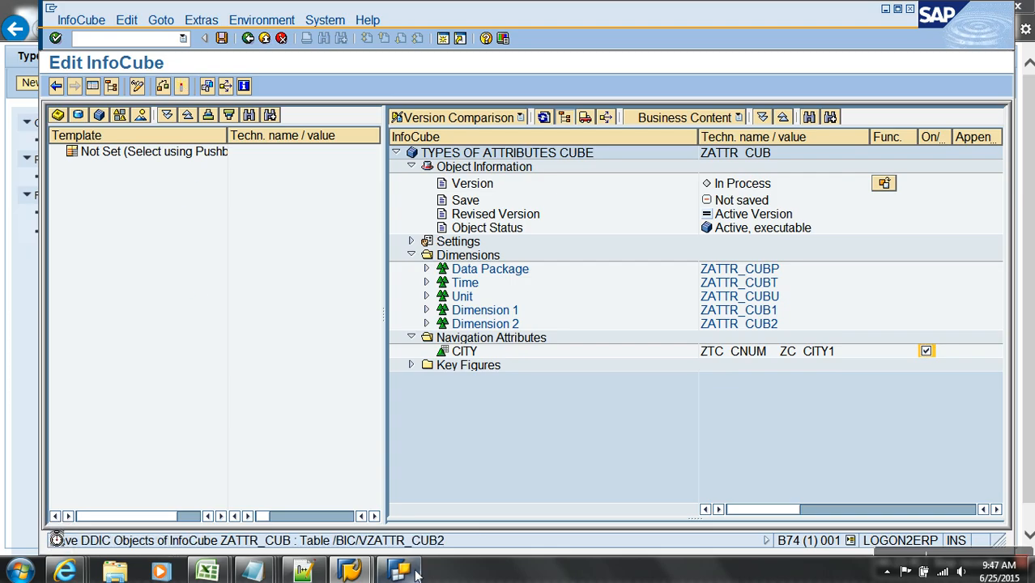
- Close the earlier Query Designer window and launch Query Designer on the sap bw system
click(408, 571)
click(874, 13)
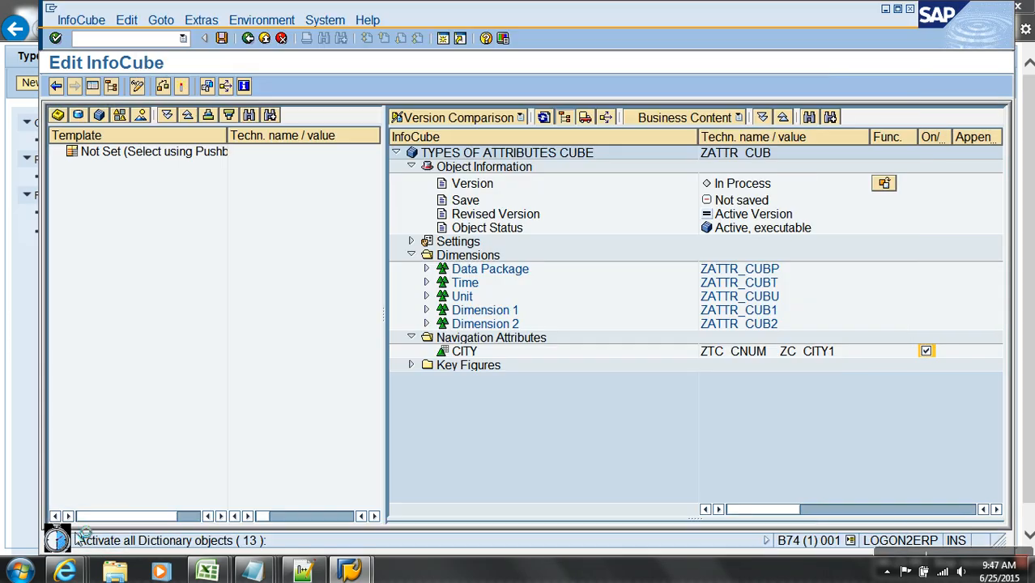
click(20, 571)
click(50, 272)
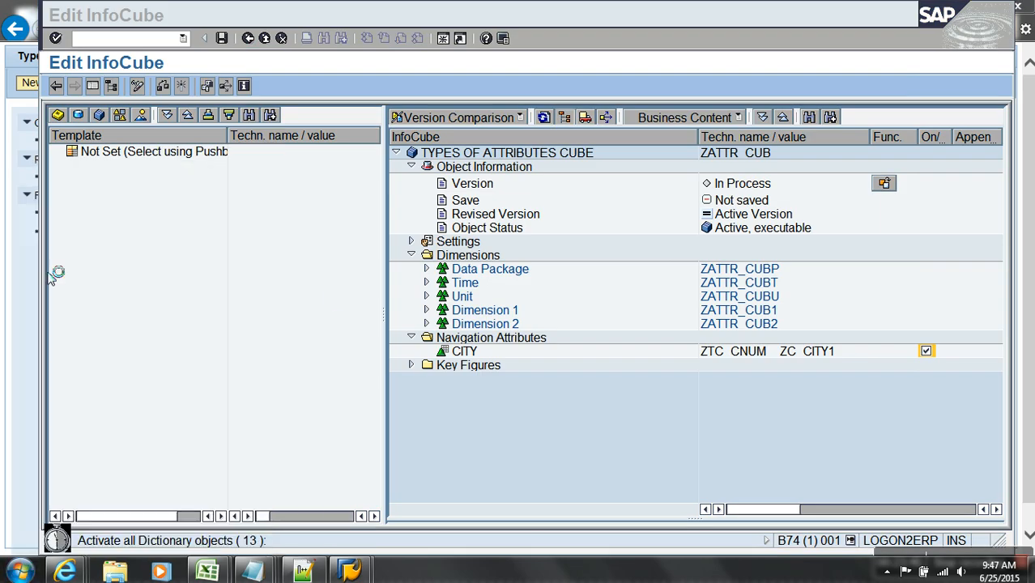
click(455, 264)
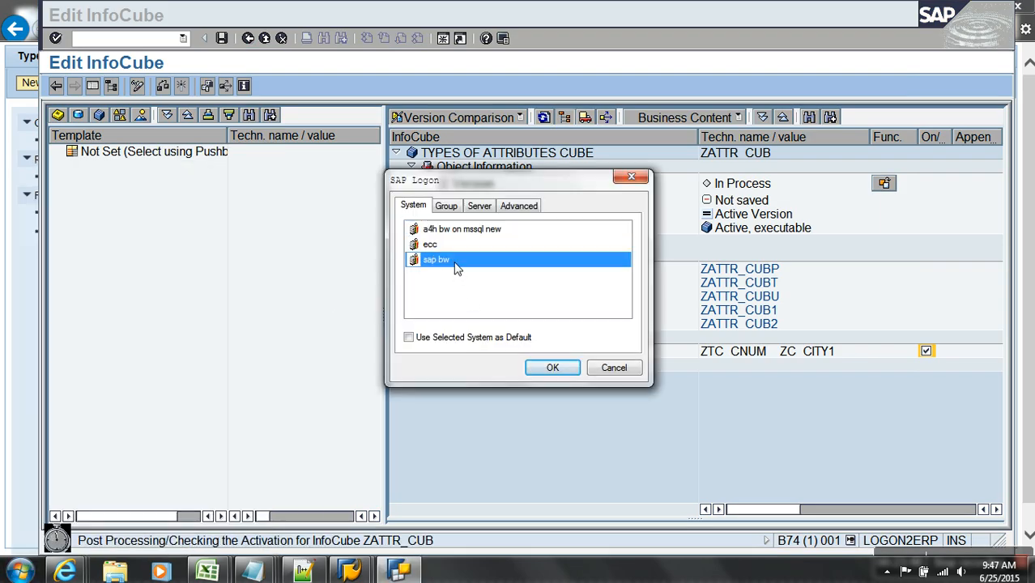
click(554, 367)
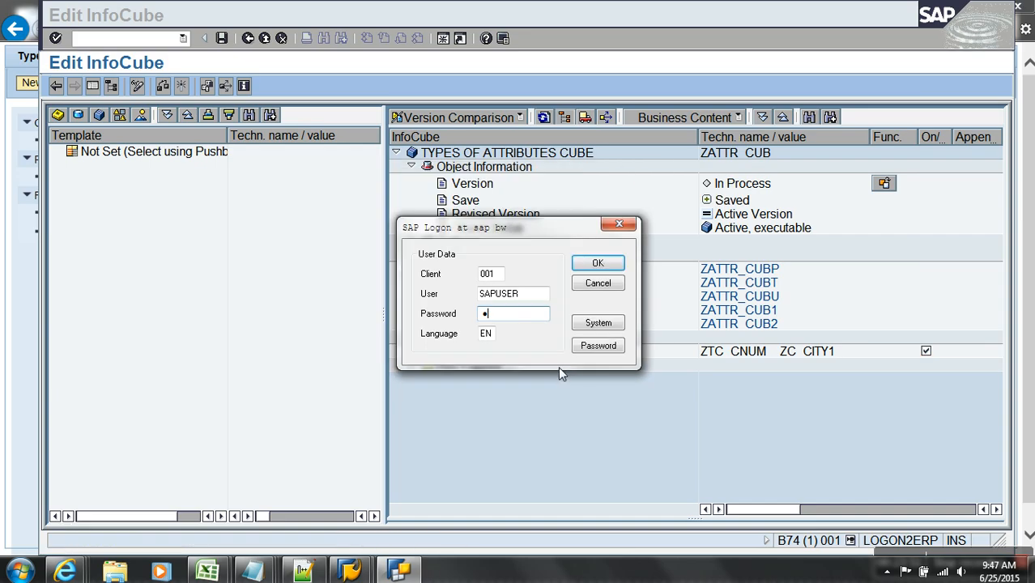
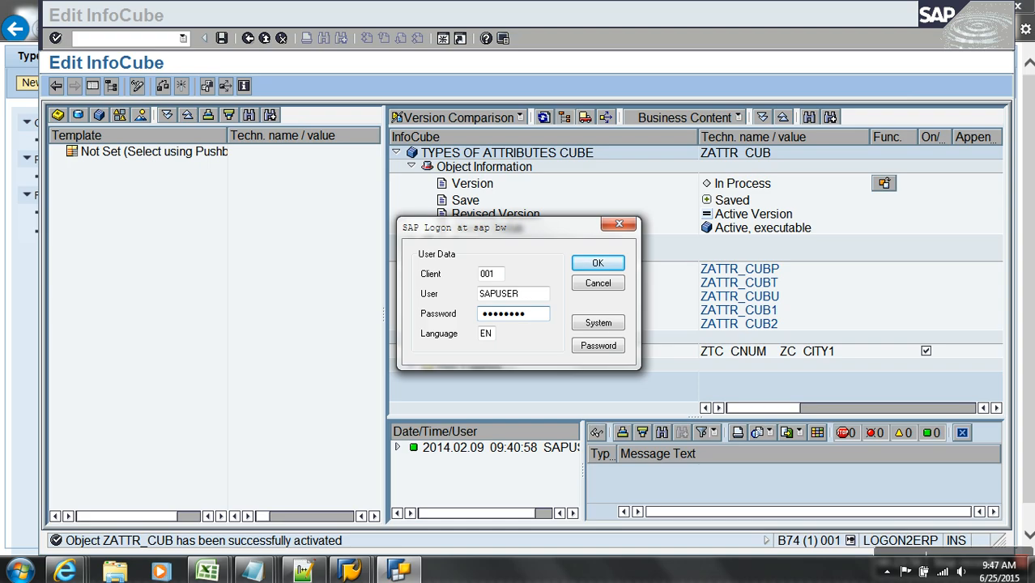
- Log on with the password and open the ZATTR_CUB_01 query found by searching 'zattr'
click(583, 264)
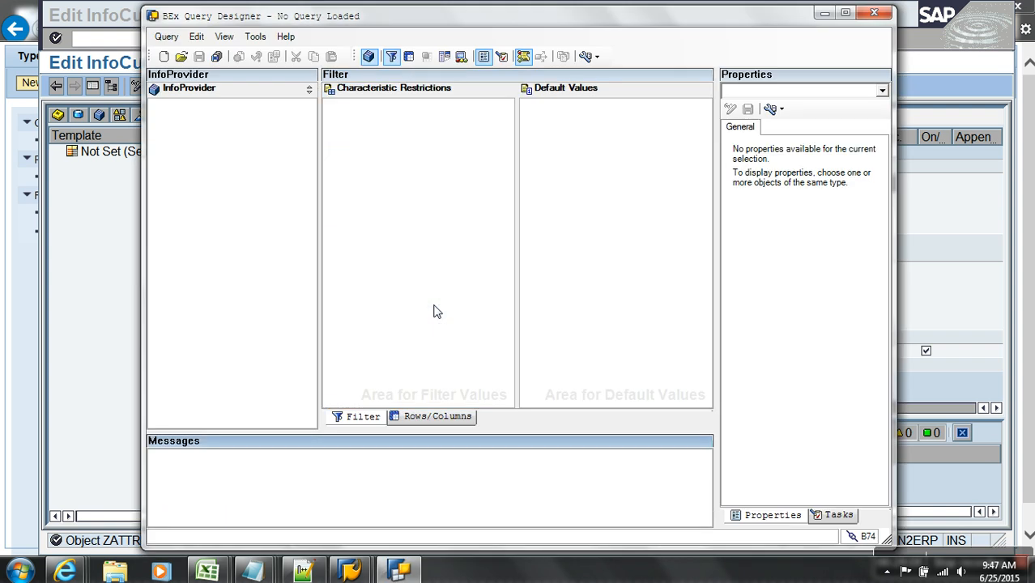
click(188, 60)
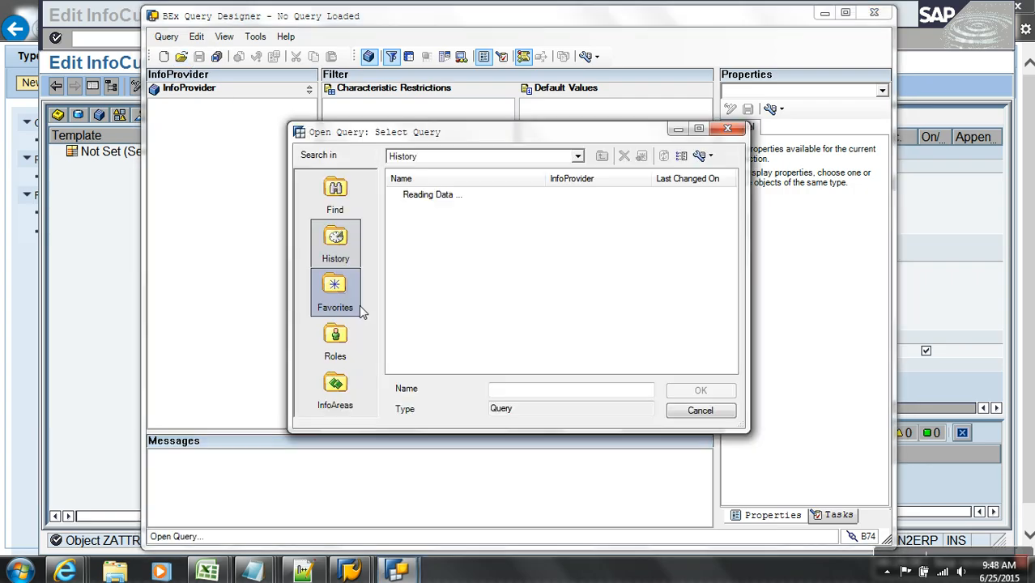
click(334, 196)
text(zattr)
key(Return)
double_click(466, 305)
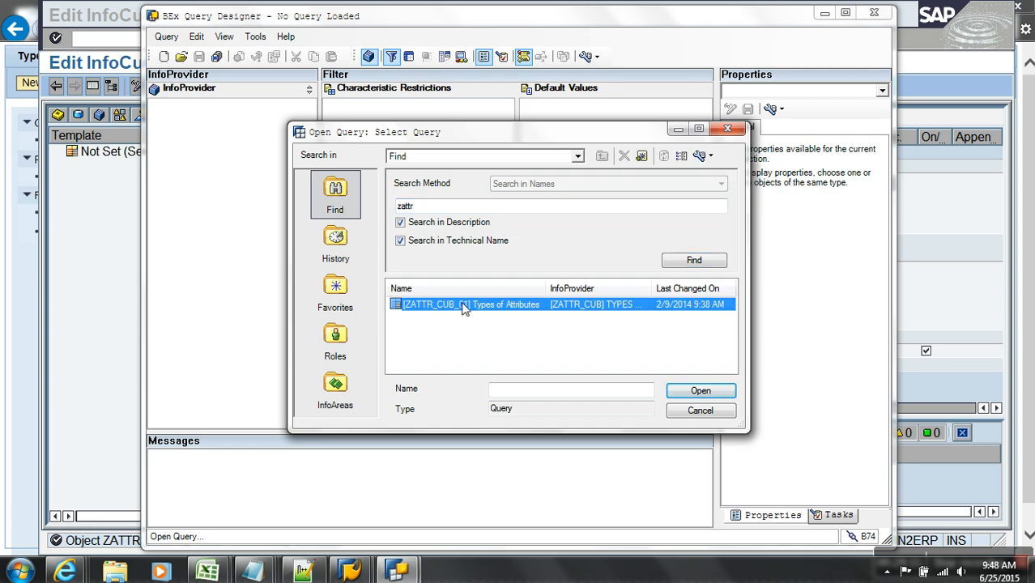
- Take CUSTOMER NUMBER out of the rows, expand its attributes, and place it back in Rows
click(406, 416)
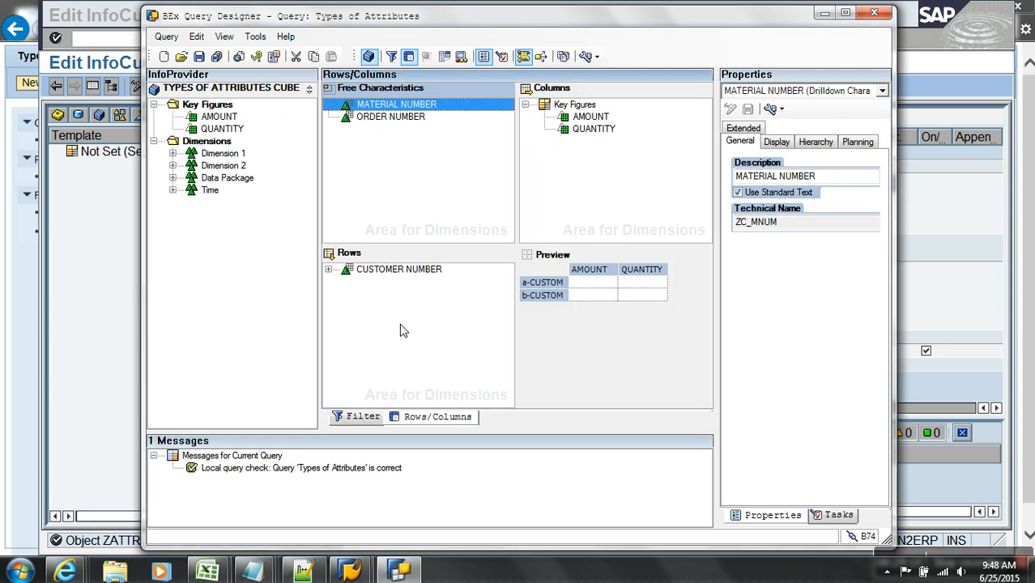
drag(395, 270, 208, 285)
click(174, 154)
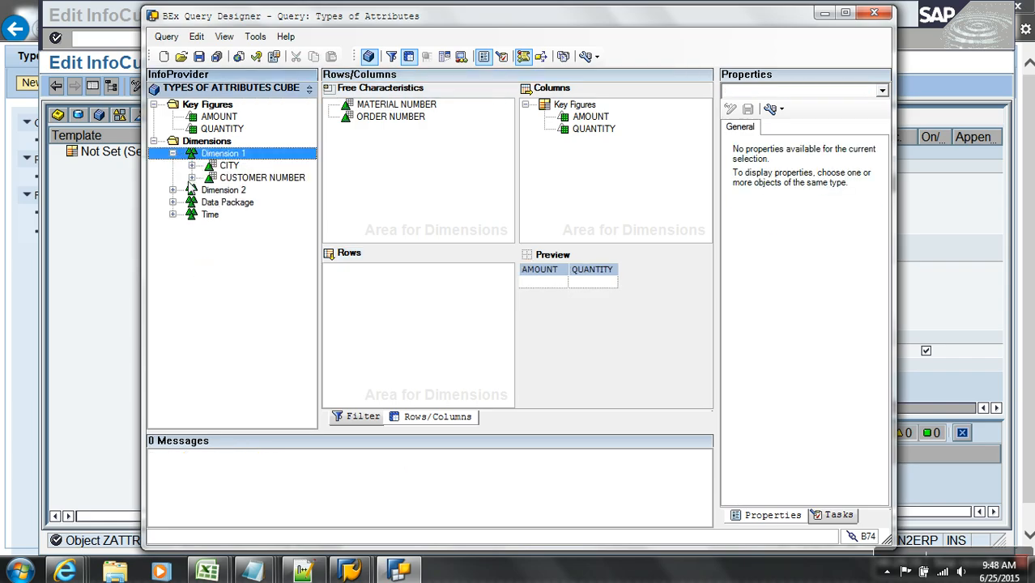
double_click(640, 16)
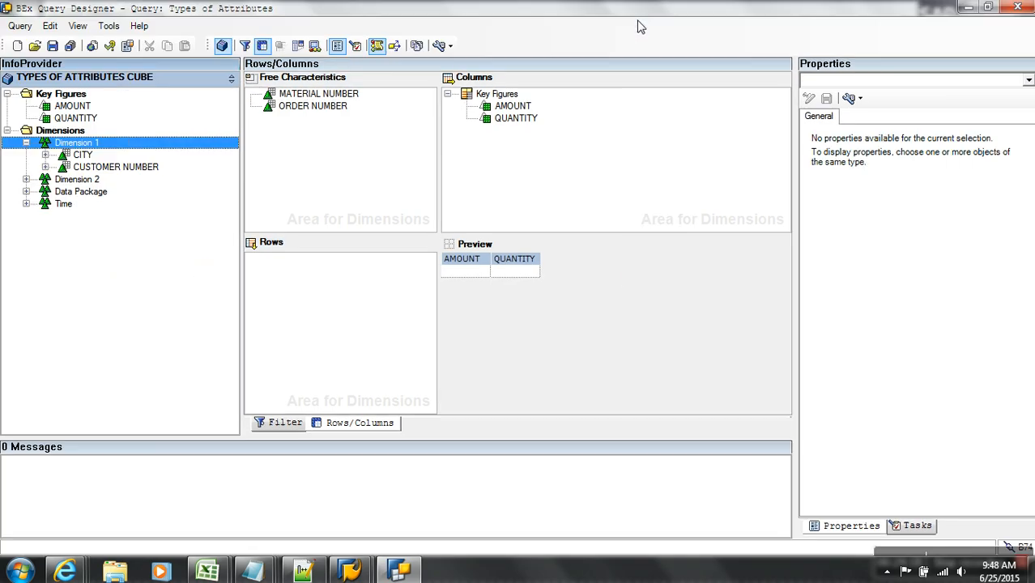
drag(139, 167, 66, 185)
click(45, 167)
double_click(72, 180)
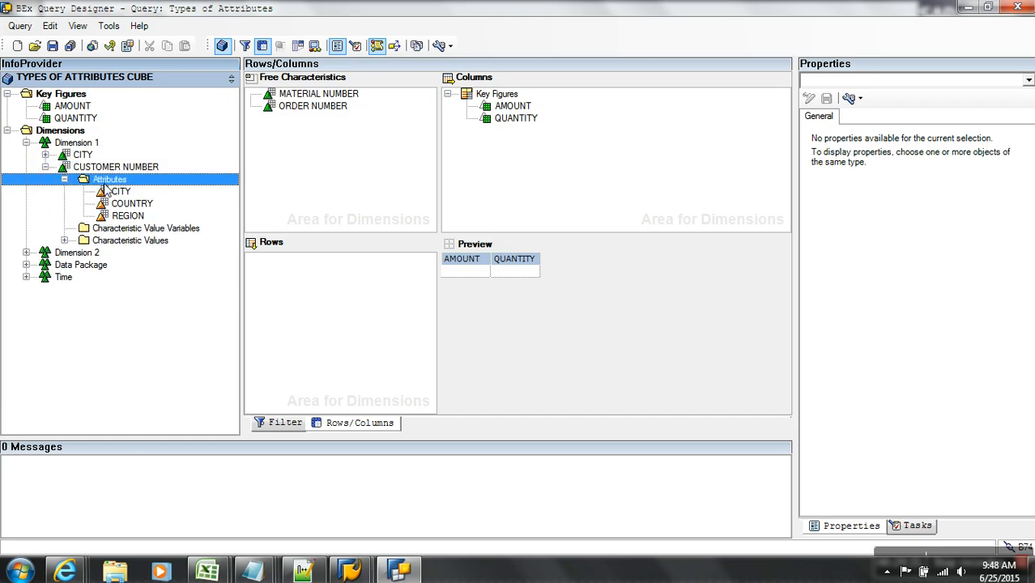
drag(121, 191, 316, 267)
drag(128, 194, 296, 273)
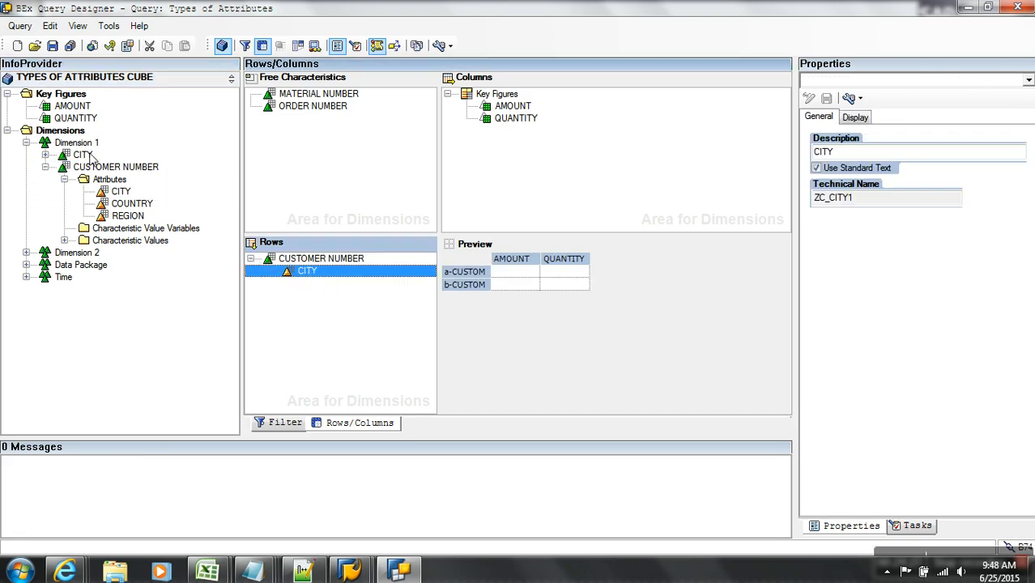
- Show technical names, add navigational CITY under CUSTOMER NUMBER in Rows, and save the query
click(92, 156)
click(439, 45)
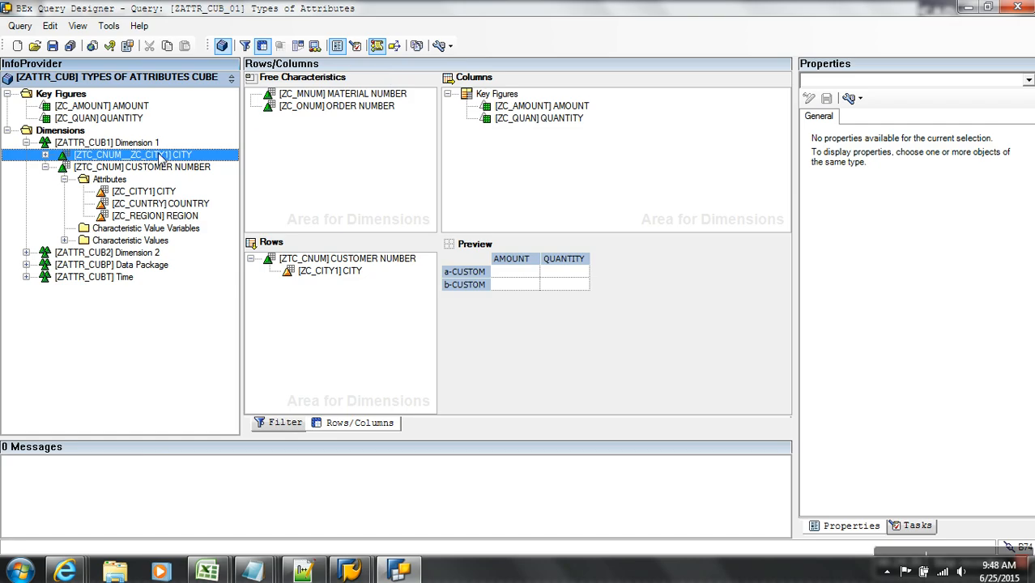
drag(161, 158, 316, 295)
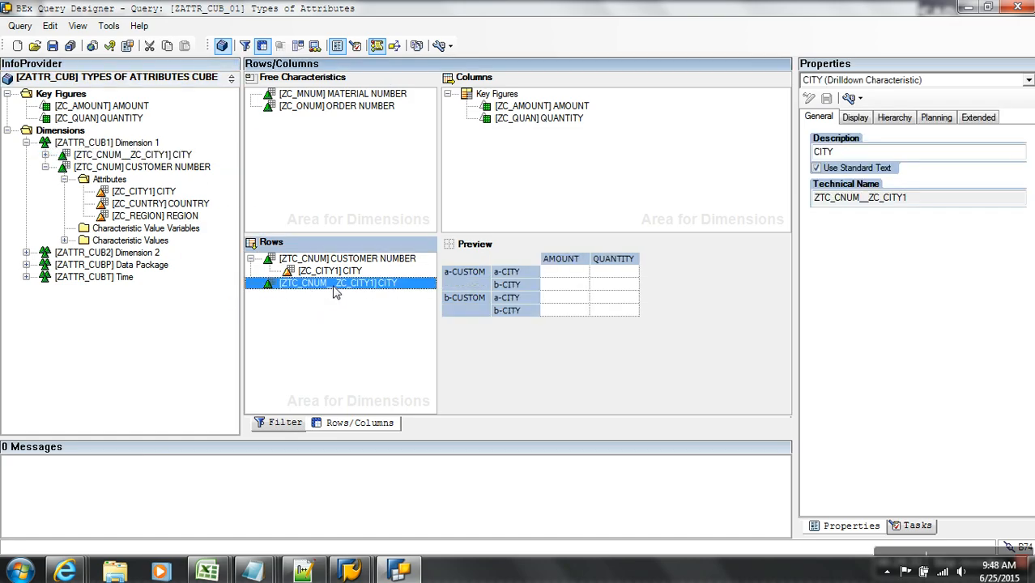
click(52, 46)
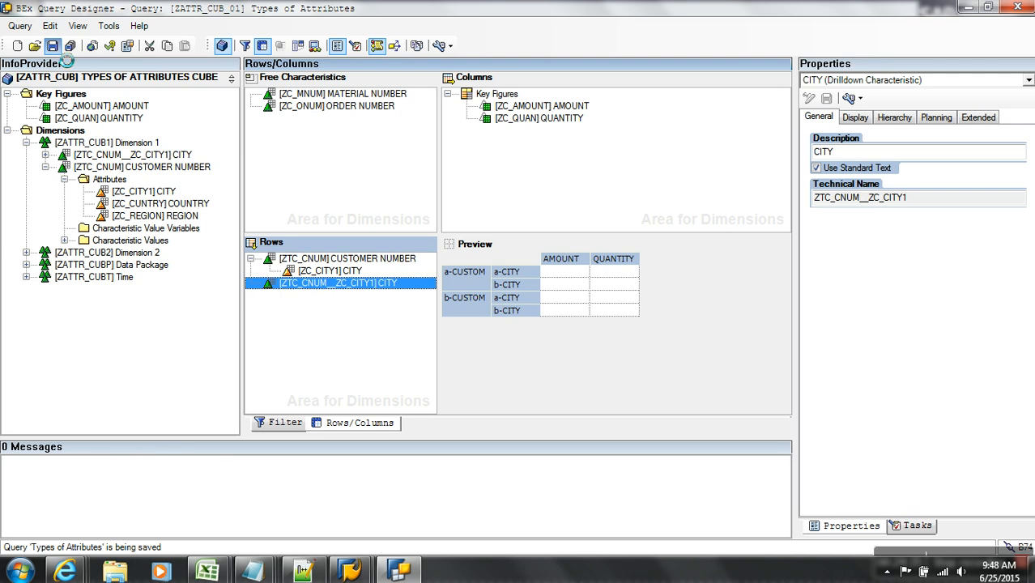
click(65, 571)
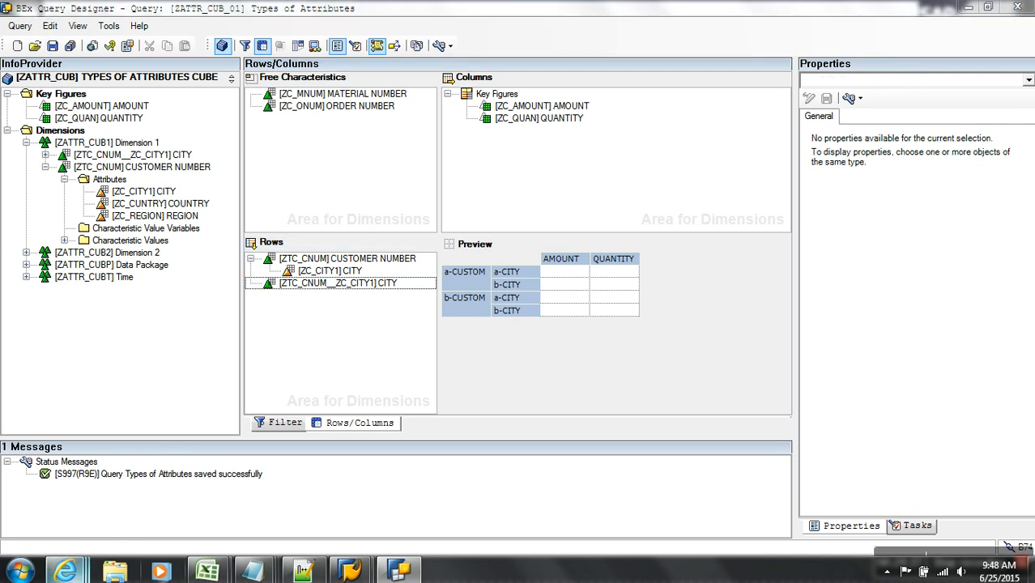
- Close the outdated results window and move CUSTOMER NUMBER to free characteristics, grouping by CITY
click(969, 510)
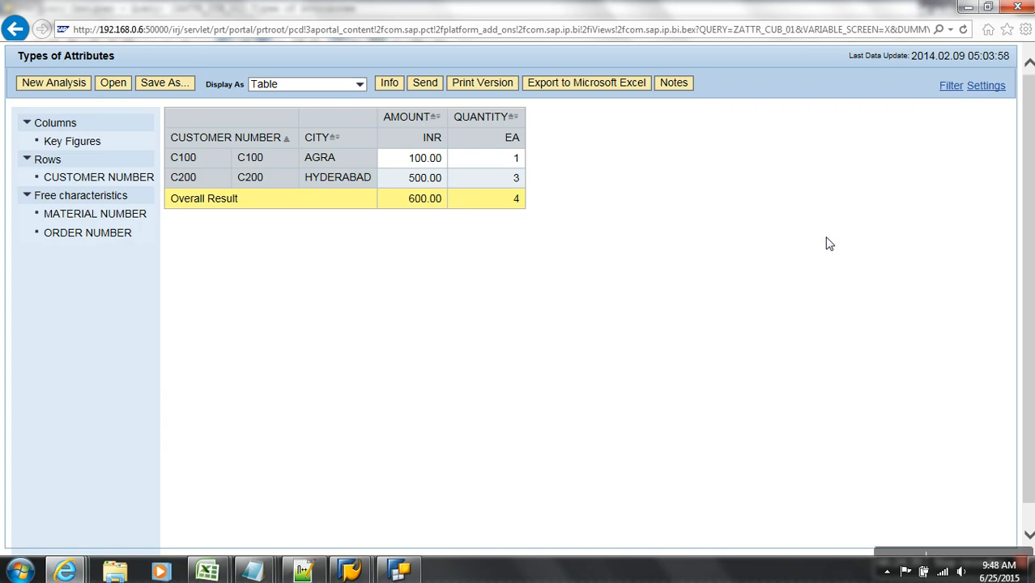
click(1017, 7)
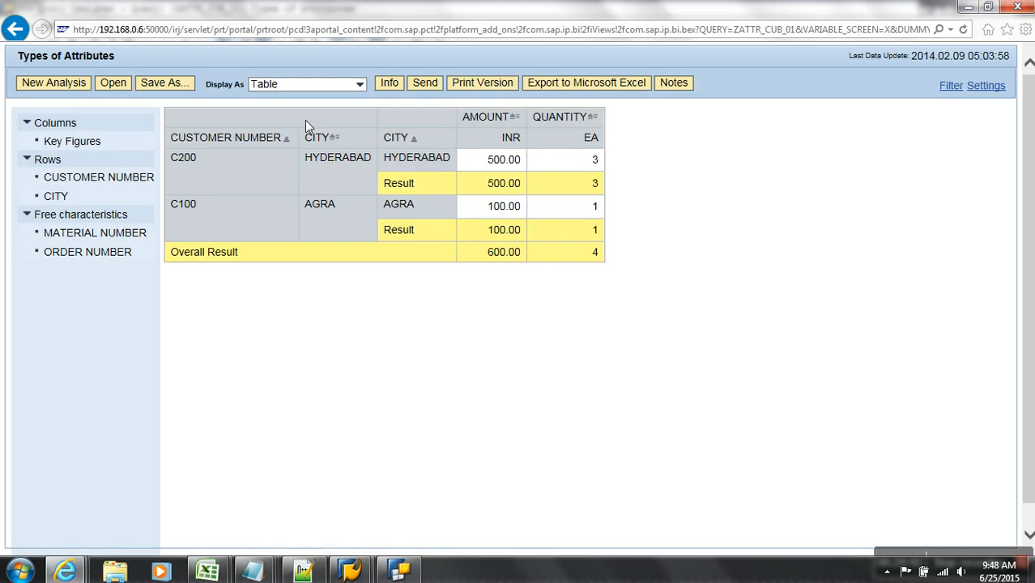
drag(149, 171, 168, 313)
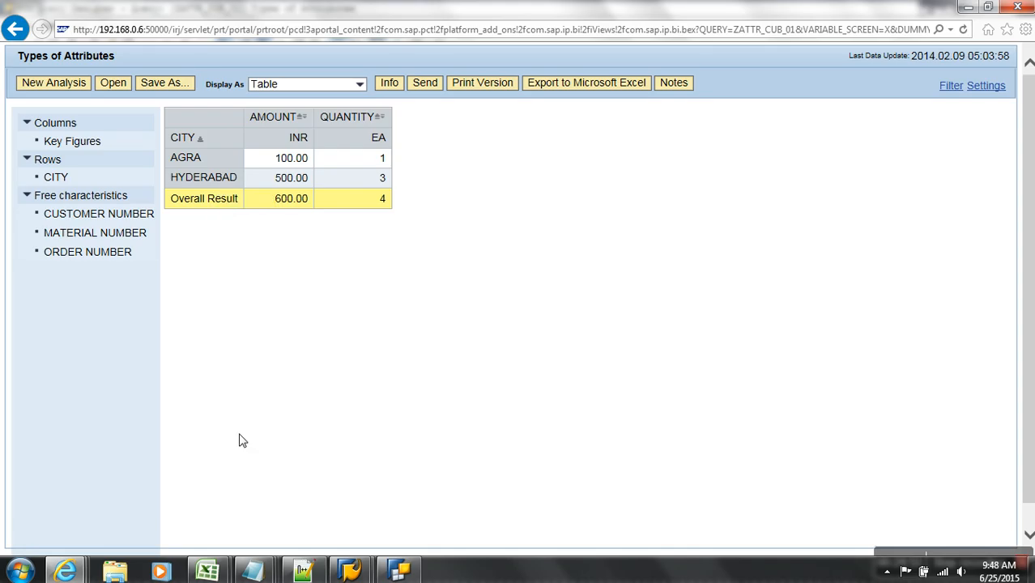
click(251, 570)
- Type '- /Y' under the heading and paste the copied navigational attribute lines below it
click(707, 521)
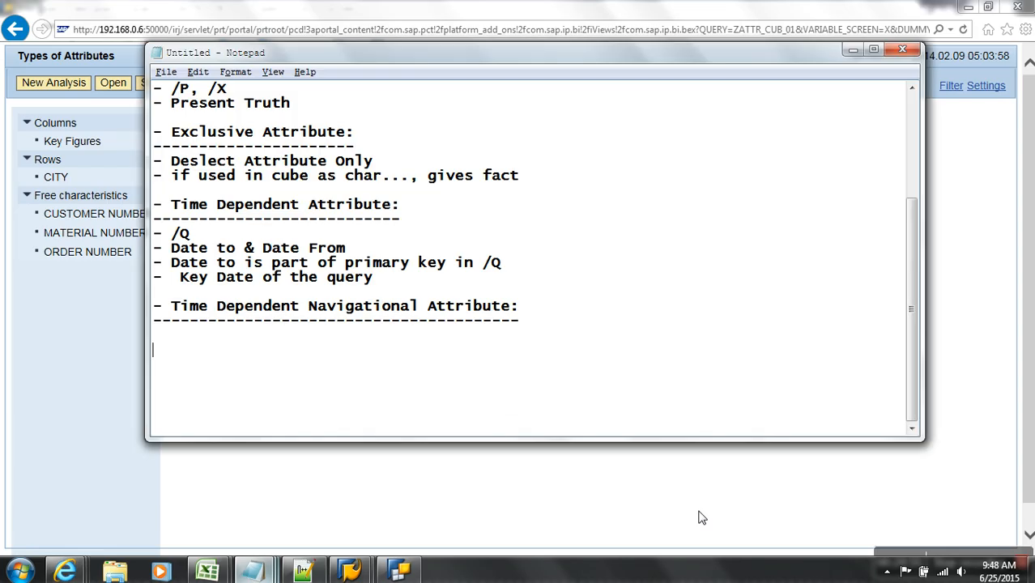
key(BackSpace)
text(- /Y)
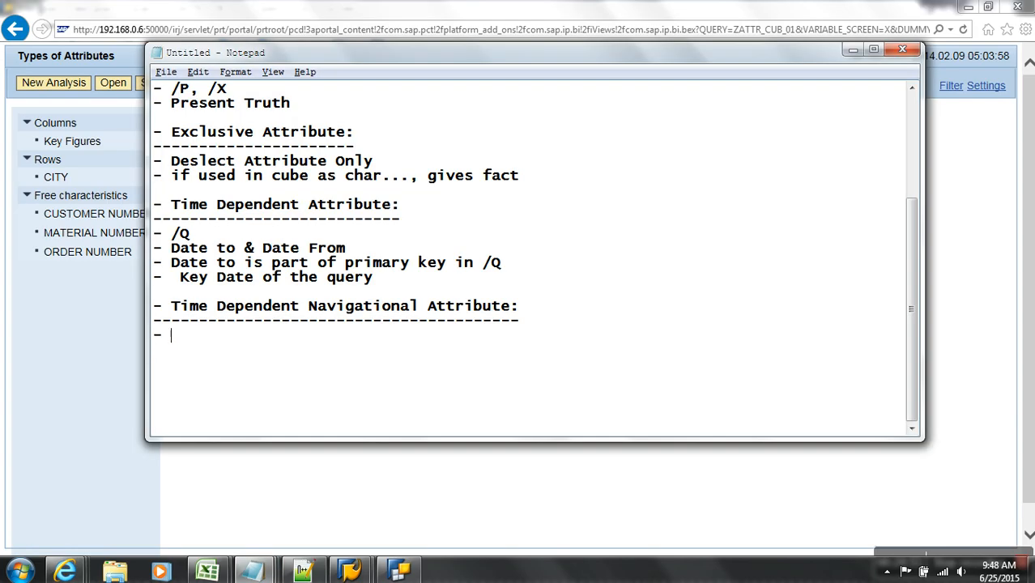
key(Return)
key(Return)
scroll(261, 312, up, 3)
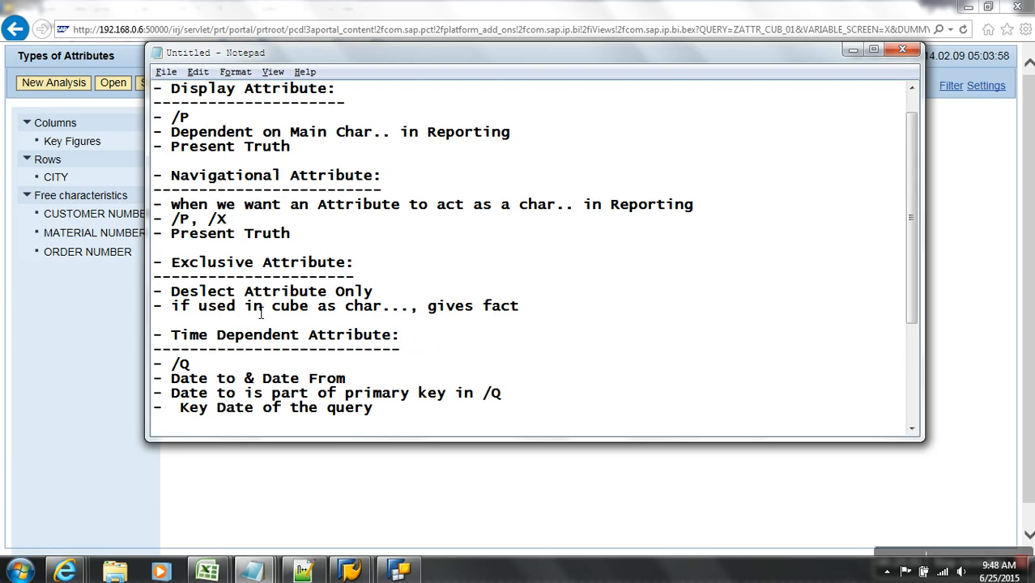
drag(312, 235, 138, 212)
key(ctrl+c)
scroll(138, 212, down, 4)
click(242, 320)
key(ctrl+v)
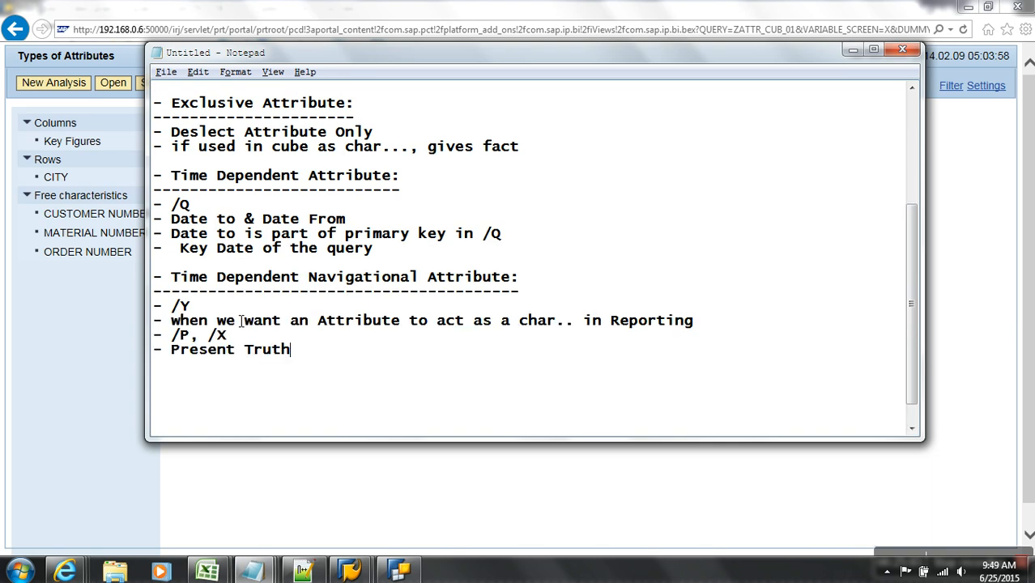
- Delete the '/P, /X' and 'Present Truth' lines and paste the four /Q date-point lines
drag(244, 338, 107, 336)
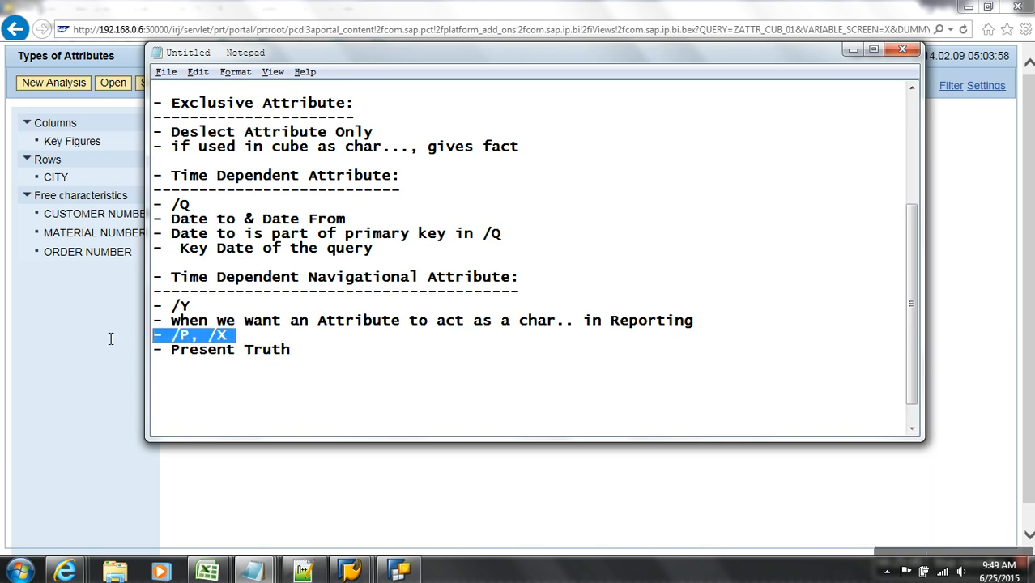
key(BackSpace)
key(BackSpace)
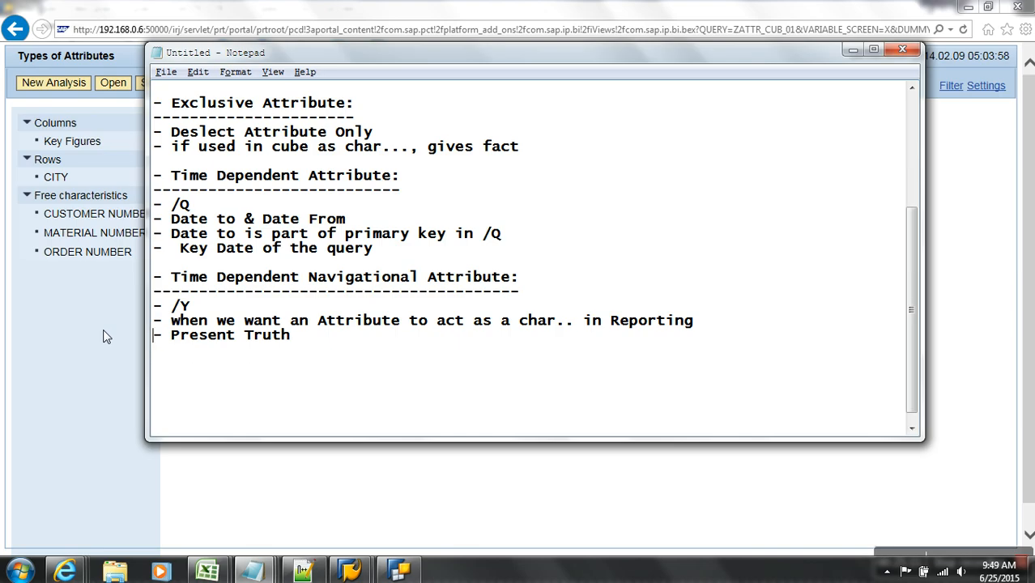
drag(307, 341, 70, 342)
key(BackSpace)
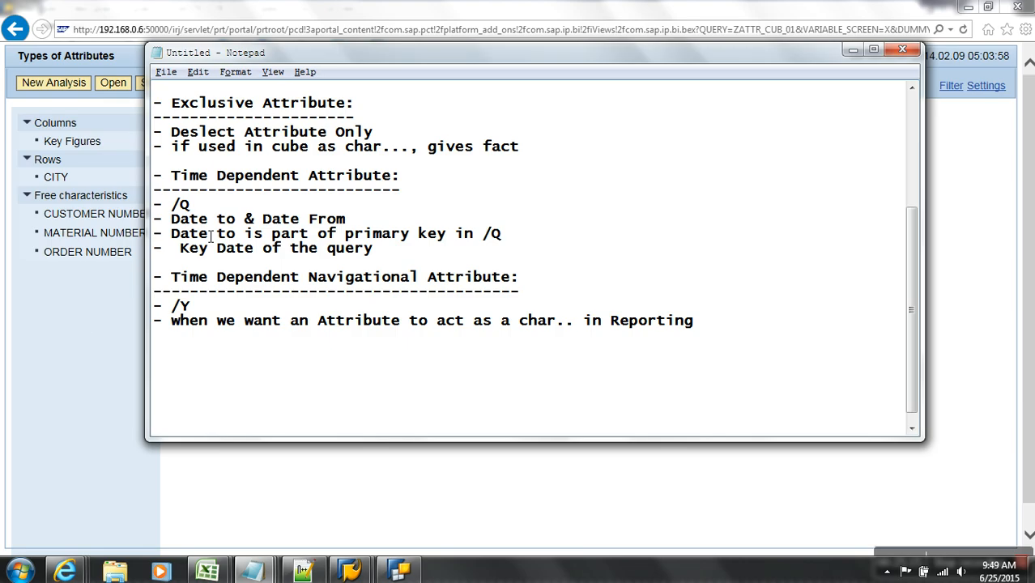
drag(373, 248, 121, 209)
key(ctrl+c)
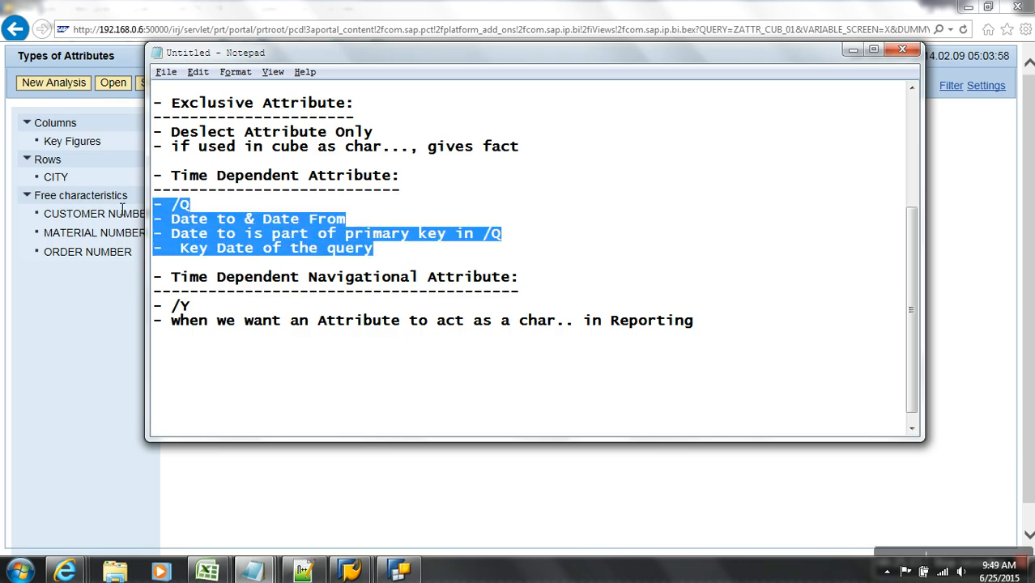
click(195, 358)
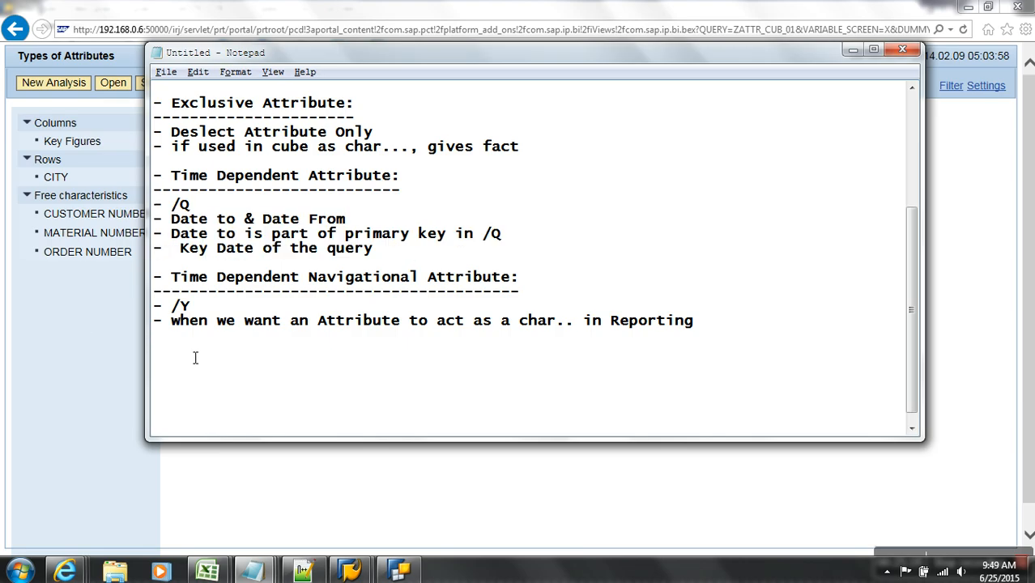
key(ctrl+v)
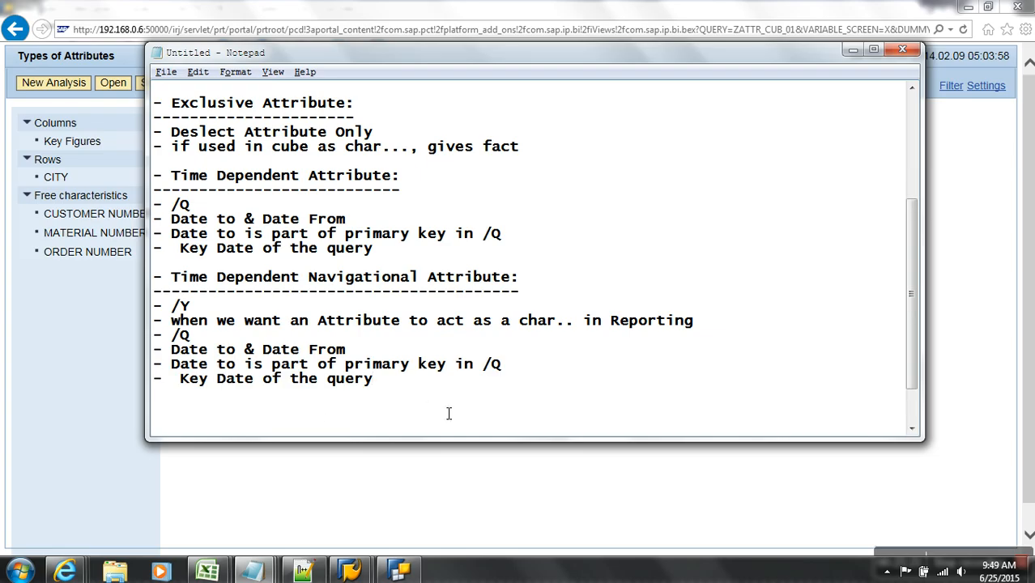
- Add a 'Compounding Attribute:' heading with a dashed underline and a '- Superior Infoobject' point
key(Return)
key(Return)
key(Return)
text(- c)
key(BackSpace)
text(Compoundi)
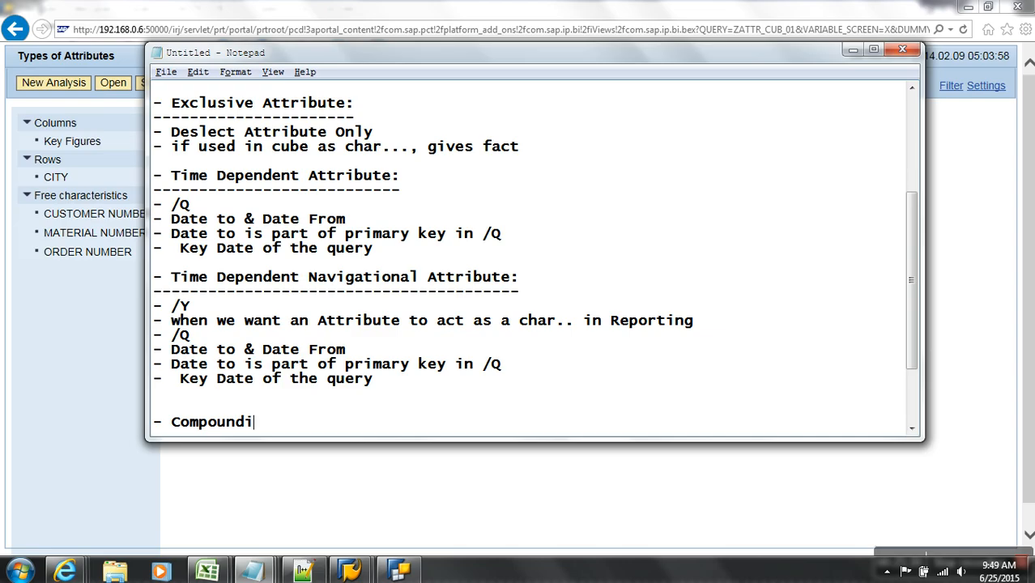
text(ng Attribute:)
key(Return)
text(-------------------------)
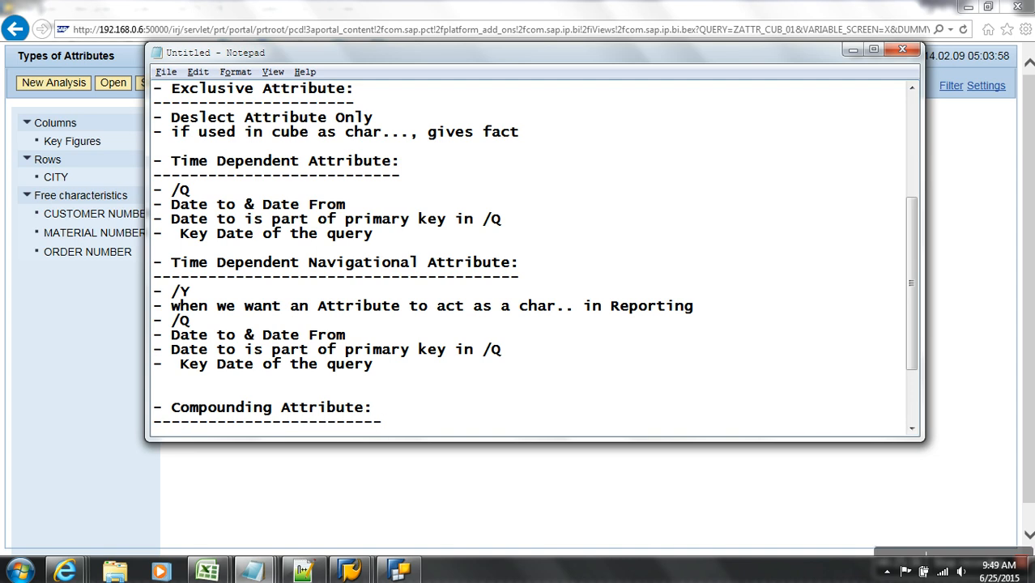
key(Return)
key(Return)
key(Return)
key(Return)
key(Return)
key(Return)
key(Return)
key(Return)
key(Return)
key(Return)
key(Return)
key(Return)
key(Return)
click(247, 267)
text(- Su)
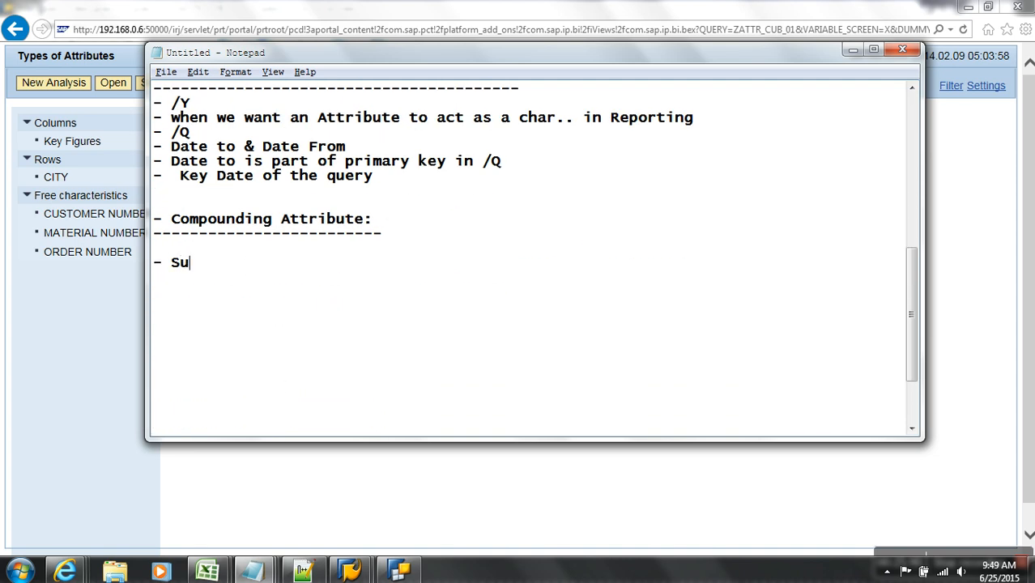
text(perior Infoobject)
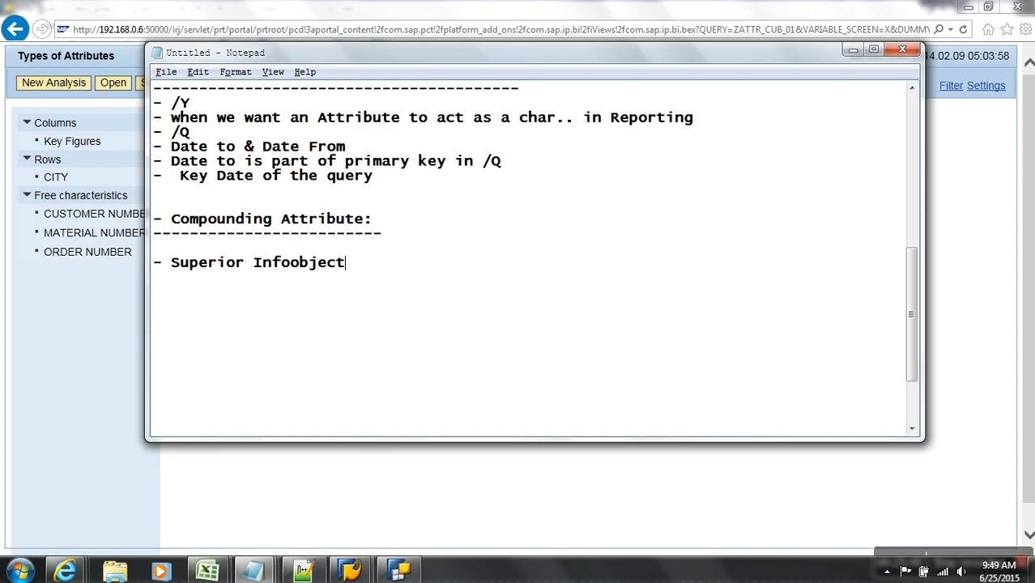
- Start a new line below '- Superior Infoobject'
key(Return)
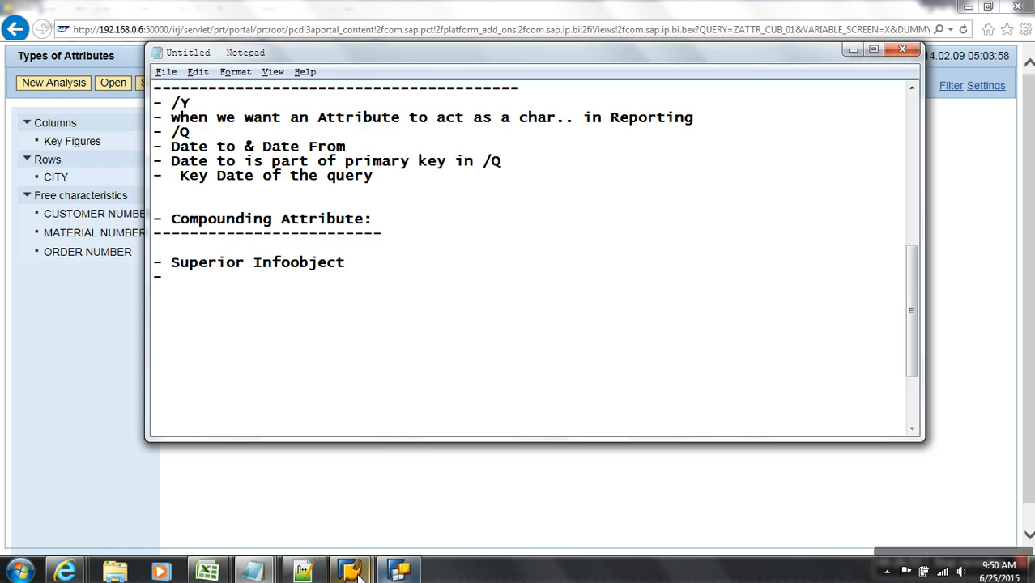
- Leave the InfoCube editor and start creating an InfoObject in the characteristic cat catalog
mouse_move(351, 571)
click(385, 524)
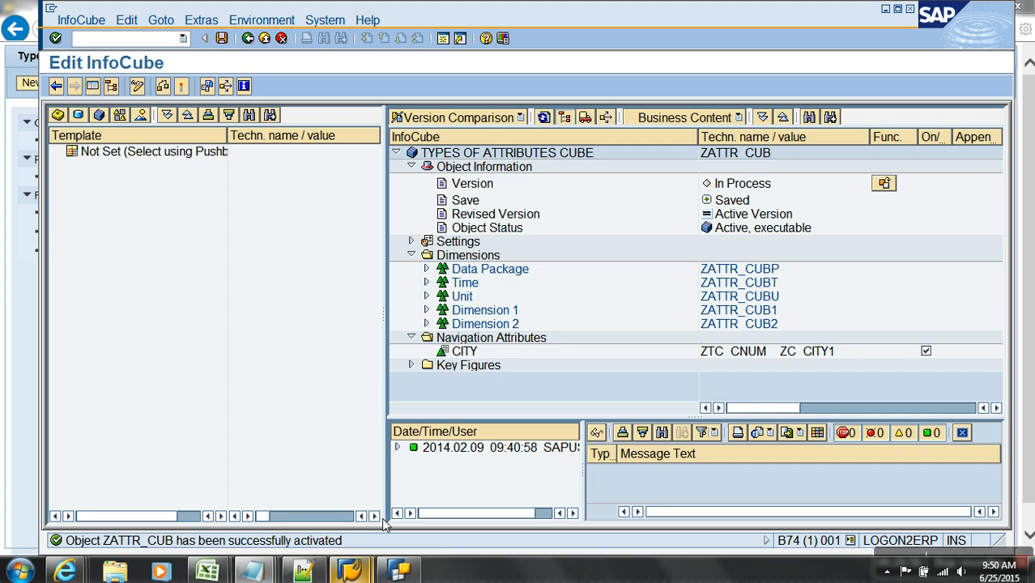
click(264, 38)
click(108, 234)
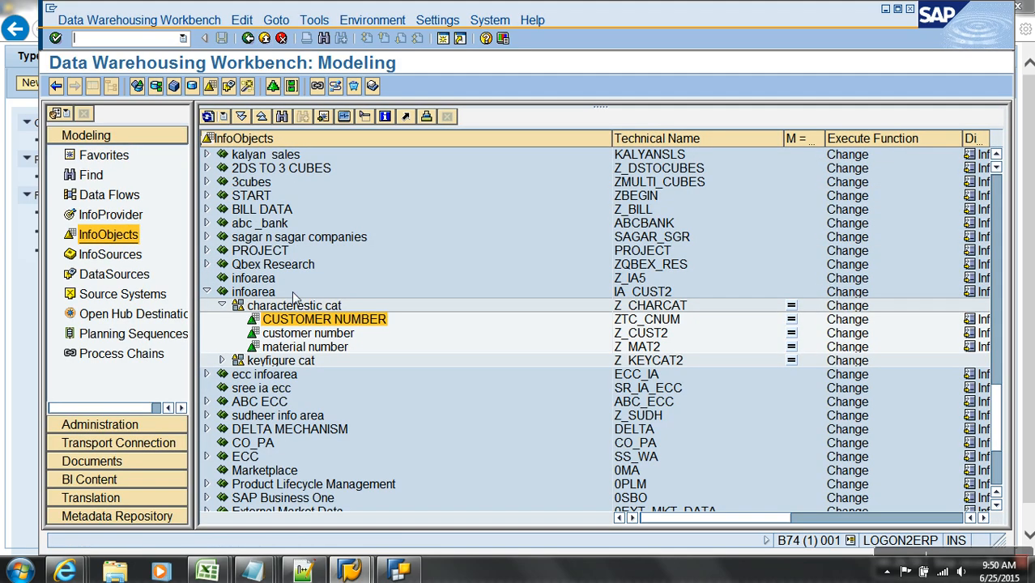
right_click(314, 306)
click(352, 416)
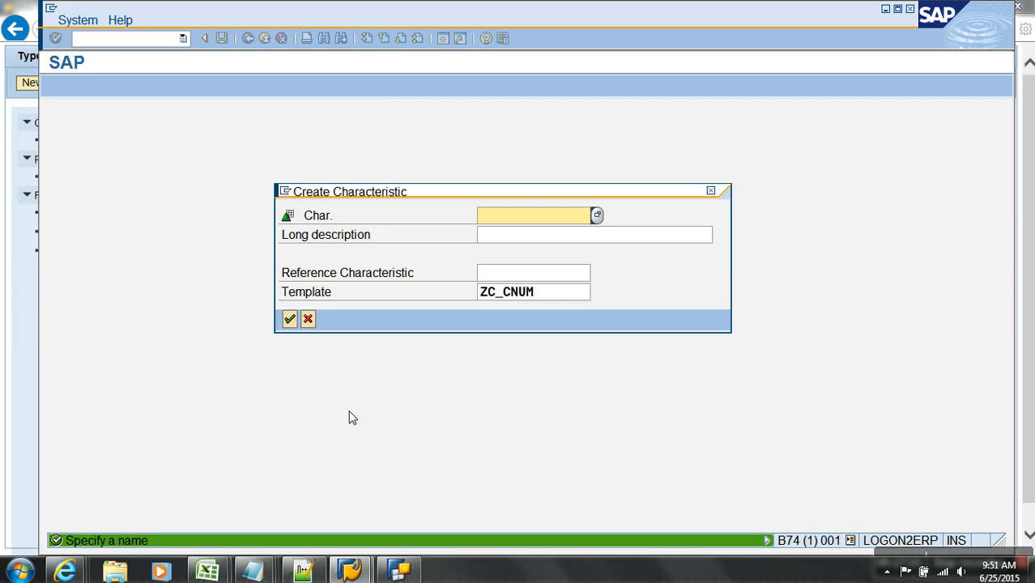
- Name the characteristic PLANT with description 'Plant', dropping the Z/Y prefix, and confirm
text(zplant)
key(Tab)
text(Plant)
key(Return)
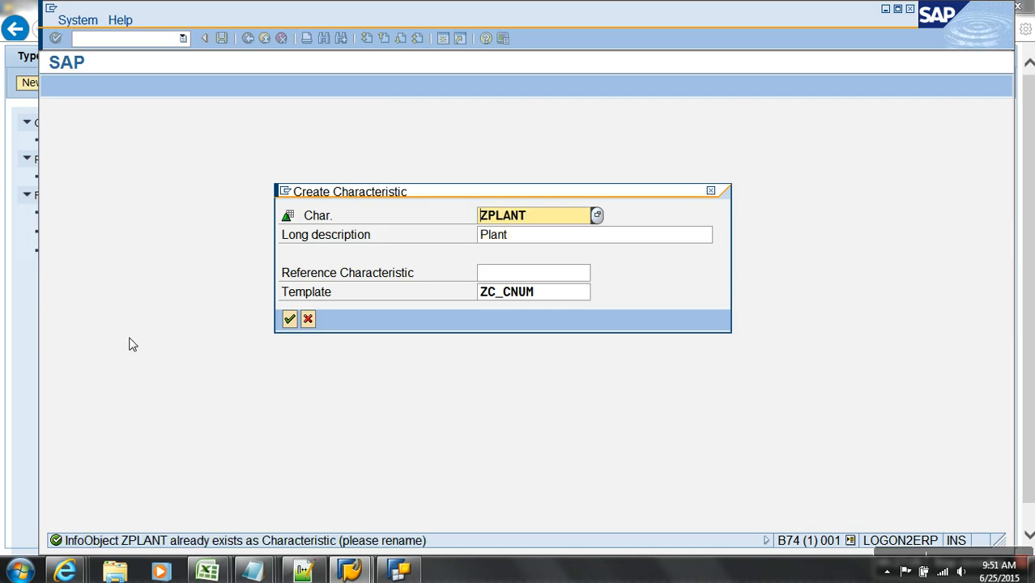
key(Delete)
text(y)
key(Return)
key(Delete)
key(Return)
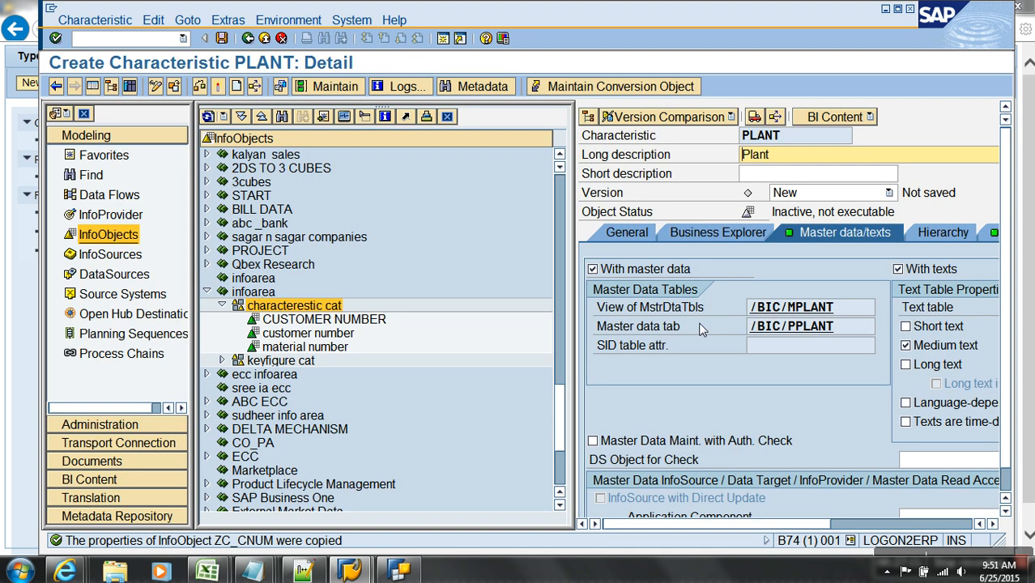
- Save the new PLANT characteristic and start another InfoObject in the characteristic cat catalog
click(622, 237)
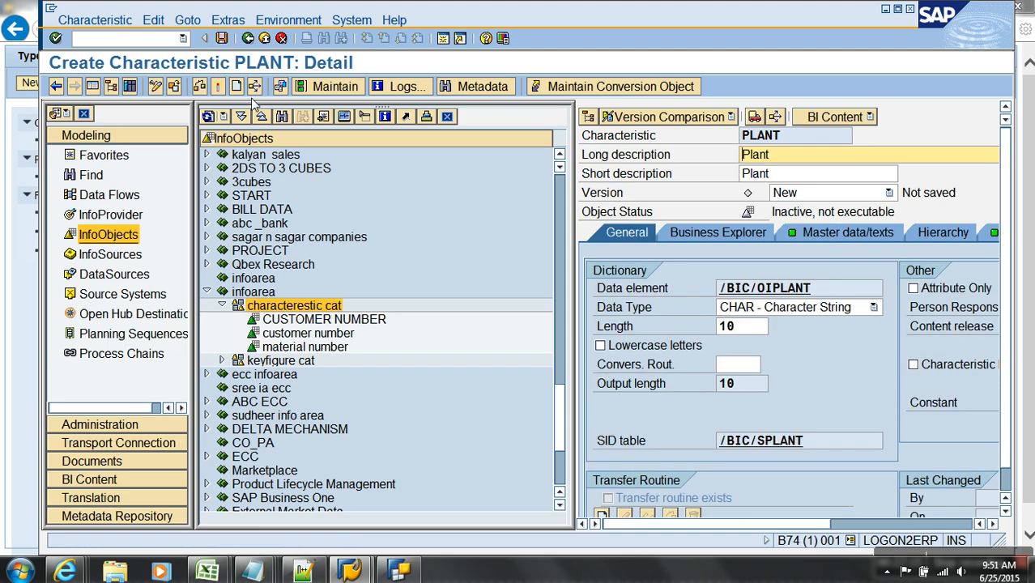
click(219, 86)
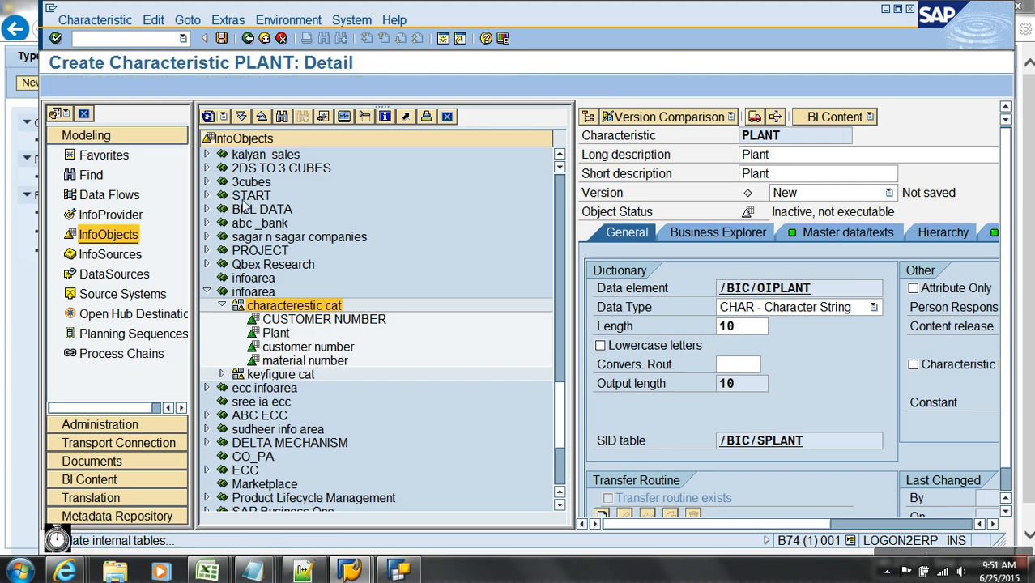
click(247, 38)
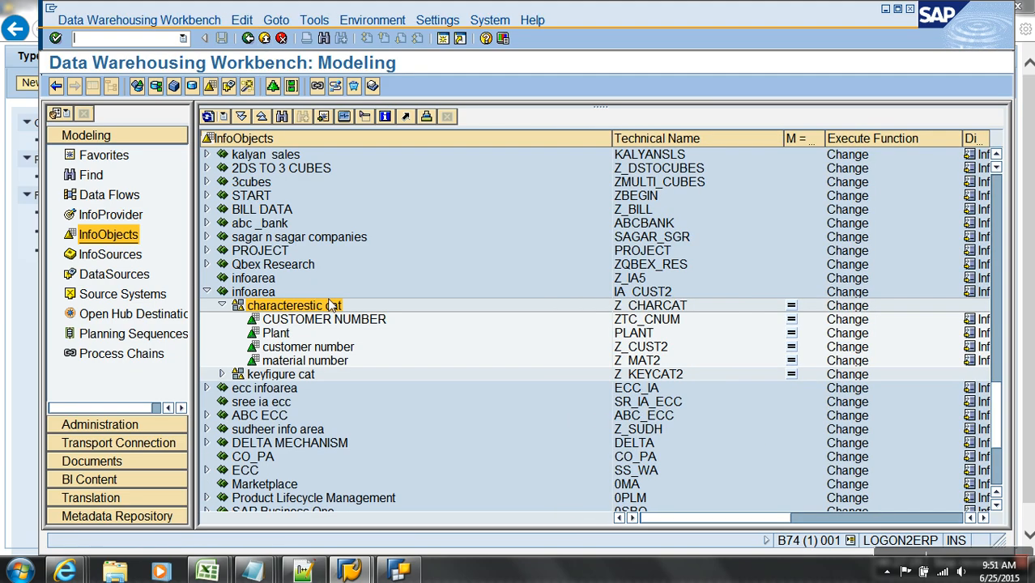
right_click(316, 306)
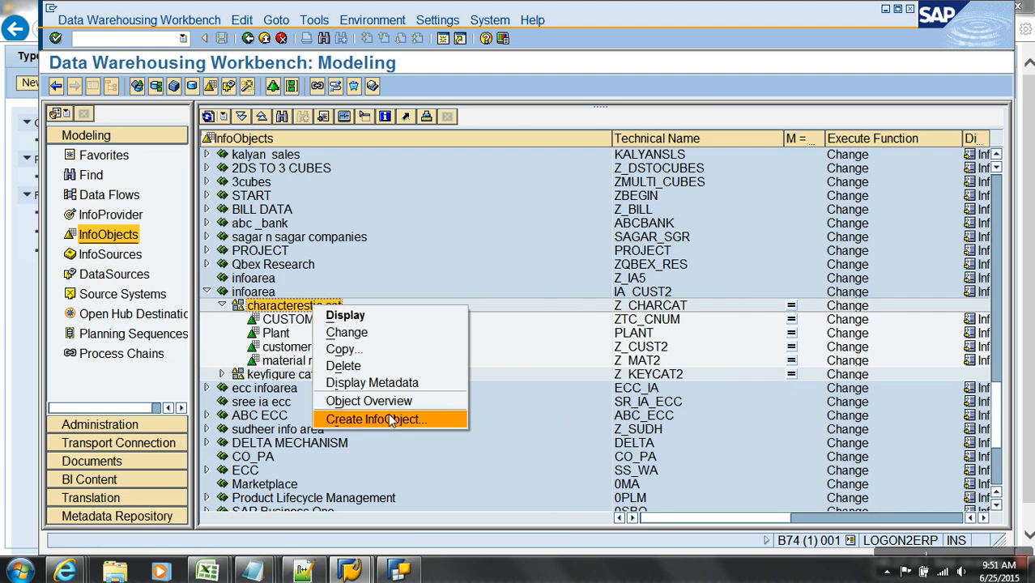
click(372, 416)
- Name the new characteristic MAT9 with description 'mat9' and no template
text(mat)
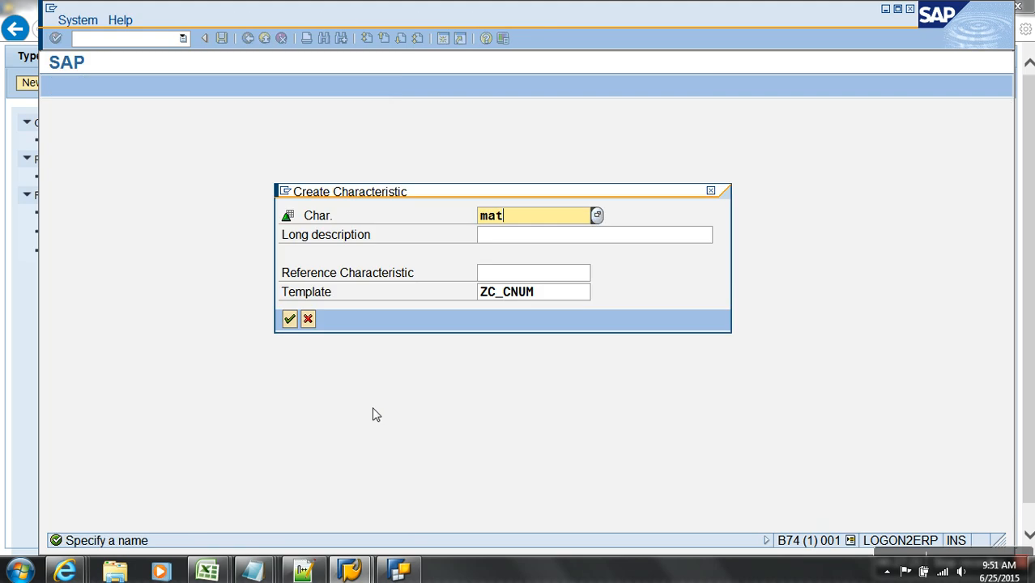
key(Tab)
text(mat)
key(Return)
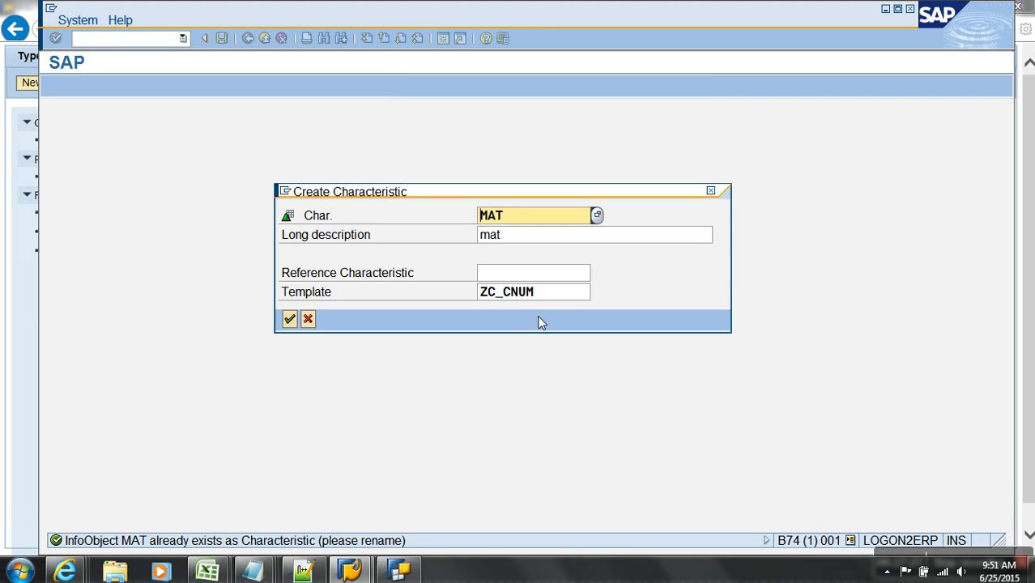
drag(554, 294, 474, 296)
key(BackSpace)
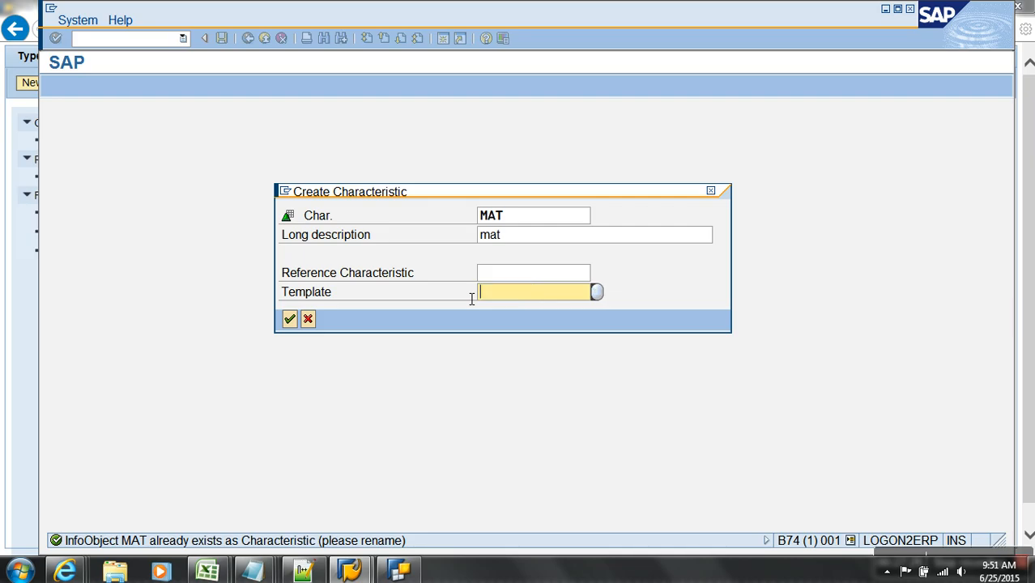
click(522, 218)
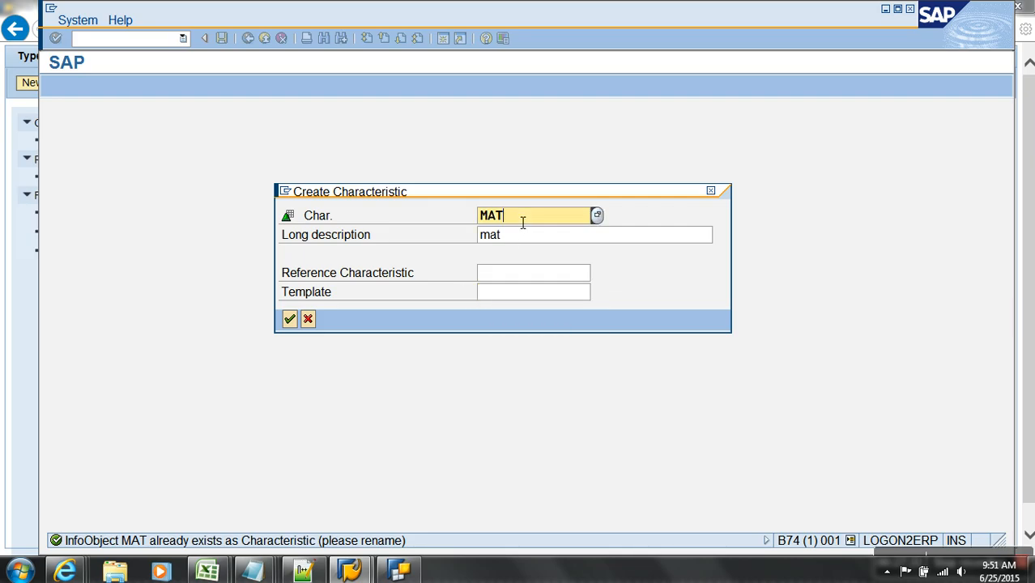
text(9)
key(Tab)
text(mat9)
key(Return)
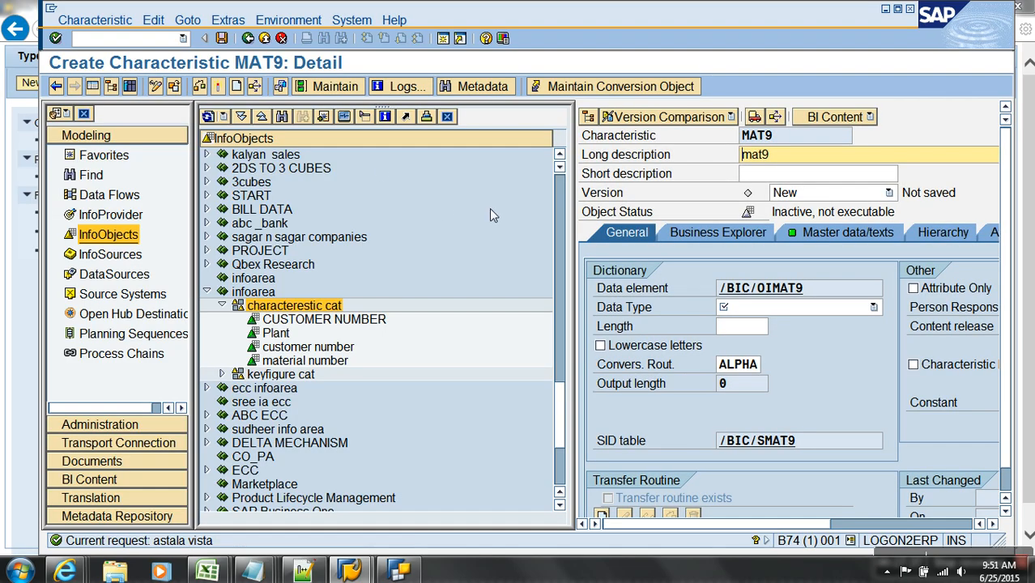
- Give MAT9 data type CHAR with length 10 and begin a new attribute entry
click(835, 312)
click(784, 320)
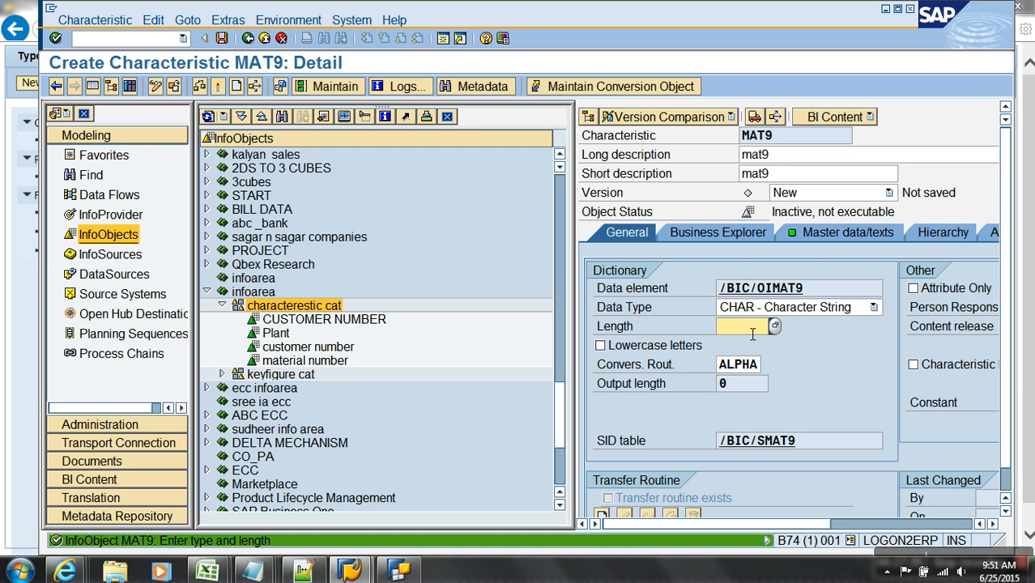
text(10)
key(Return)
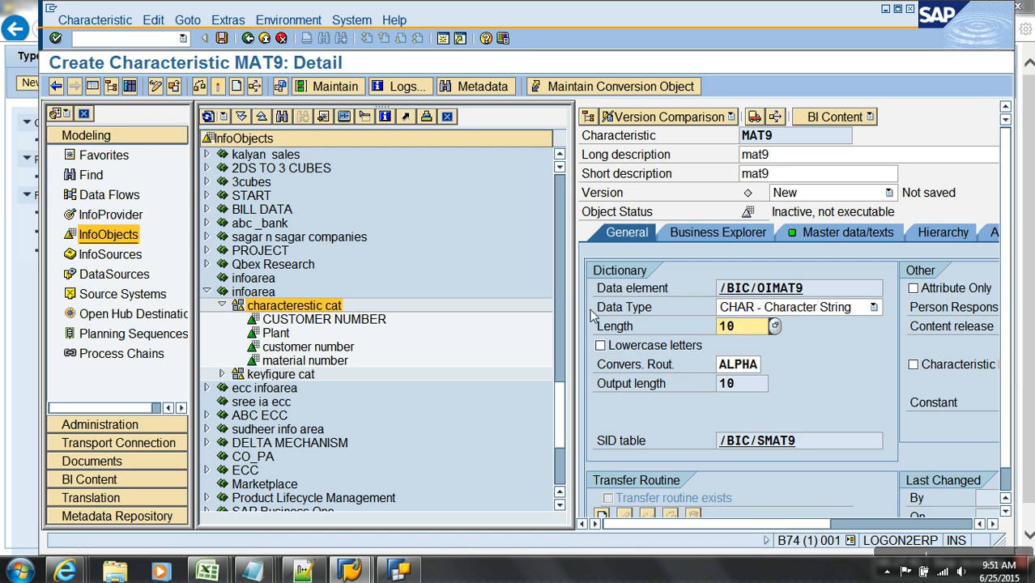
click(94, 87)
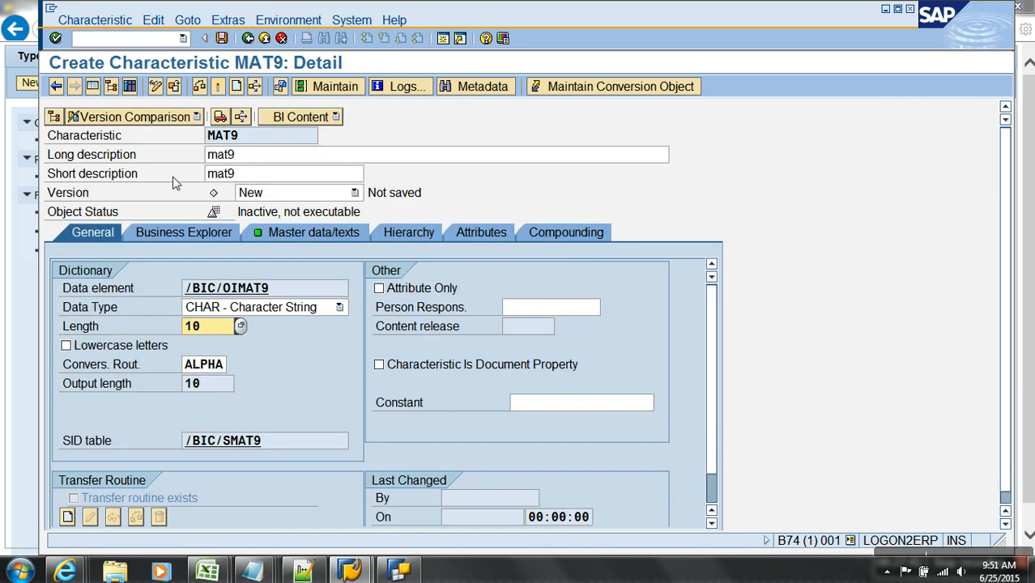
click(453, 234)
click(128, 347)
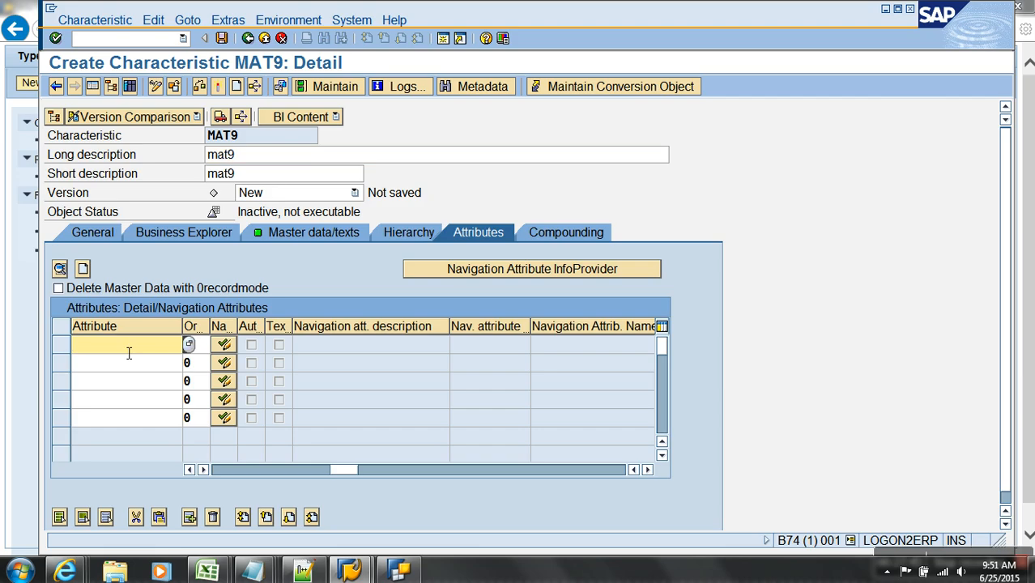
- Add ZMTYPE to MAT9 as a new characteristic described 'mtype', data type CHAR, length 10
text(zmtype)
key(Return)
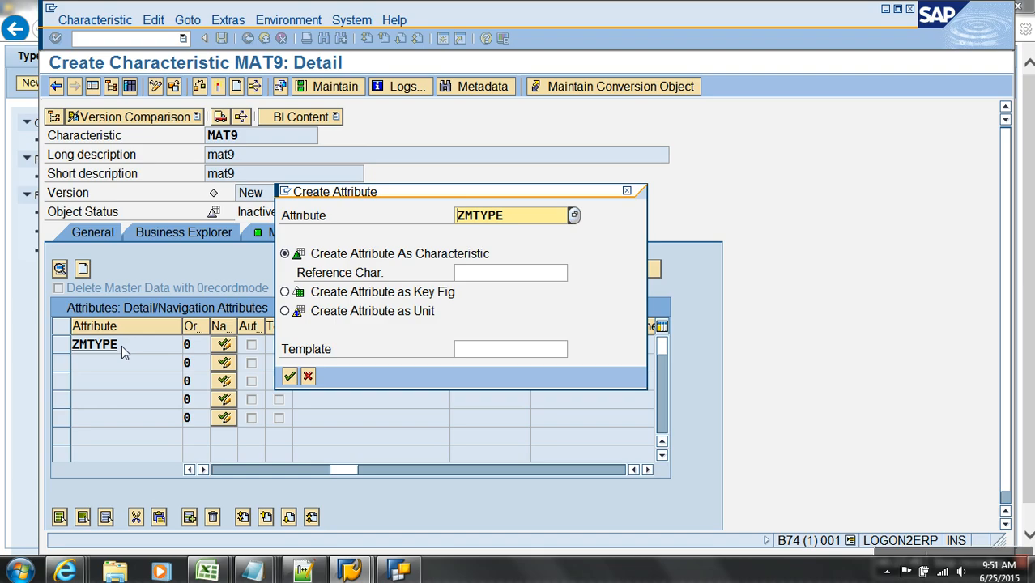
key(Return)
text(mtype)
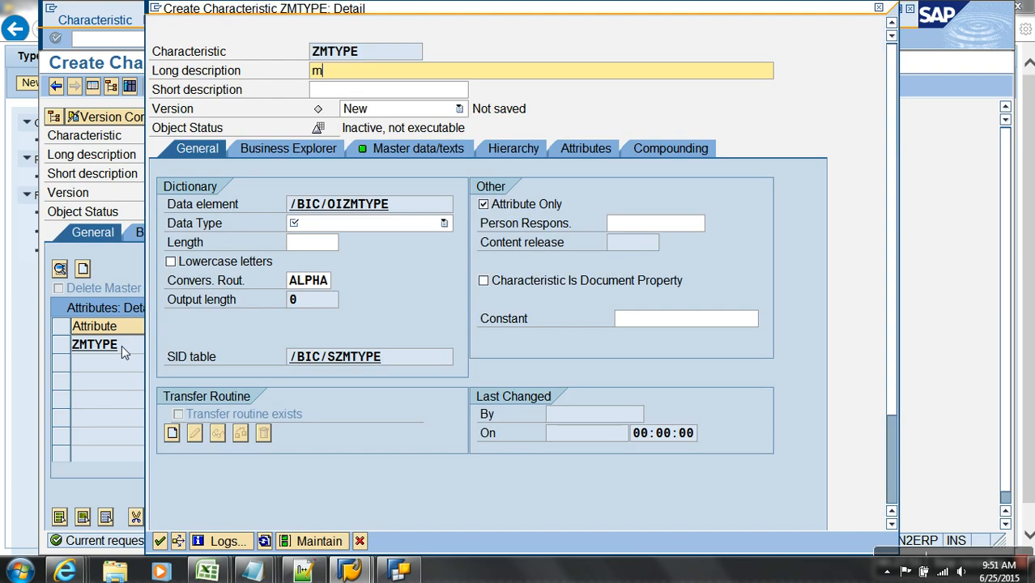
key(Return)
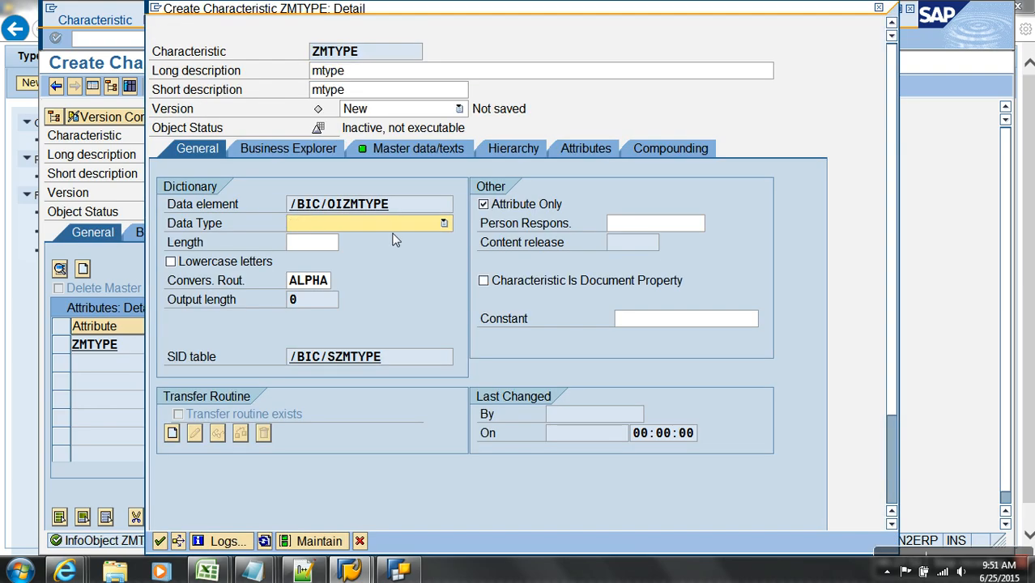
click(394, 225)
click(367, 241)
text(10)
key(Return)
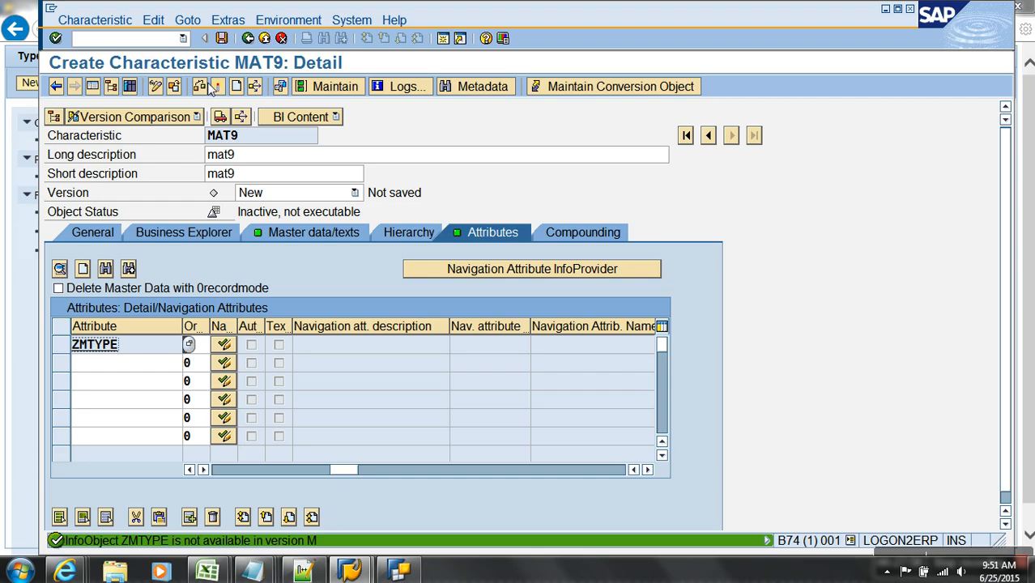
- Copy the name ZMTYPE, open /orsd1 in a new session, and try to edit or create it; dismiss the lock message
double_click(135, 349)
key(ctrl+c)
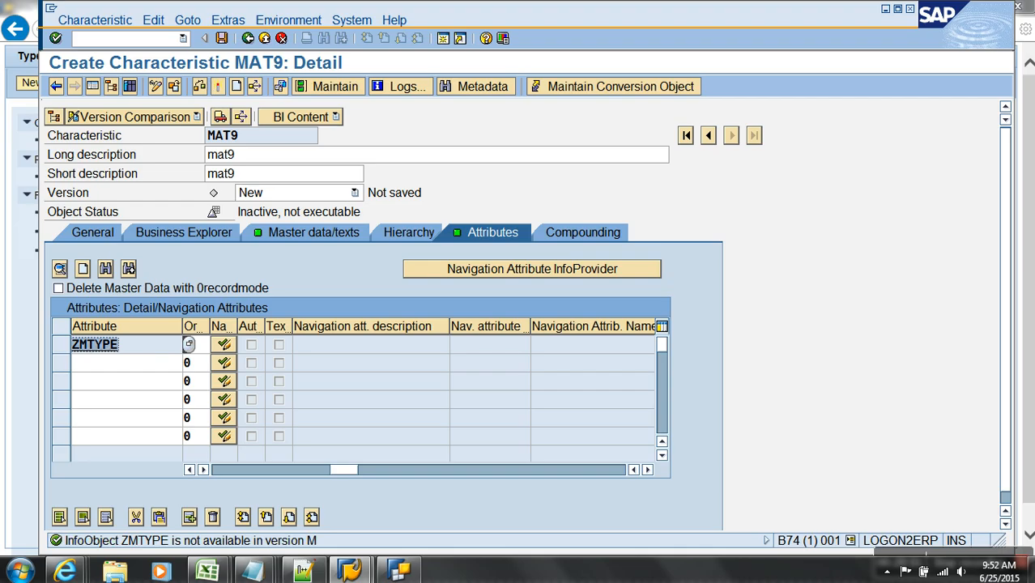
click(109, 42)
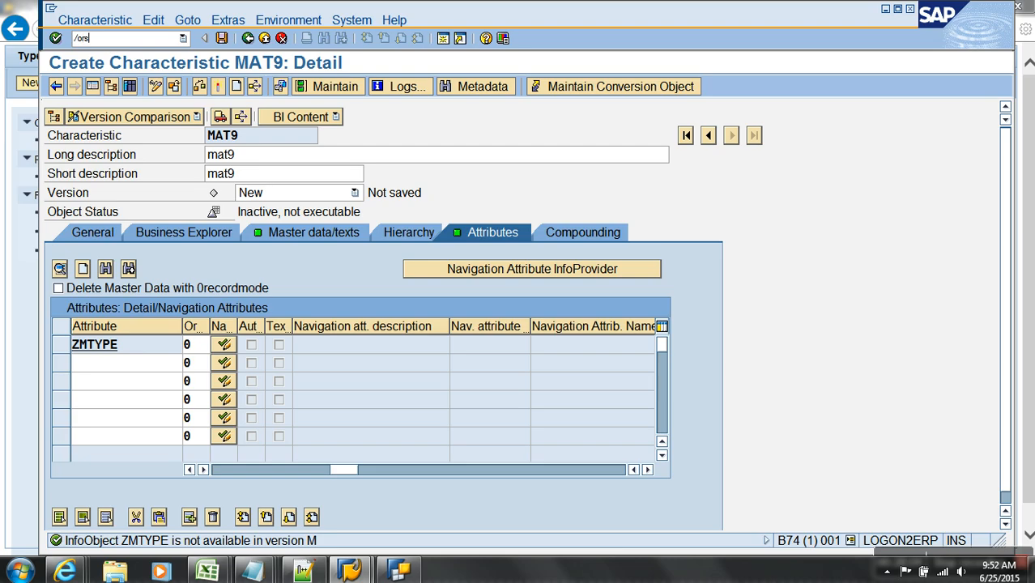
text(/orsd1)
key(Return)
key(ctrl+v)
click(194, 477)
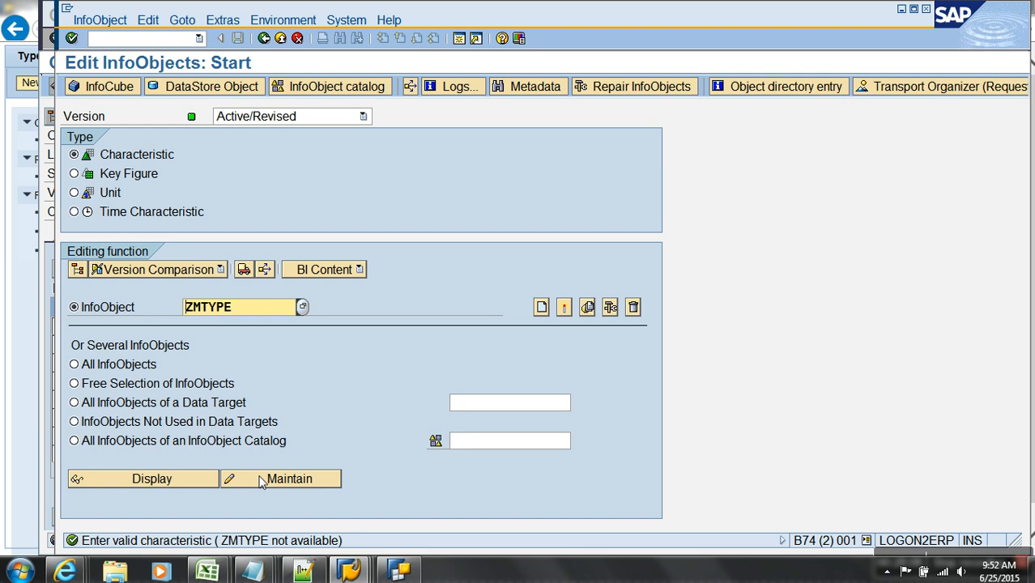
click(538, 312)
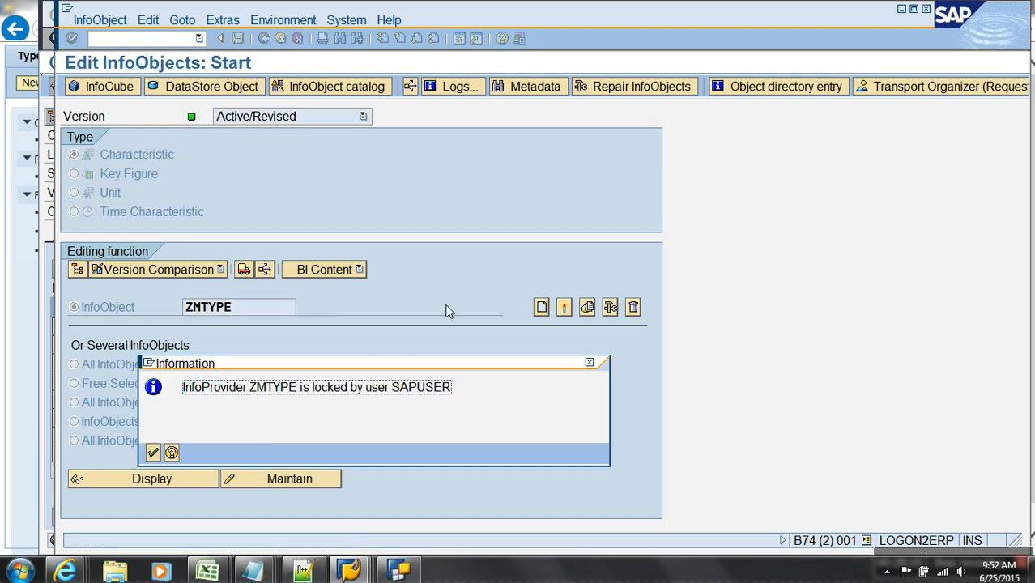
click(152, 452)
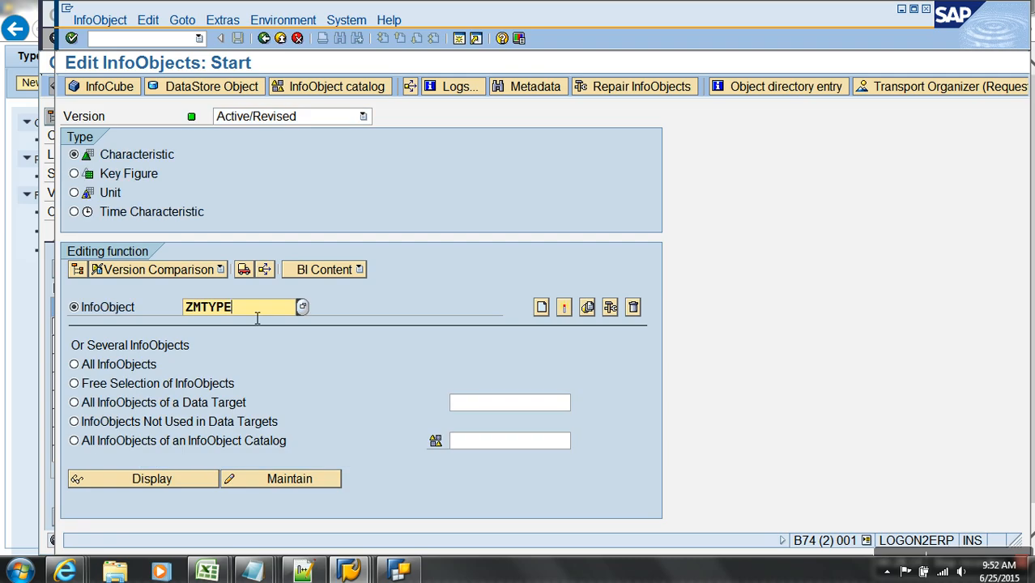
- Create ZMTYPE9 with a placeholder description as CHAR length 10, activate it, and return to MAT9
text(9)
click(565, 309)
text(xafszgc)
key(Return)
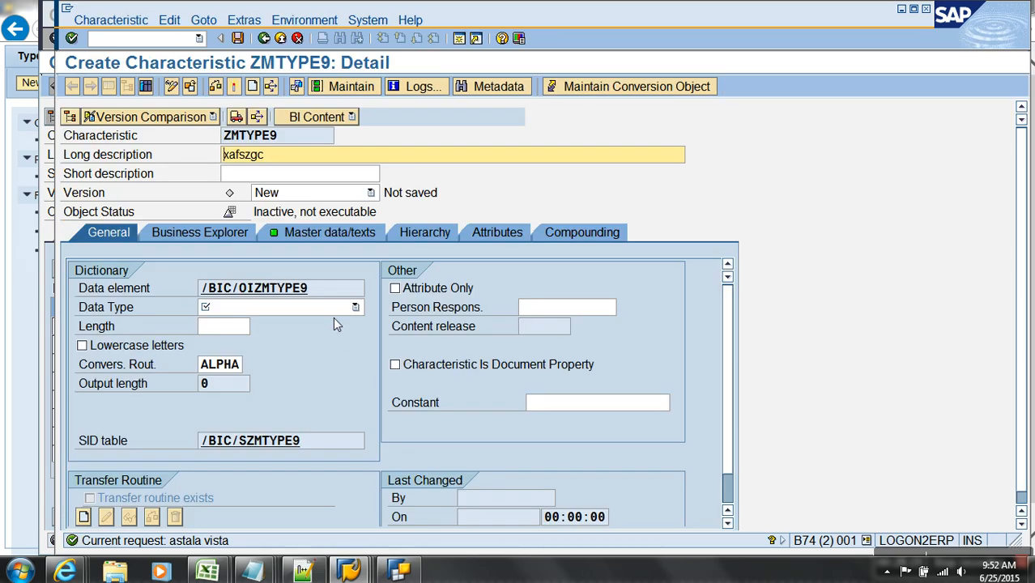
click(330, 310)
click(309, 317)
text(10)
key(Return)
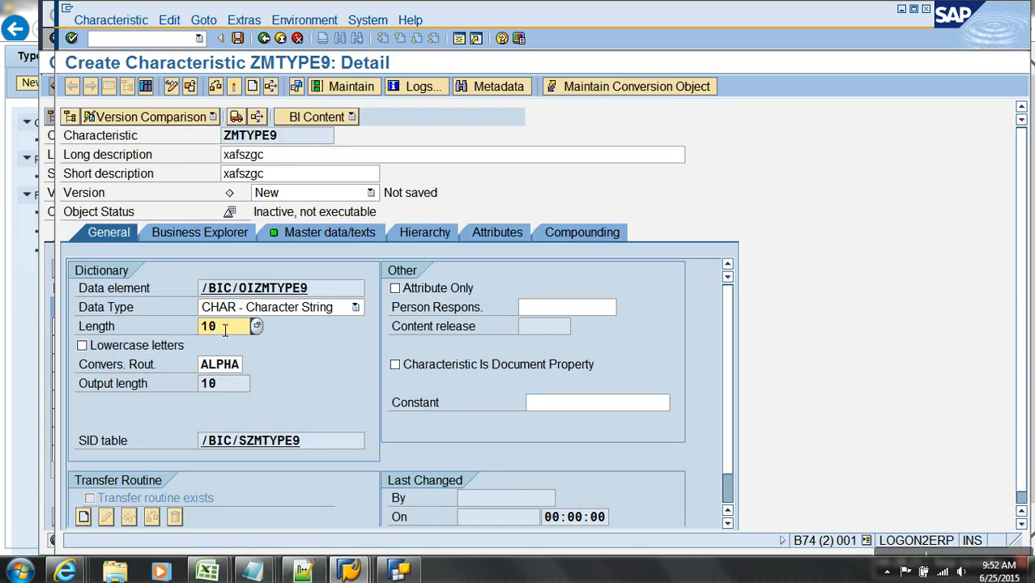
click(233, 87)
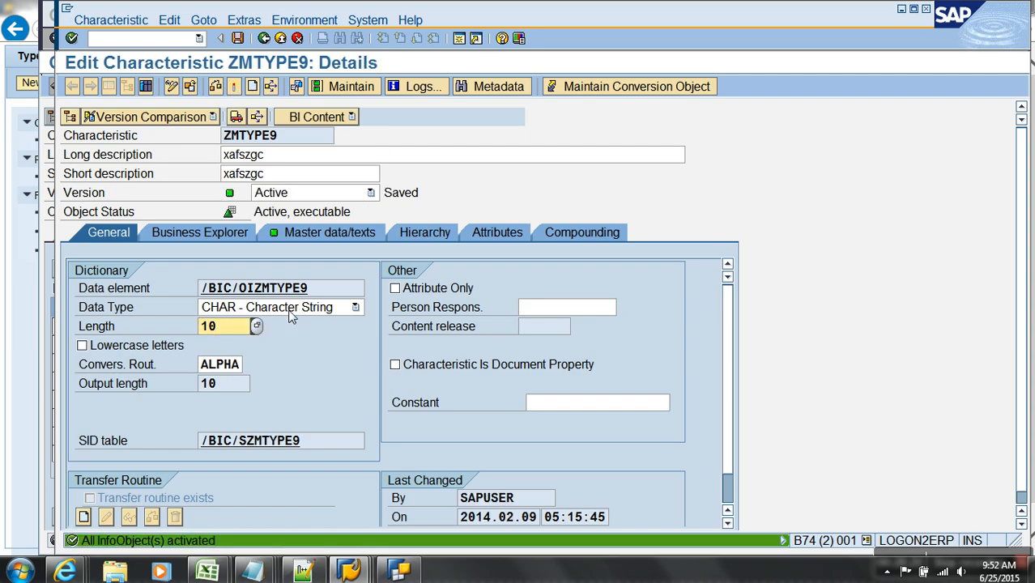
key(alt+Tab)
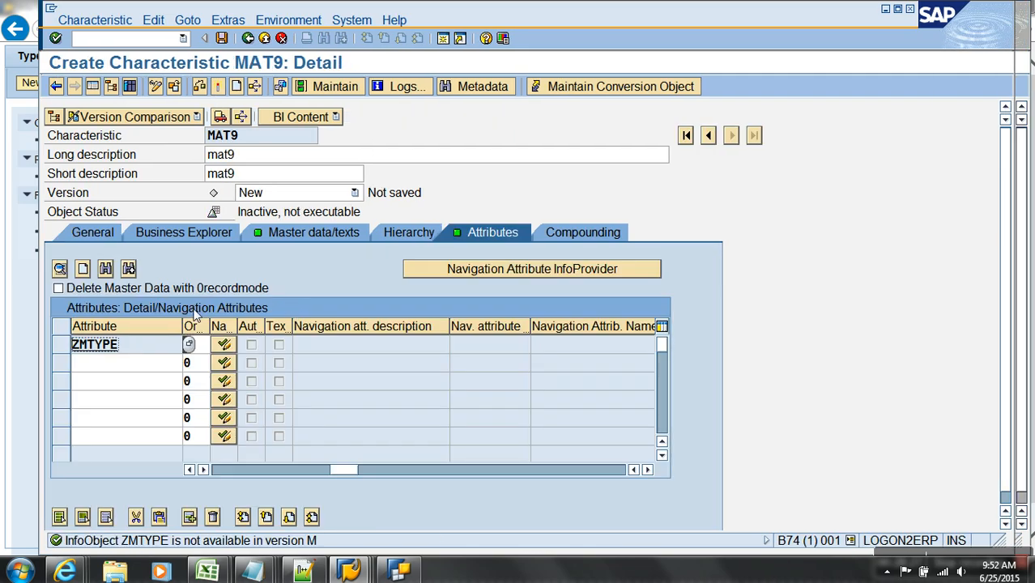
- Replace MAT9's ZMTYPE attribute with ZMTYPE9 and briefly inspect ZMTYPE9's definition
click(71, 351)
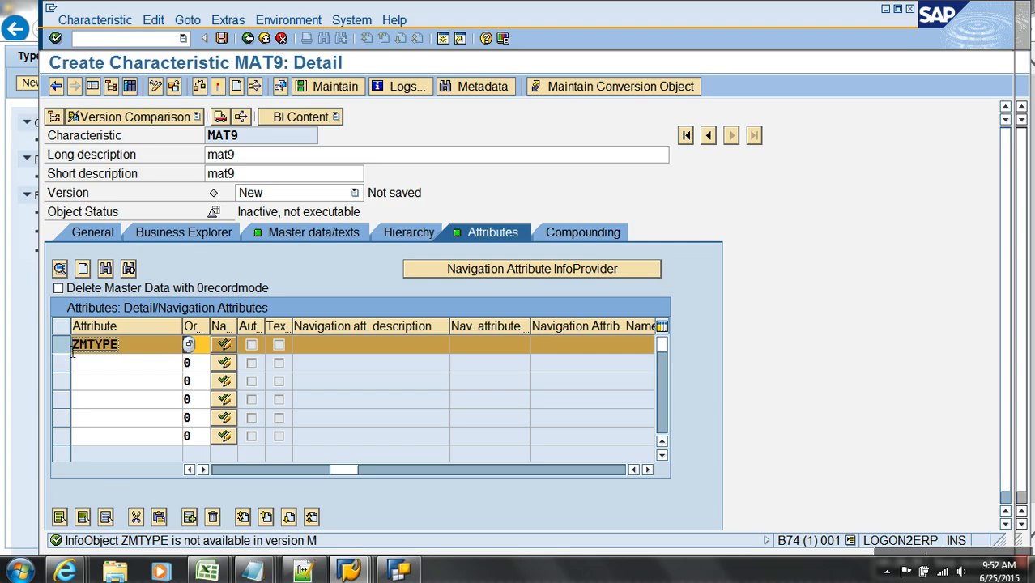
click(135, 517)
text(zmat)
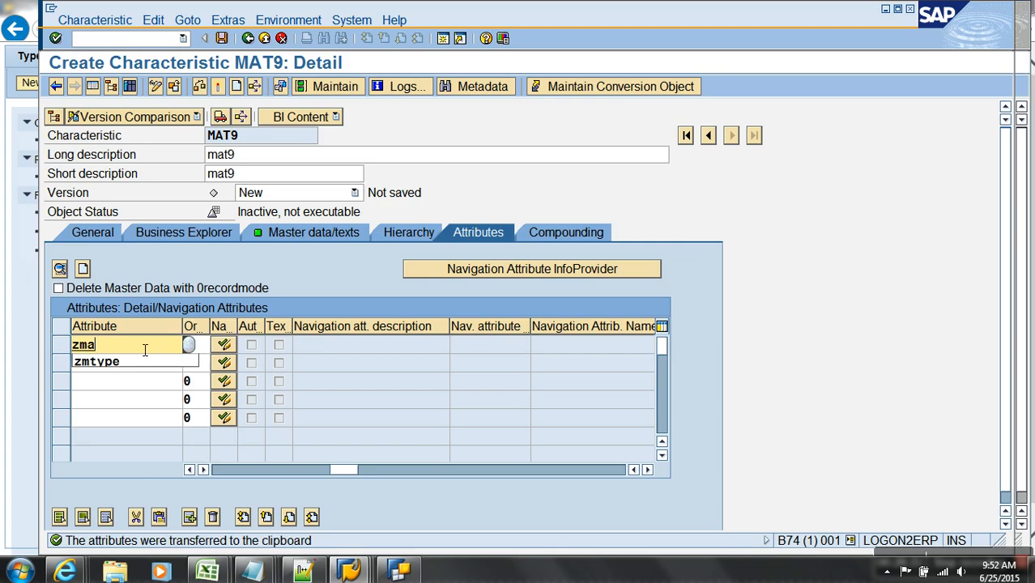
key(BackSpace)
key(BackSpace)
text(type9)
key(Return)
double_click(138, 349)
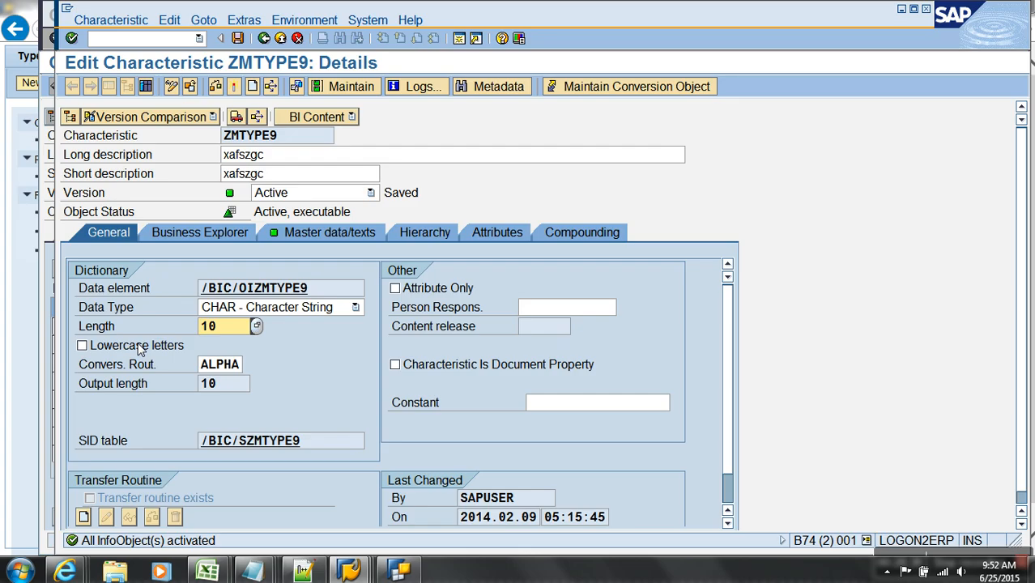
key(F3)
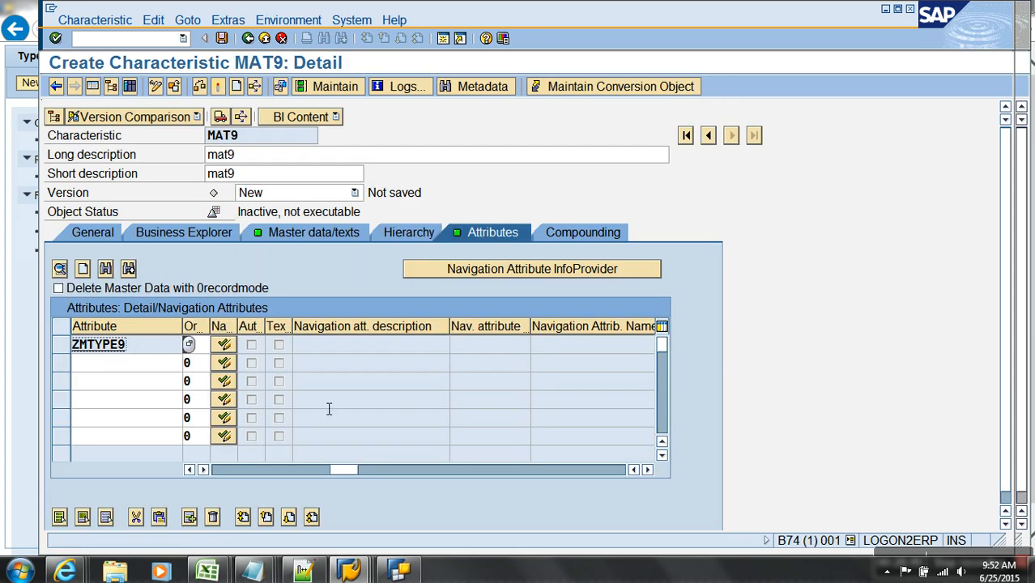
- Activate MAT9 and view /BIC/PMAT9's fields, selecting the /BIC/MAT9 and OBJVERS key rows
click(225, 474)
click(217, 87)
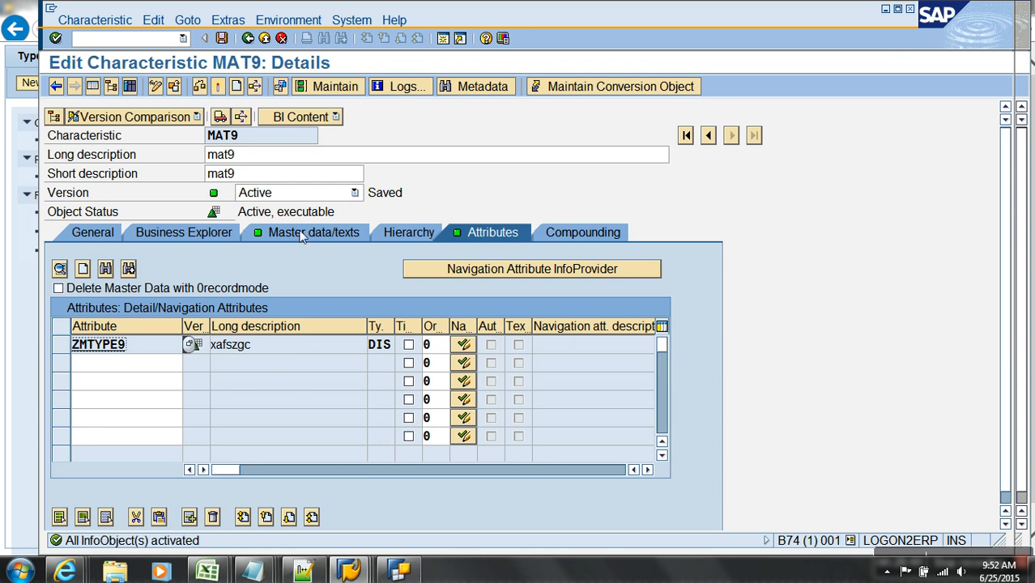
click(302, 233)
double_click(243, 320)
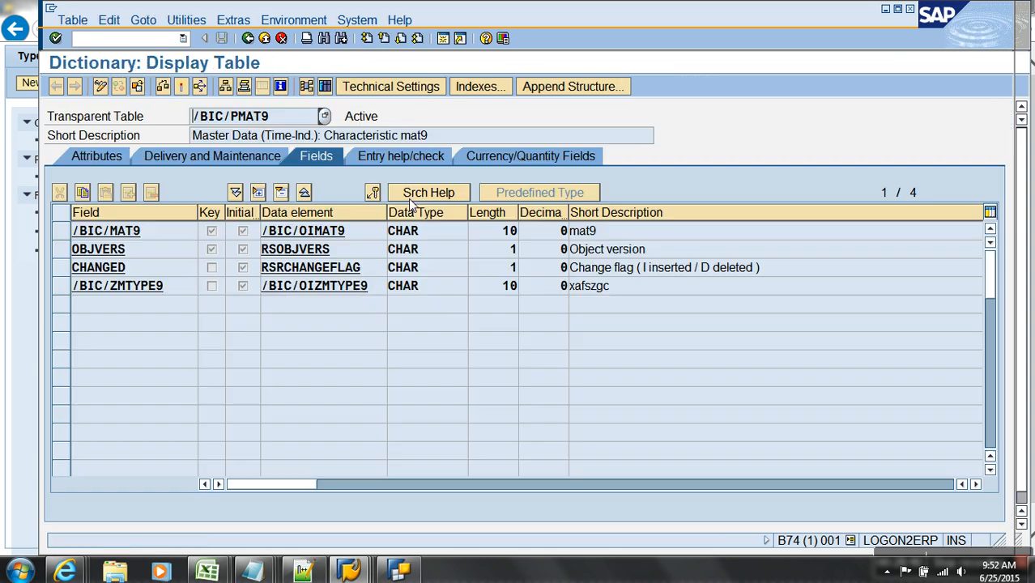
click(60, 231)
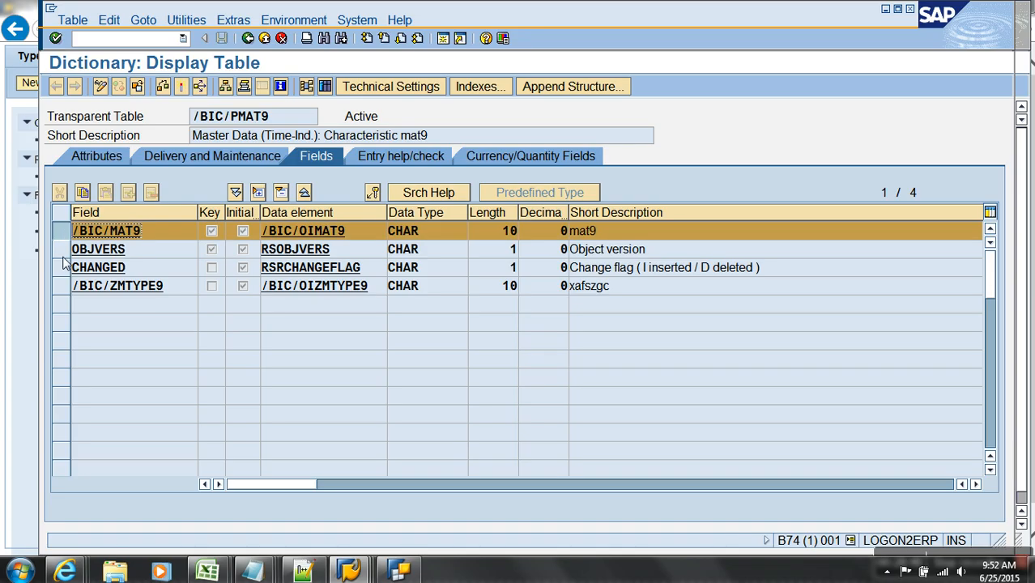
click(63, 254)
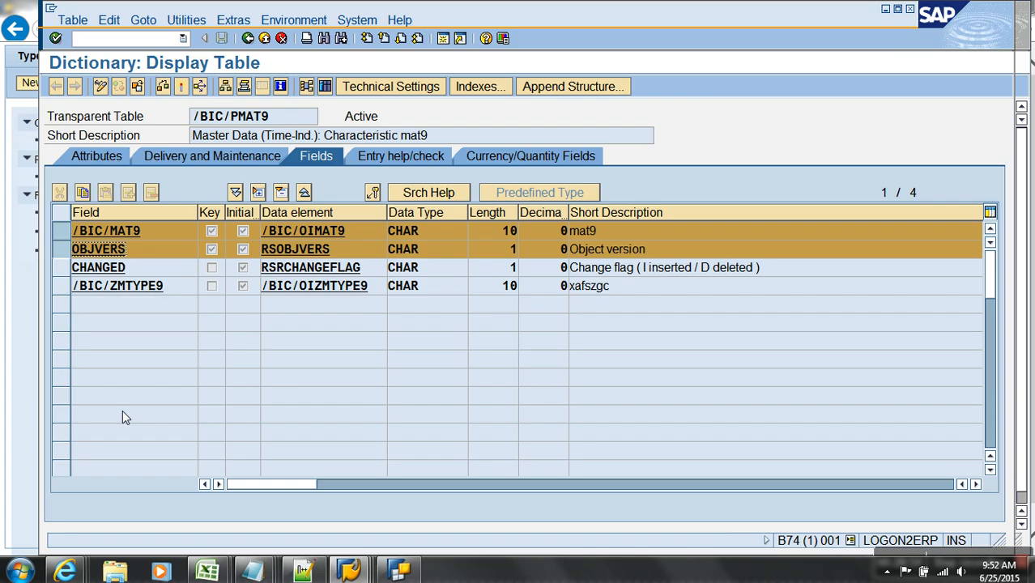
- Enter PLANT as MAT9's superior InfoObject and activate MAT9 despite warnings
click(248, 38)
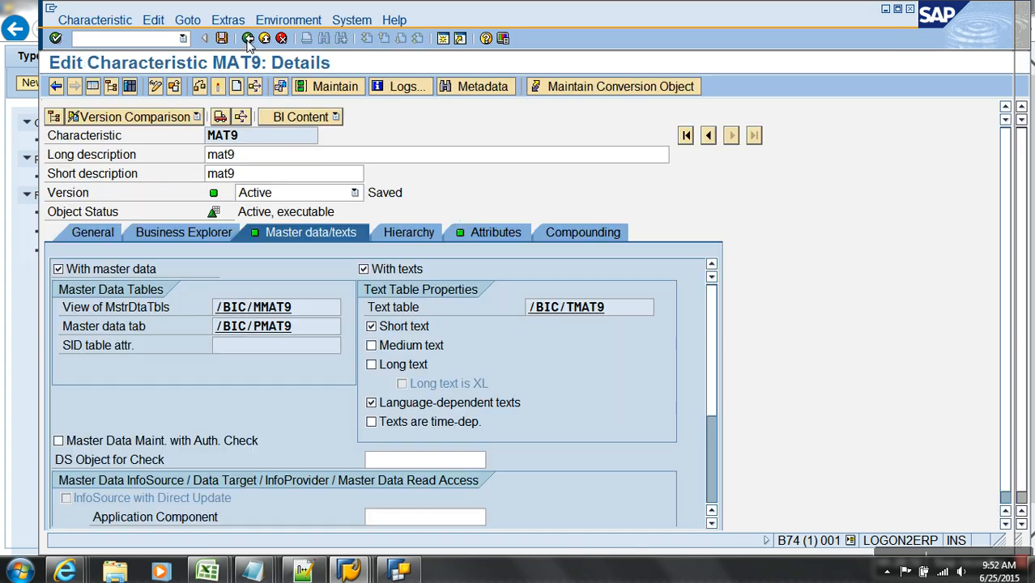
click(570, 232)
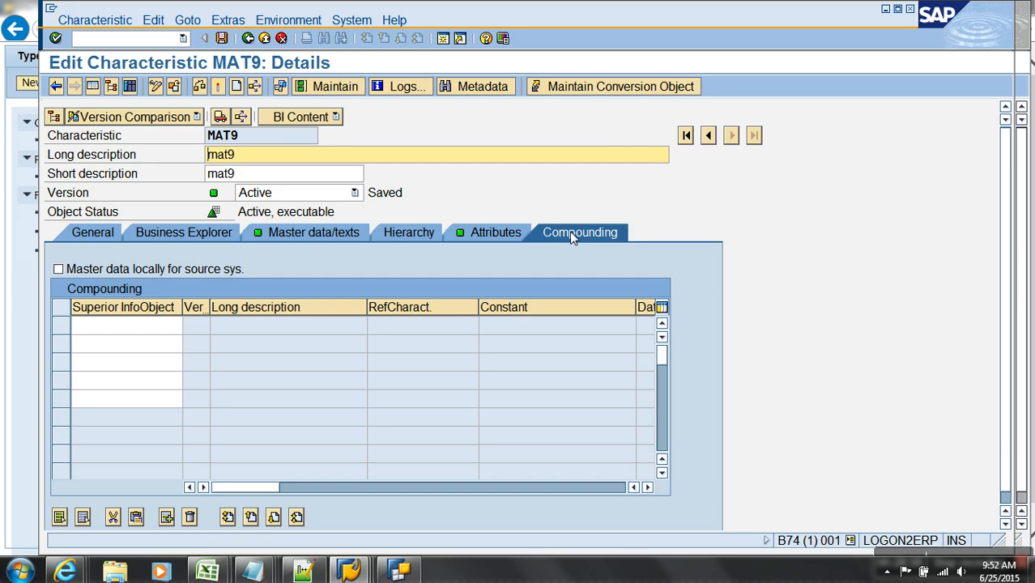
click(173, 325)
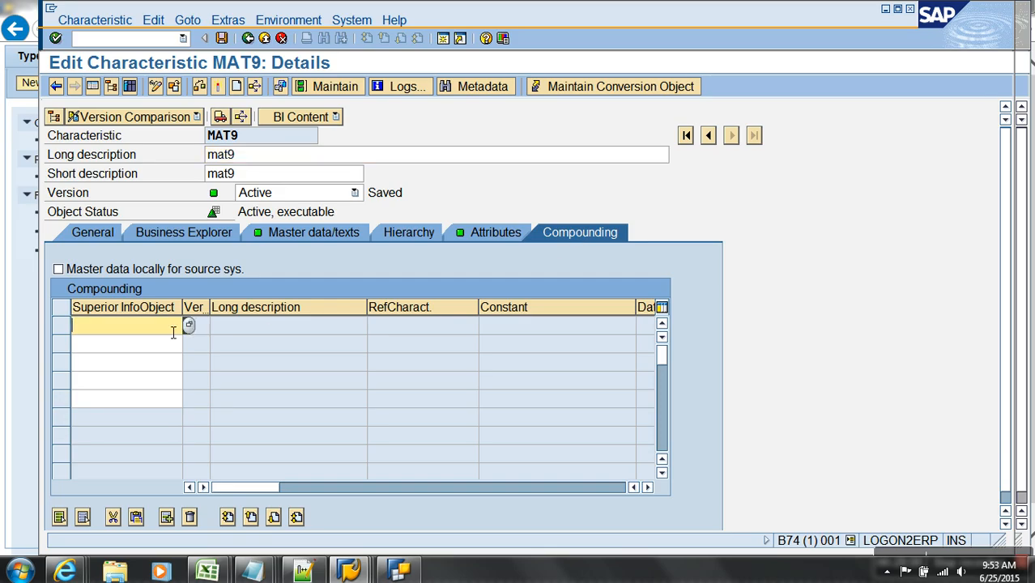
text(plant)
key(Return)
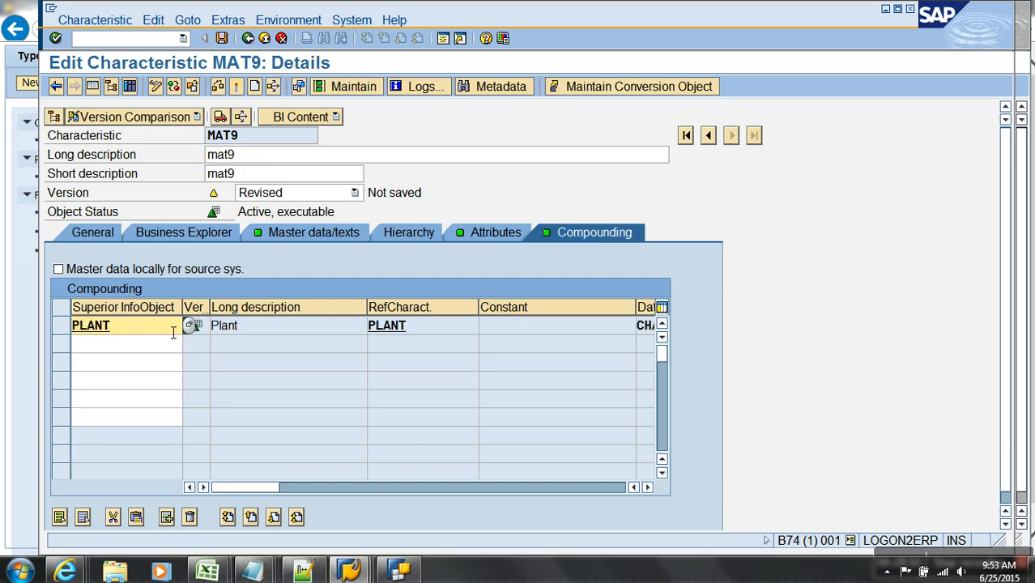
click(235, 87)
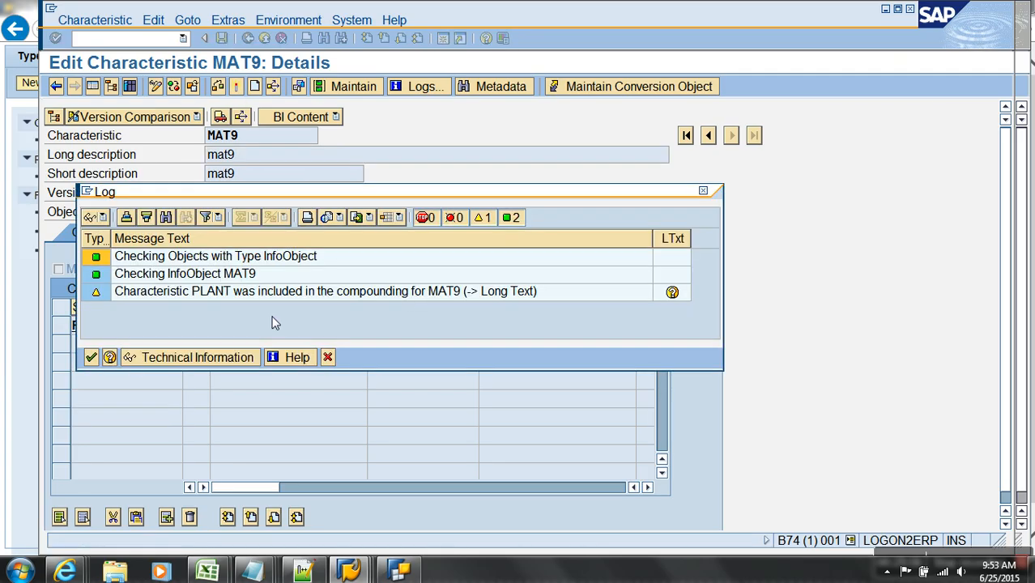
click(91, 359)
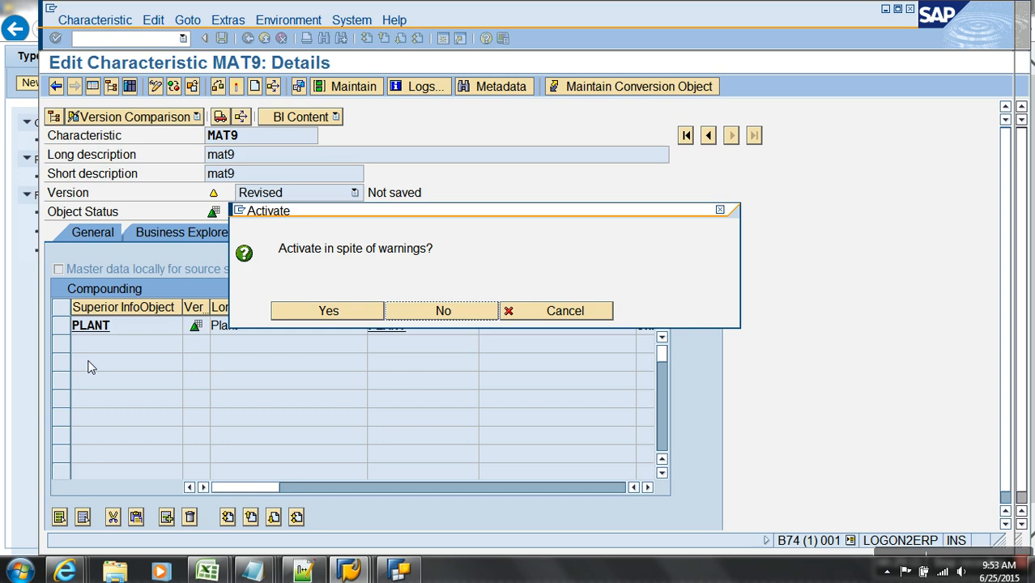
click(304, 319)
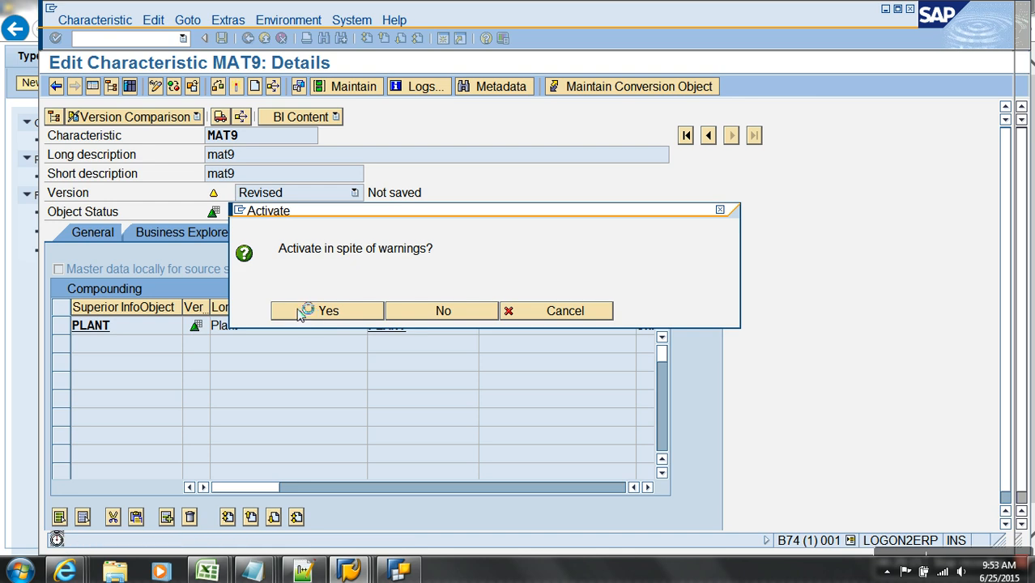
- Check that PLANT and MAT9 are key fields of /BIC/PMAT9, then return to MAT9
click(282, 233)
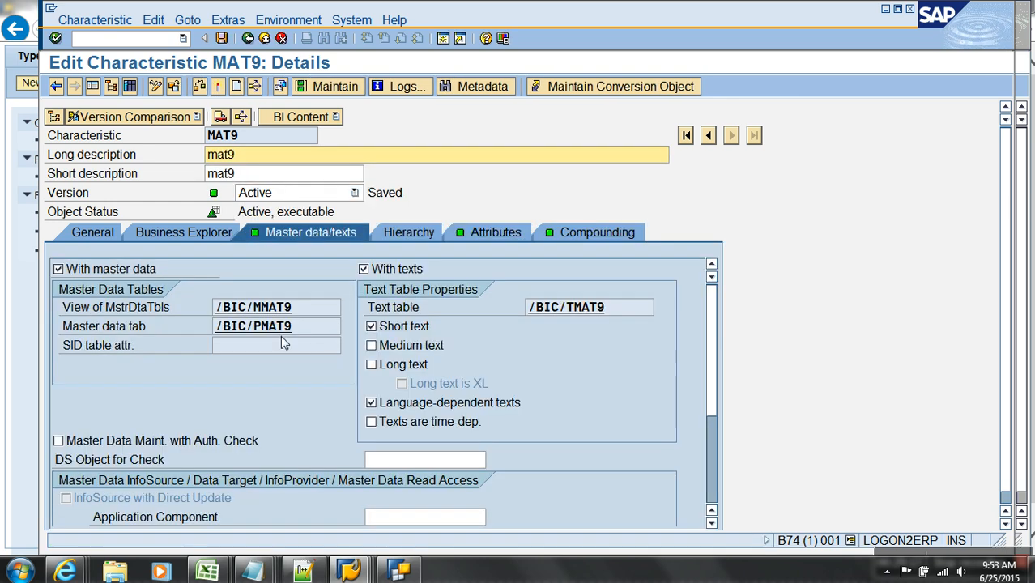
double_click(277, 328)
drag(62, 232, 64, 270)
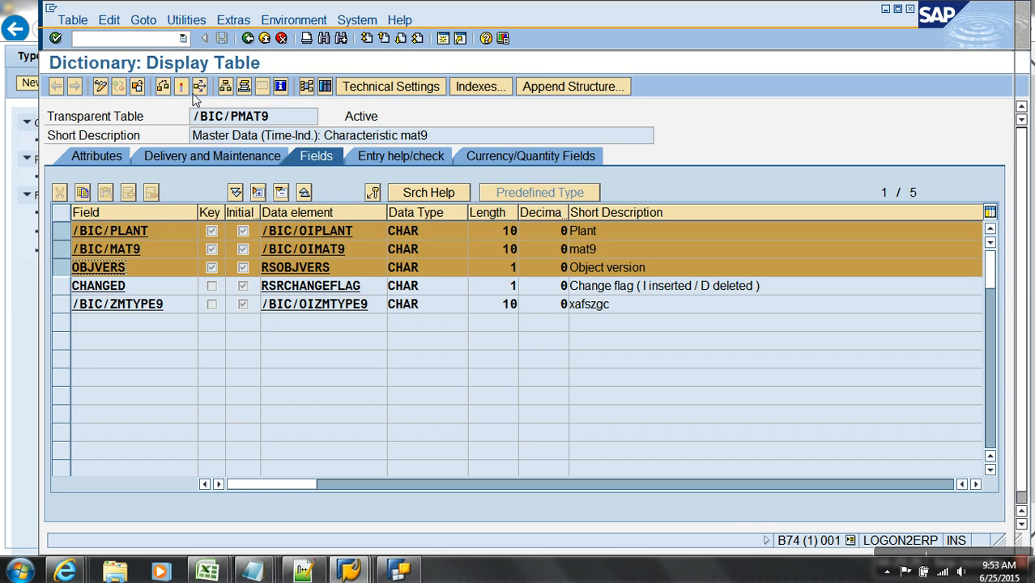
click(264, 39)
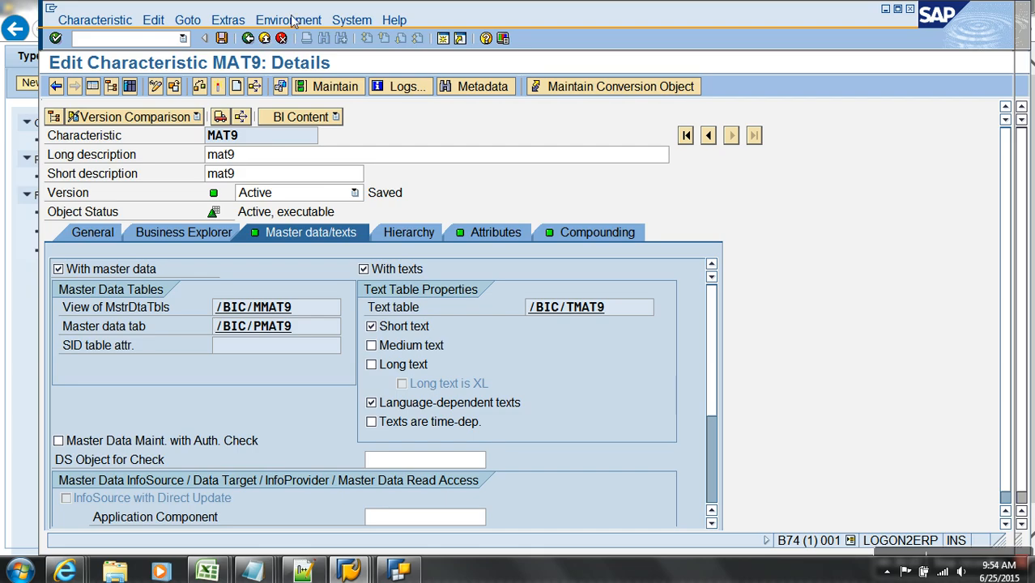
- Cancel leaving MAT9 and view its Compounding tab with PLANT as superior InfoObject
click(263, 40)
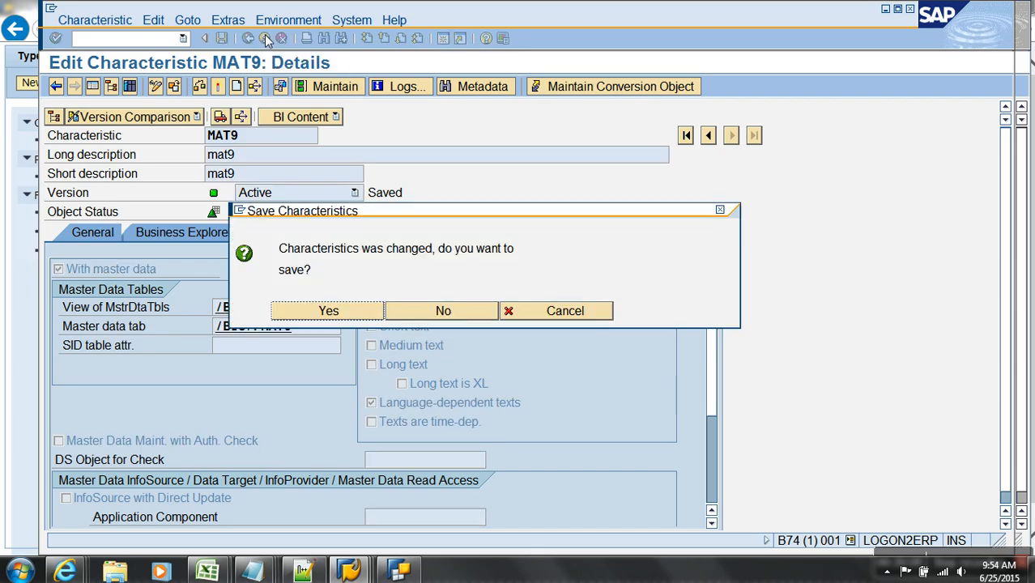
click(538, 317)
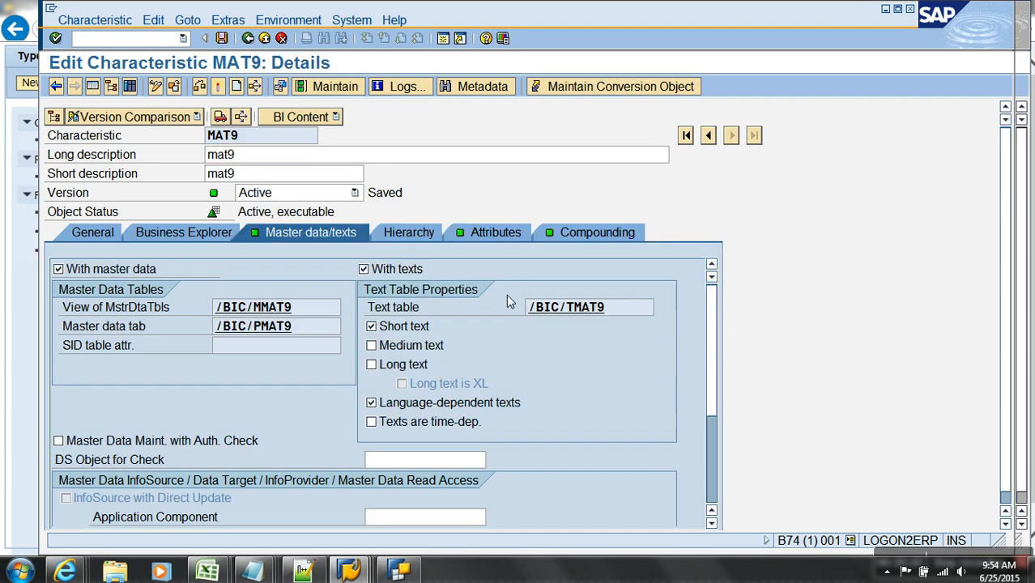
click(587, 234)
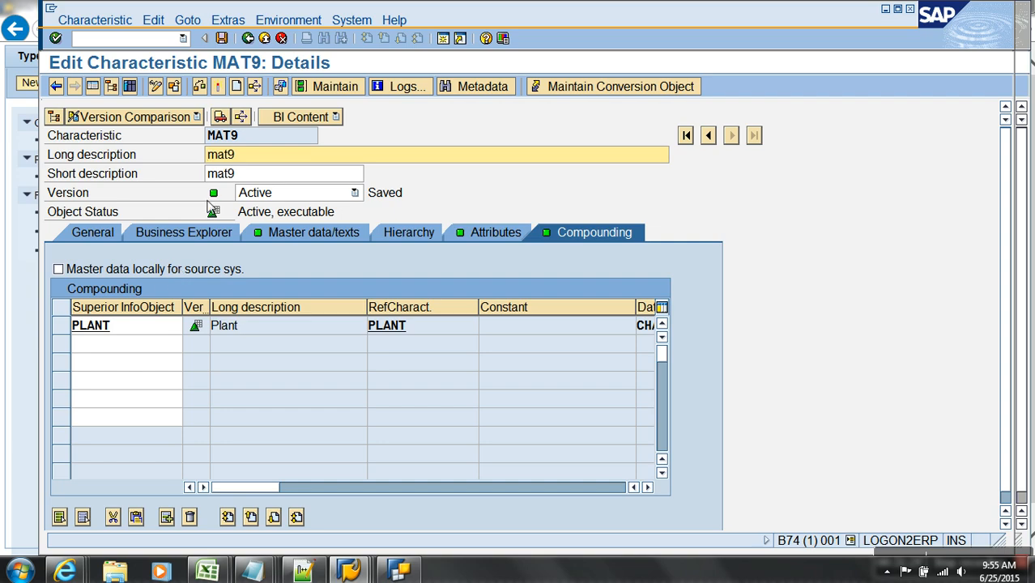
- Tick 'Master data locally for source sys.' on MAT9 and activate it despite warnings
click(124, 270)
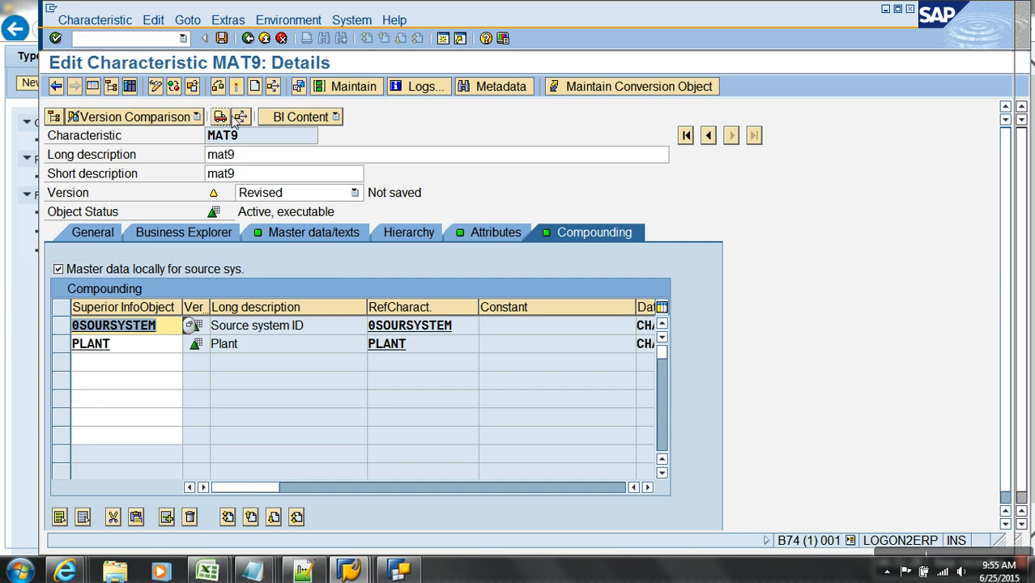
click(238, 86)
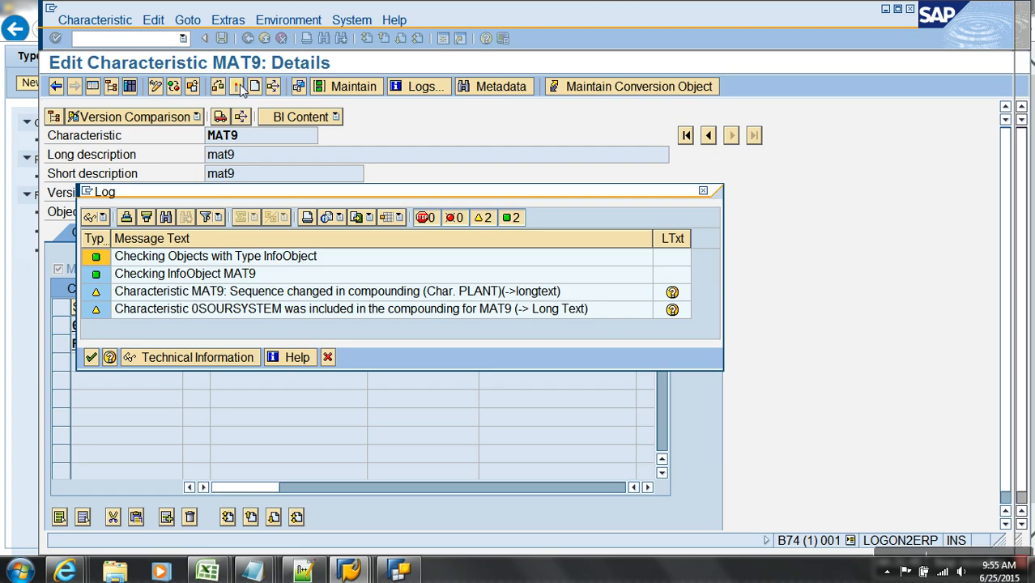
click(91, 358)
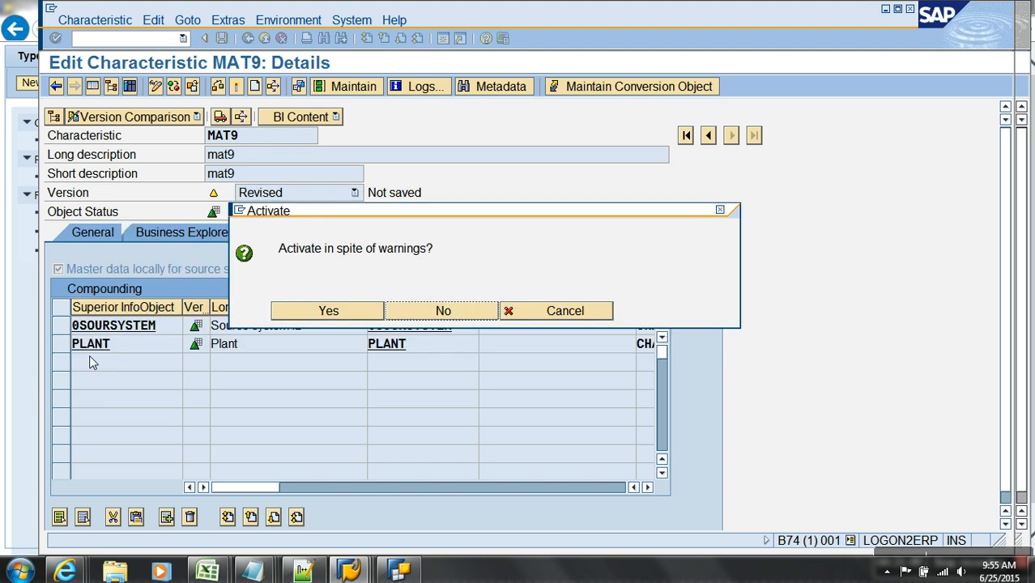
click(316, 311)
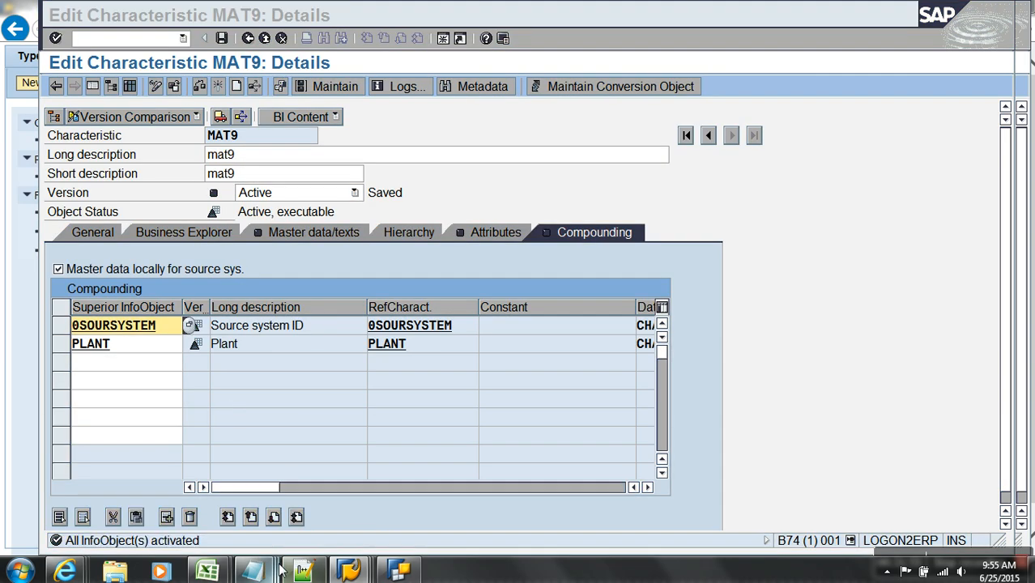
- Bring up the Notepad notes and start a new line
mouse_move(313, 566)
click(734, 510)
key(Return)
- Note '0MAT_PLANT' and '- 0CUST_SALES', then add a dash-underlined '- Transitive Attribute:' heading
key(BackSpace)
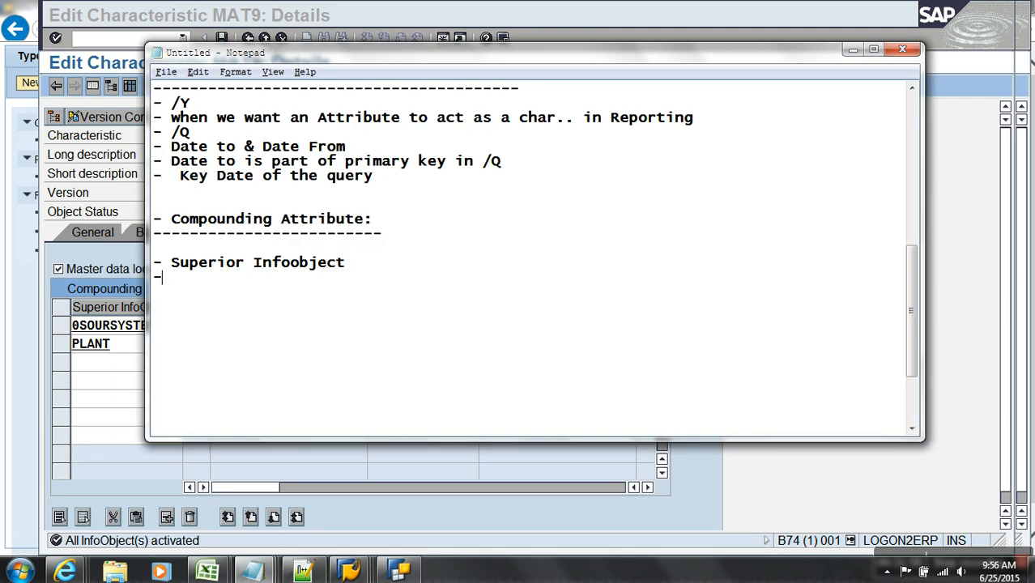
text(0MAT_PLANT)
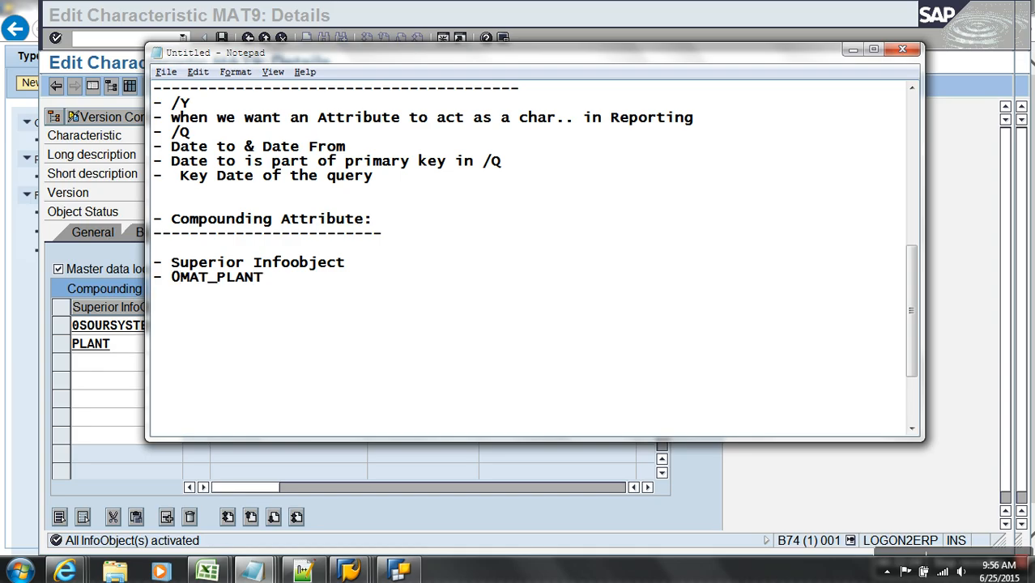
key(Return)
text(- 0CUST_S)
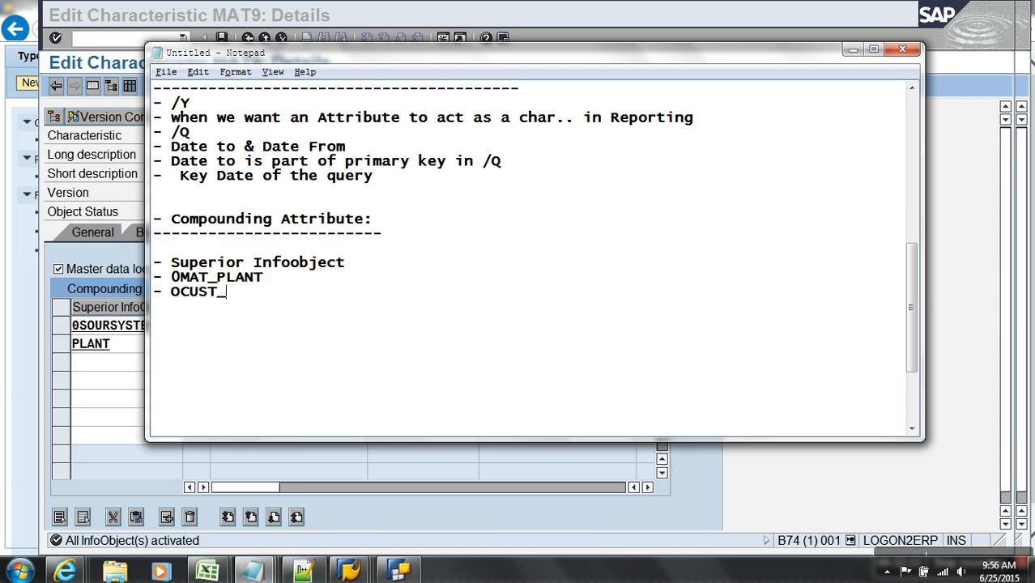
text(ALES)
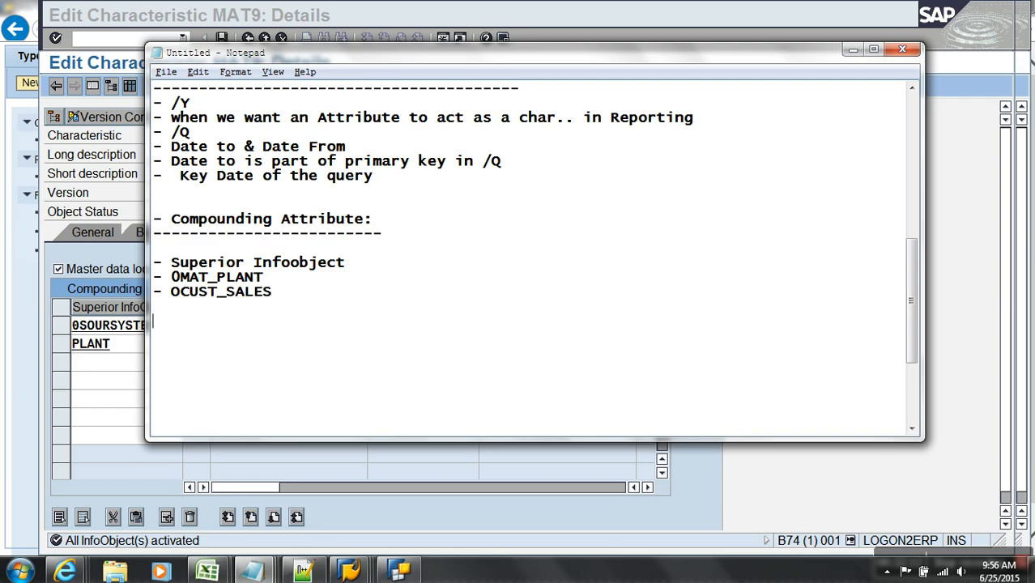
key(Return)
key(Return)
key(Return)
text(- Transitive )
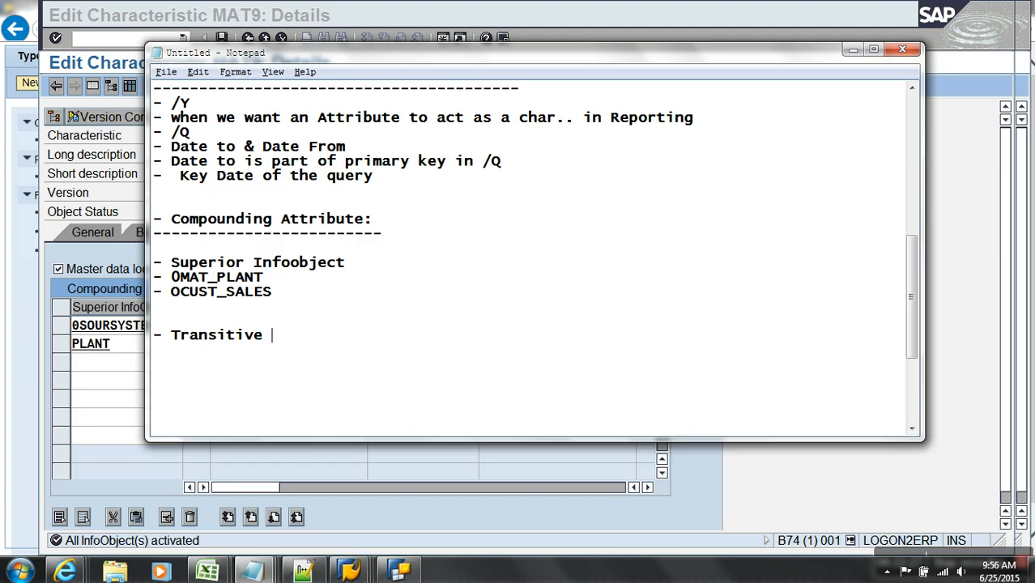
text(Attribute:)
key(Return)
text(-----------------------)
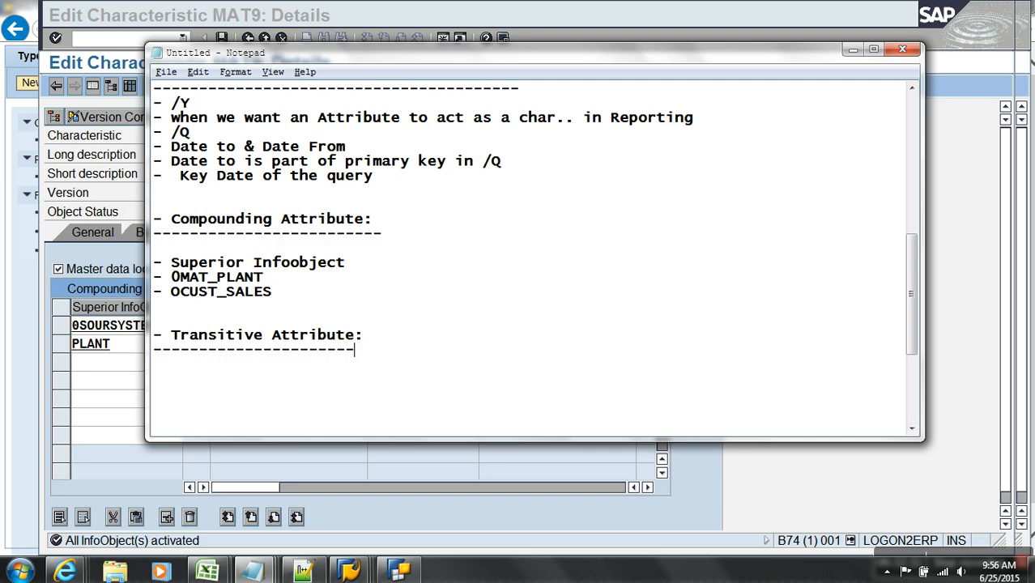
key(Return)
- Leave MAT9 discarding changes, then open customer number ZTC_CNUM full-window on its attributes
click(136, 172)
click(264, 38)
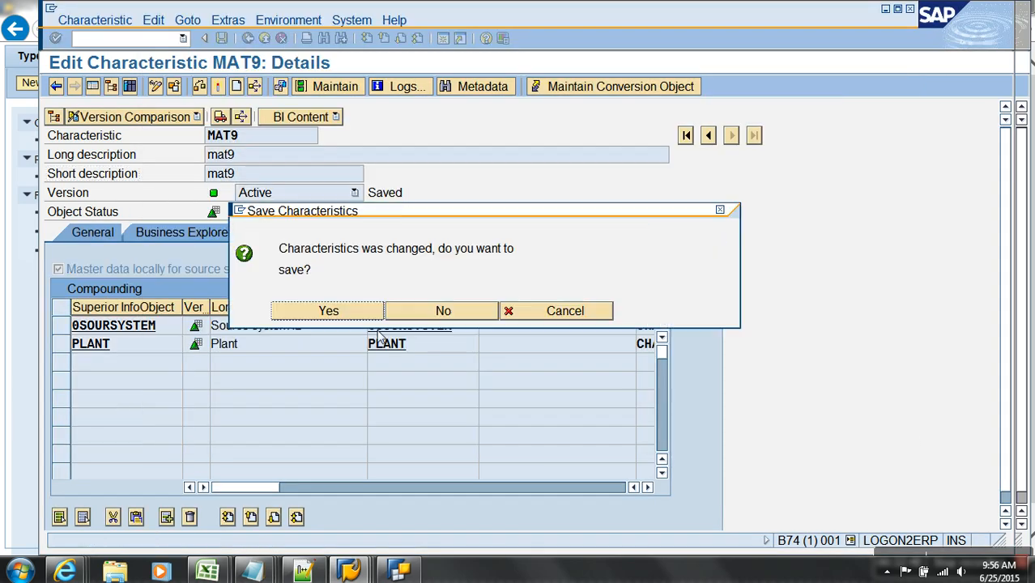
click(430, 308)
double_click(296, 348)
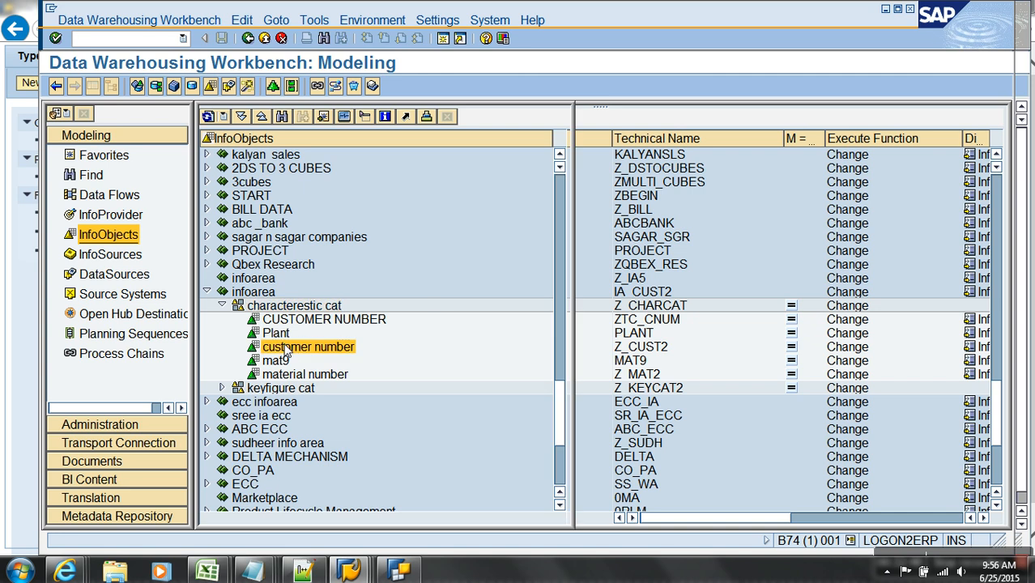
click(280, 38)
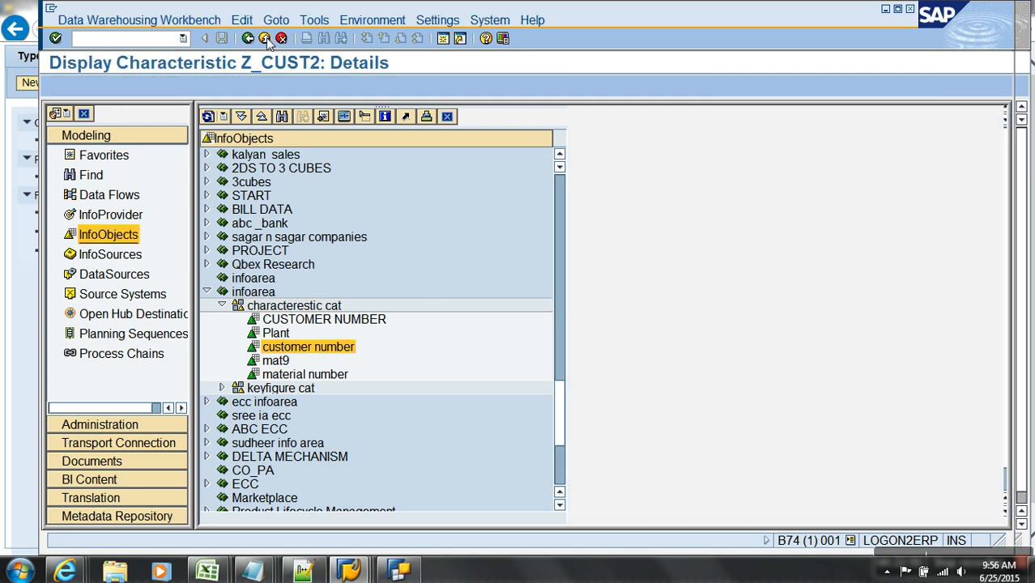
click(326, 322)
double_click(326, 322)
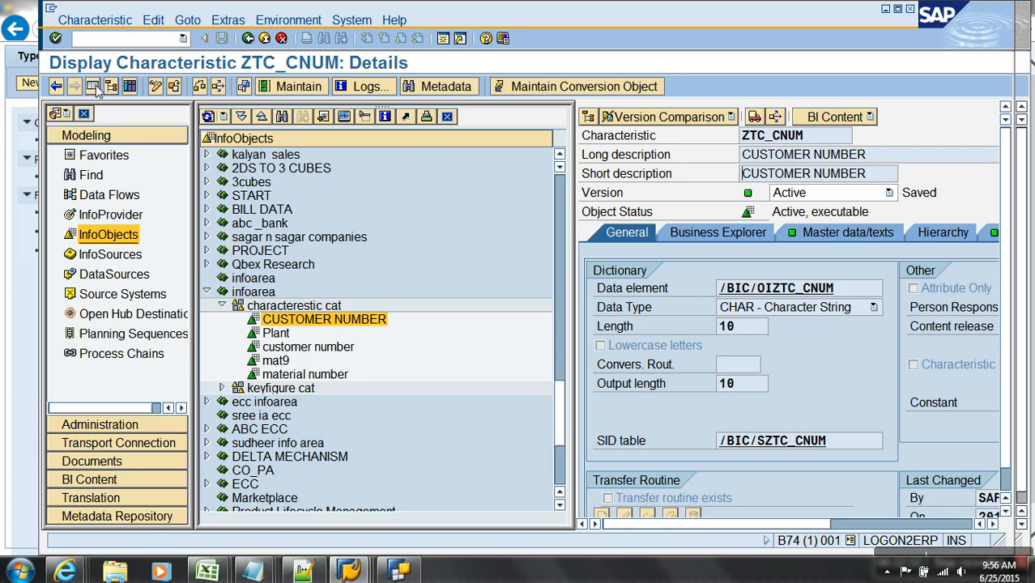
click(95, 86)
click(463, 236)
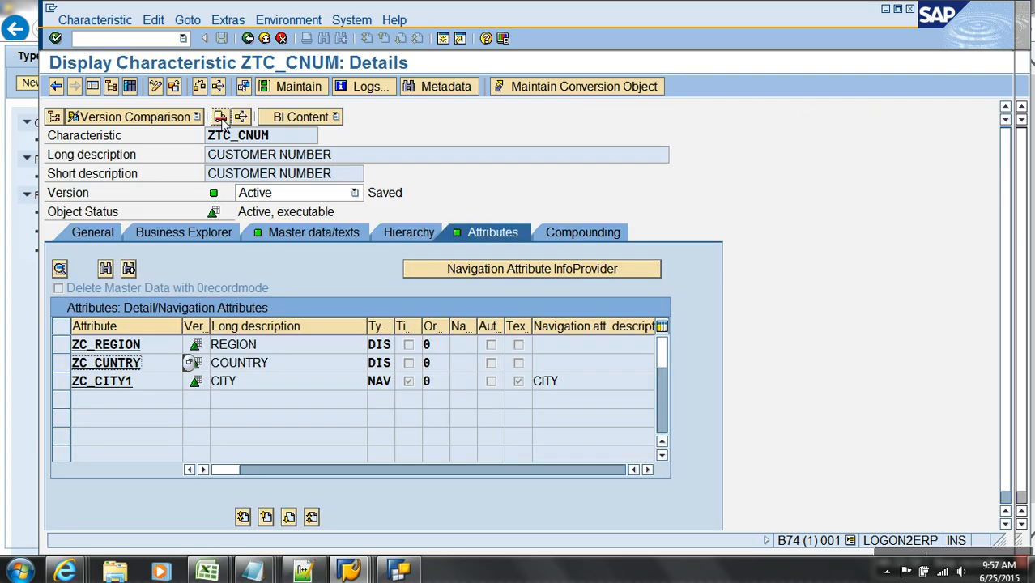
- Try adding ZCMNG to ZC_CITY1's attributes via ZTC_CNUM, then leave without saving
click(156, 86)
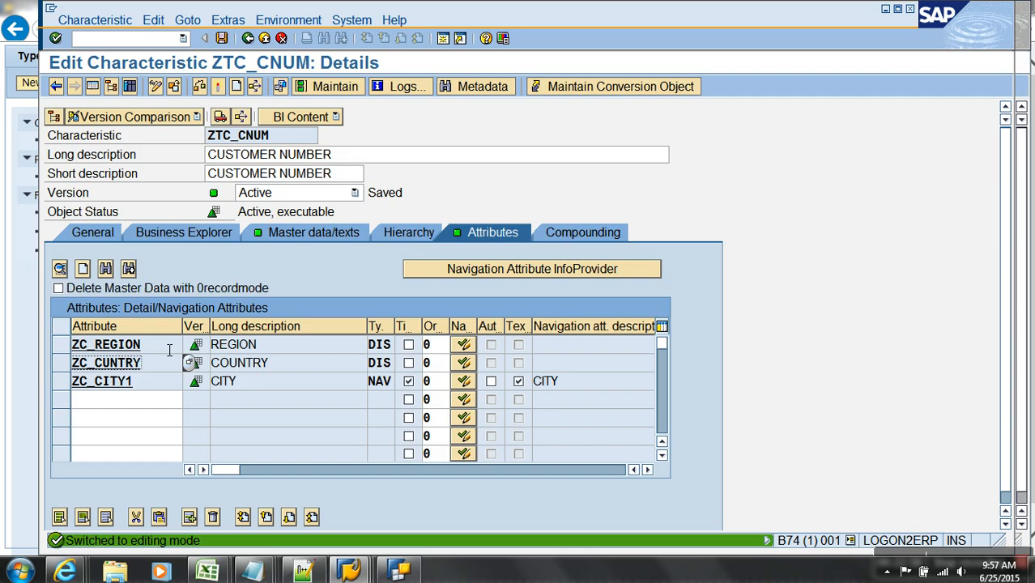
click(127, 382)
click(581, 148)
click(240, 262)
text(cmng)
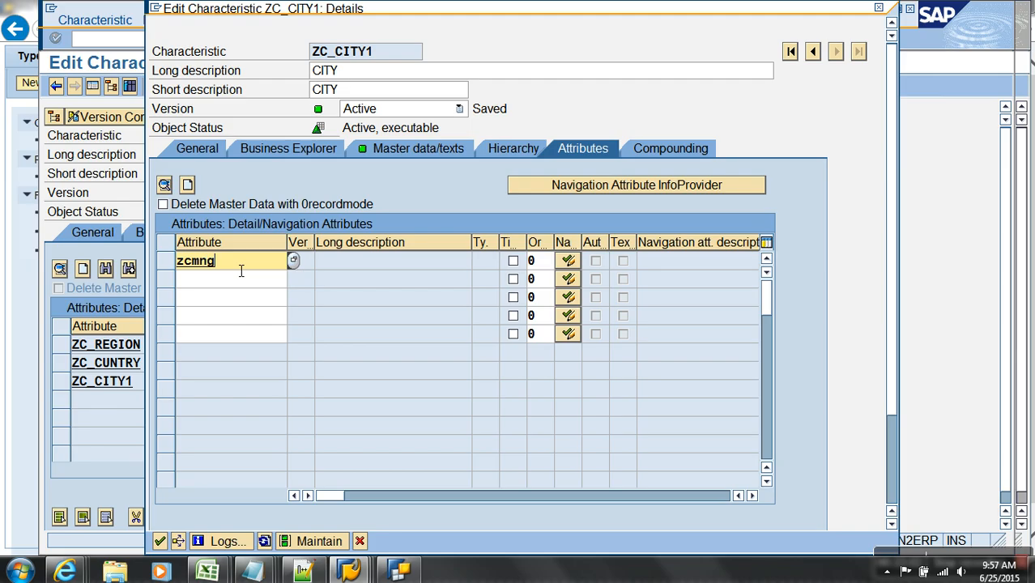
key(Return)
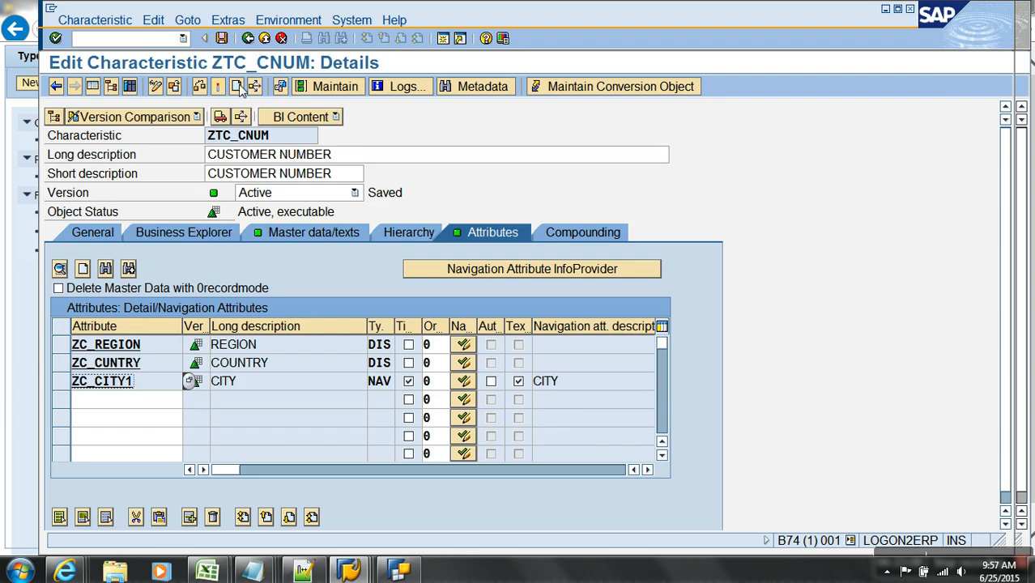
click(248, 38)
click(441, 311)
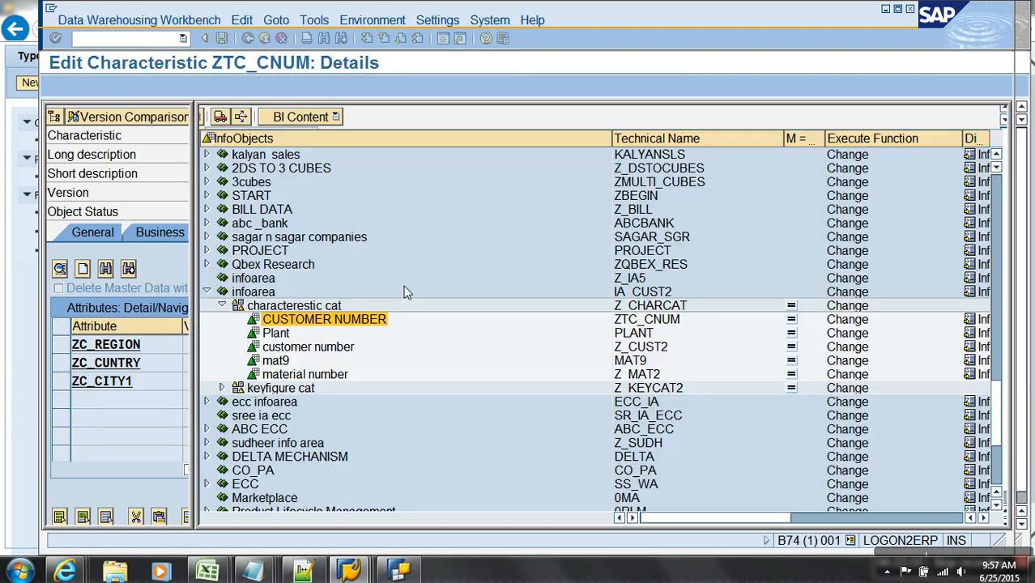
- Search the tree for ZC_CITY1 and review its master data/texts and attributes full-window
click(281, 115)
text(ZC_CITY1)
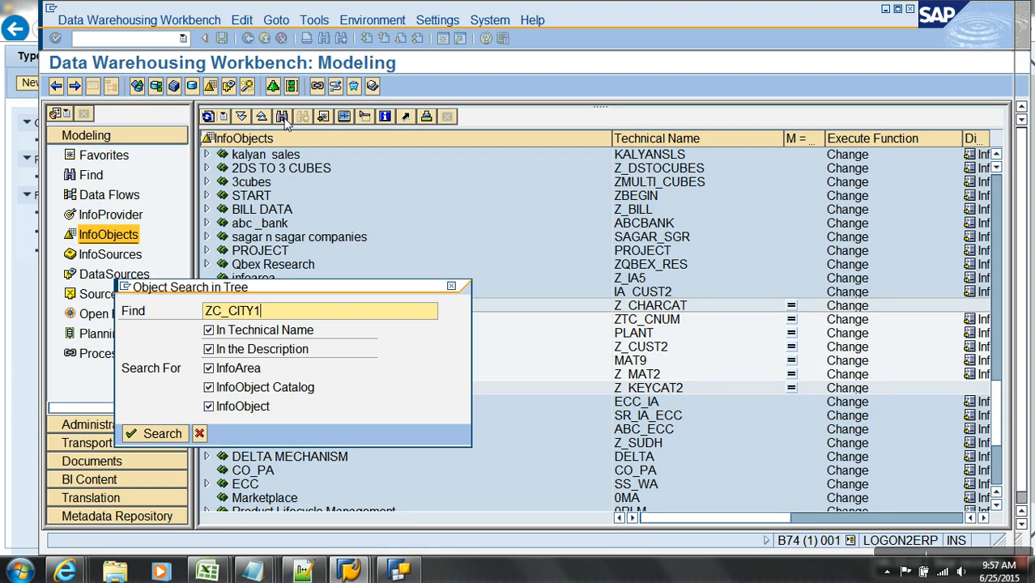
key(Return)
double_click(345, 319)
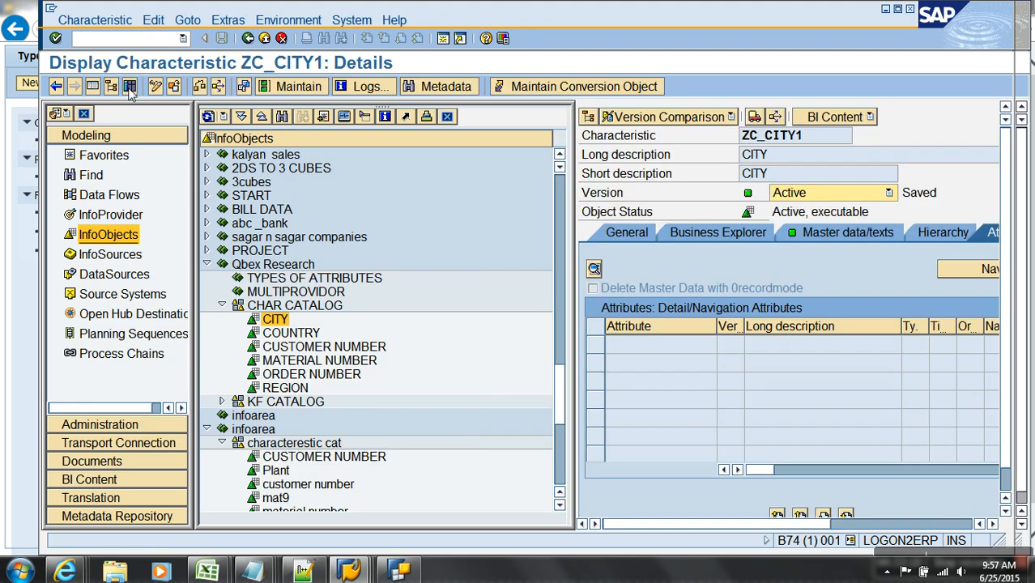
click(92, 86)
click(328, 235)
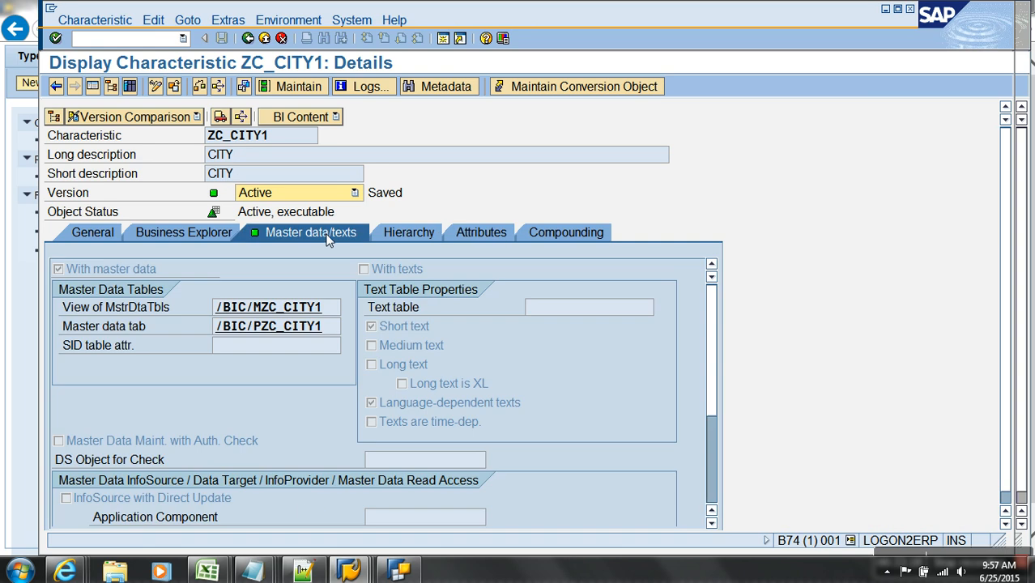
click(479, 233)
- Run /orsa1 in the command field to edit InfoObjects
click(136, 39)
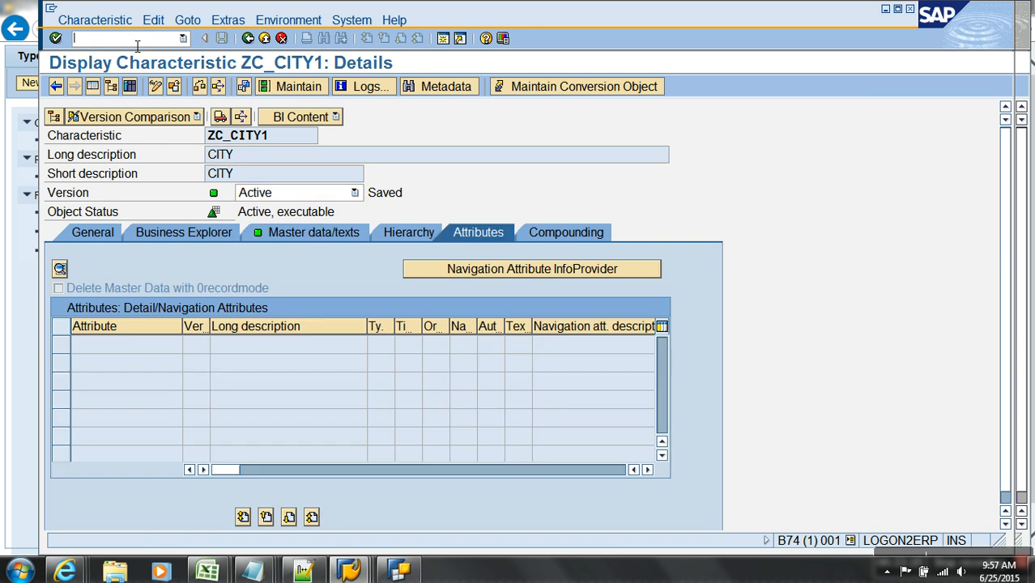
text(/or)
text(sa1)
key(Return)
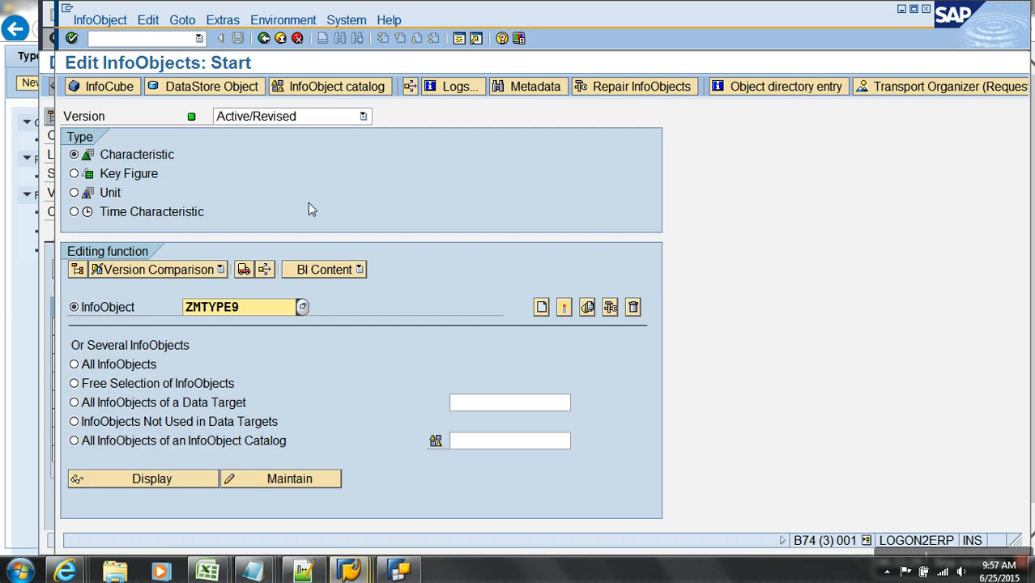
- Create ZCTYMNG described 'city manager' as CHAR length 10, activate it, and return to ZC_CITY1
key(End)
key(BackSpace)
key(BackSpace)
key(BackSpace)
key(BackSpace)
key(BackSpace)
key(BackSpace)
key(BackSpace)
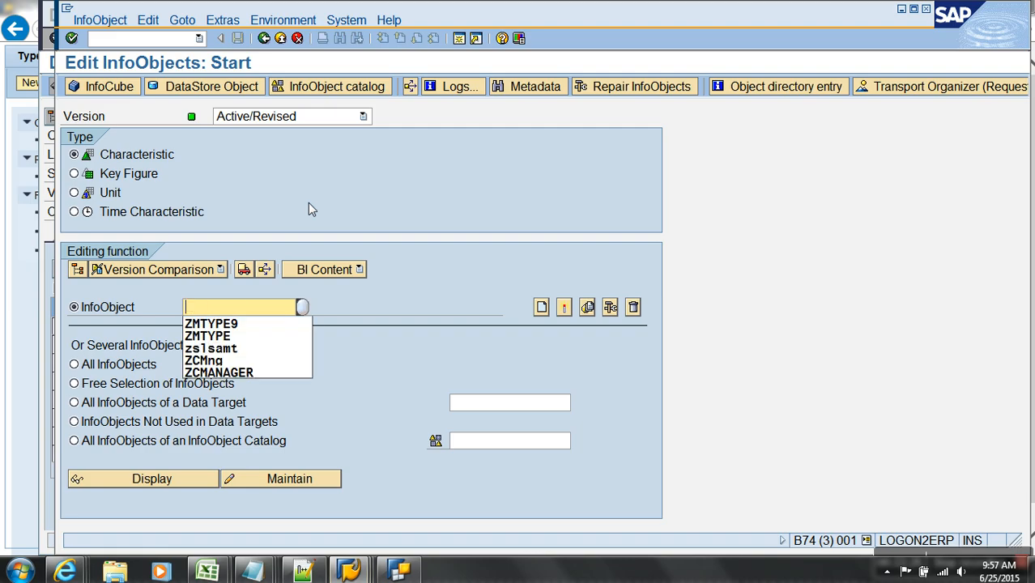
text(zc)
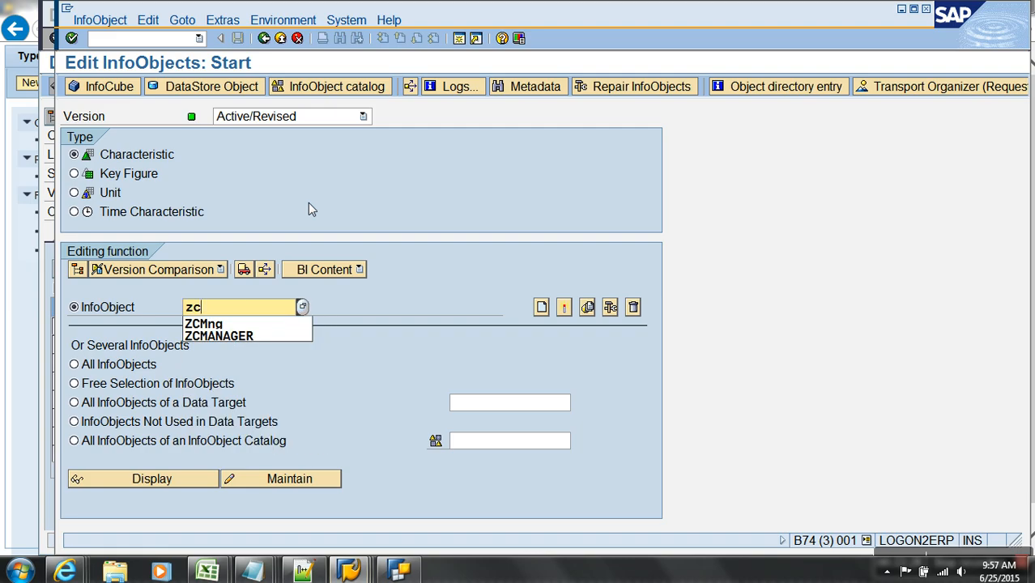
text(tymng)
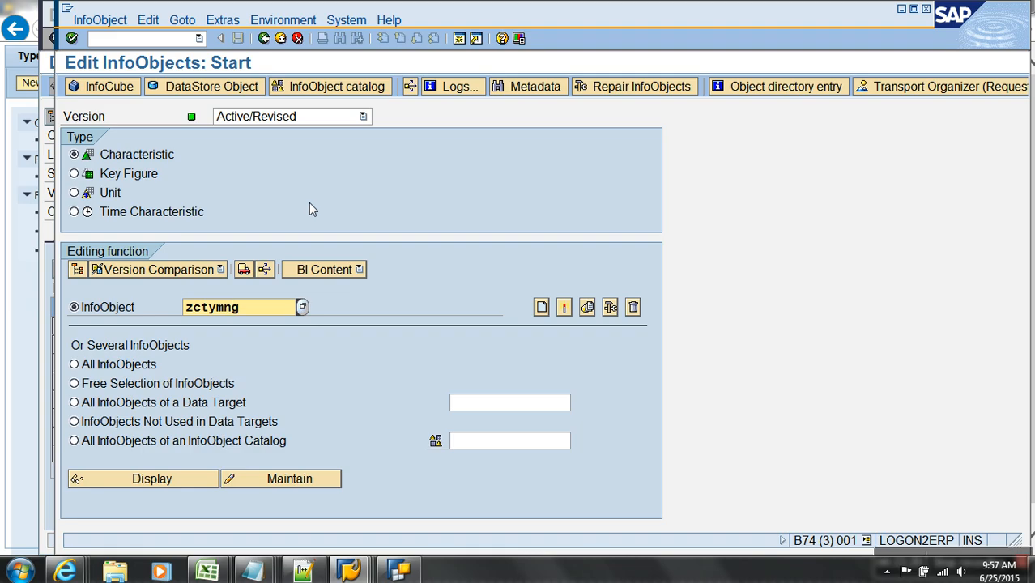
drag(247, 311, 94, 301)
click(540, 307)
text(city manager)
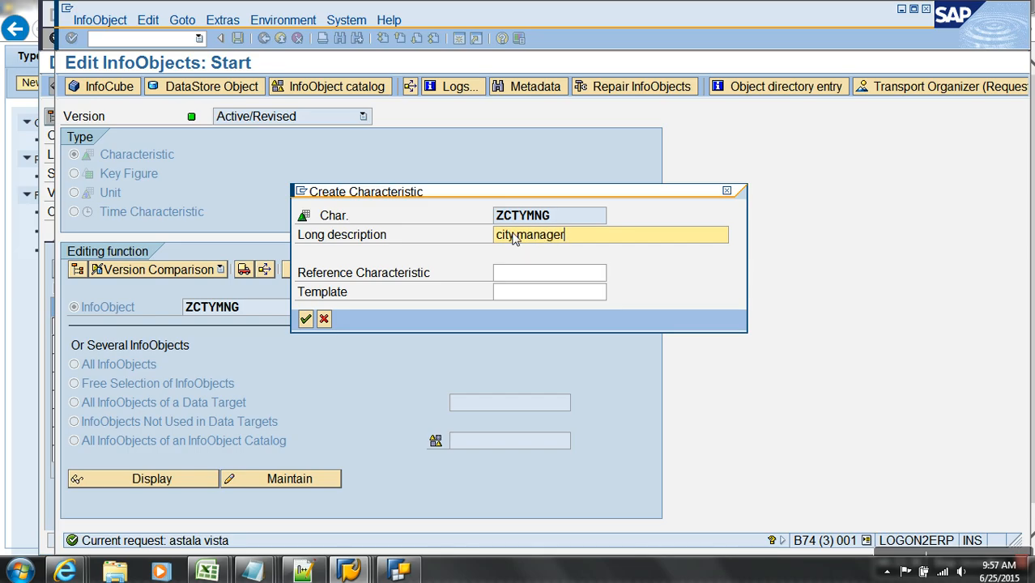
key(Return)
click(239, 309)
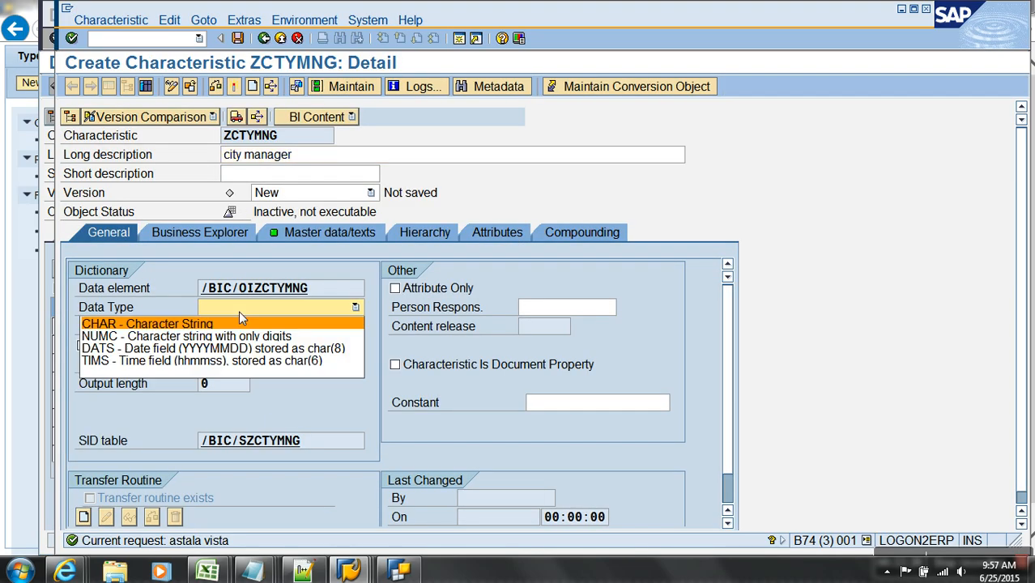
click(216, 323)
text(10)
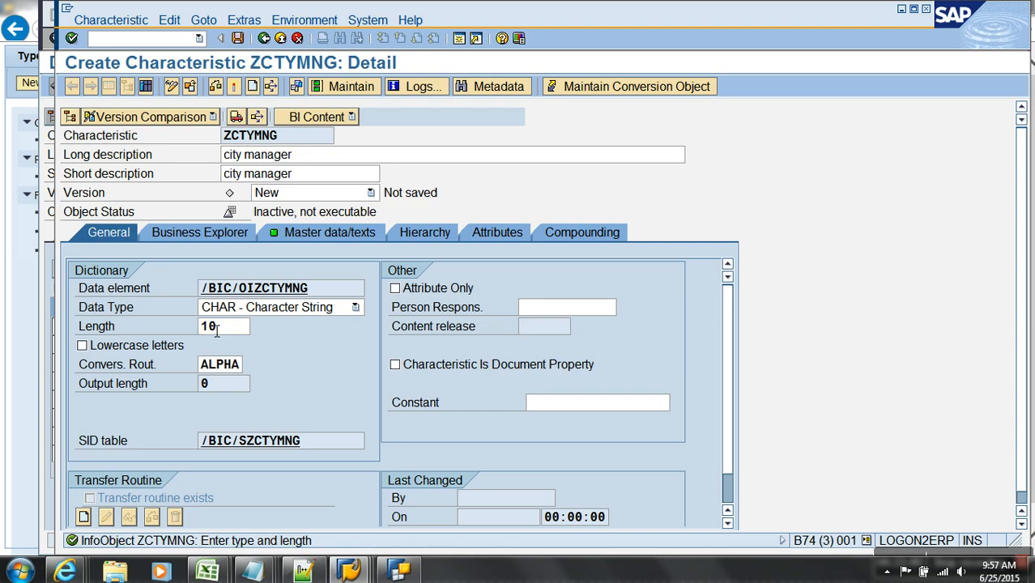
key(Return)
click(236, 86)
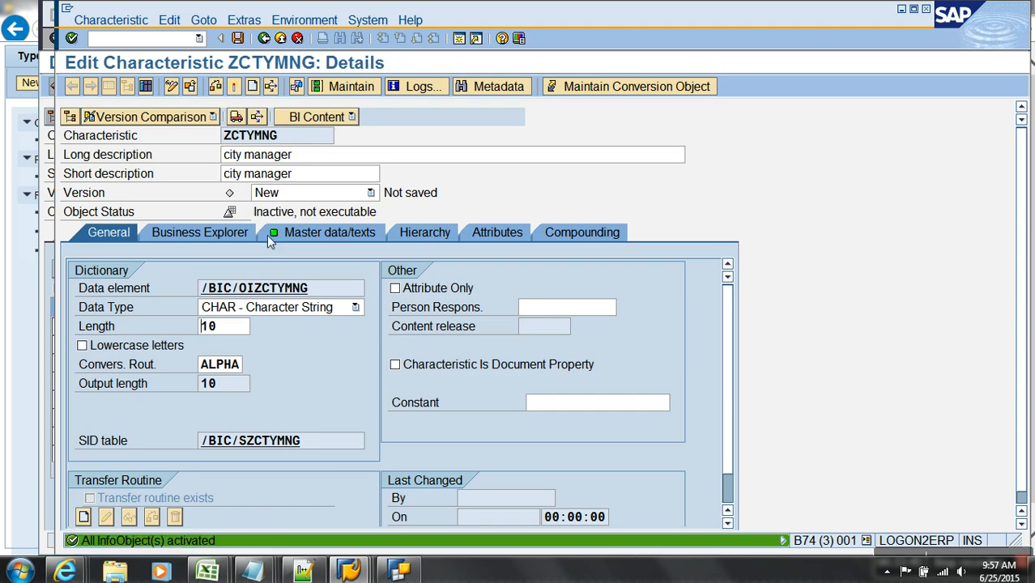
key(alt+Tab)
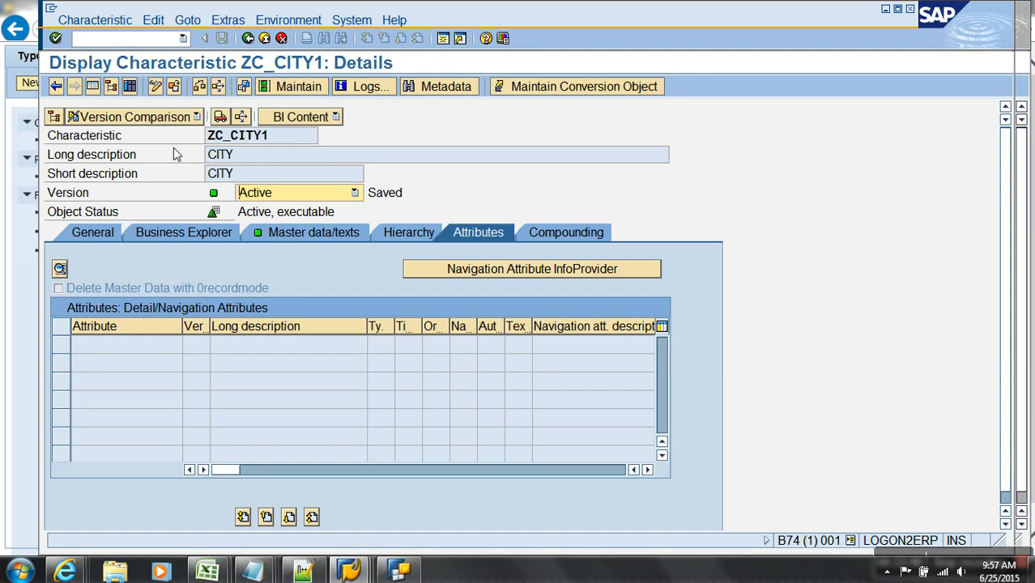
- Add ZCTYMNG to ZC_CITY1 as a navigation attribute with texts, activate despite warnings, and go back
click(155, 86)
text(zctymng)
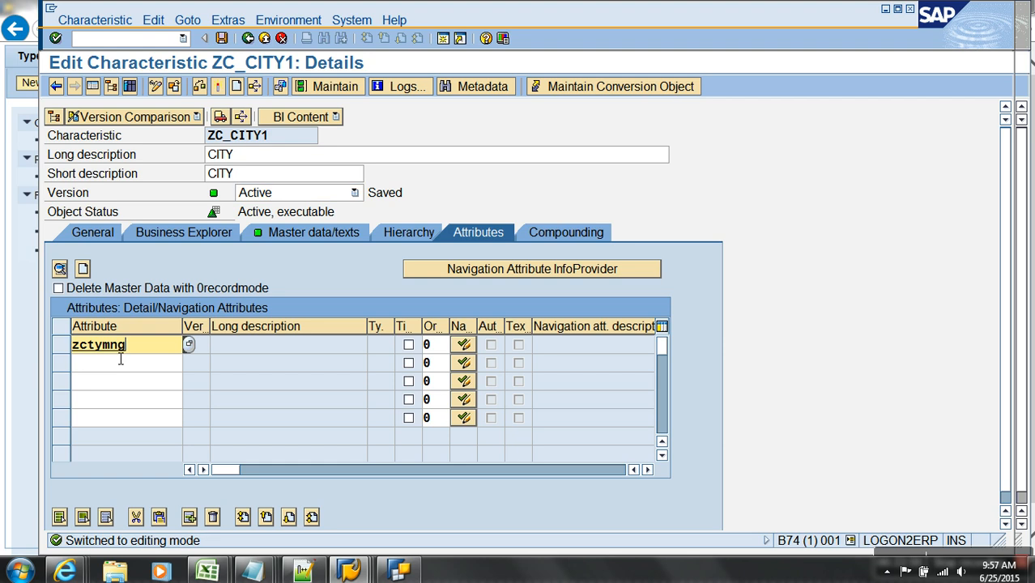
key(Return)
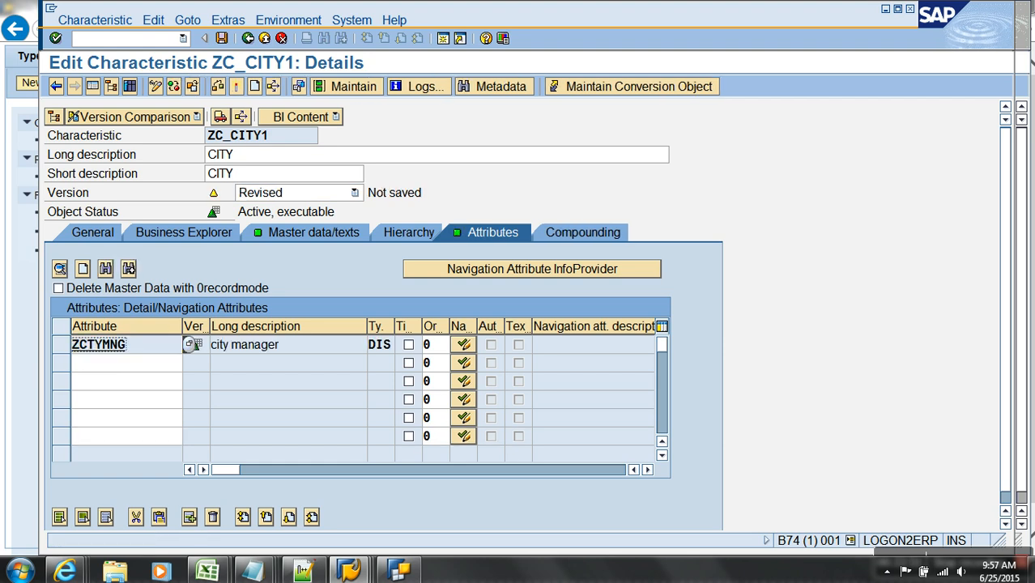
click(464, 345)
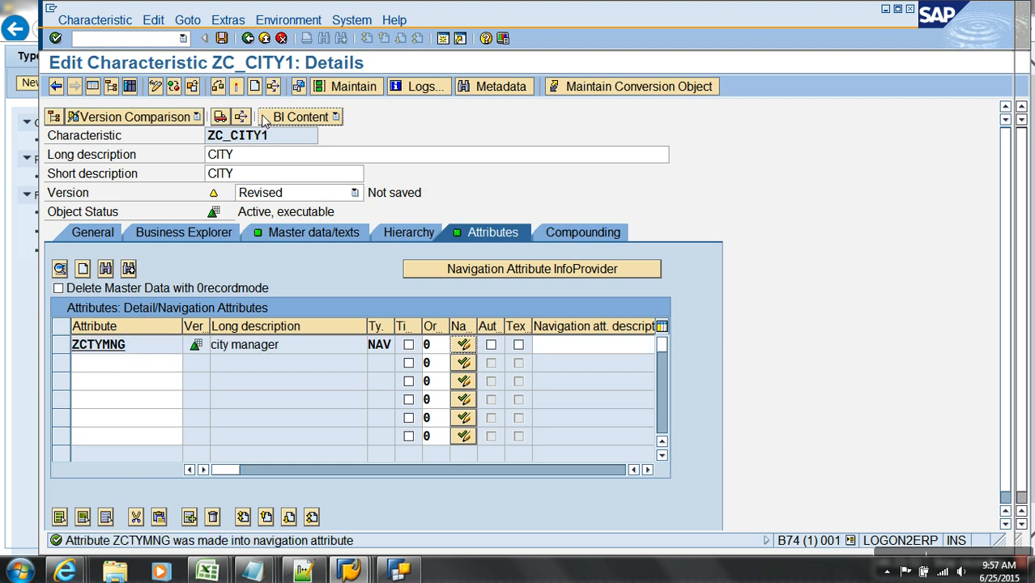
click(518, 346)
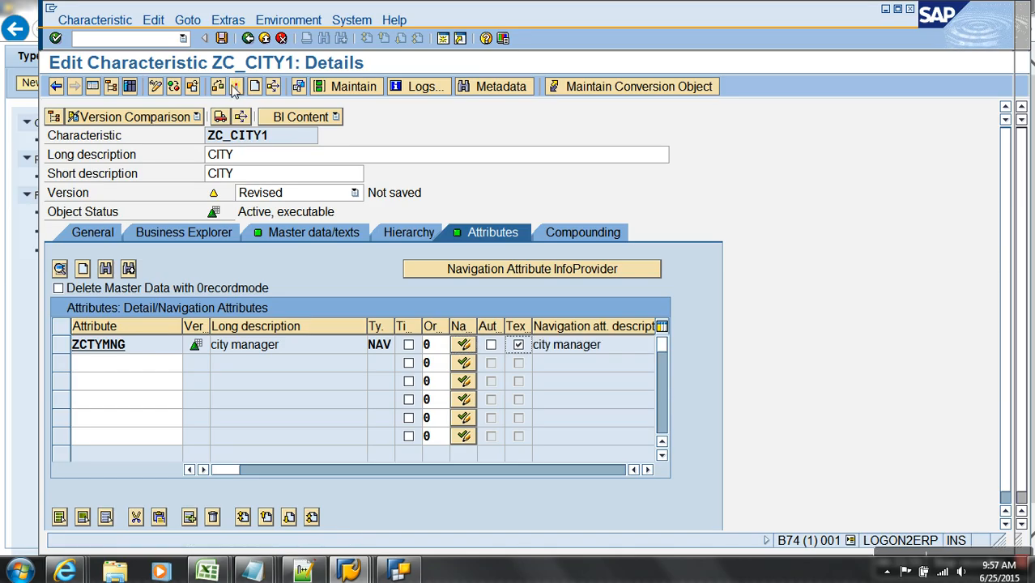
key(ctrl+F3)
click(89, 373)
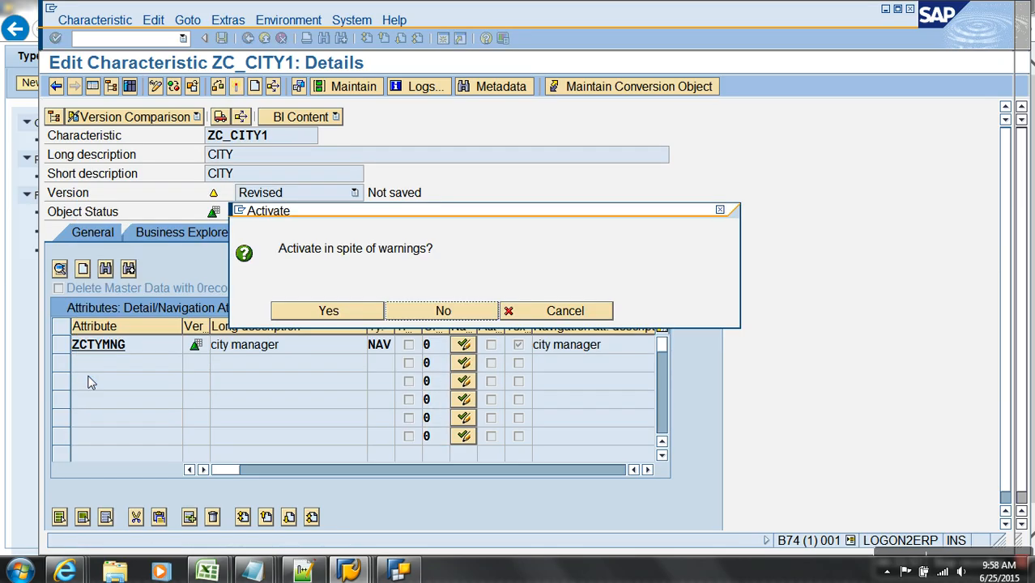
click(303, 316)
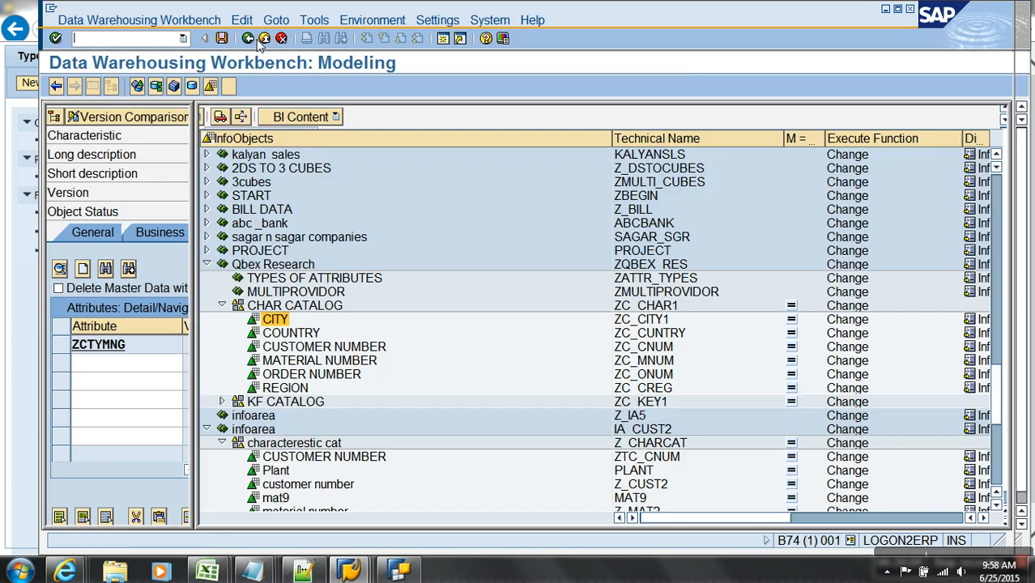
click(256, 39)
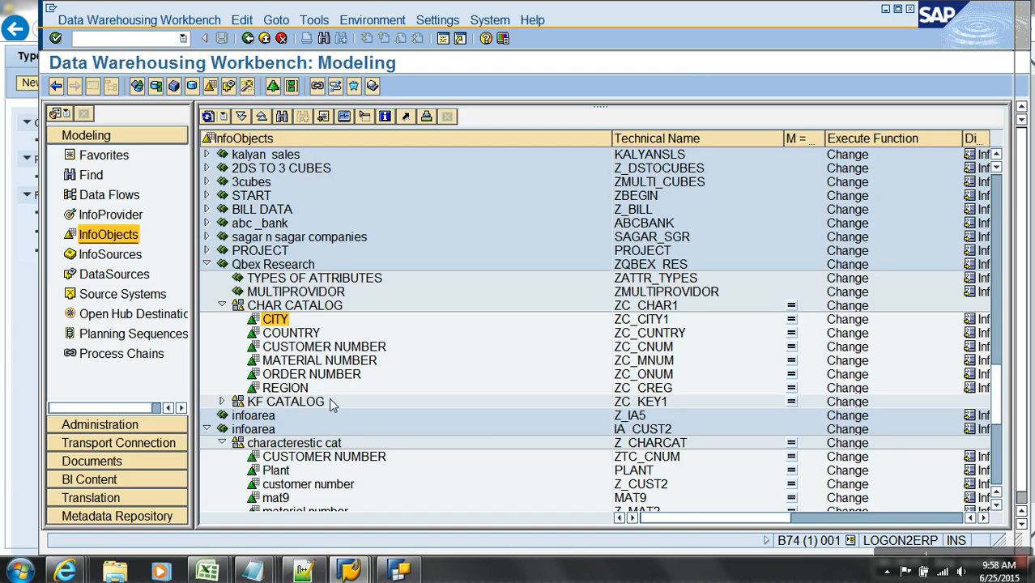
- Open ZTC_CNUM, drill into its ZC_CITY1 attribute, and open ZCTYMNG's definition
double_click(317, 456)
click(93, 86)
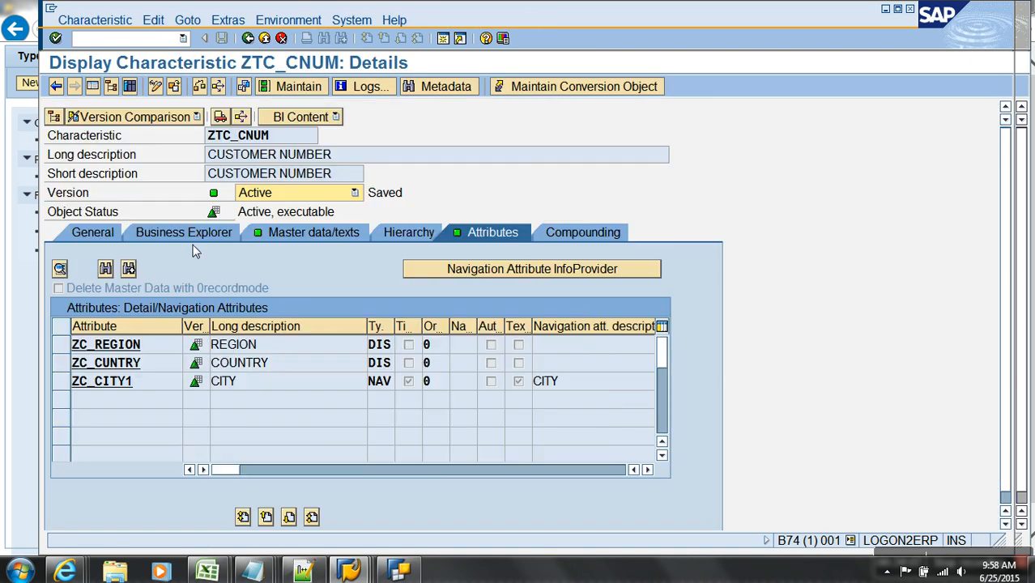
click(143, 382)
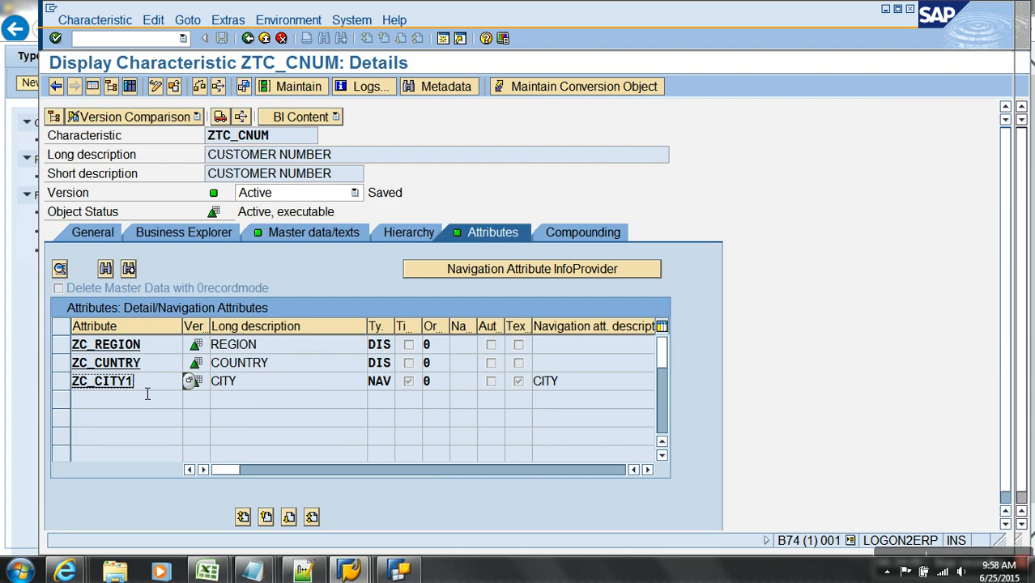
double_click(144, 384)
click(554, 150)
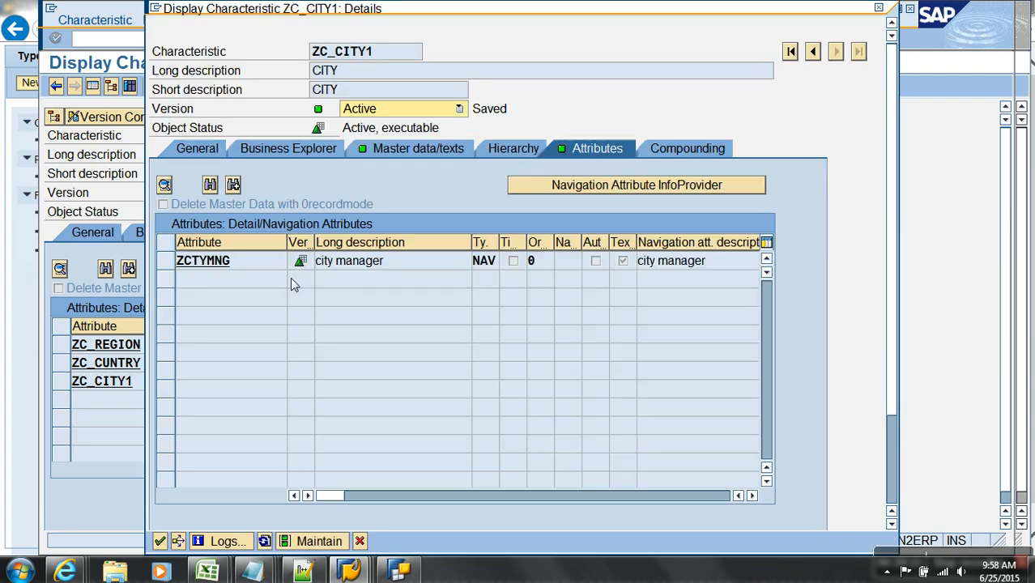
double_click(236, 261)
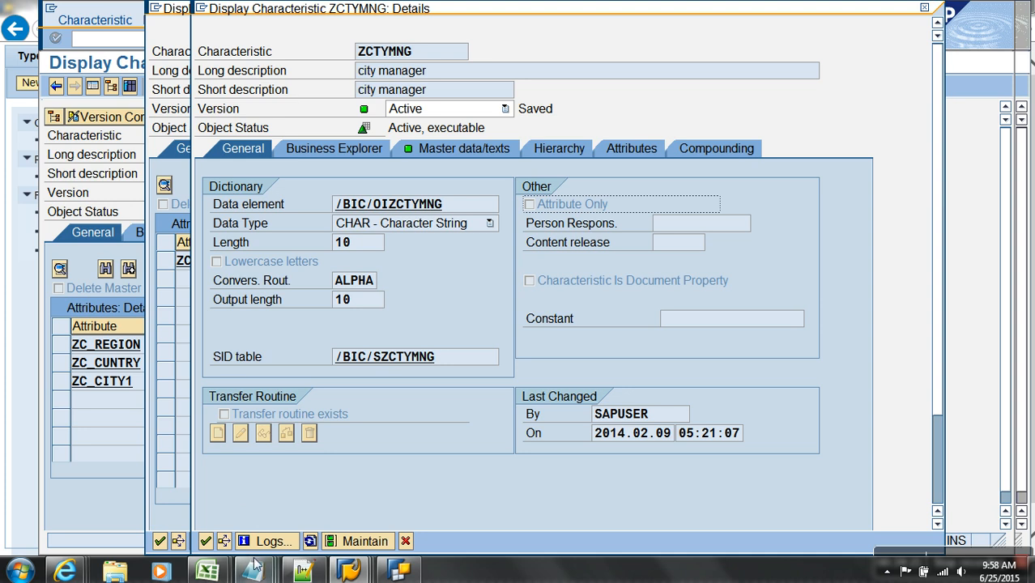
- Return to the Notepad notes and add 'Second Level of Navigation Attribute.' as the first Transitive Attribute point
mouse_move(254, 571)
click(713, 513)
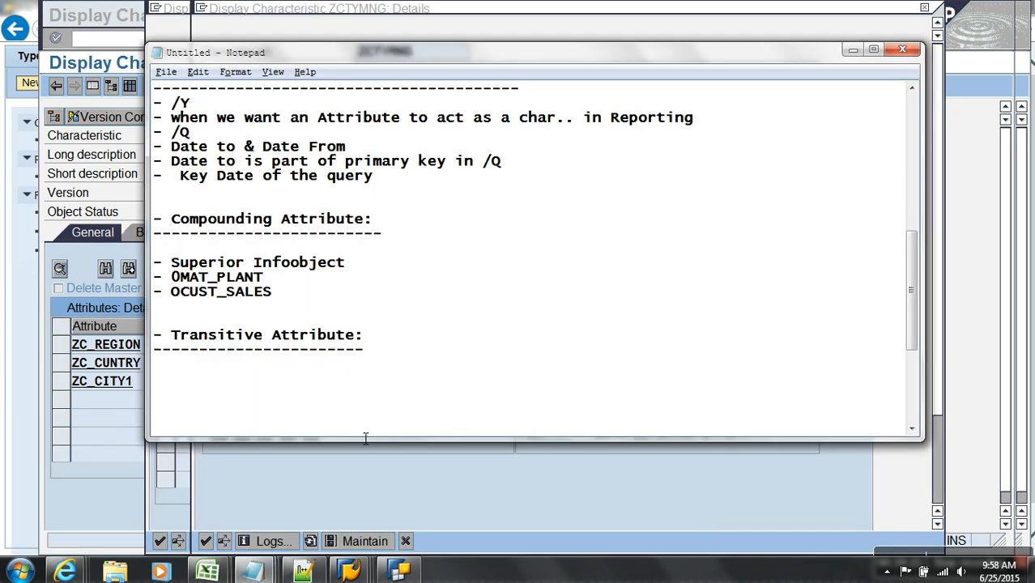
text(Second Leve;l of)
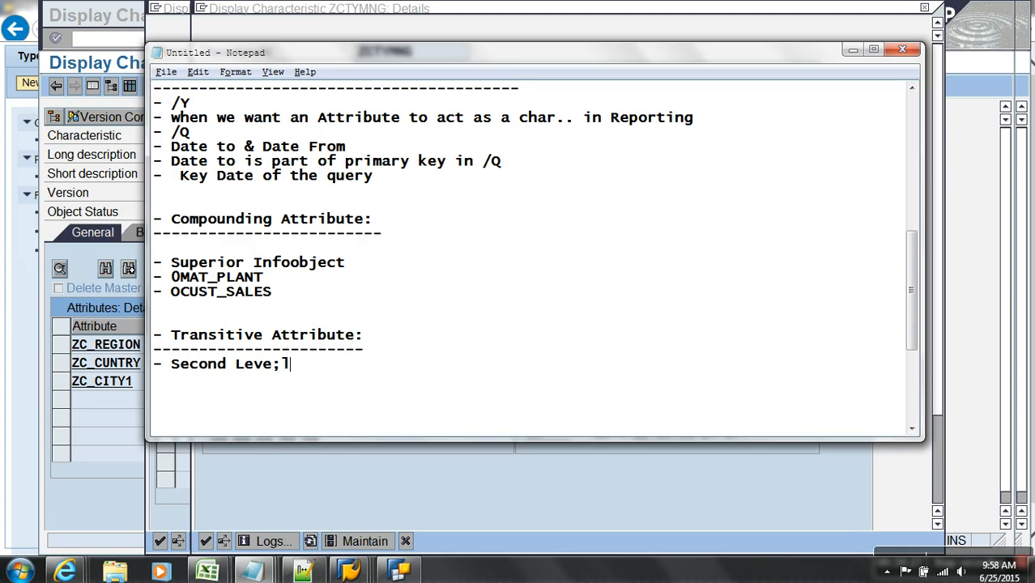
key(BackSpace)
key(BackSpace)
key(BackSpace)
key(BackSpace)
key(BackSpace)
key(BackSpace)
key(BackSpace)
text(el of Navigation)
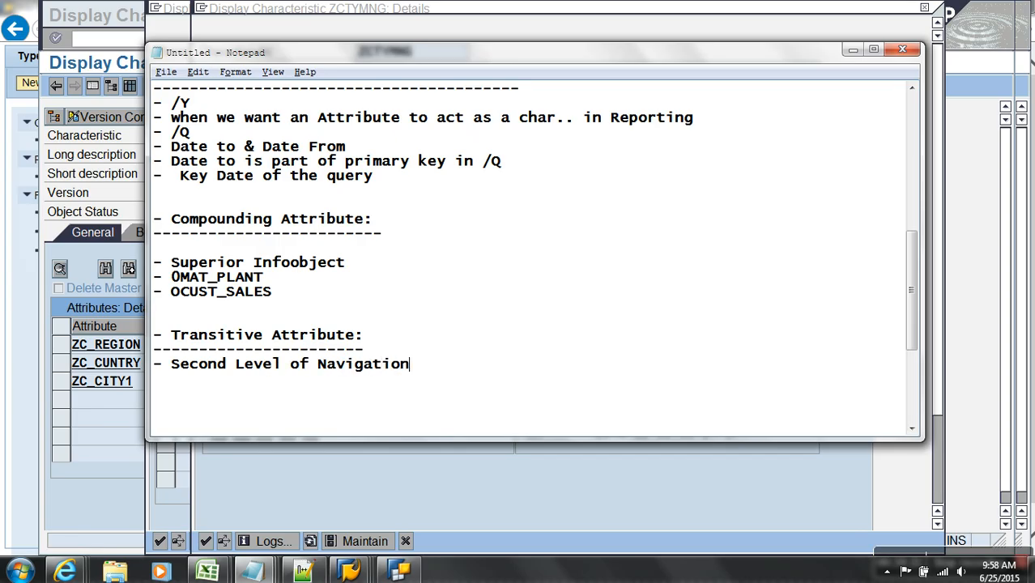
text( Attribute.)
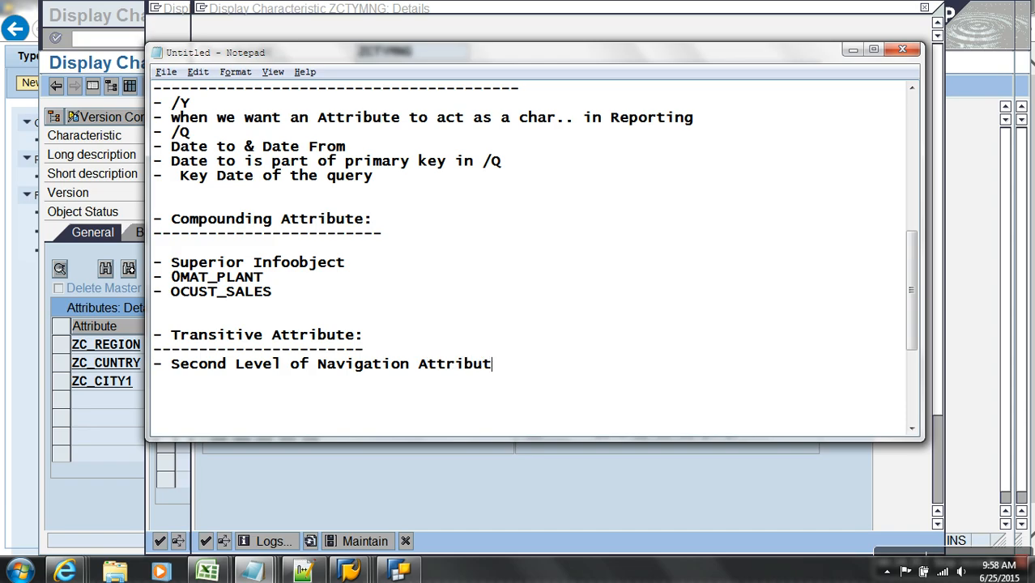